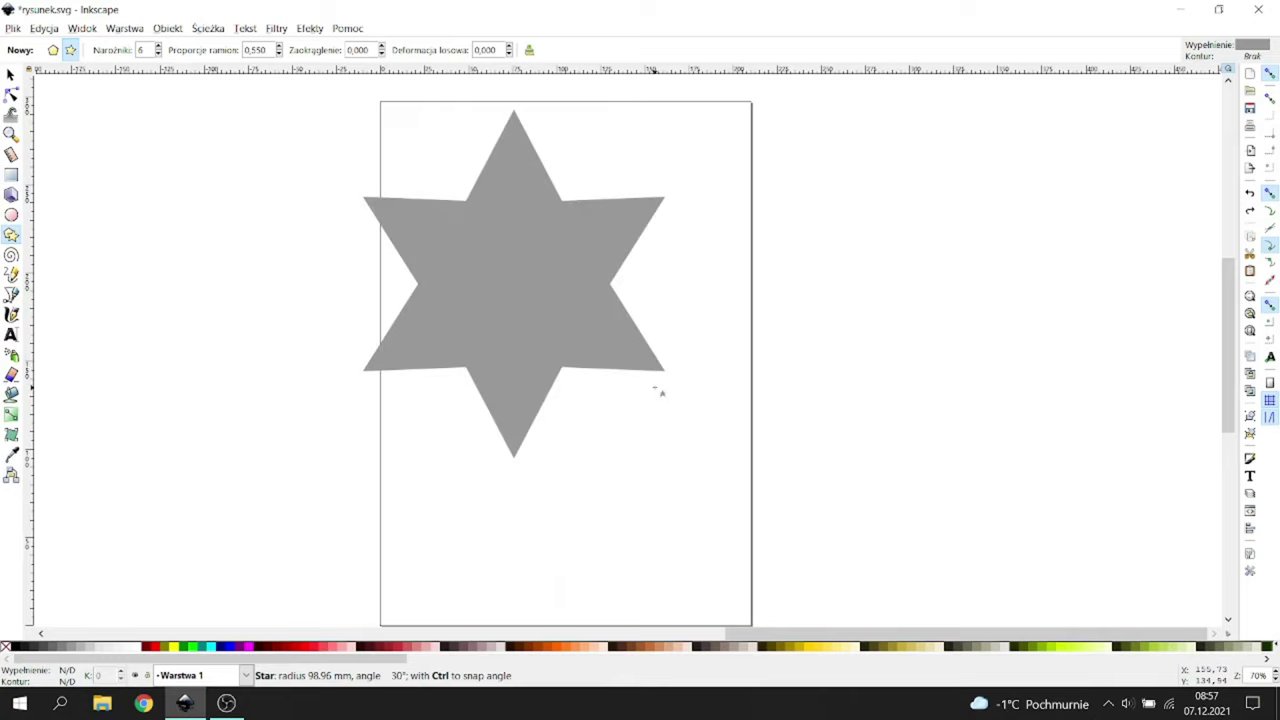
Step: Move the six-pointed star to the middle of the page and give it a flat black stroke
click(11, 76)
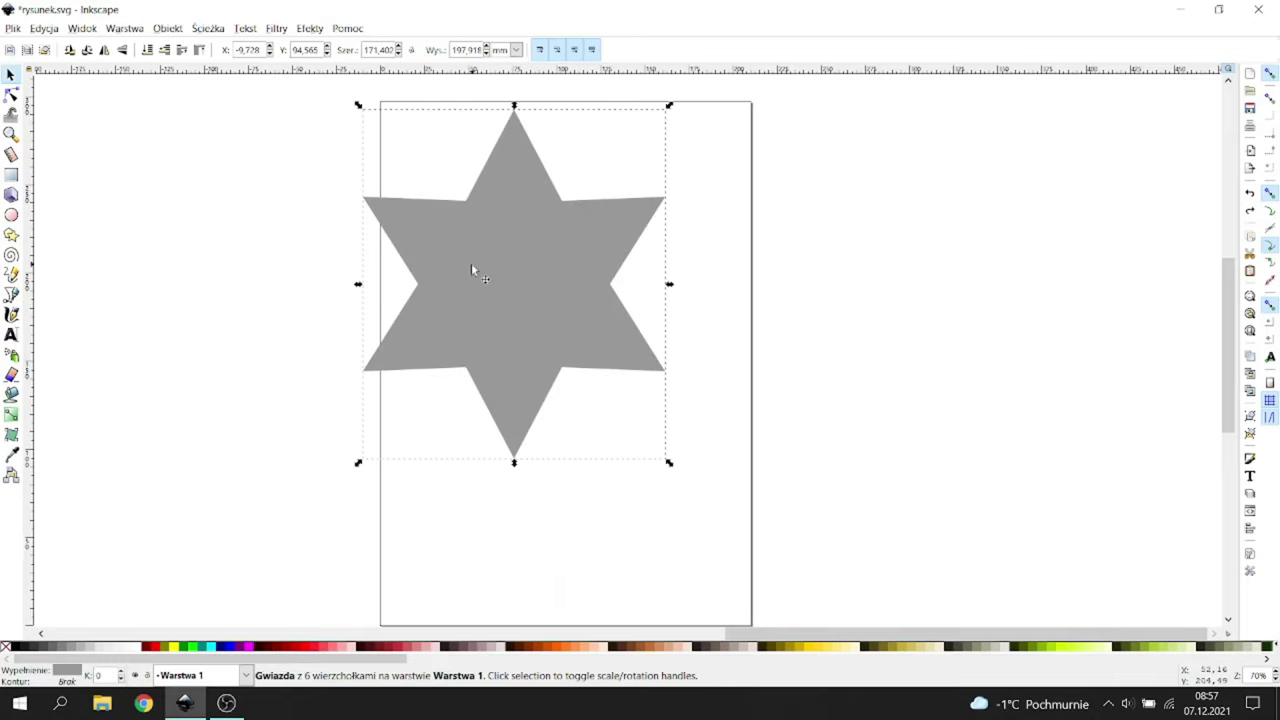
drag(472, 265, 554, 326)
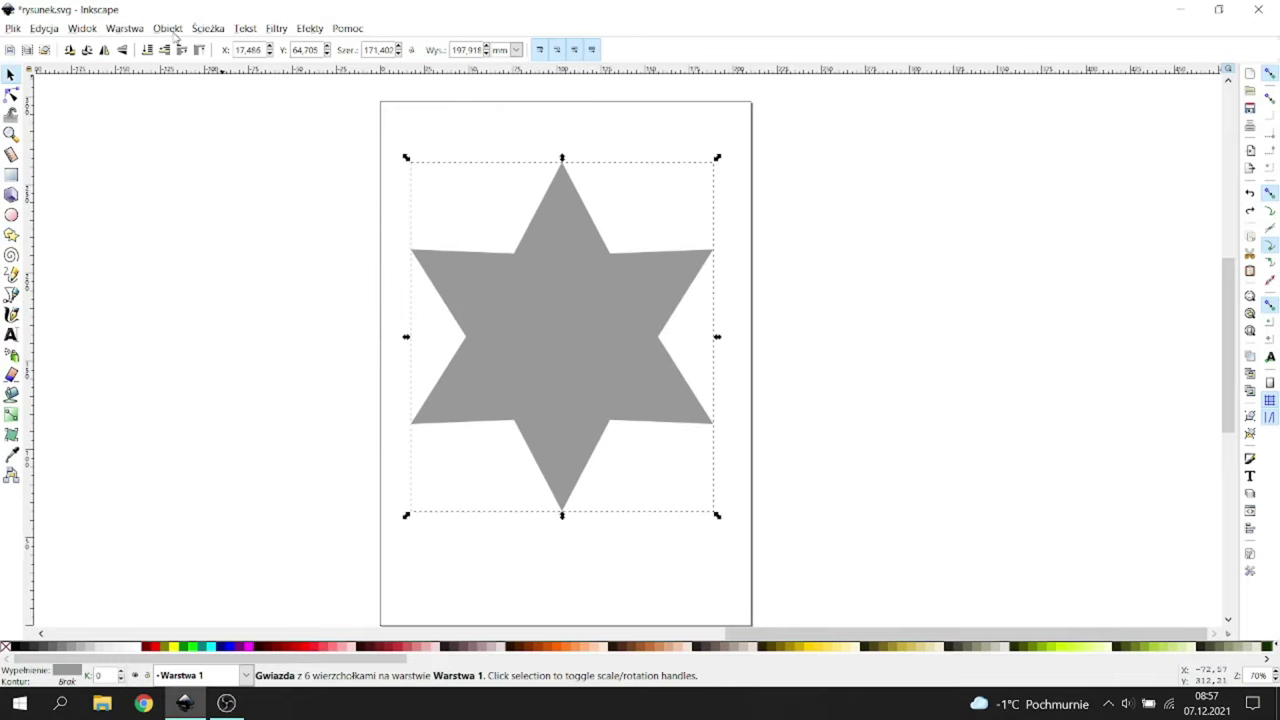
click(168, 28)
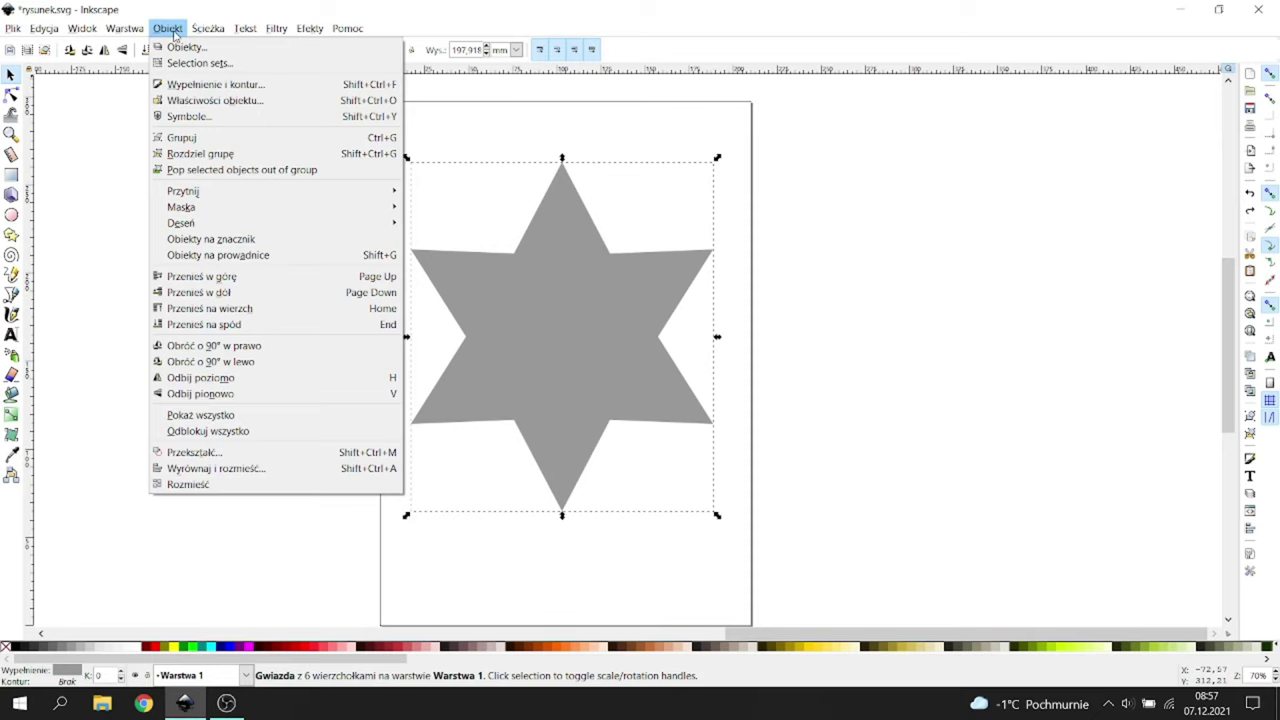
click(196, 85)
click(1060, 118)
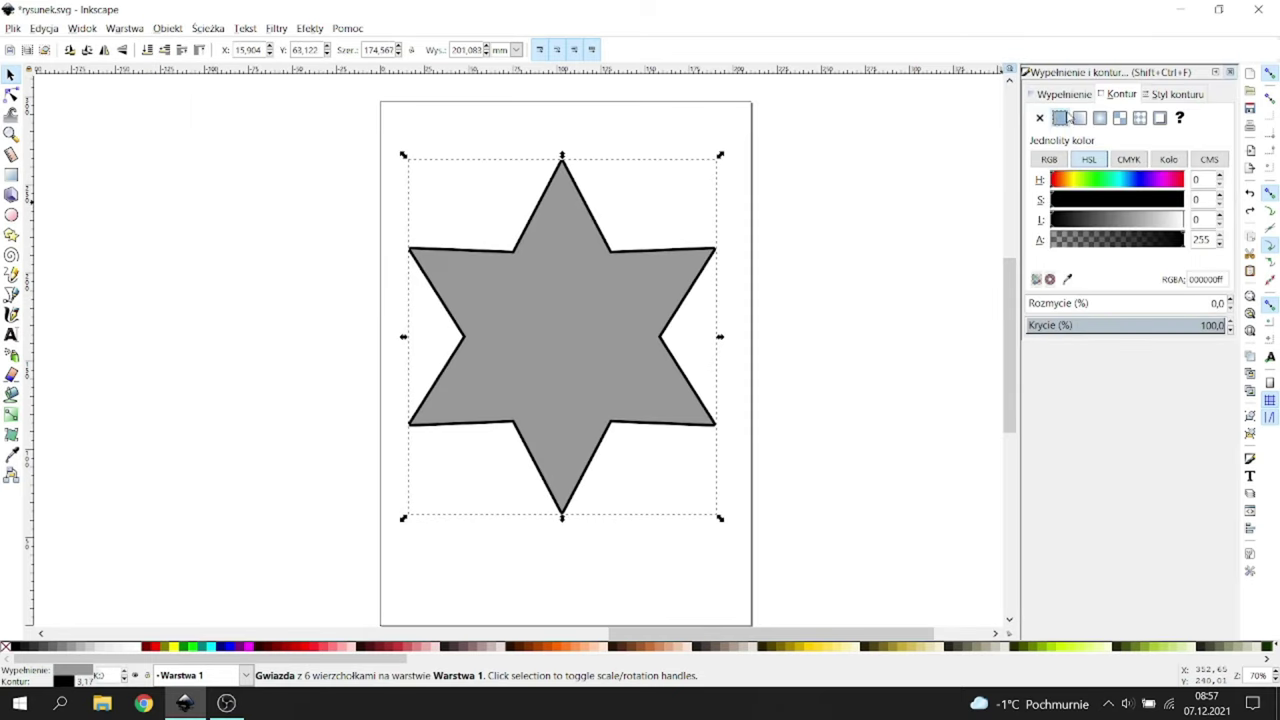
Step: Create a linked offset of the star and enlarge it outward into a slightly bigger star with rounded tips
click(208, 28)
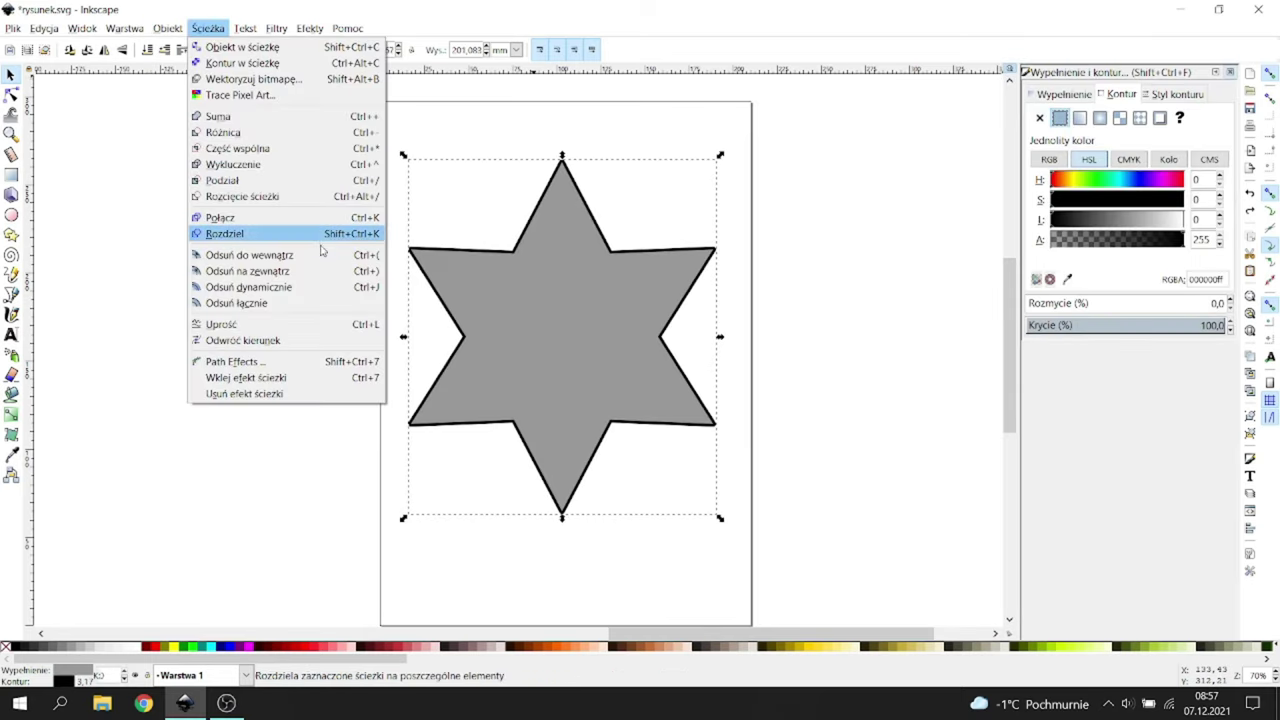
click(311, 300)
scroll(577, 140, up, 4)
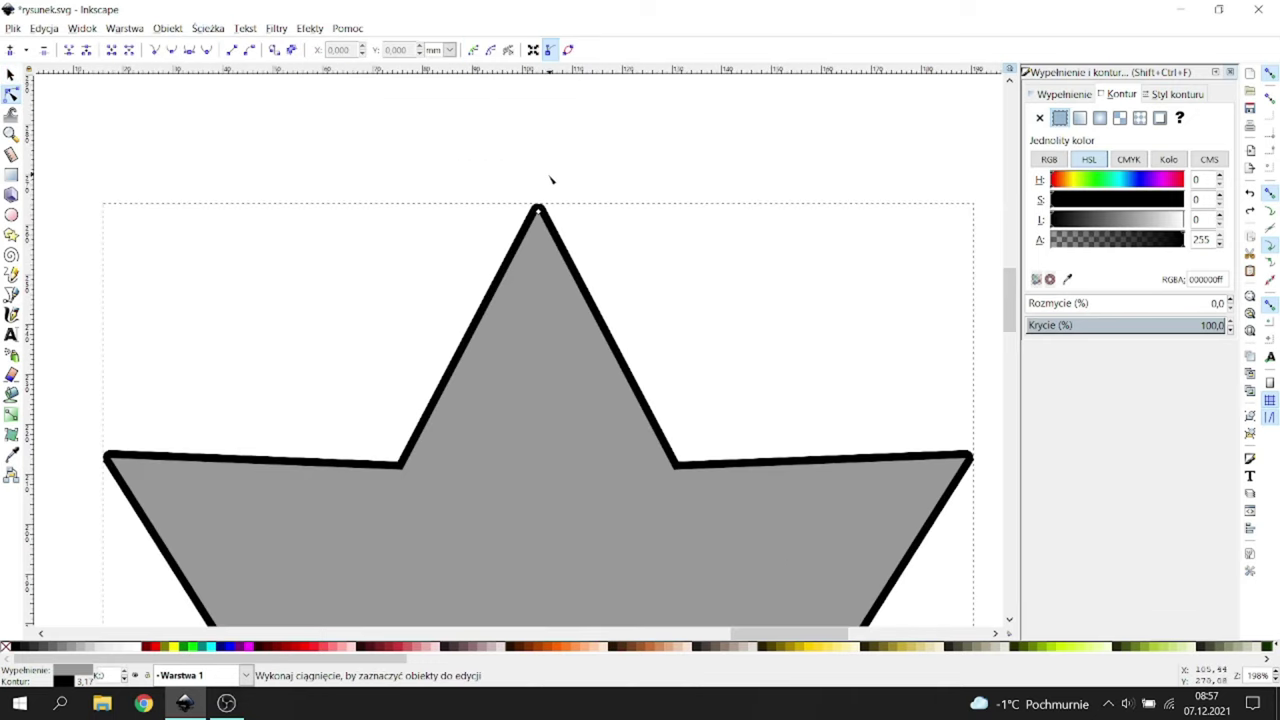
drag(536, 226, 534, 184)
scroll(526, 316, right, 2)
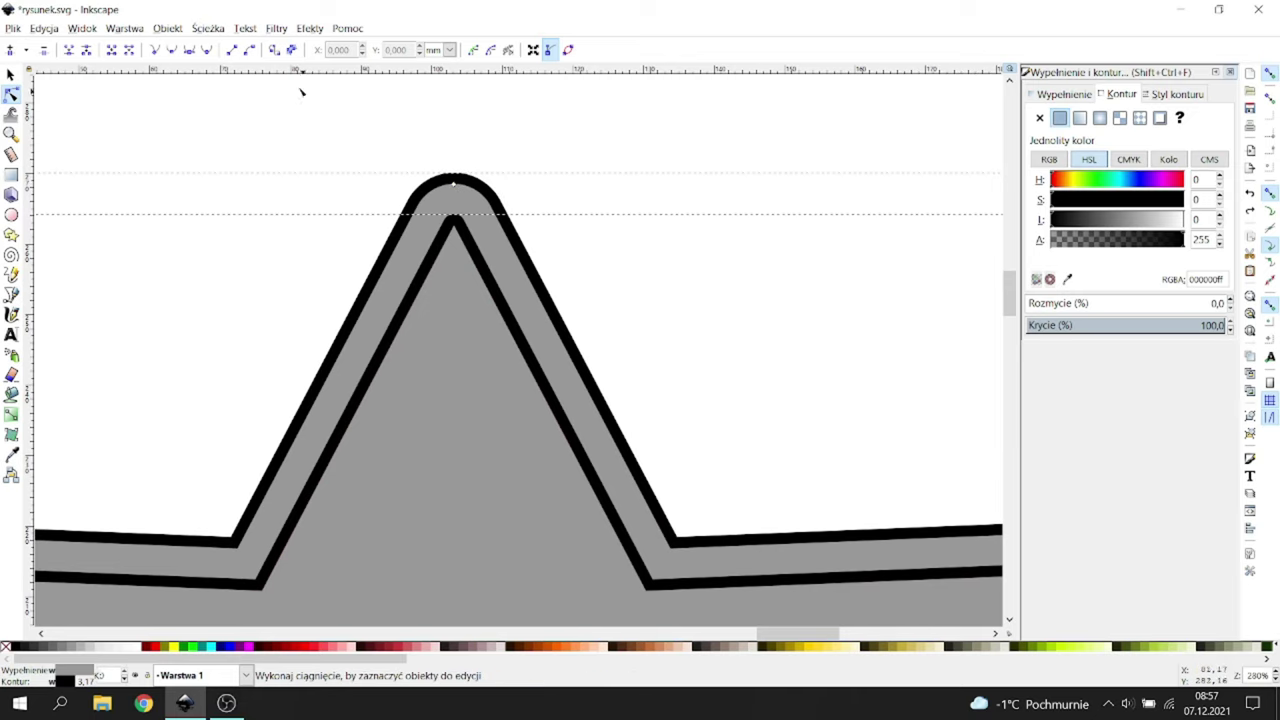
Step: Cut the original star out of the larger offset star with a path operation, leaving a hollow star frame
click(168, 28)
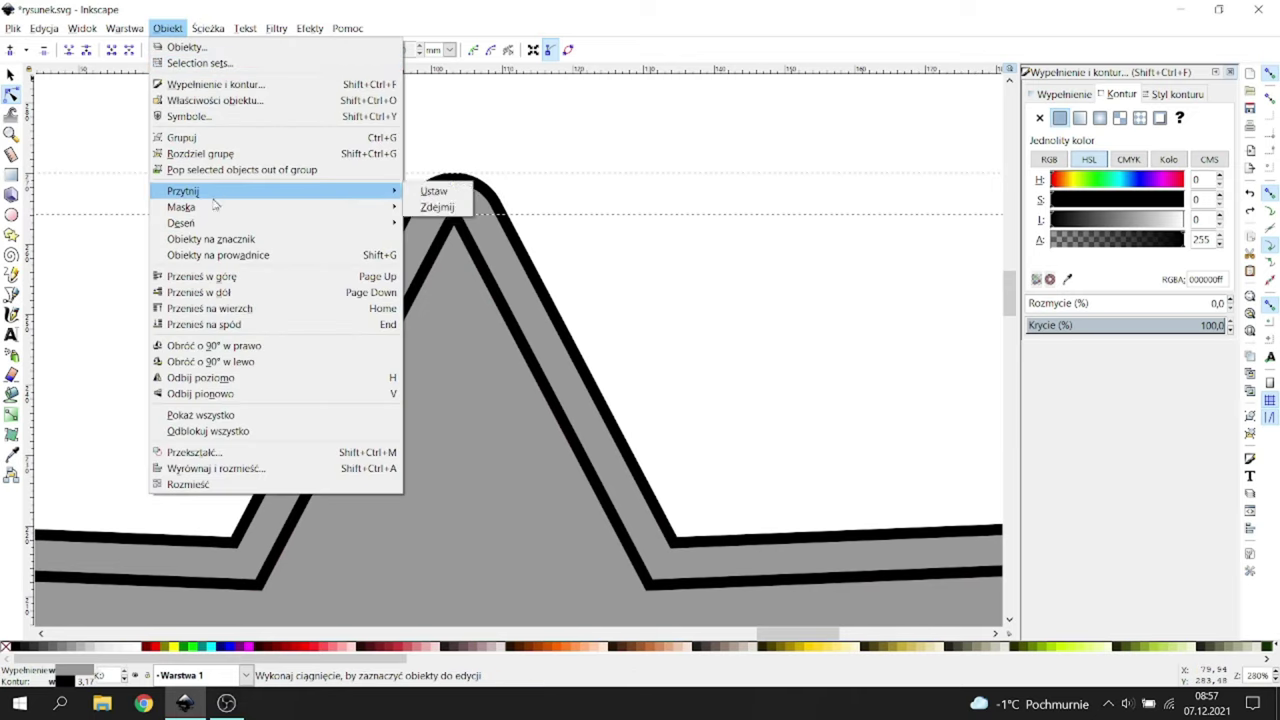
mouse_move(209, 28)
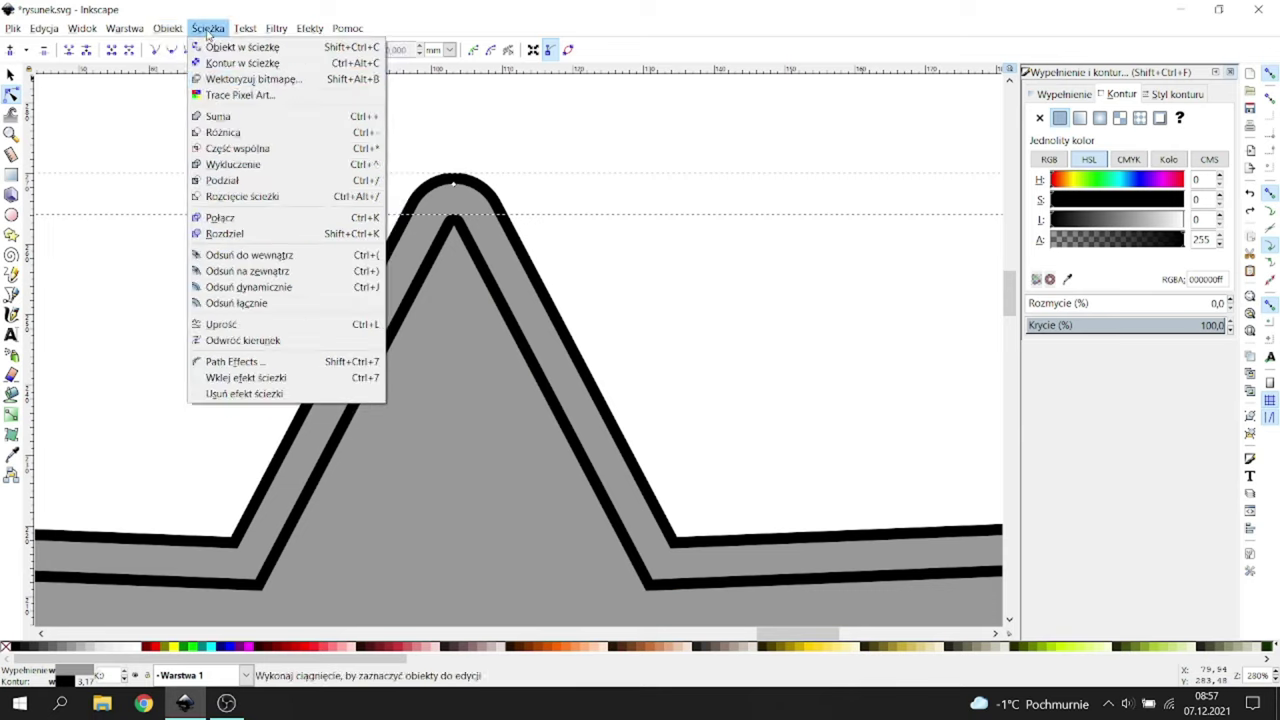
click(248, 148)
scroll(345, 197, down, 3)
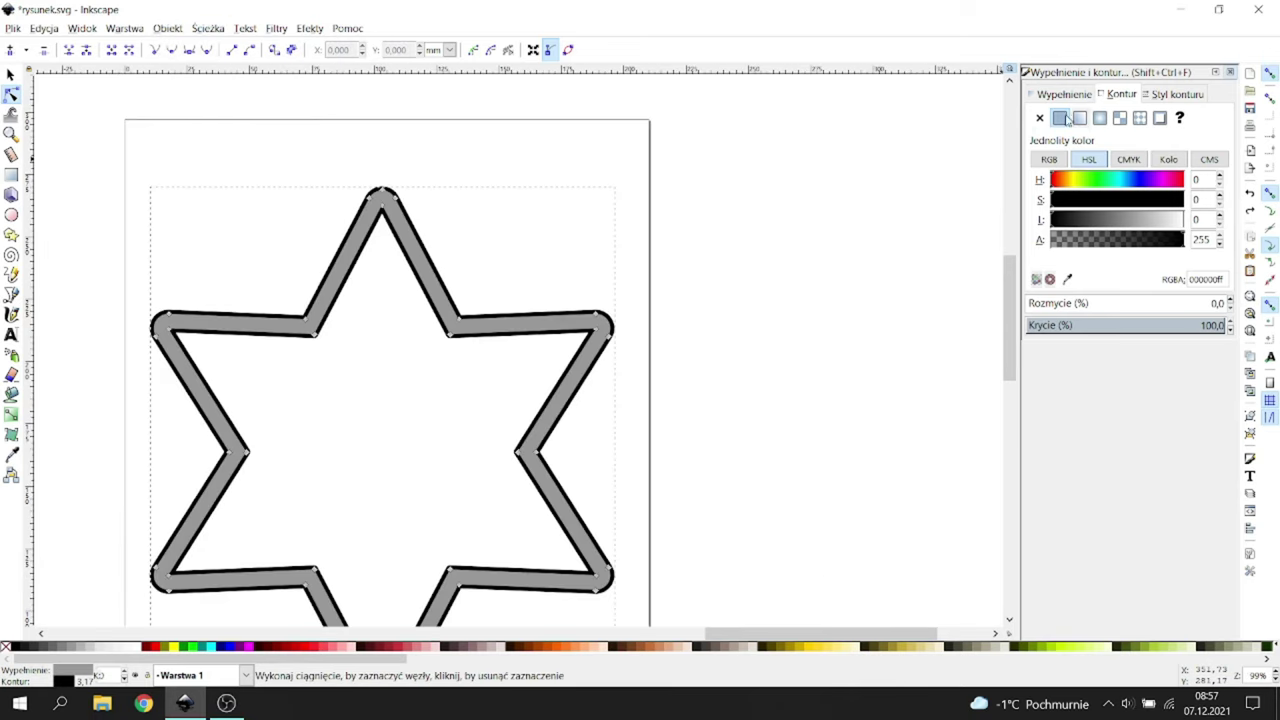
Step: Remove the stroke paint from the hollow star frame and deselect it
click(1039, 118)
click(600, 194)
scroll(560, 203, down, 2)
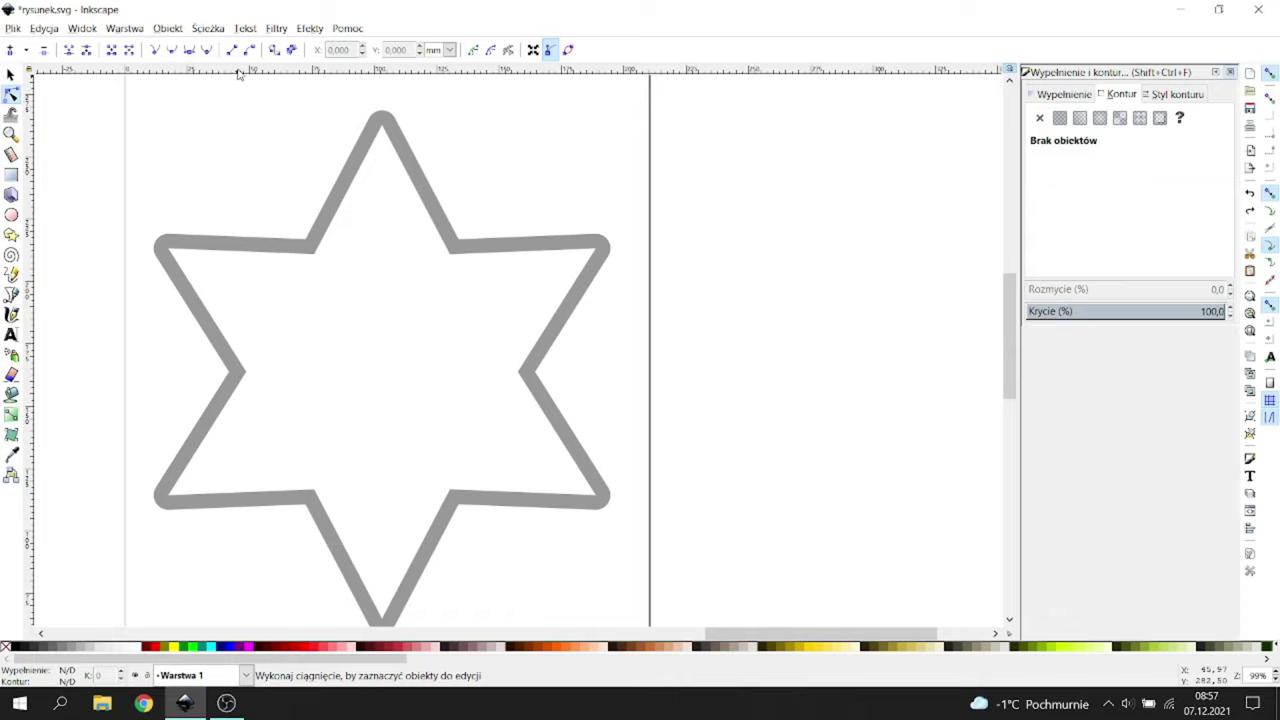
Step: Add a horizontal guide through the star's side inner corners, marking its vertical middle
drag(239, 73, 236, 373)
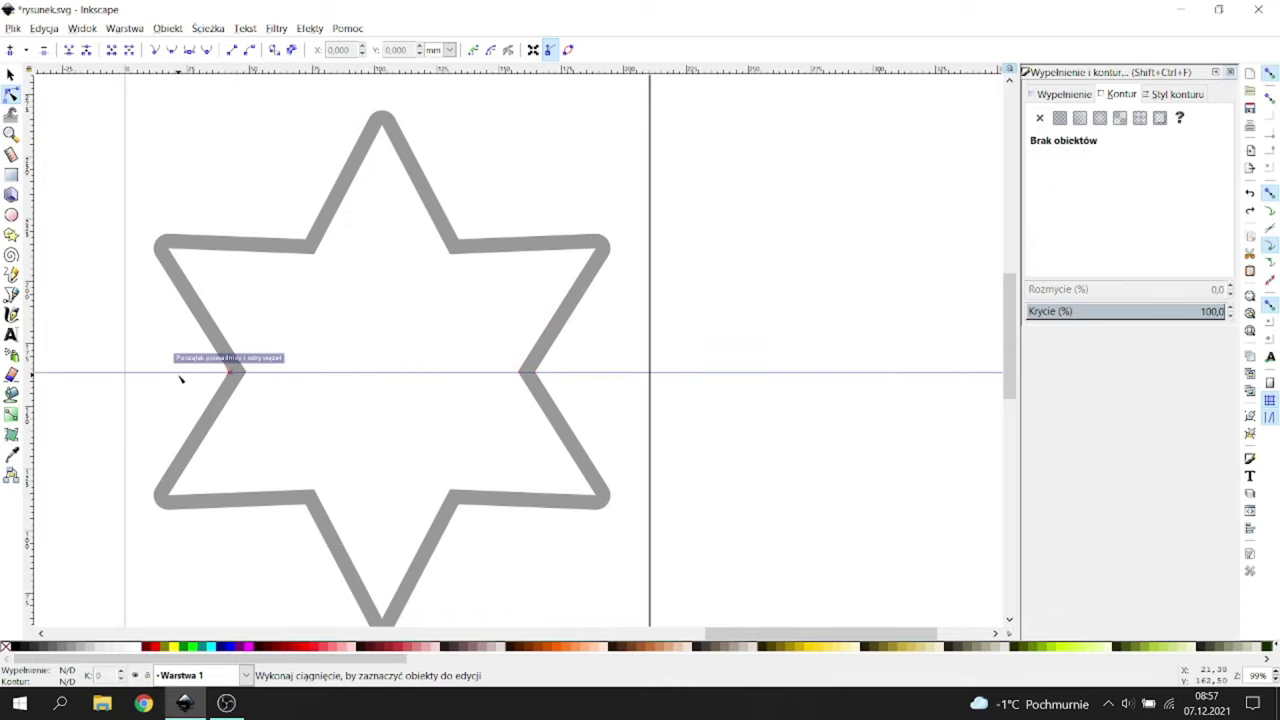
scroll(181, 379, up, 4)
scroll(508, 304, down, 3)
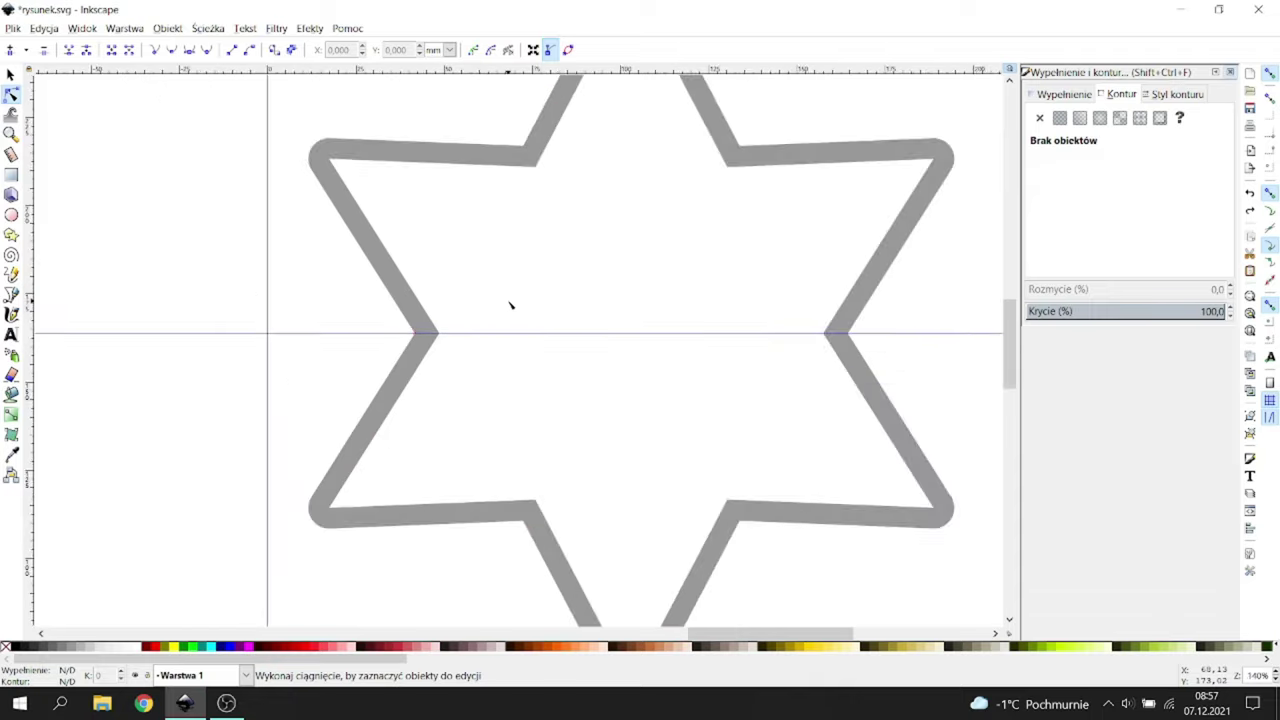
scroll(585, 284, down, 1)
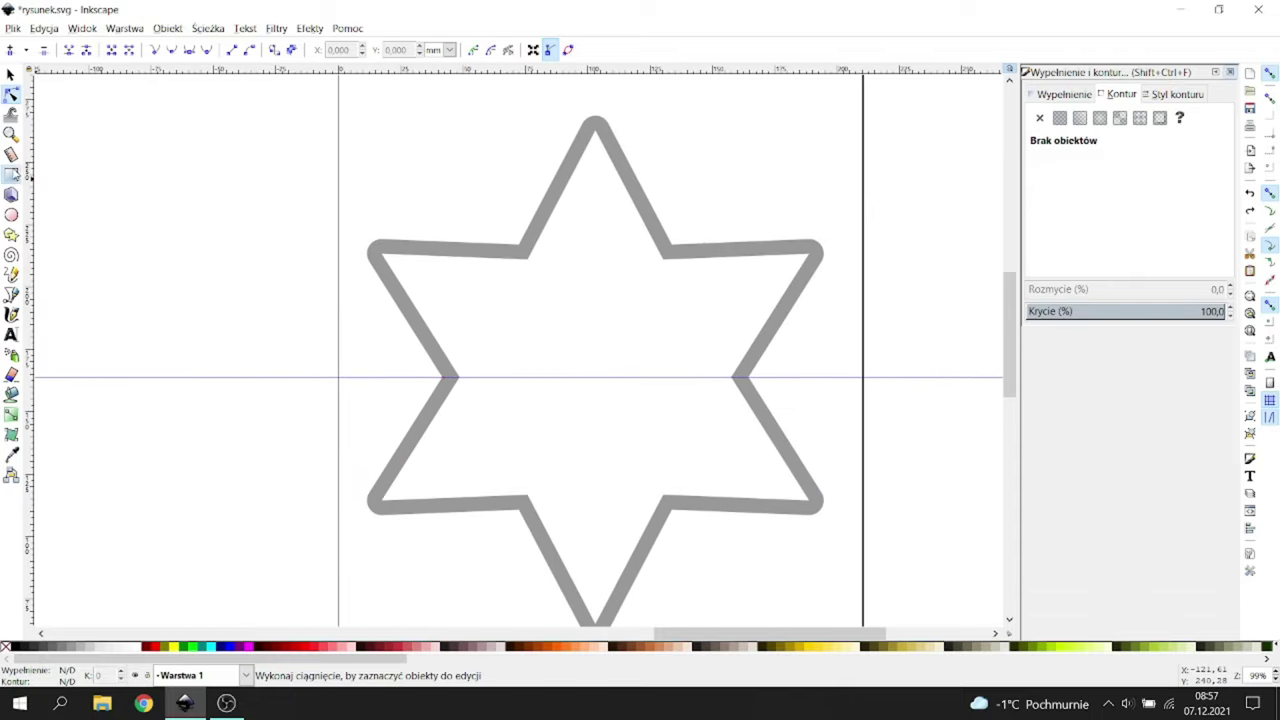
Step: Draw a narrow rounded vertical bar about 5.3 mm wide in the star and stretch it from the top tip past the guide, about 109 mm tall
click(11, 173)
drag(588, 177, 601, 386)
click(20, 76)
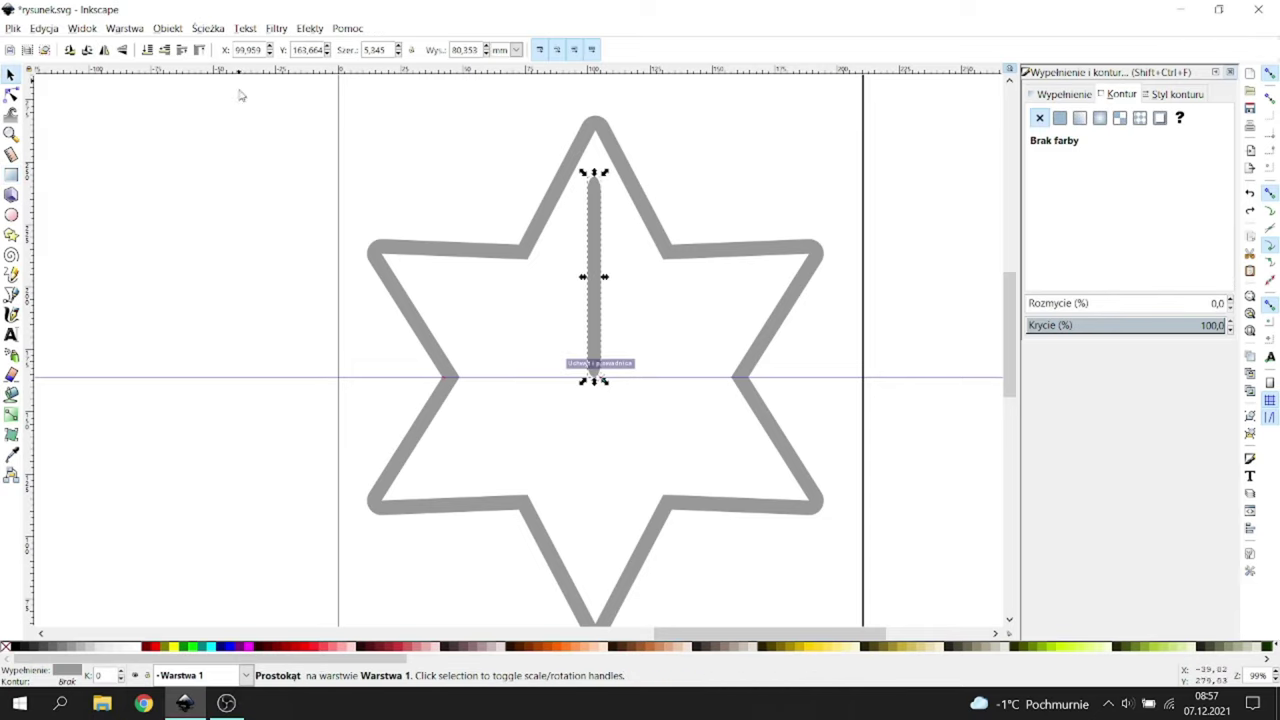
drag(594, 178, 594, 121)
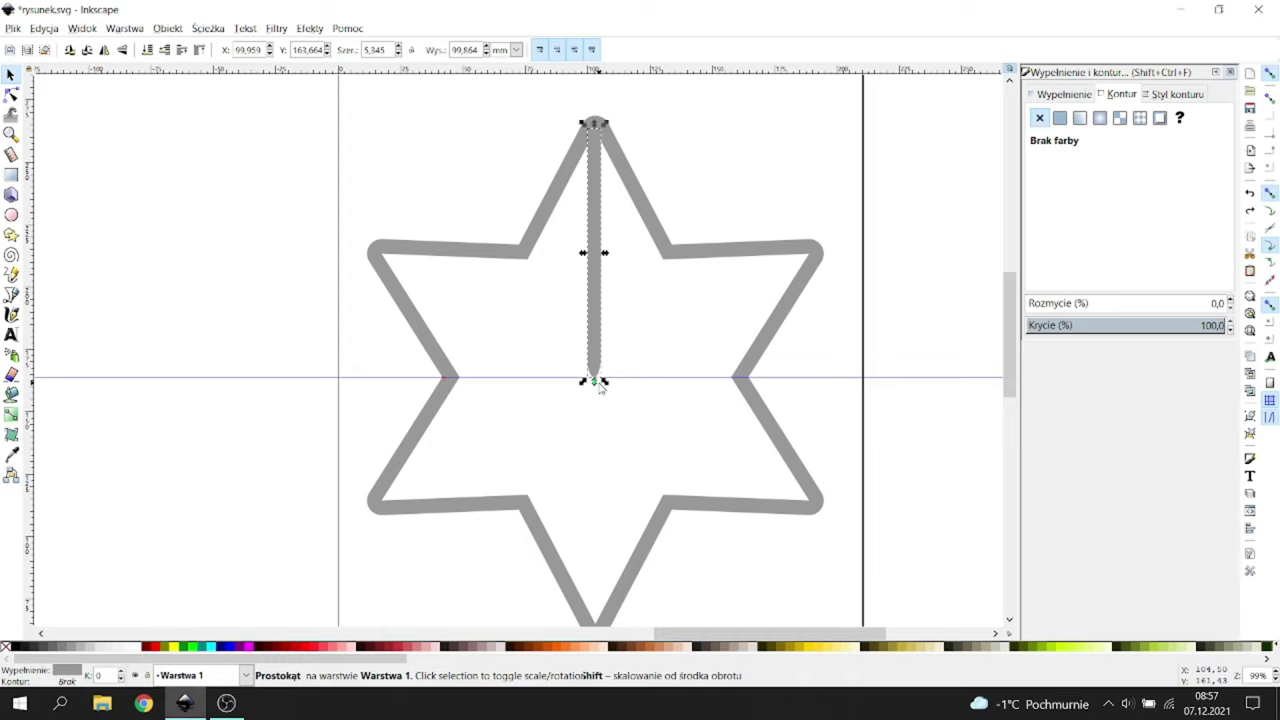
drag(594, 381, 600, 412)
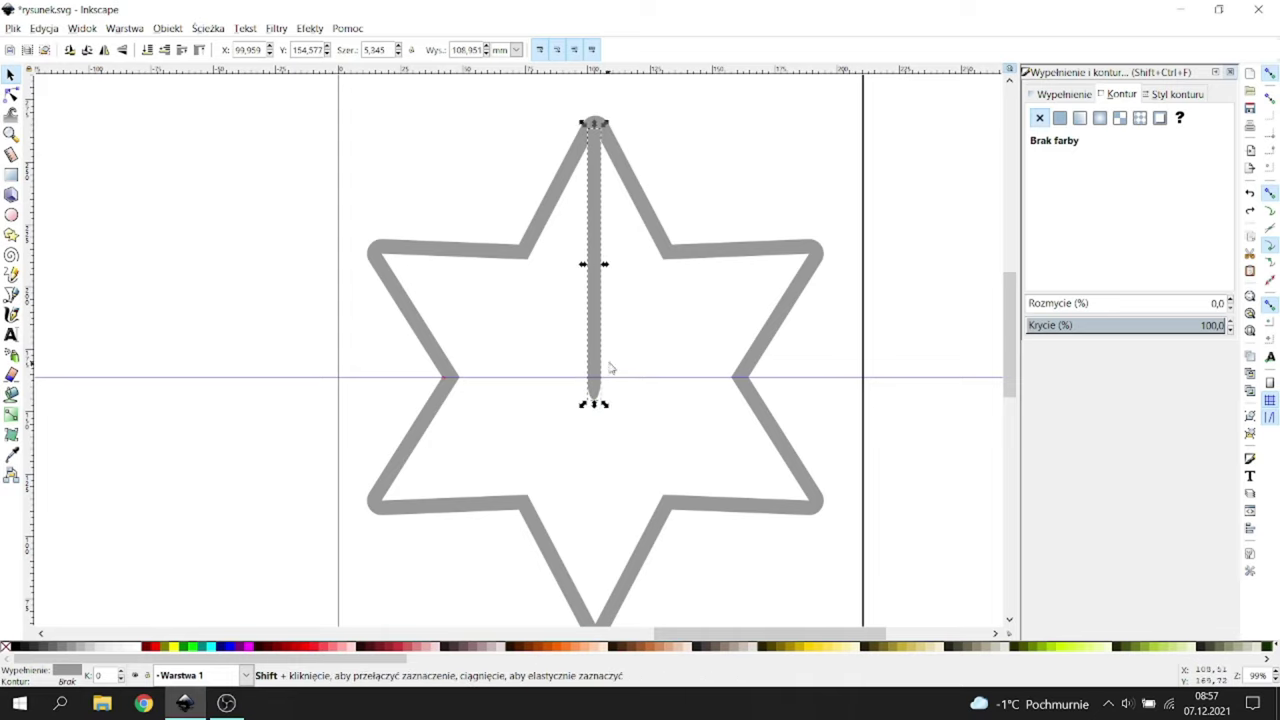
Step: Centre the bar on the star's vertical axis, aligning relative to the largest object
shift+click(660, 228)
click(168, 28)
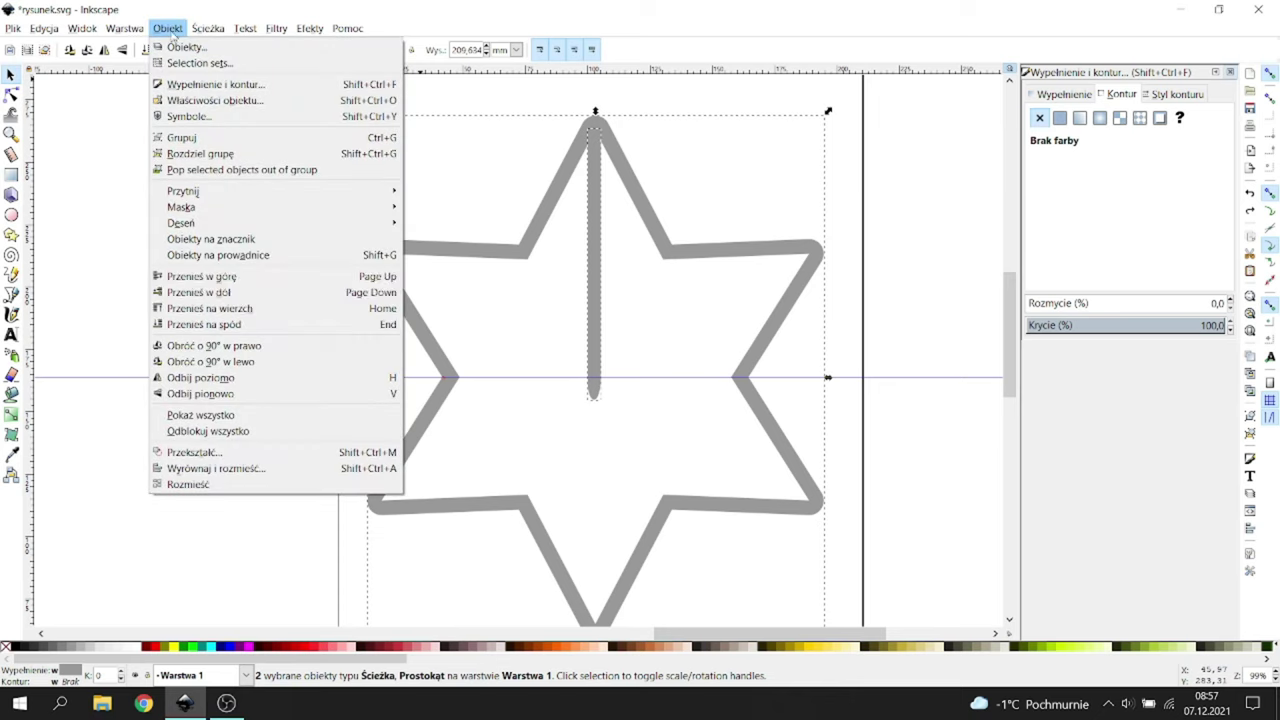
click(263, 470)
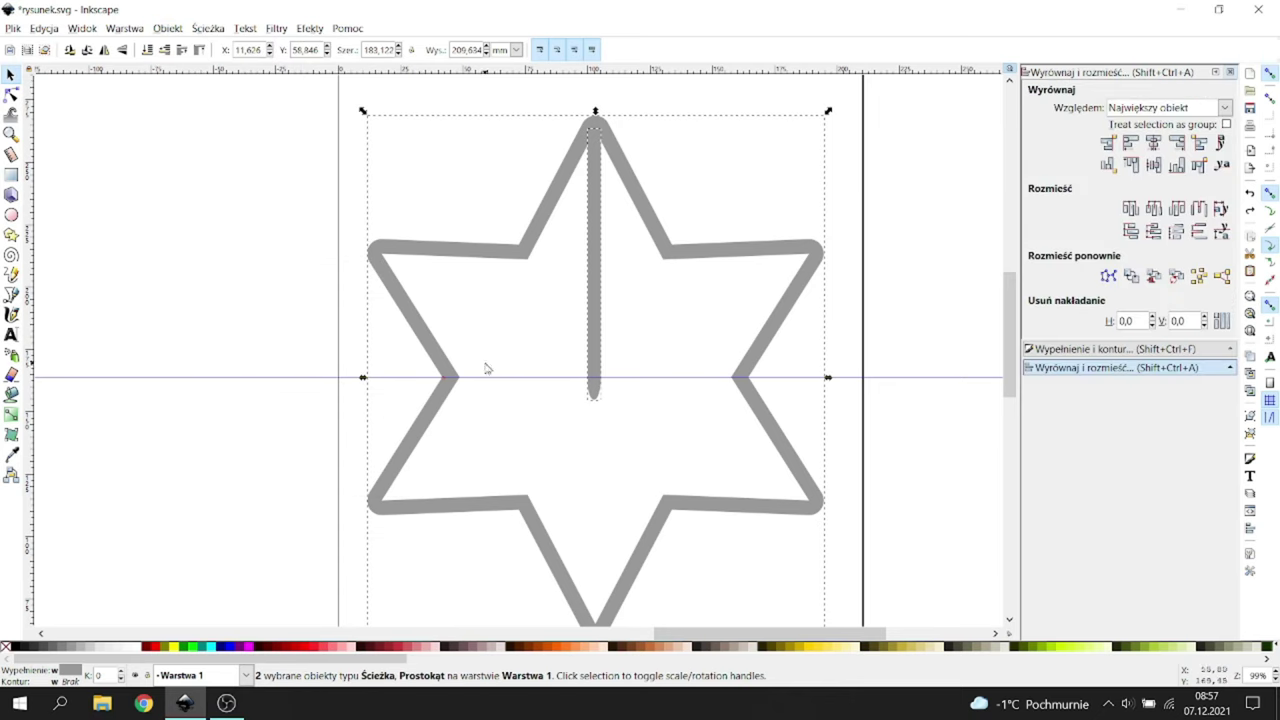
click(1155, 143)
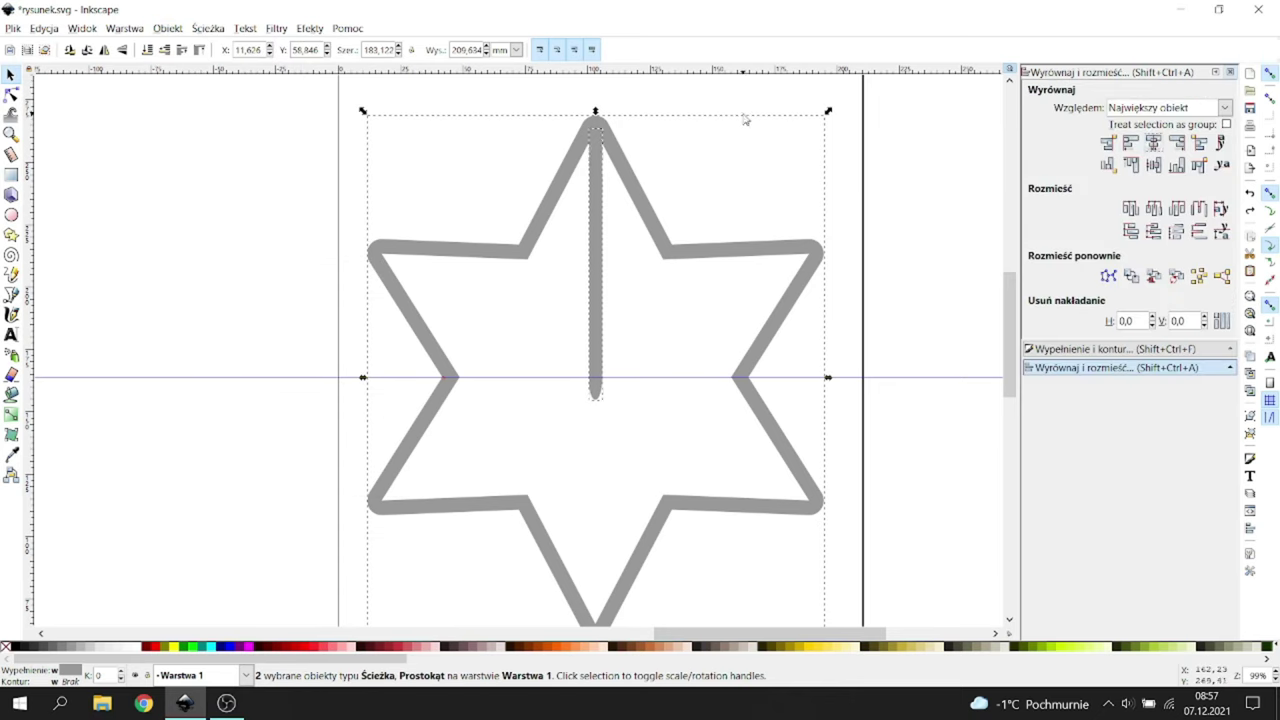
click(746, 148)
Step: Duplicate the vertical bar, move the copy beside it and shorten it to about 22 mm
scroll(586, 223, up, 1)
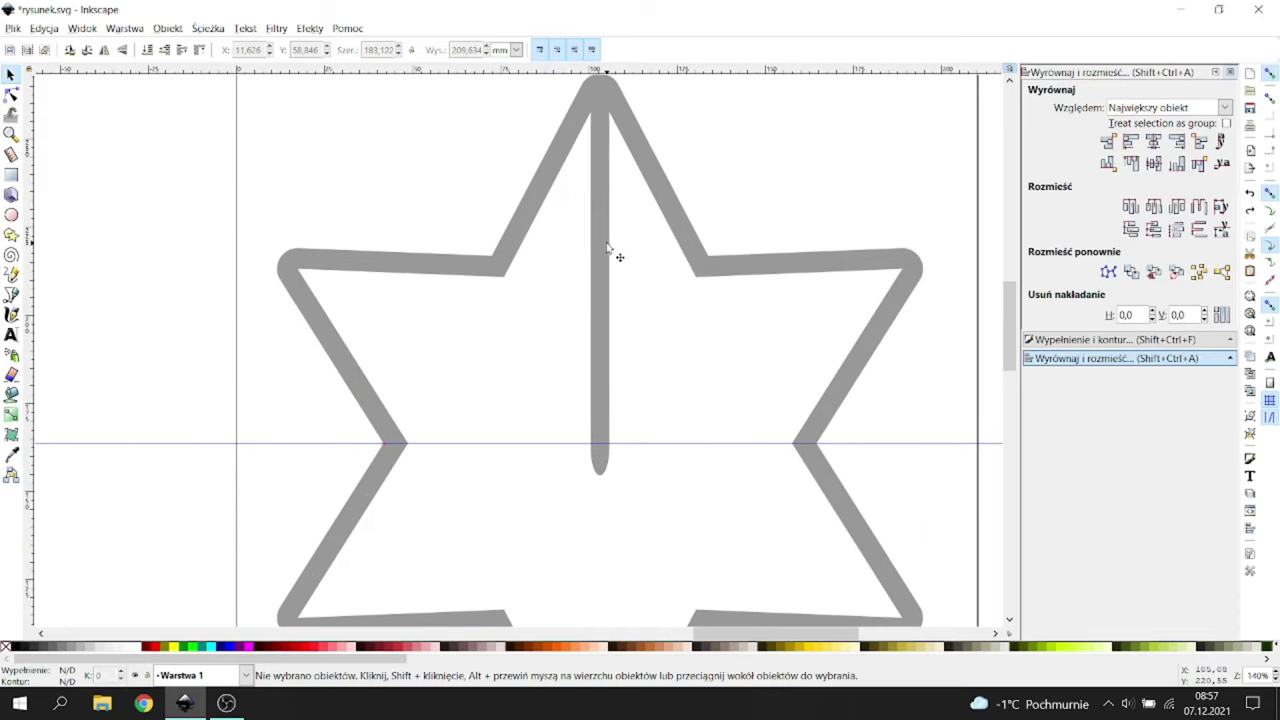
click(607, 248)
scroll(607, 250, up, 1)
key(ctrl+d)
drag(618, 251, 654, 390)
drag(663, 88, 690, 279)
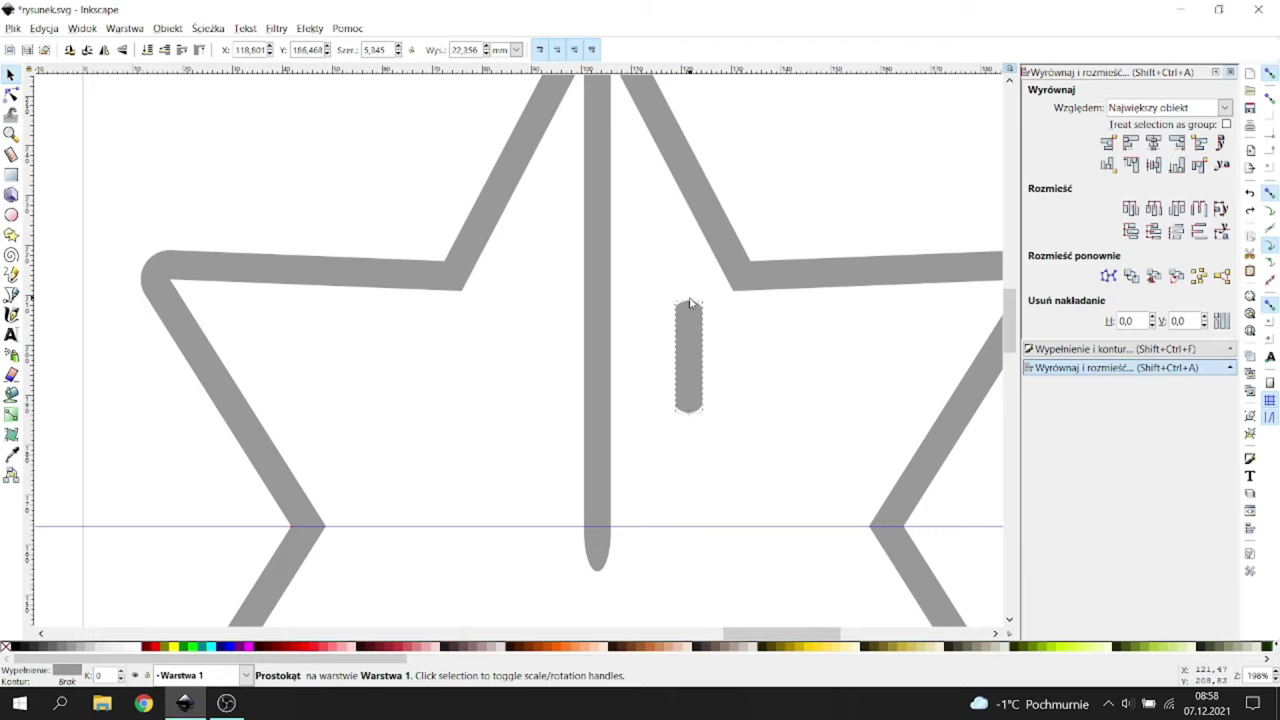
Step: Round the short bar's ends and rotate it 45 degrees counter-clockwise
double_click(693, 308)
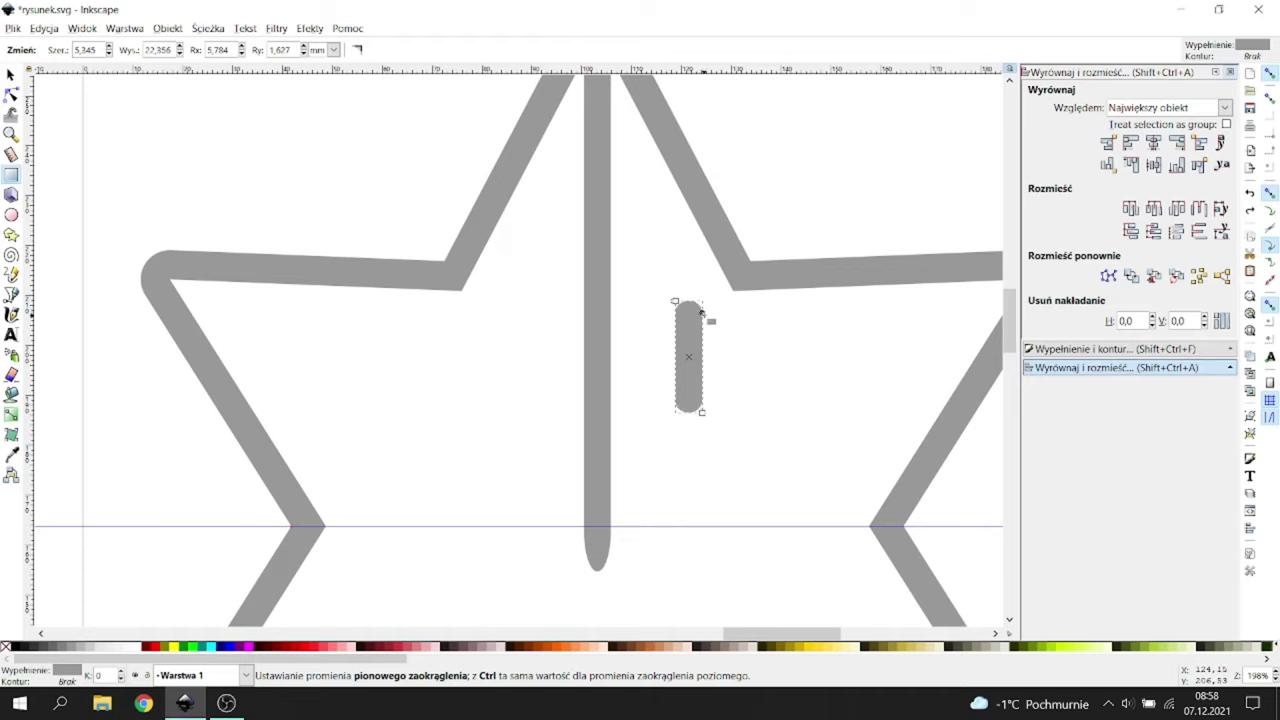
drag(707, 319, 657, 295)
click(11, 74)
click(690, 327)
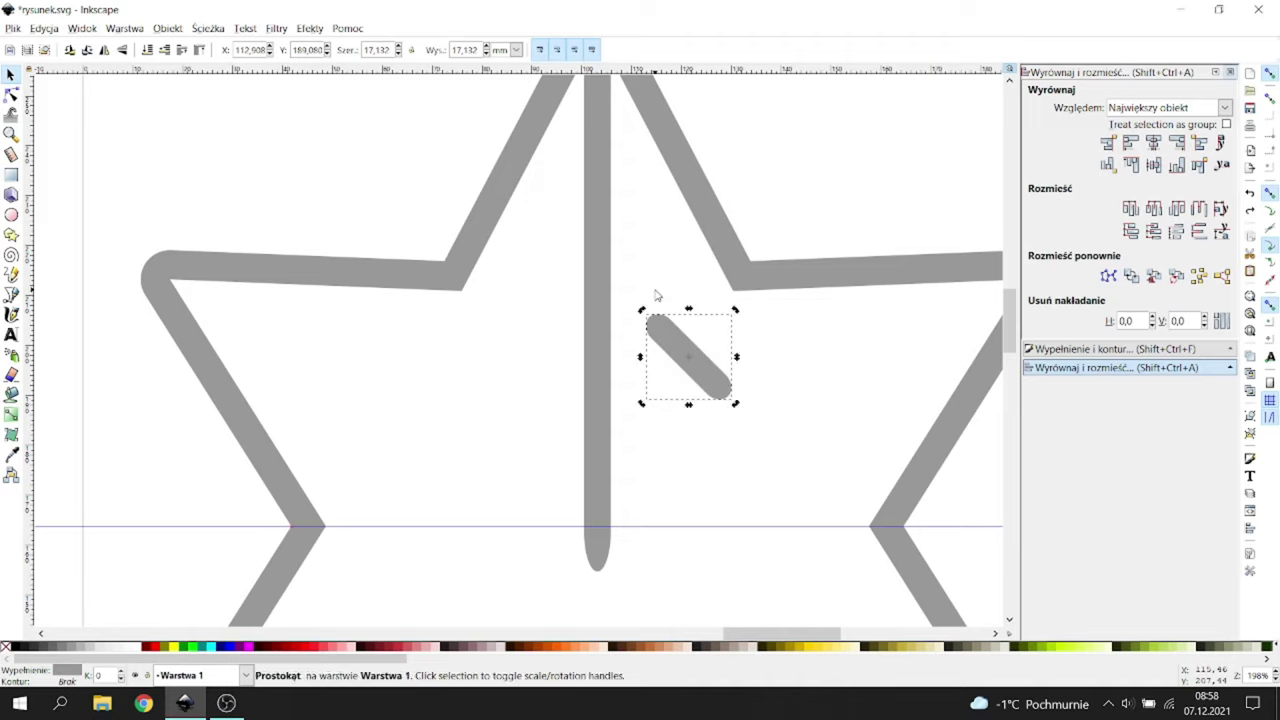
Step: Duplicate the slanted bar, mirror the copy horizontally and join it to the original's lower end as a V
key(ctrl+d)
drag(689, 360, 771, 343)
click(104, 50)
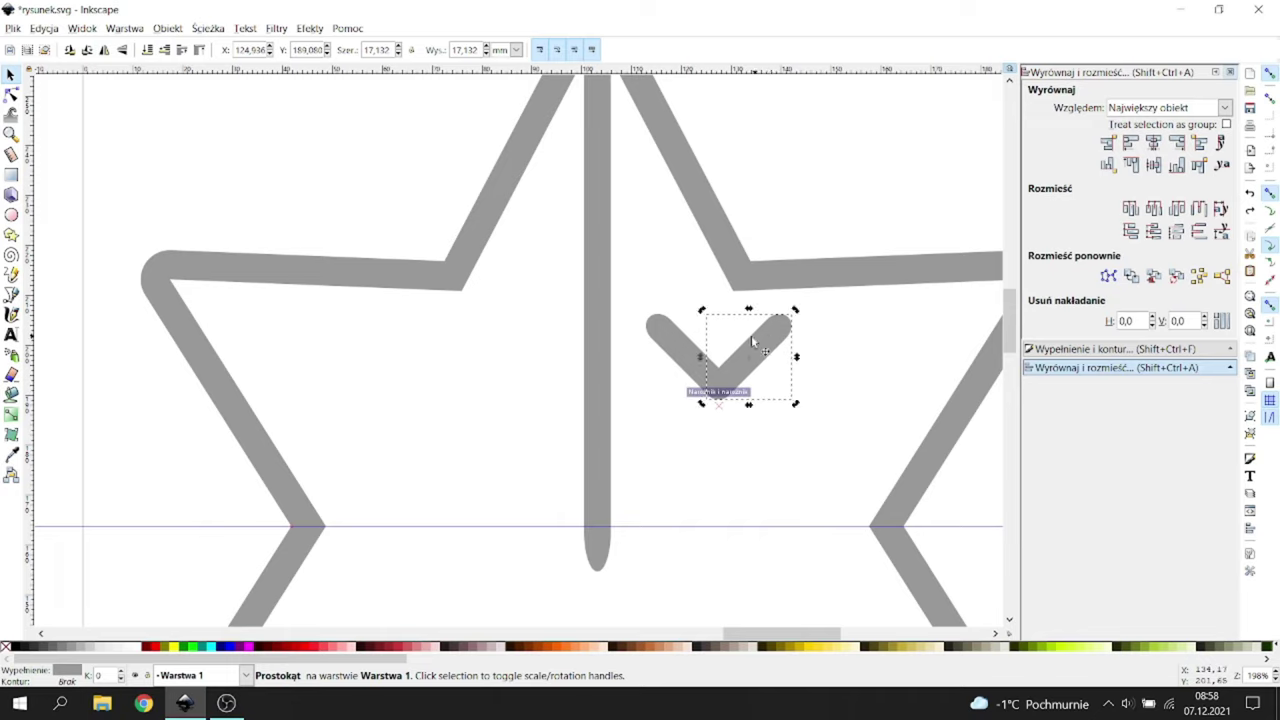
Step: Unite the two slanted bars into a single V-shaped path
shift+click(685, 349)
click(208, 28)
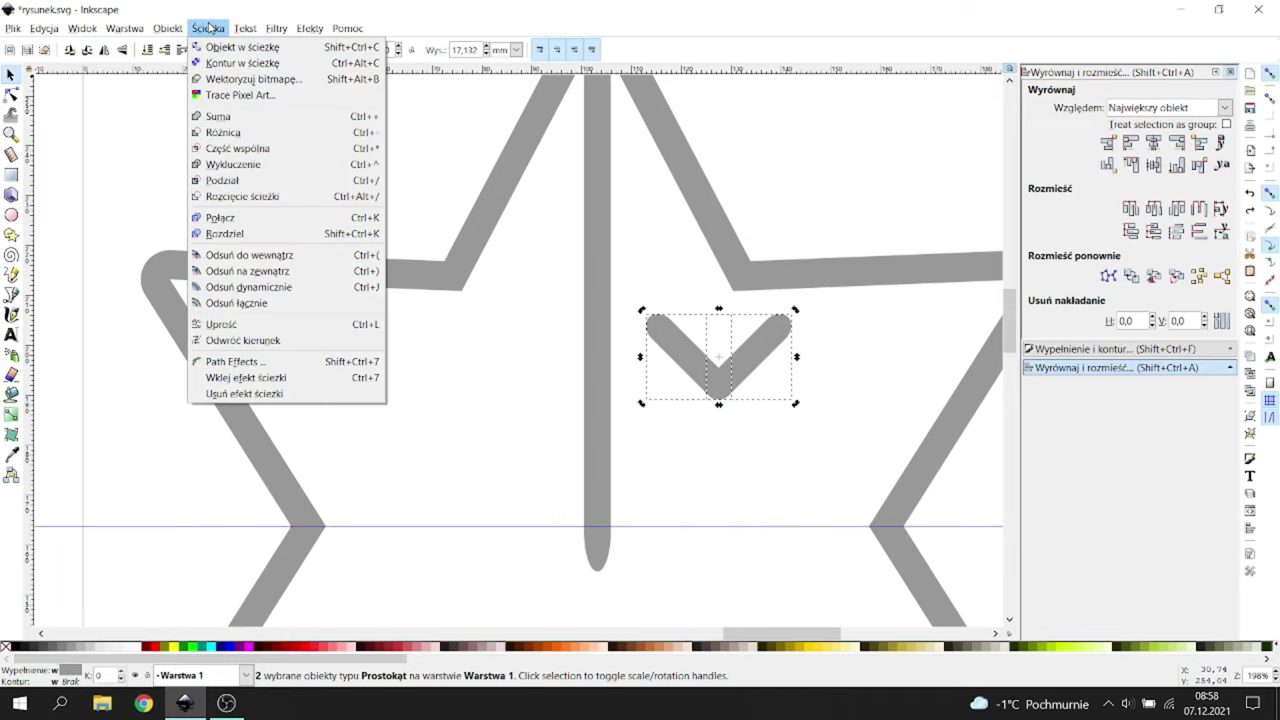
click(232, 117)
Step: Move the V shape onto the vertical bar and duplicate it along the bar to make four chevrons
drag(768, 346, 646, 177)
key(ctrl+d)
key(ctrl+d)
key(minus)
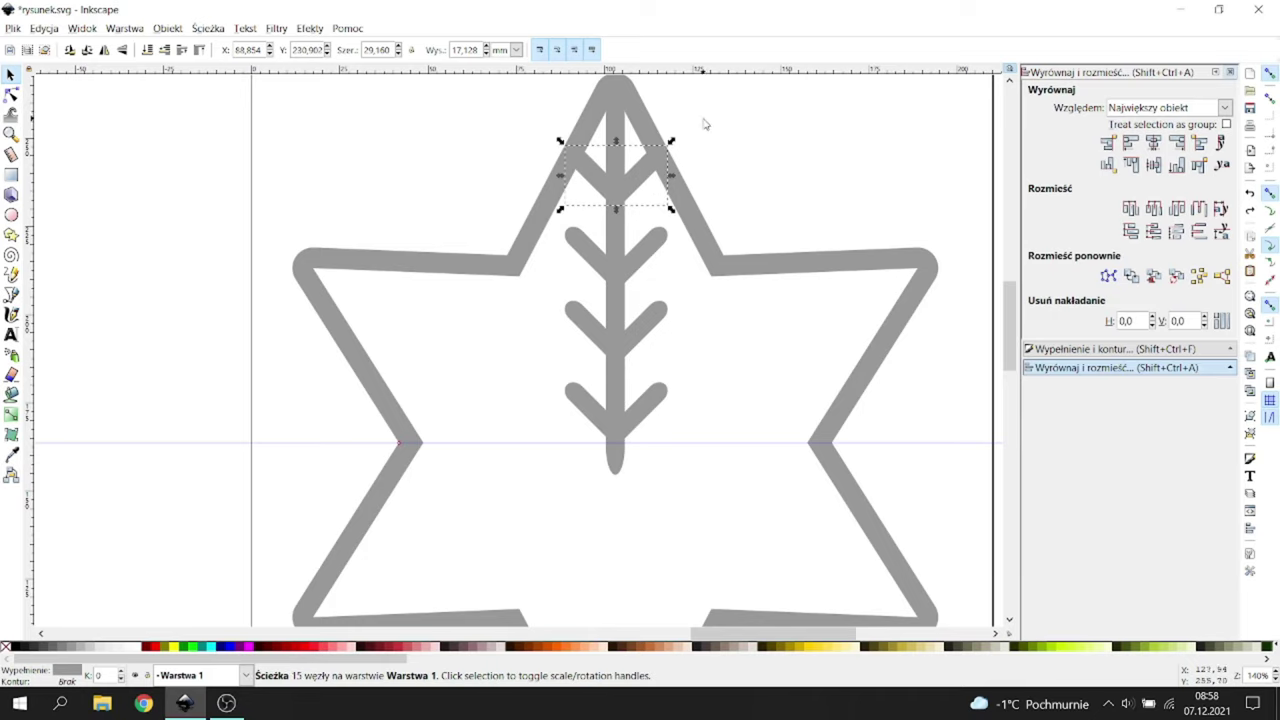
Step: Centre the four chevrons and the vertical bar on a common vertical axis
key(minus)
drag(727, 106, 568, 432)
click(1155, 144)
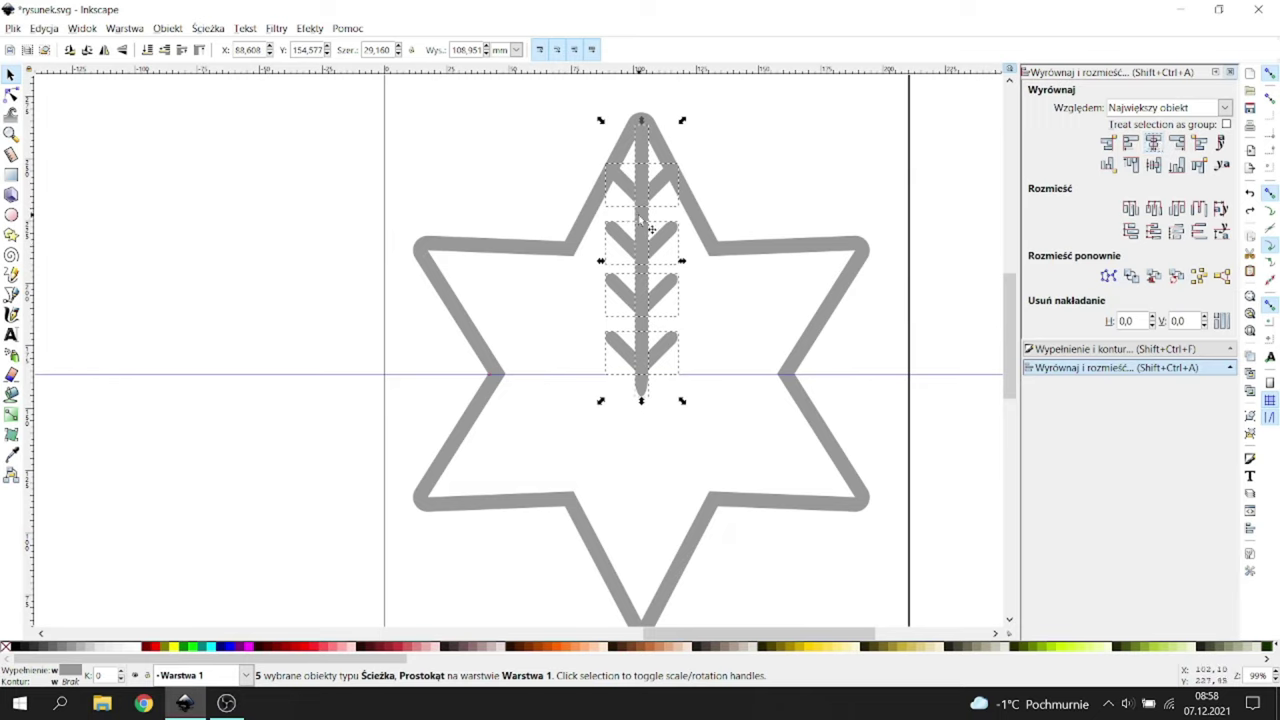
click(760, 149)
Step: Distribute the four chevrons evenly in the vertical direction along the bar
drag(746, 141, 531, 380)
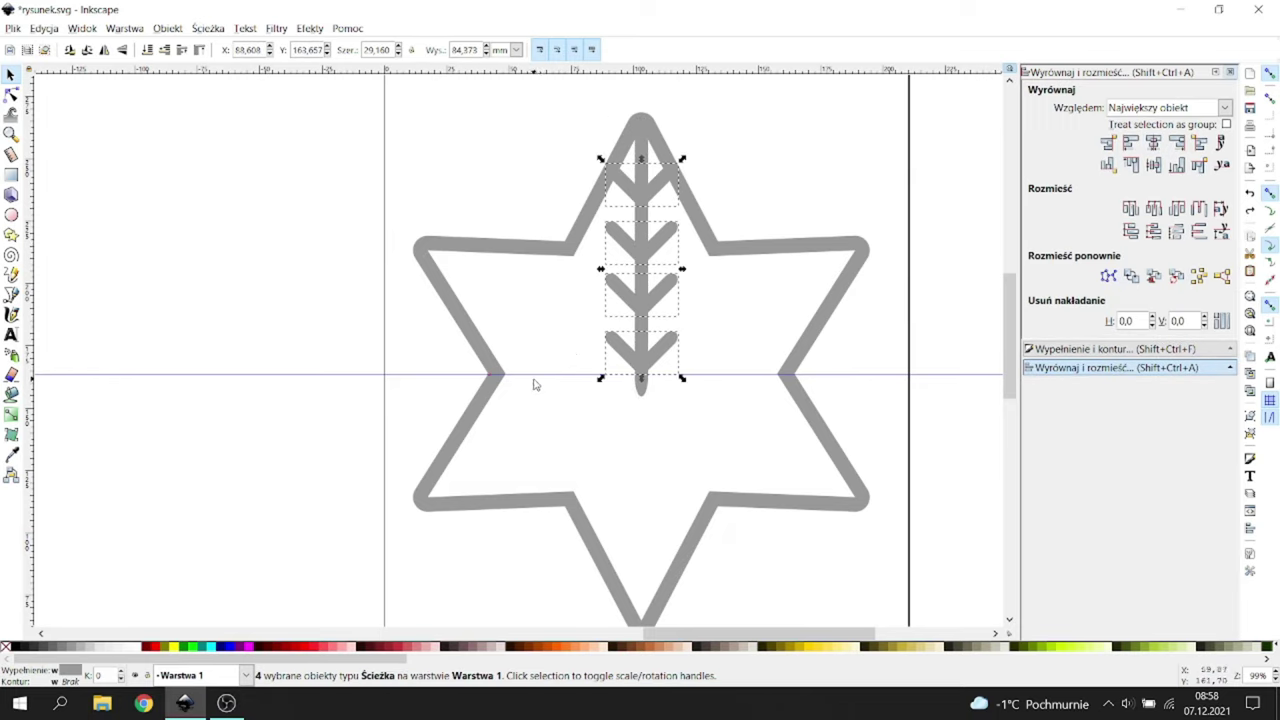
click(1155, 231)
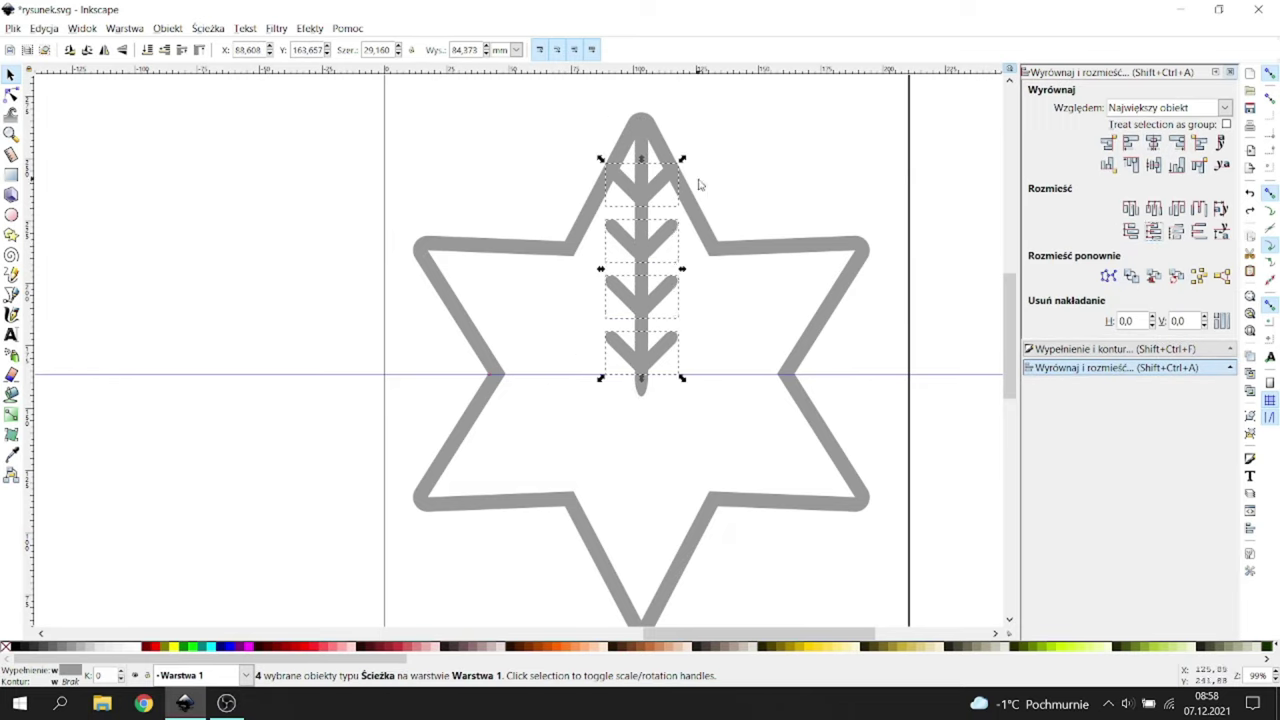
click(731, 131)
Step: Place a copy of the whole branch, bar and chevrons, outside the page beside the star
drag(727, 98, 554, 417)
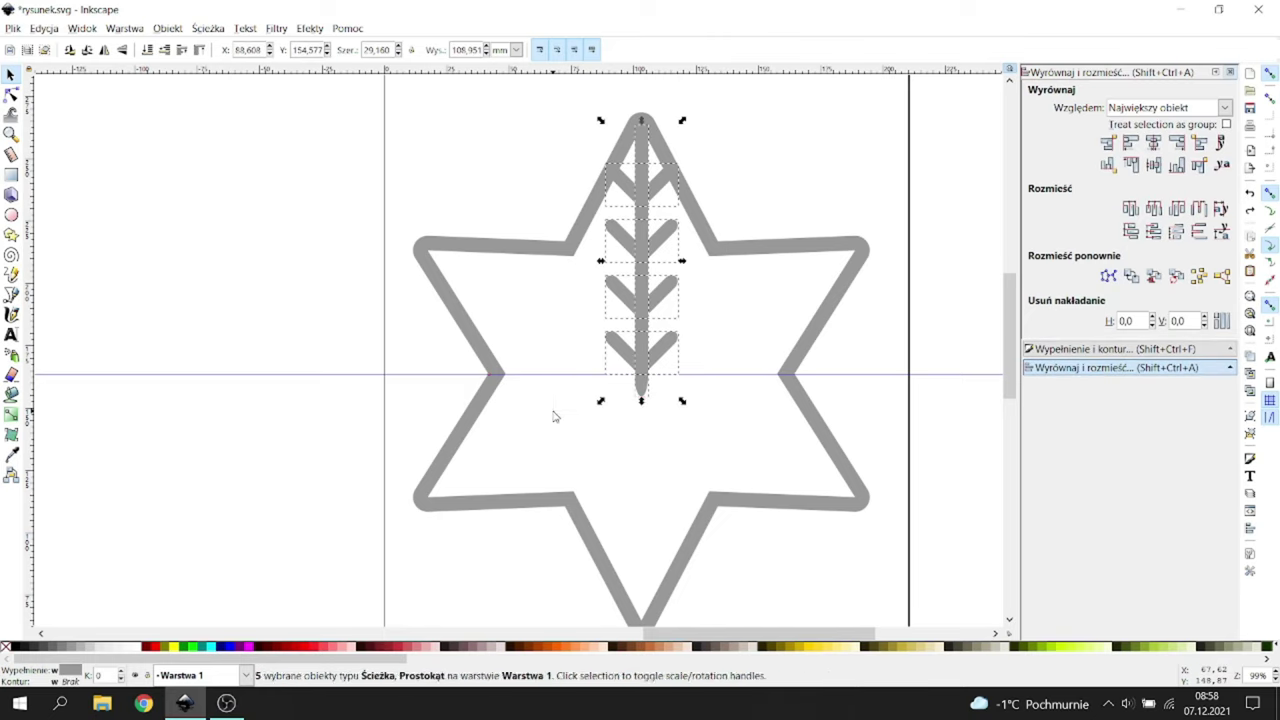
drag(652, 348, 192, 350)
click(760, 130)
Step: Unite the bar and four chevrons inside the star into one branch path
drag(732, 100, 535, 404)
click(213, 28)
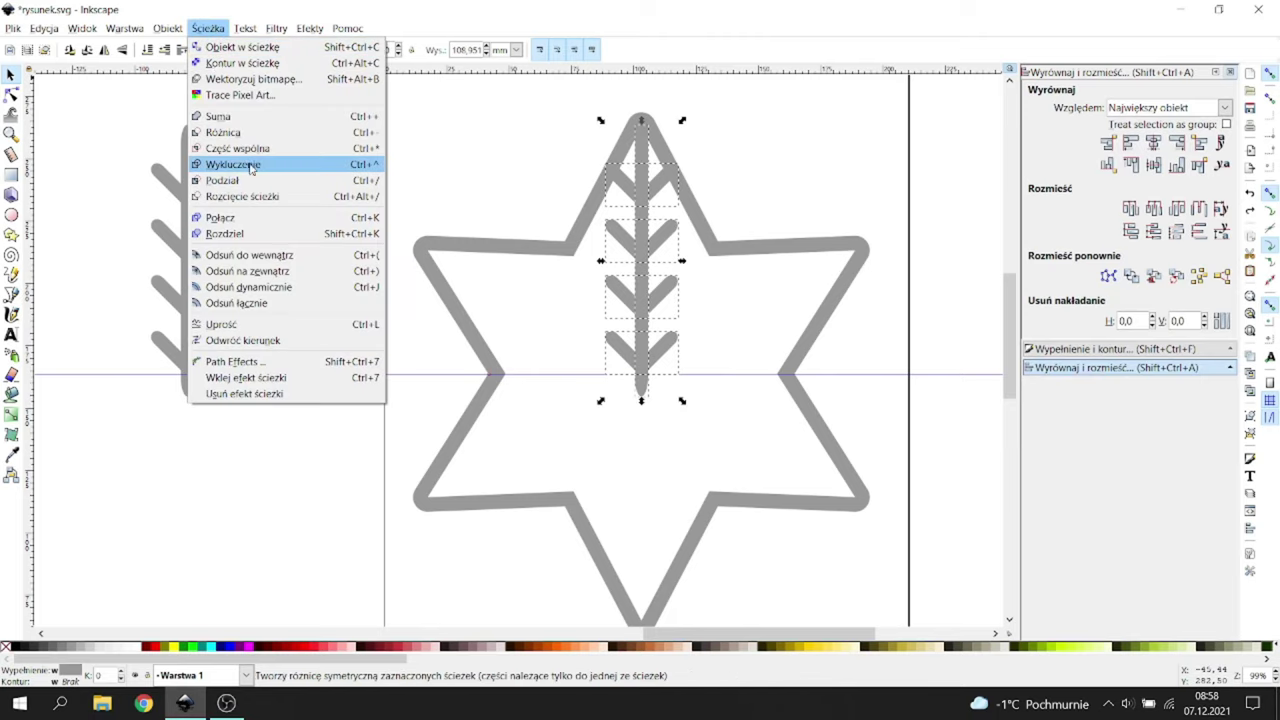
click(240, 114)
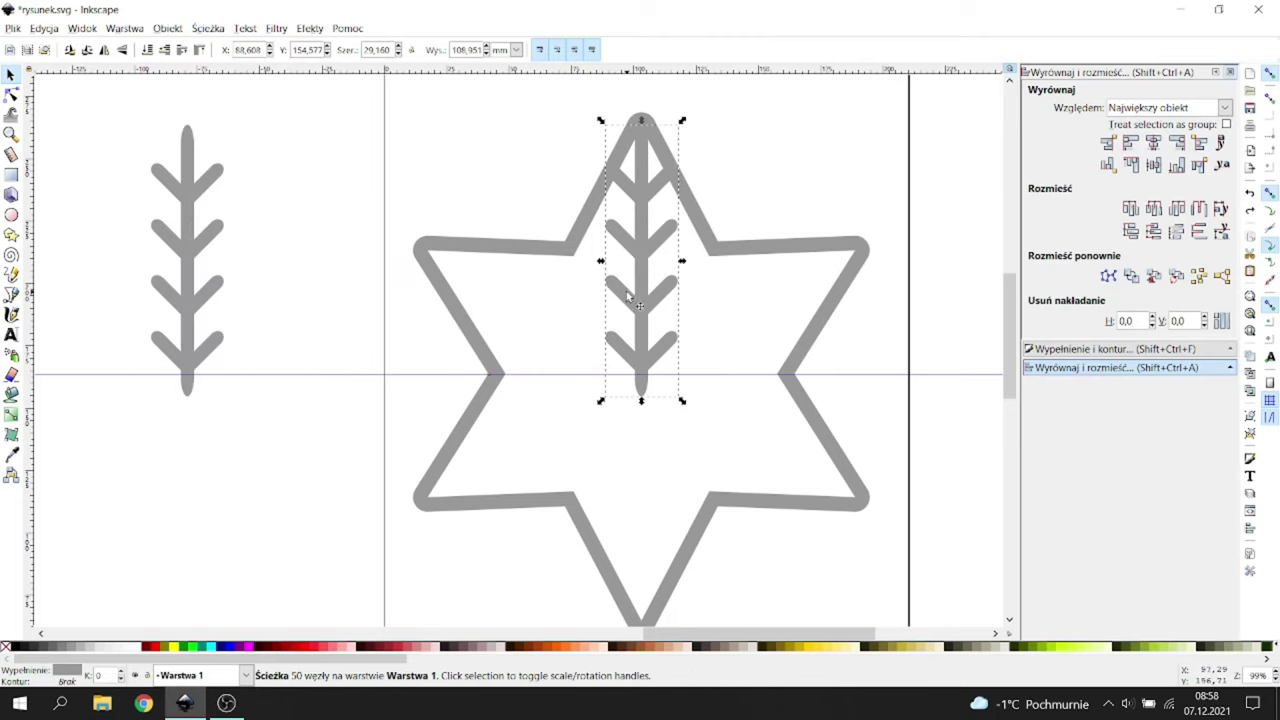
Step: Duplicate the united branch, flip the copy vertically and fit it into the star's bottom arm, mirrored across the guide
click(104, 50)
drag(648, 275, 636, 496)
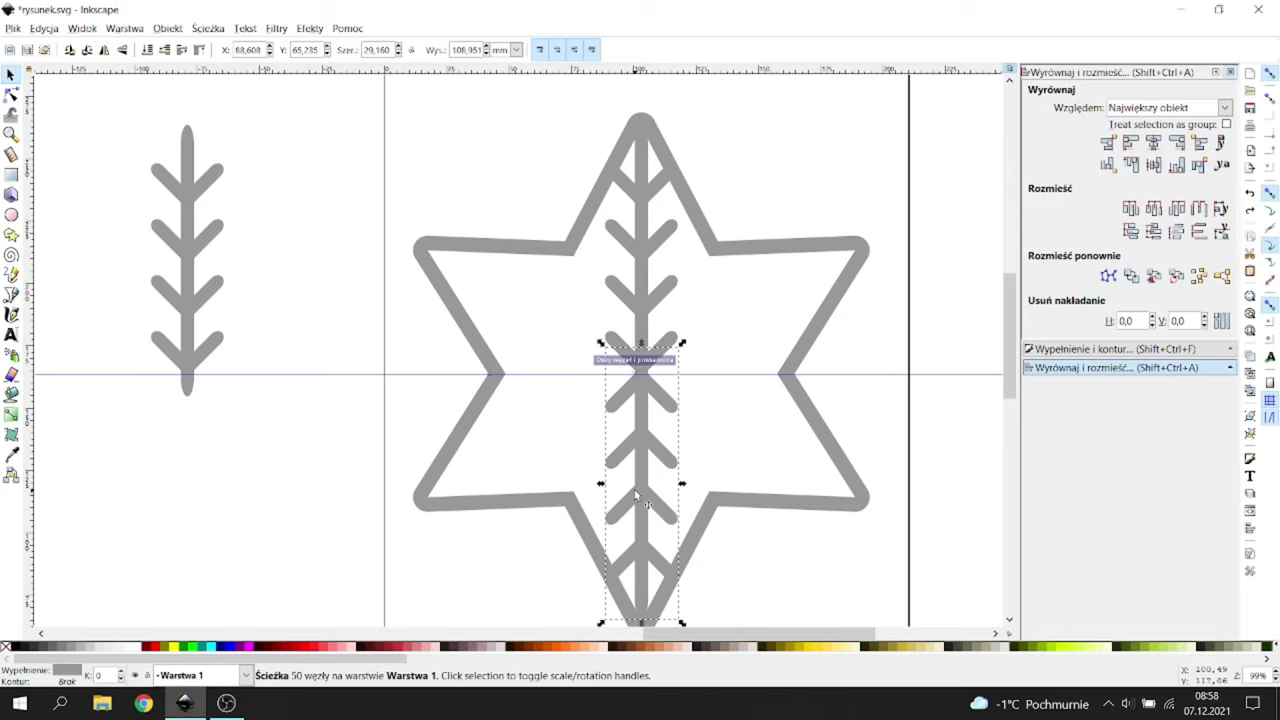
scroll(640, 480, down, 3)
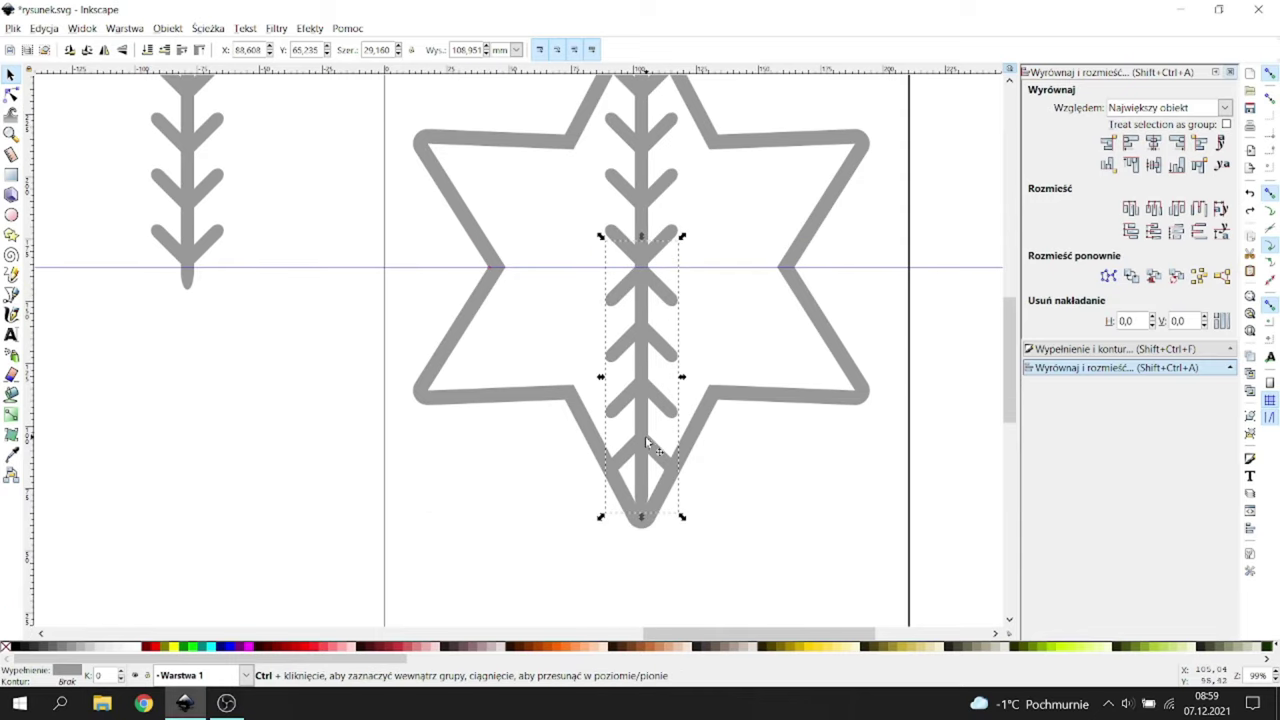
Step: Lower the mirrored branch slightly inside the star's bottom arm and unite it with the upper branch into one path
scroll(646, 438, up, 2)
drag(666, 478, 662, 492)
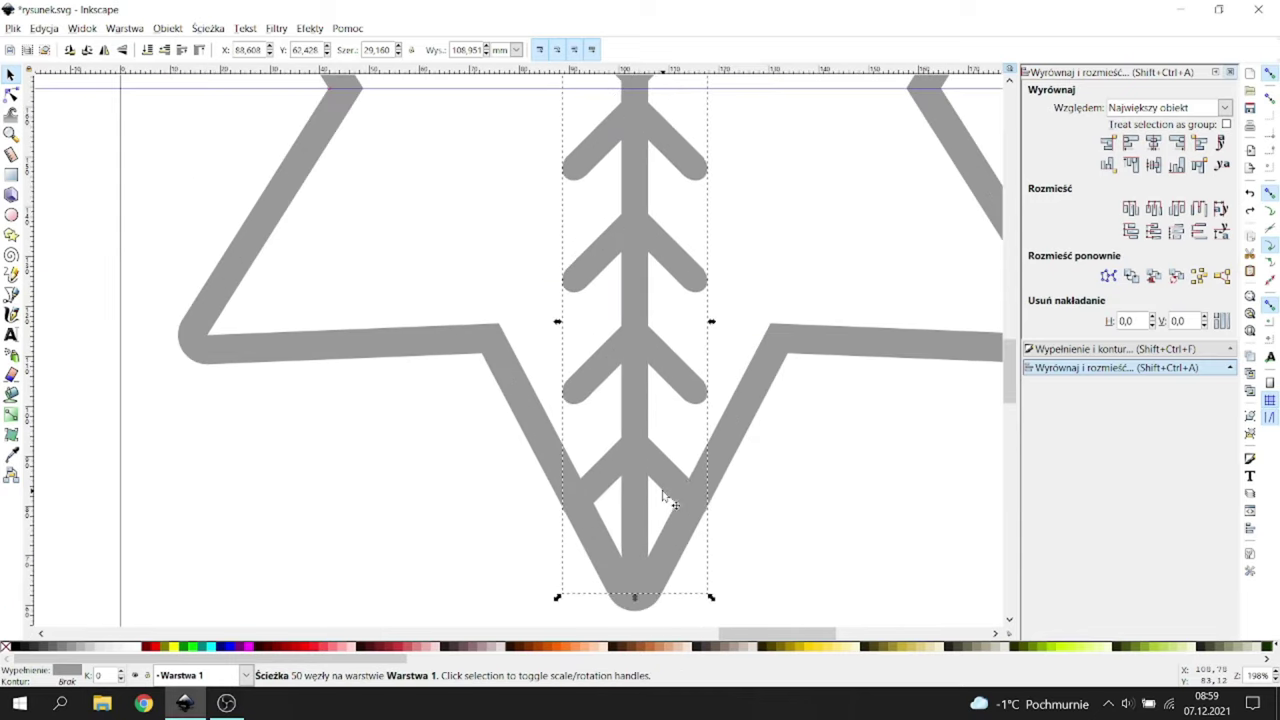
scroll(664, 500, down, 2)
shift+click(646, 227)
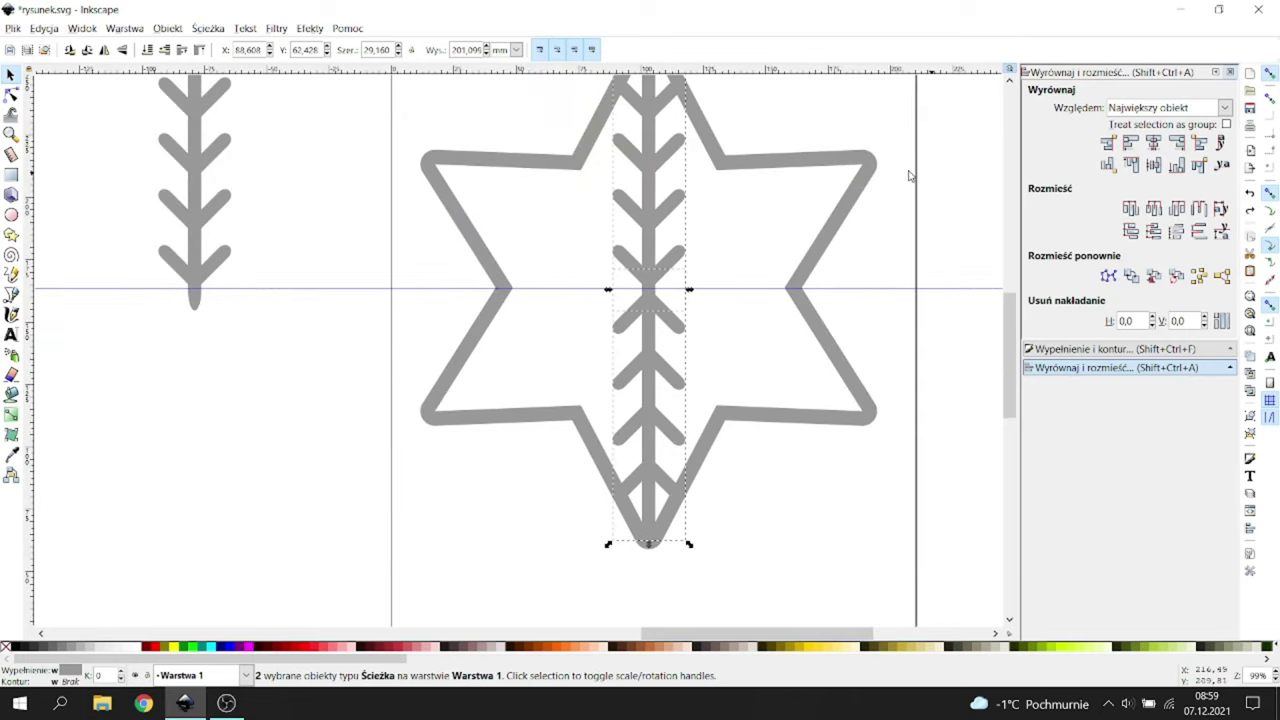
click(208, 28)
click(226, 117)
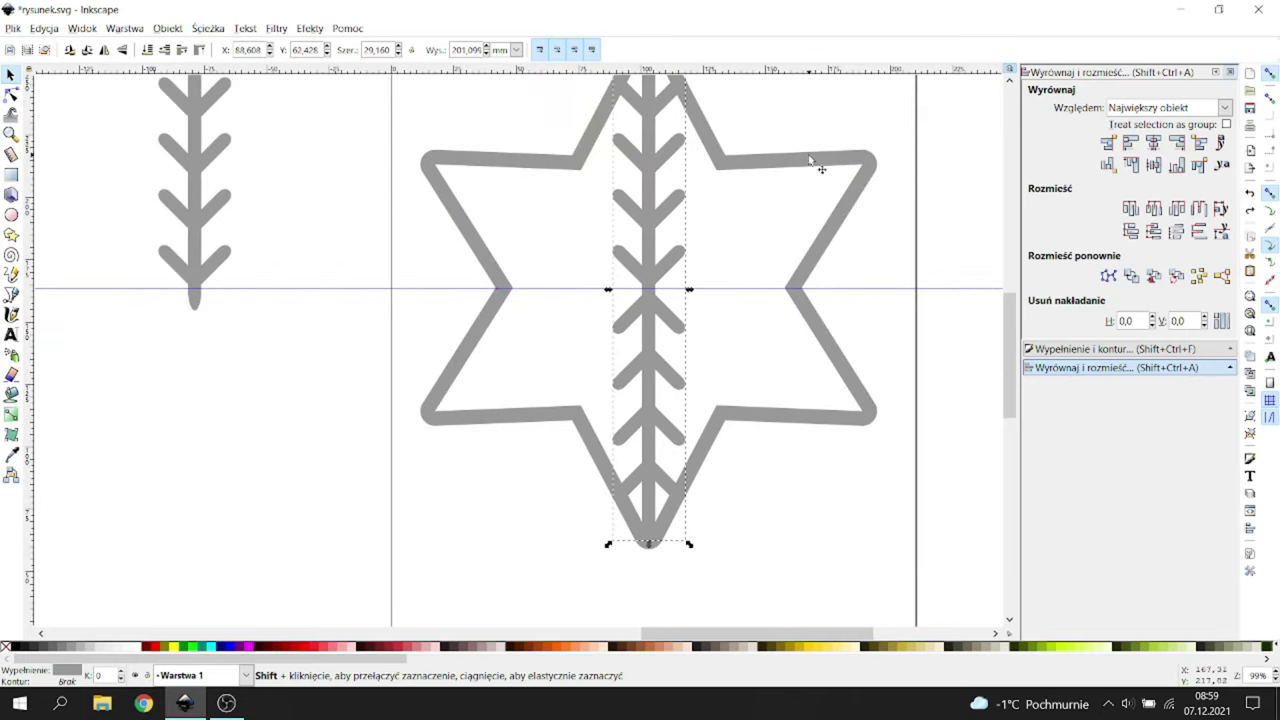
Step: Centre the united double branch on the star frame both horizontally and vertically
shift+click(864, 190)
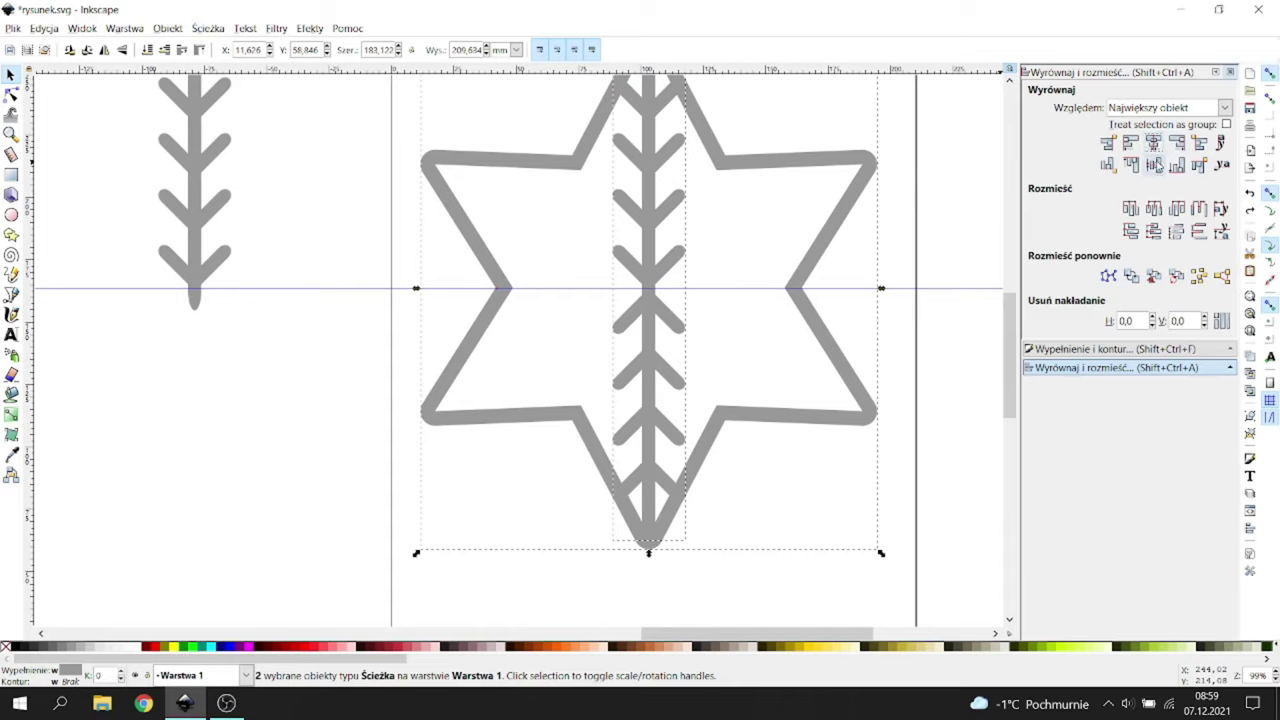
click(938, 270)
scroll(580, 292, up, 1)
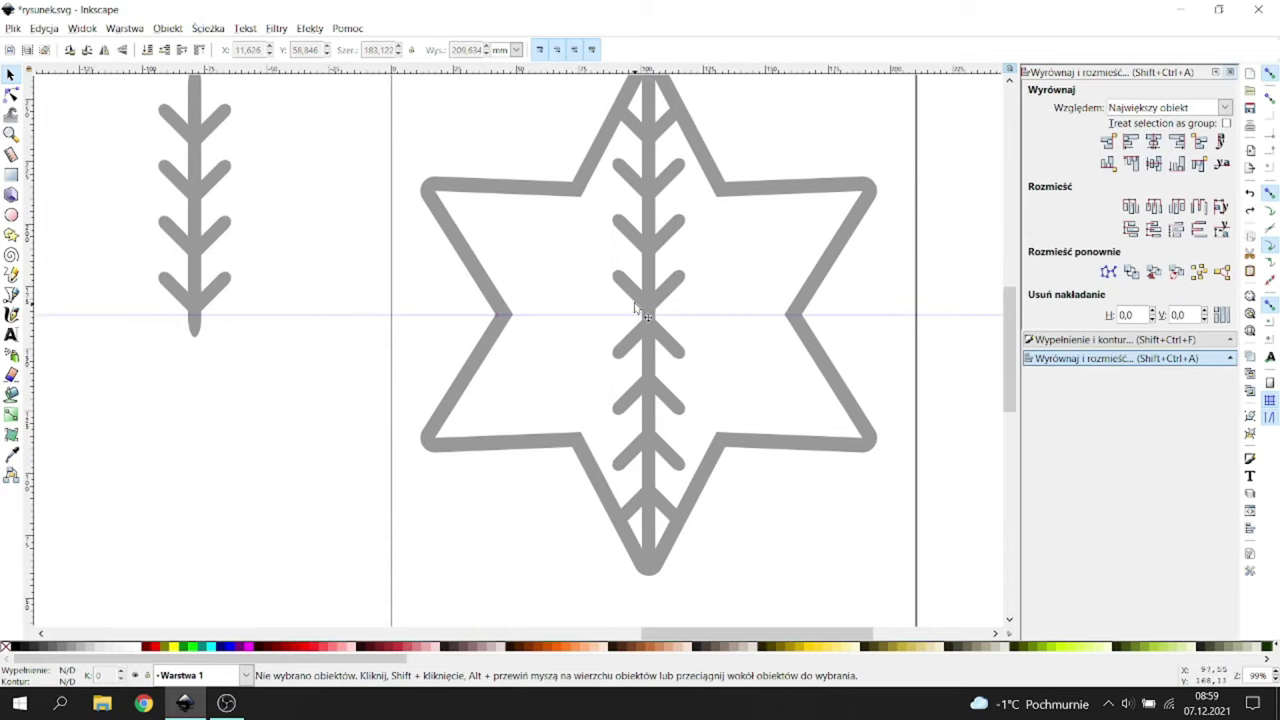
Step: Duplicate the vertical double branch and rotate the copy by 60° towards the star's upper-right and lower-left tips
click(640, 310)
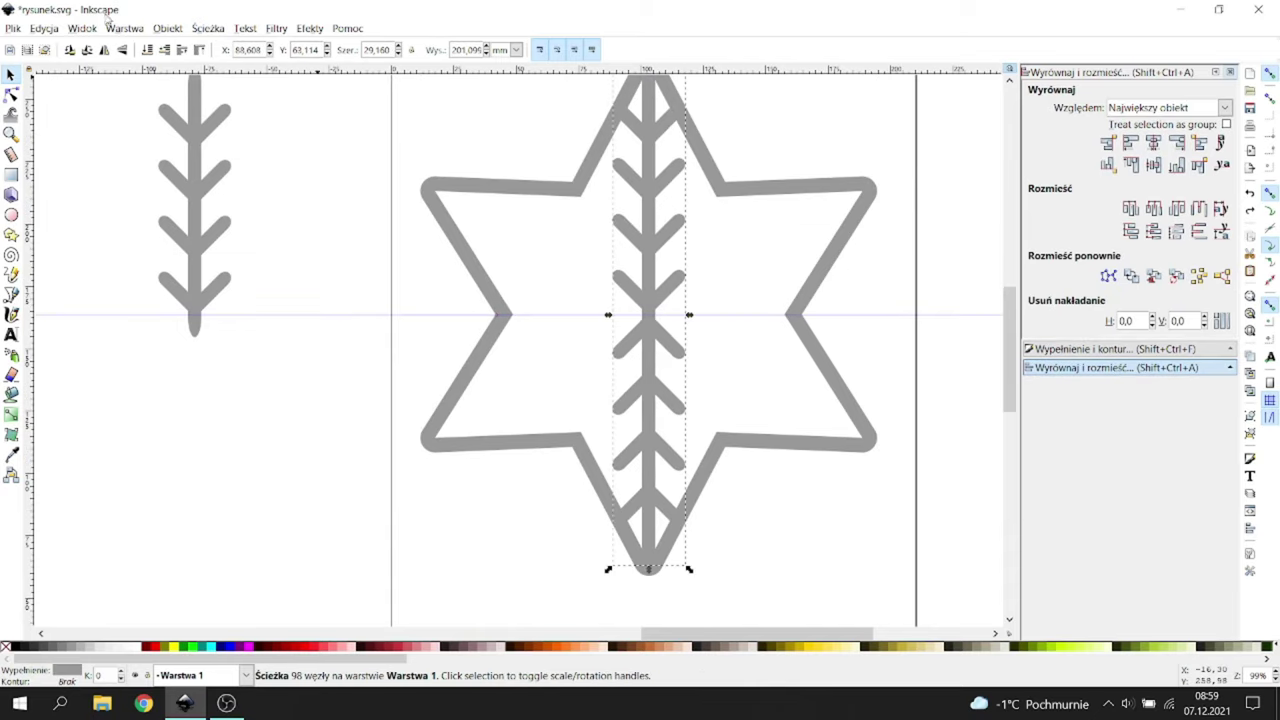
click(156, 24)
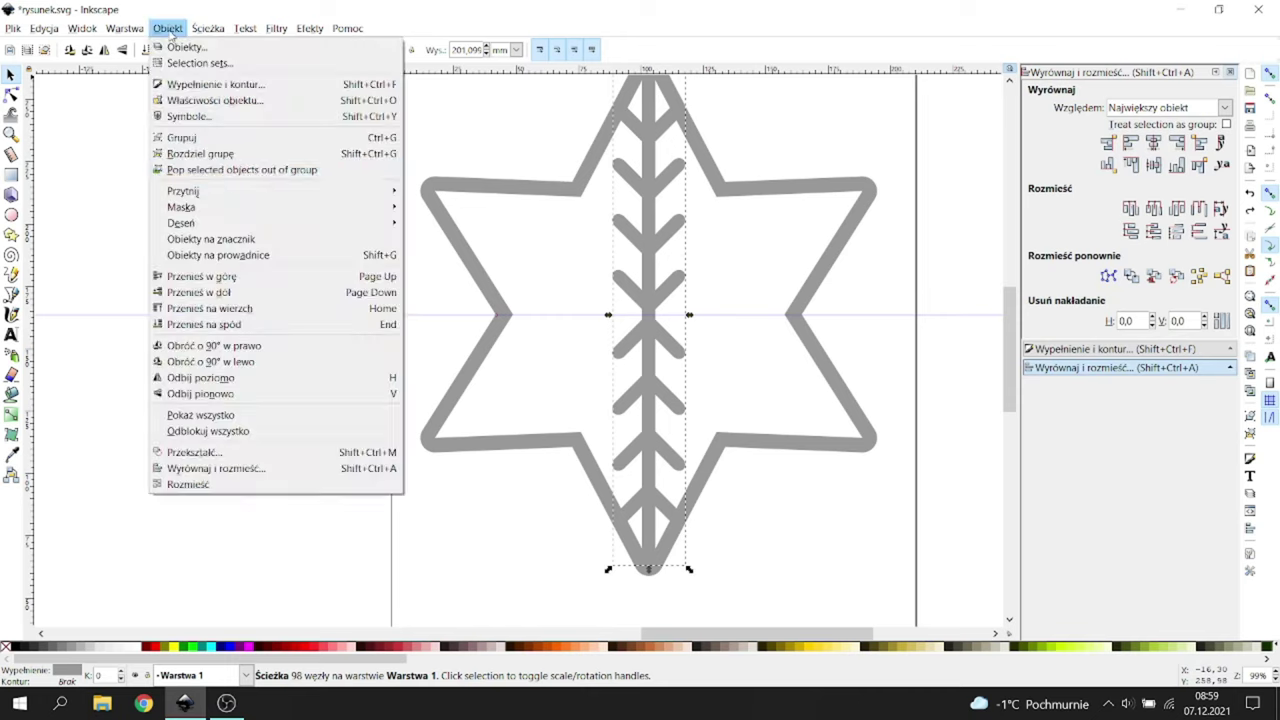
click(272, 454)
click(1027, 94)
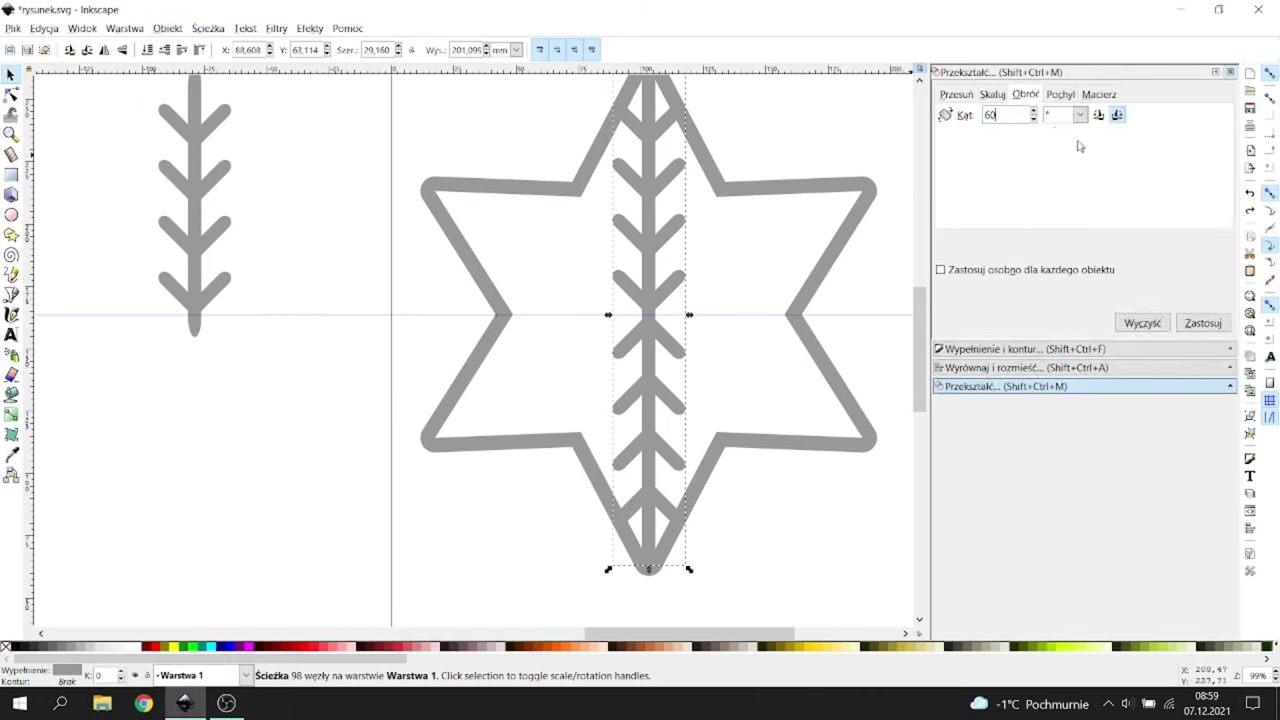
text(60)
click(1197, 322)
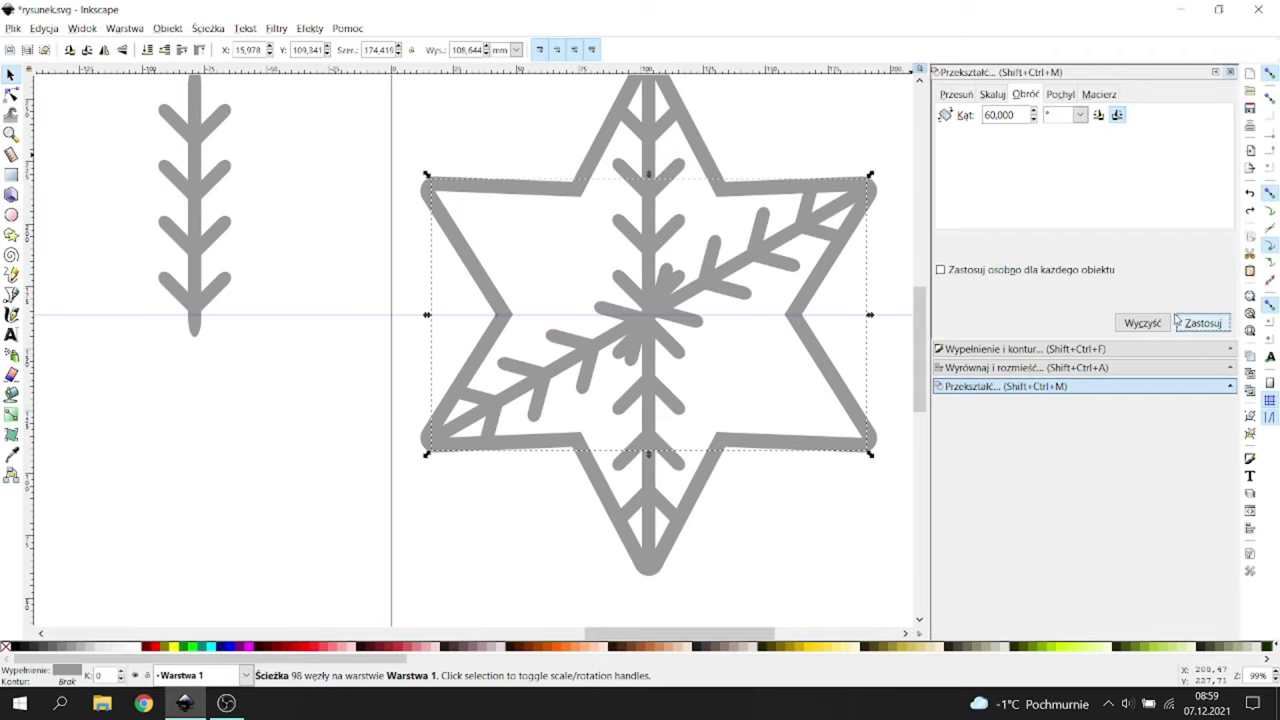
Step: Duplicate the rotated branch and turn the new copy a further 60° to fill the two remaining star arms
click(649, 297)
click(756, 294)
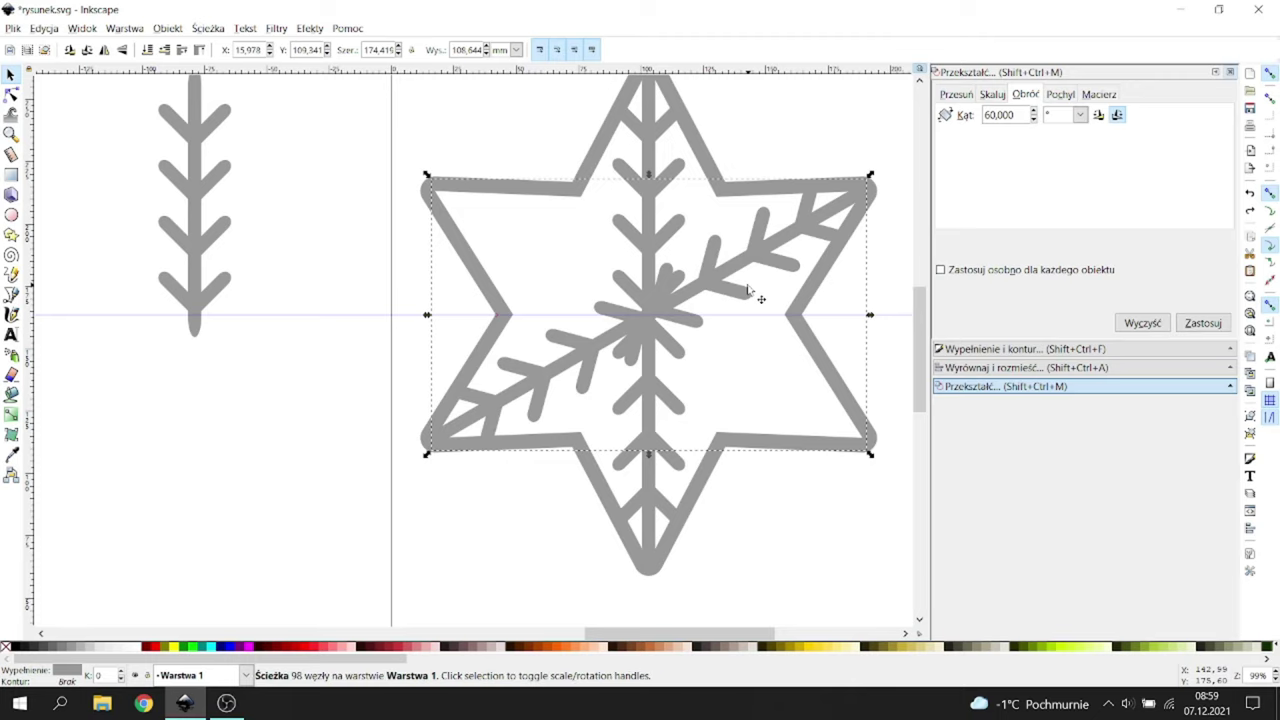
click(1205, 325)
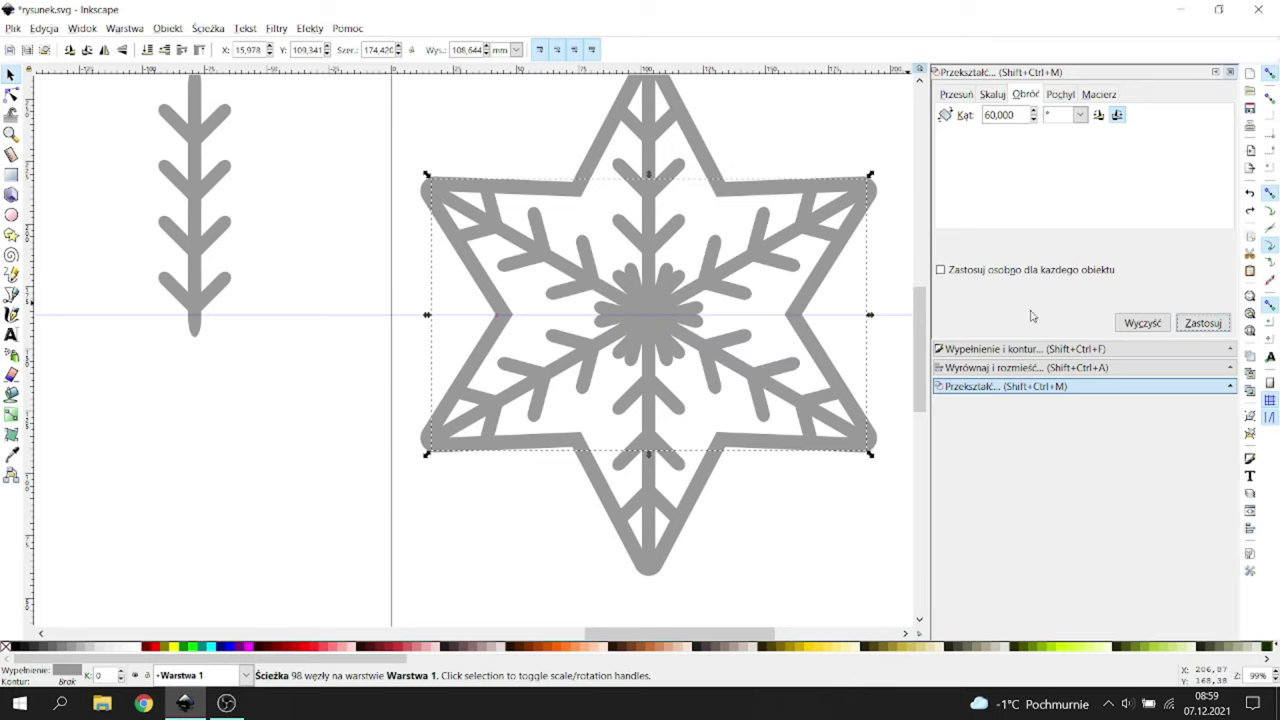
Step: Unite the star frame and its three crossing double branches into a single path, leaving out the spare branch beside the page
scroll(676, 313, down, 1)
click(886, 106)
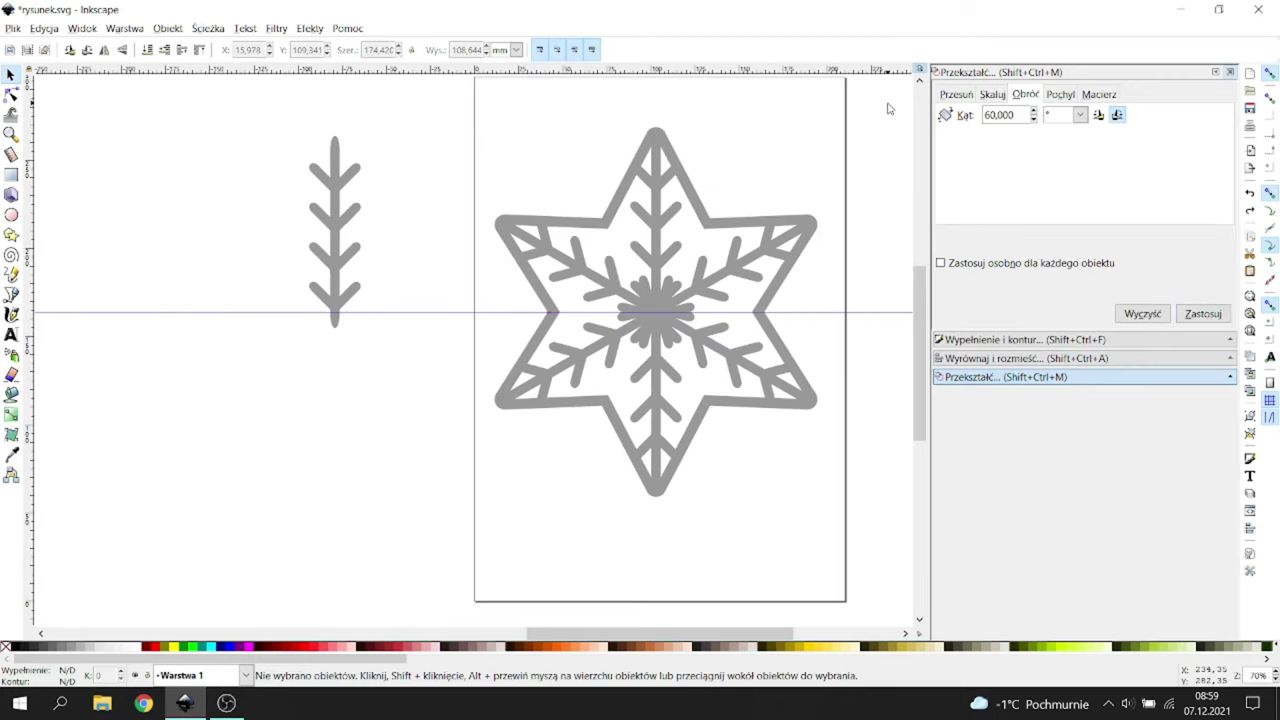
drag(886, 104, 443, 517)
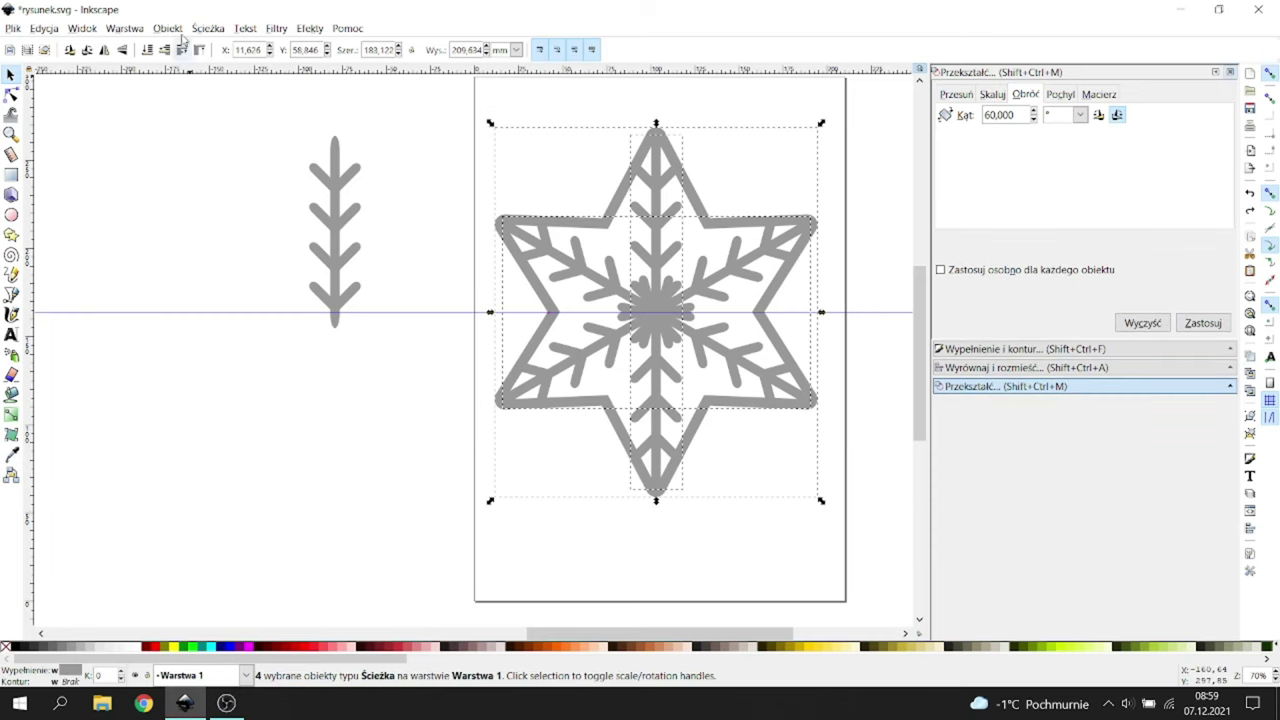
click(208, 28)
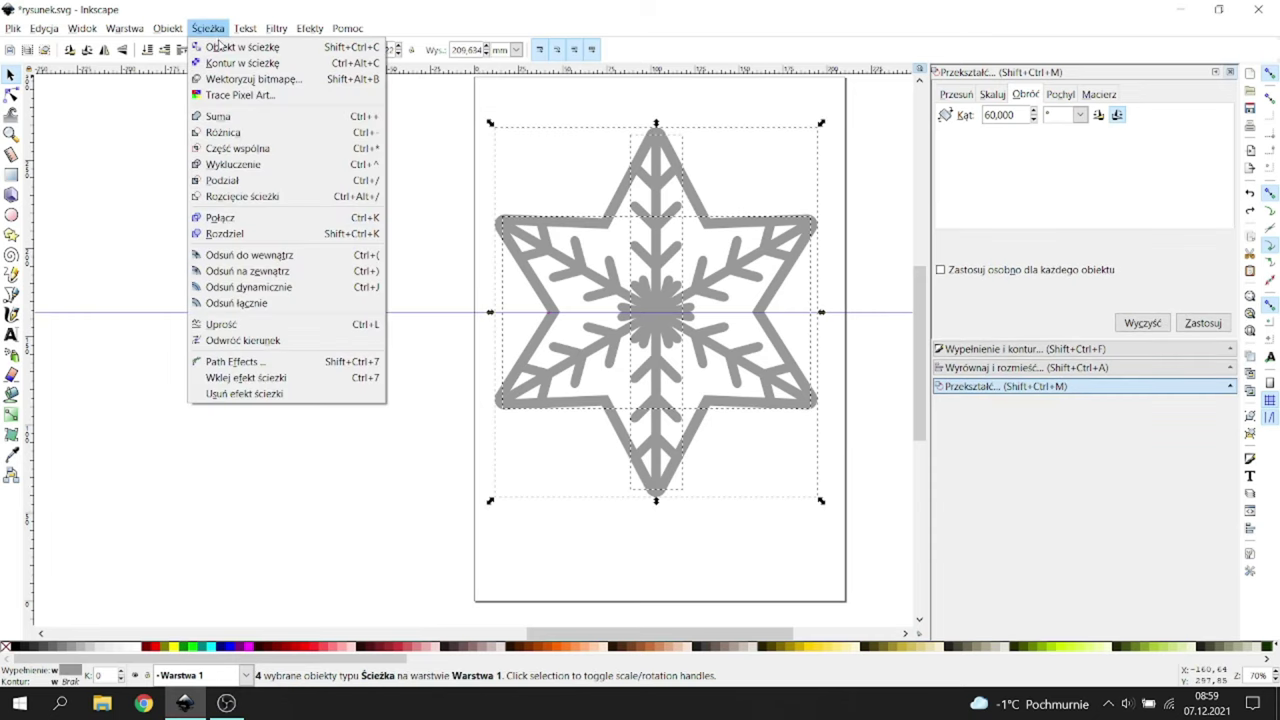
click(252, 118)
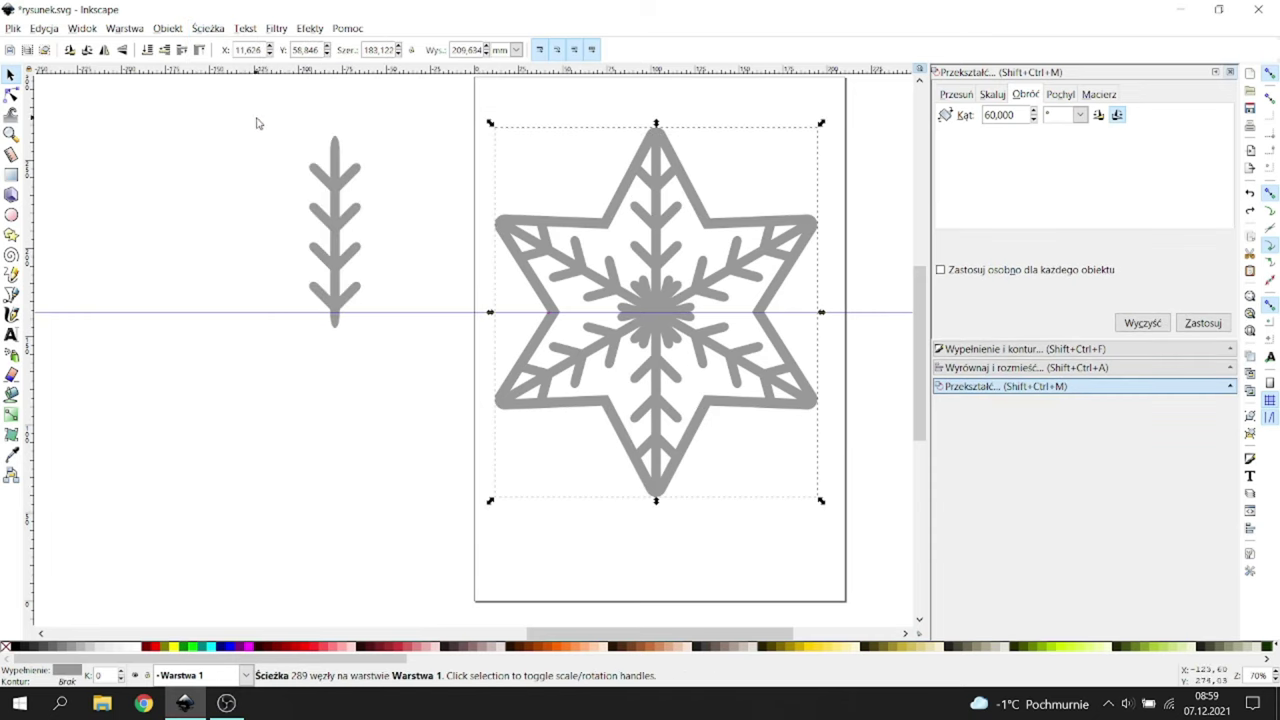
click(401, 316)
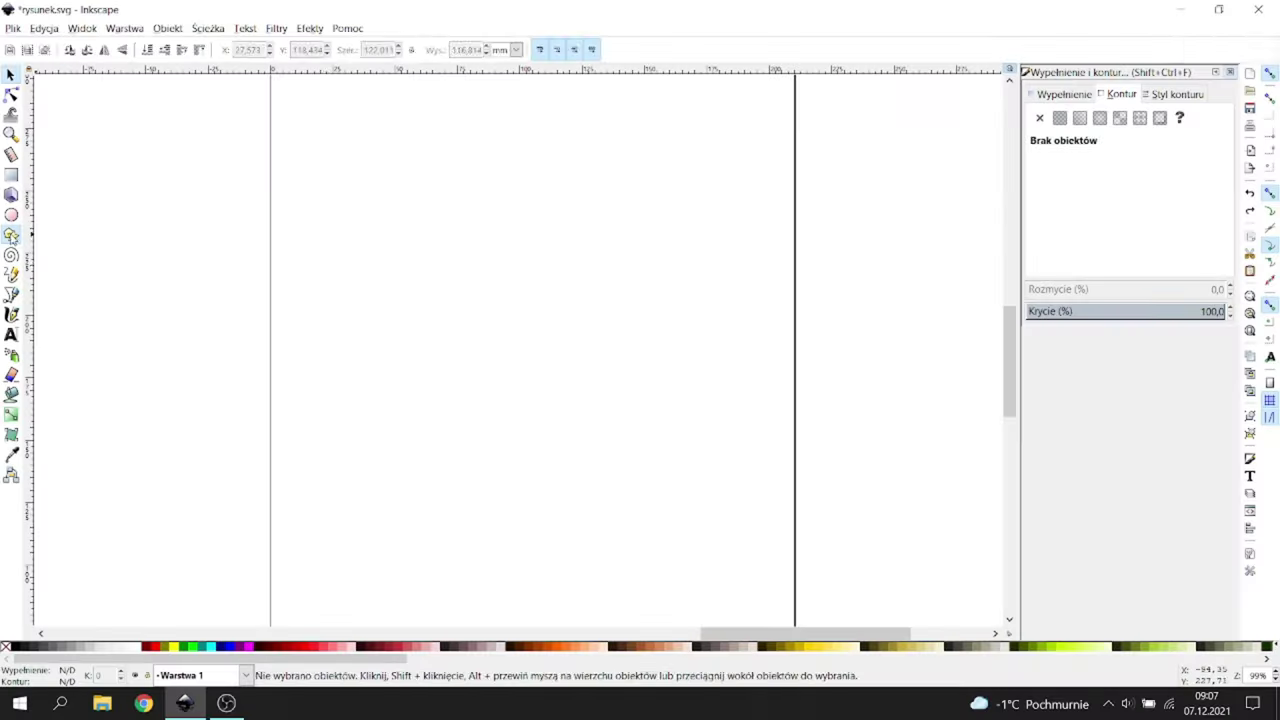
Step: Draw a five-pointed star with a 0.550 spoke ratio on the empty page and give it a solid black stroke
click(11, 234)
drag(523, 289, 599, 388)
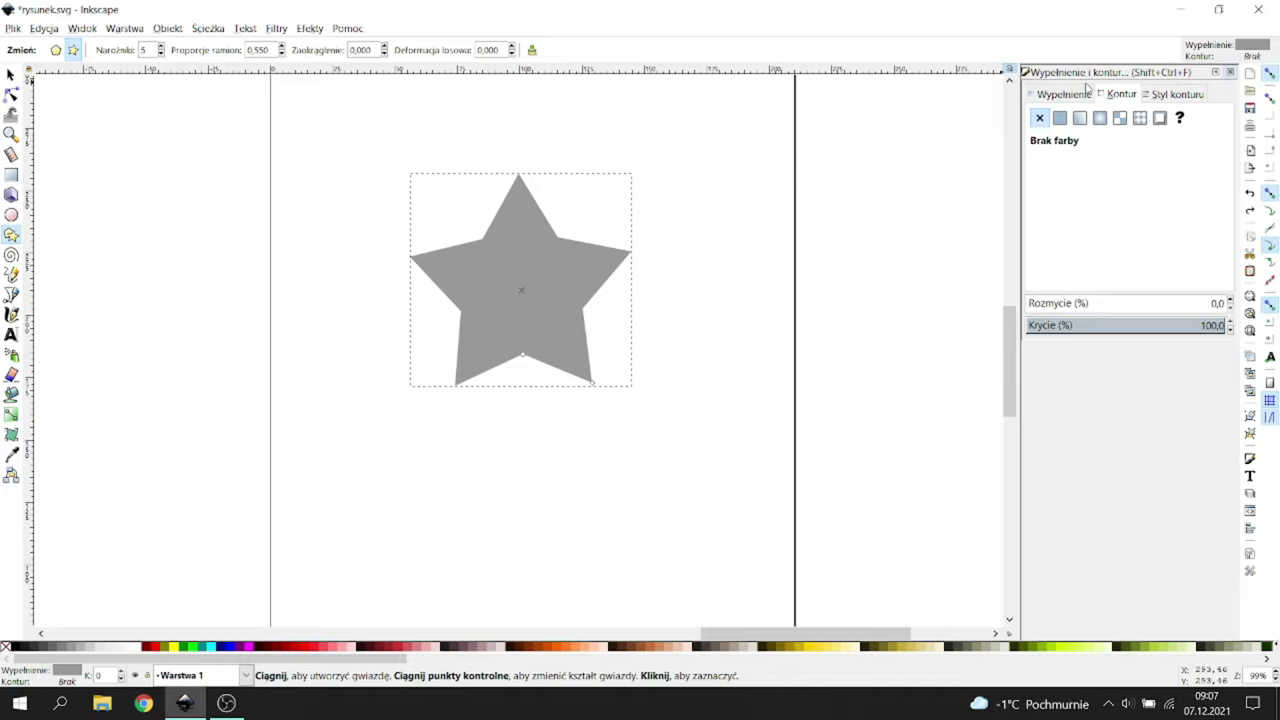
click(1060, 118)
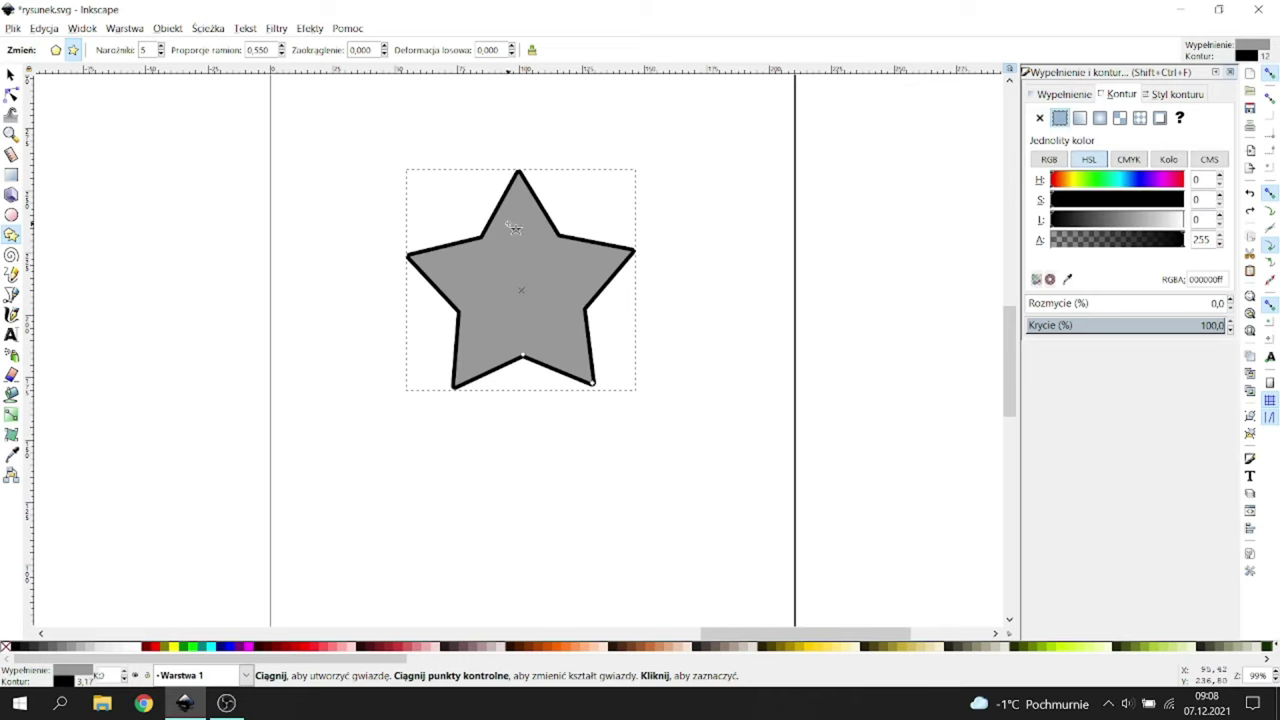
Step: Create a linked offset of the five-pointed star and expand it outwards into a wider, rounded outline
scroll(513, 228, up, 1)
click(219, 28)
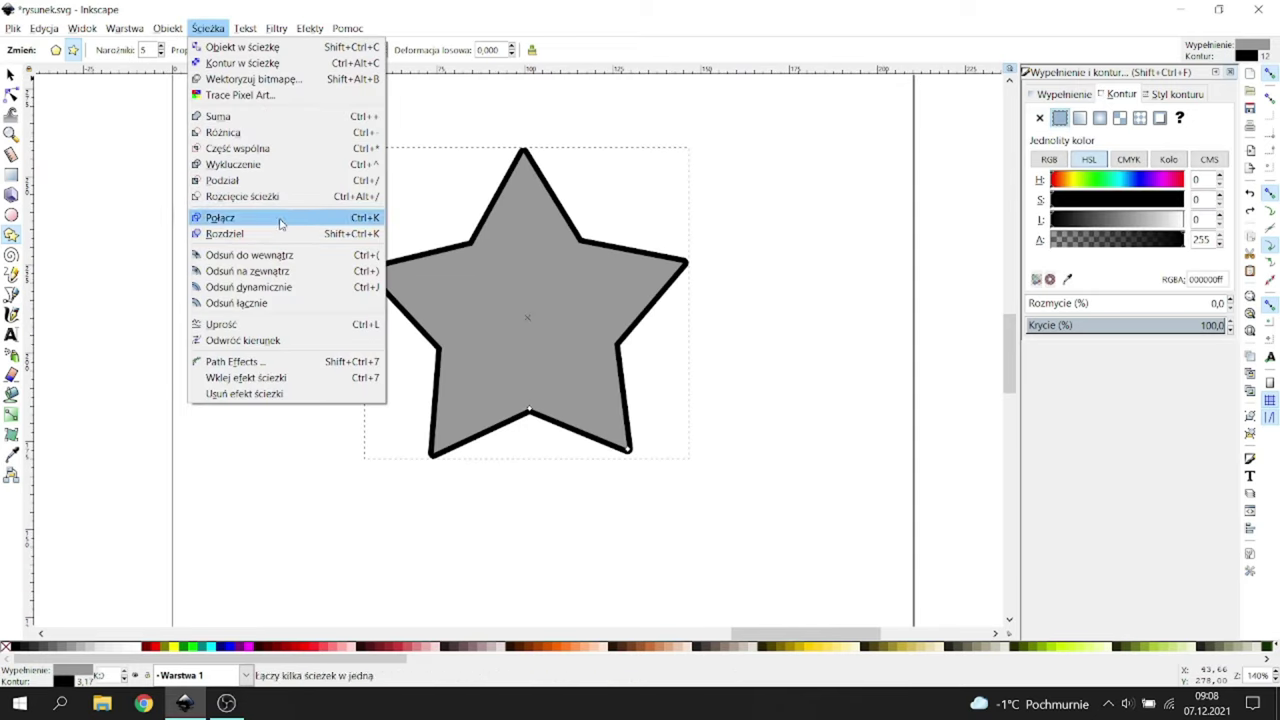
click(276, 310)
scroll(491, 166, up, 2)
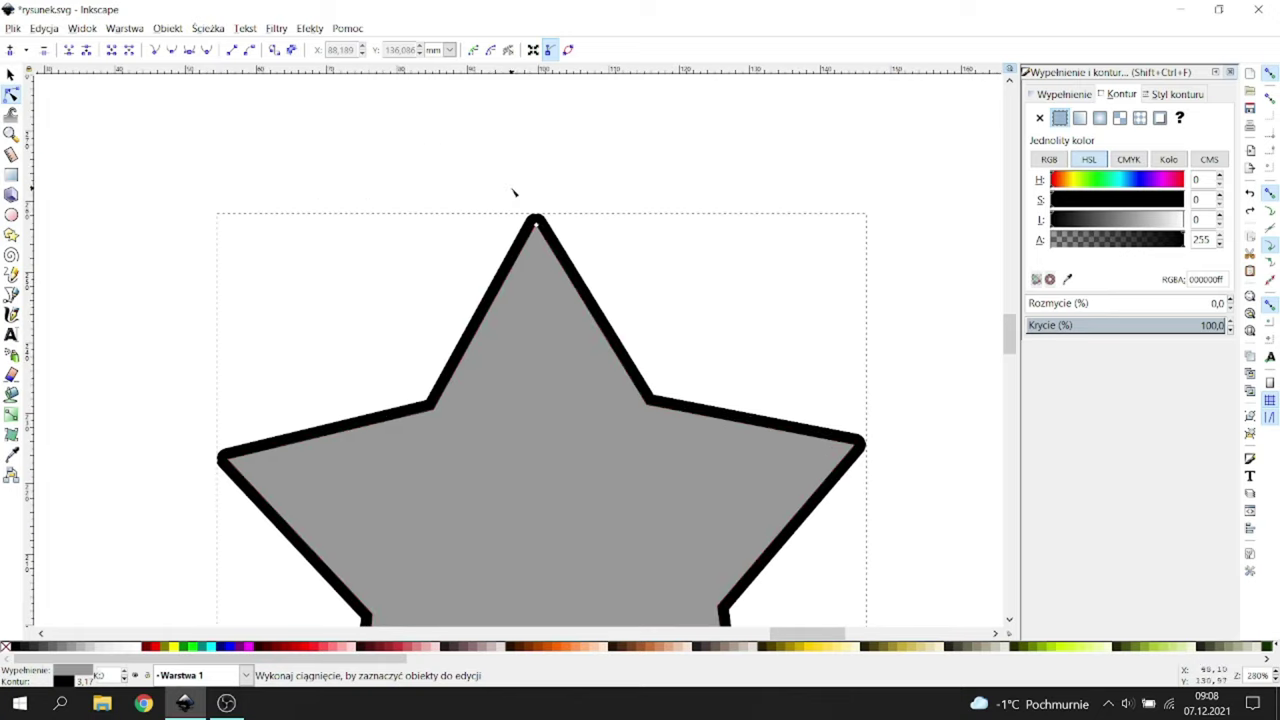
drag(536, 226, 538, 188)
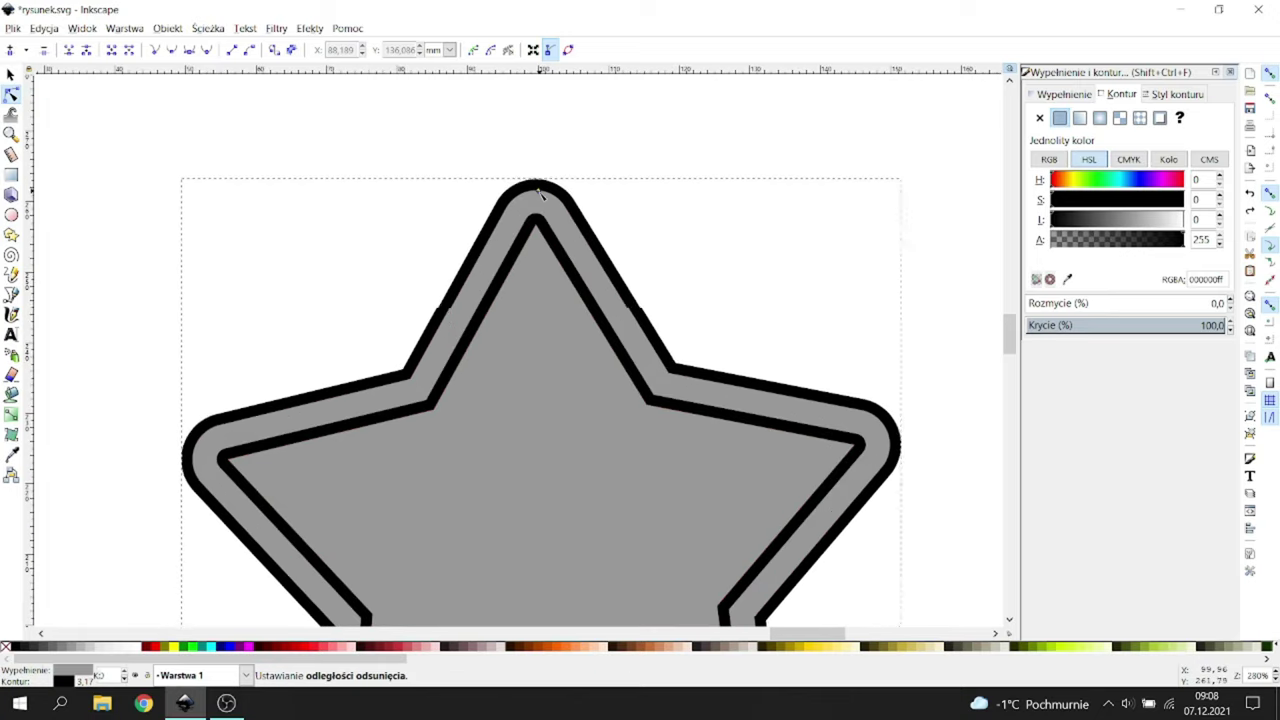
Step: Subtract the inner star from the offset shape to leave a hollow frame, and remove the frame's stroke
click(209, 29)
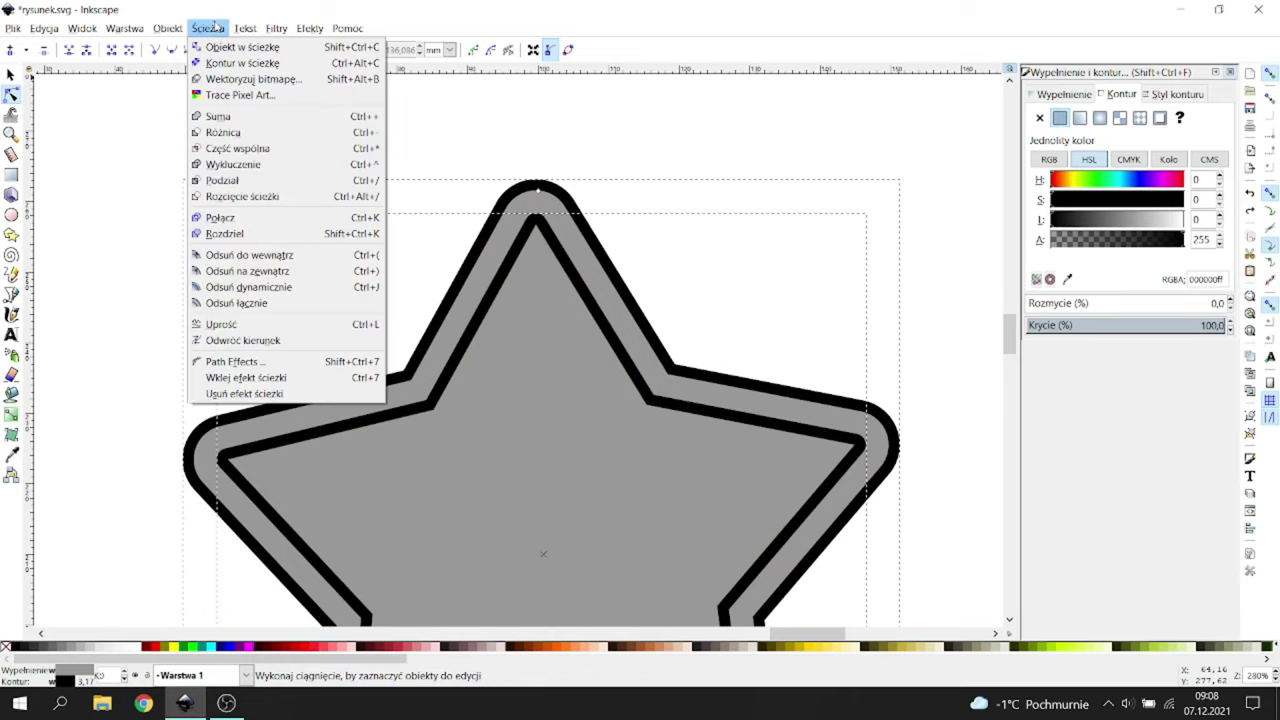
click(286, 129)
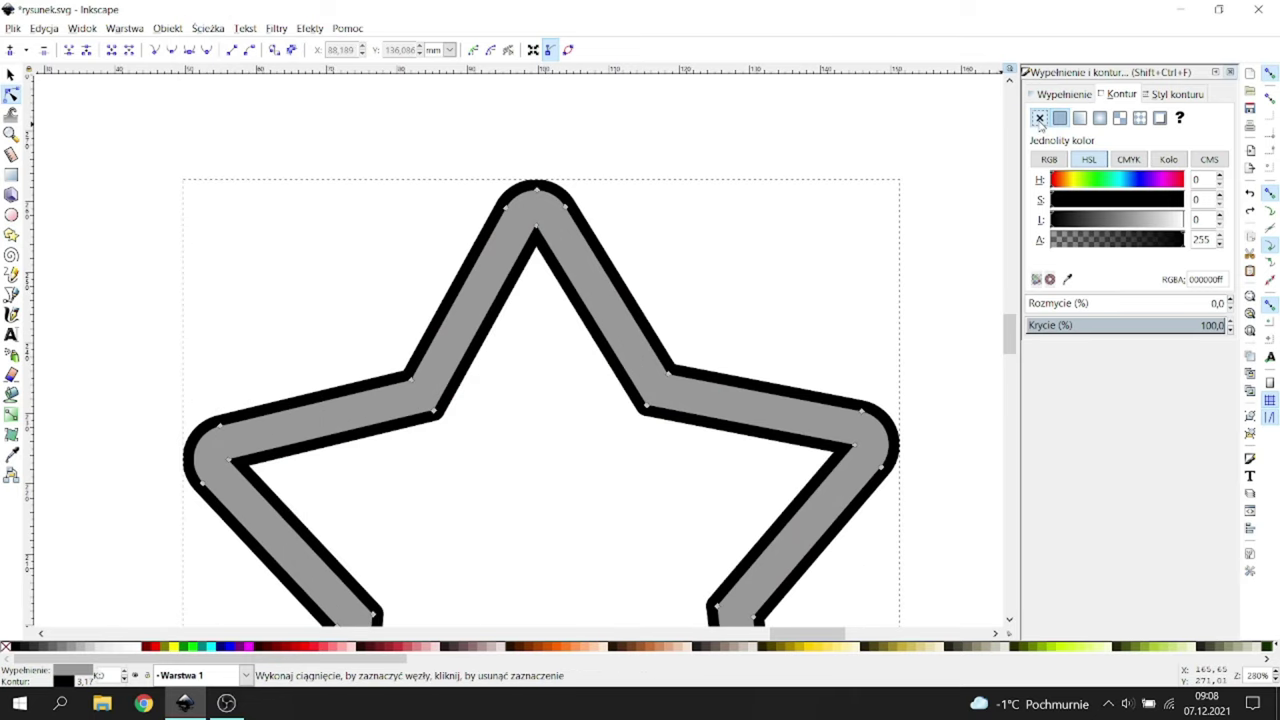
click(1039, 118)
scroll(711, 220, down, 2)
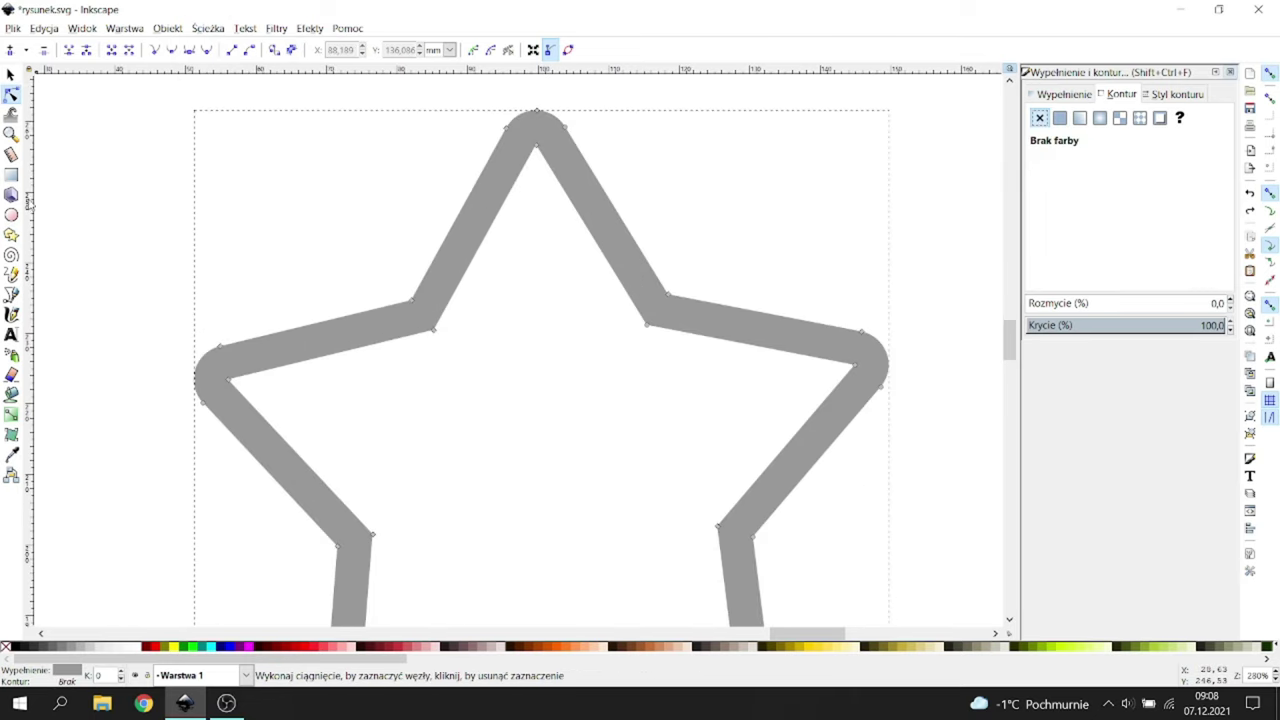
Step: Draw a vertical bar about 4.6 mm wide and 75.3 mm high from the star's top tip to its bottom notch, aligned with the tip
click(13, 178)
scroll(420, 209, down, 1)
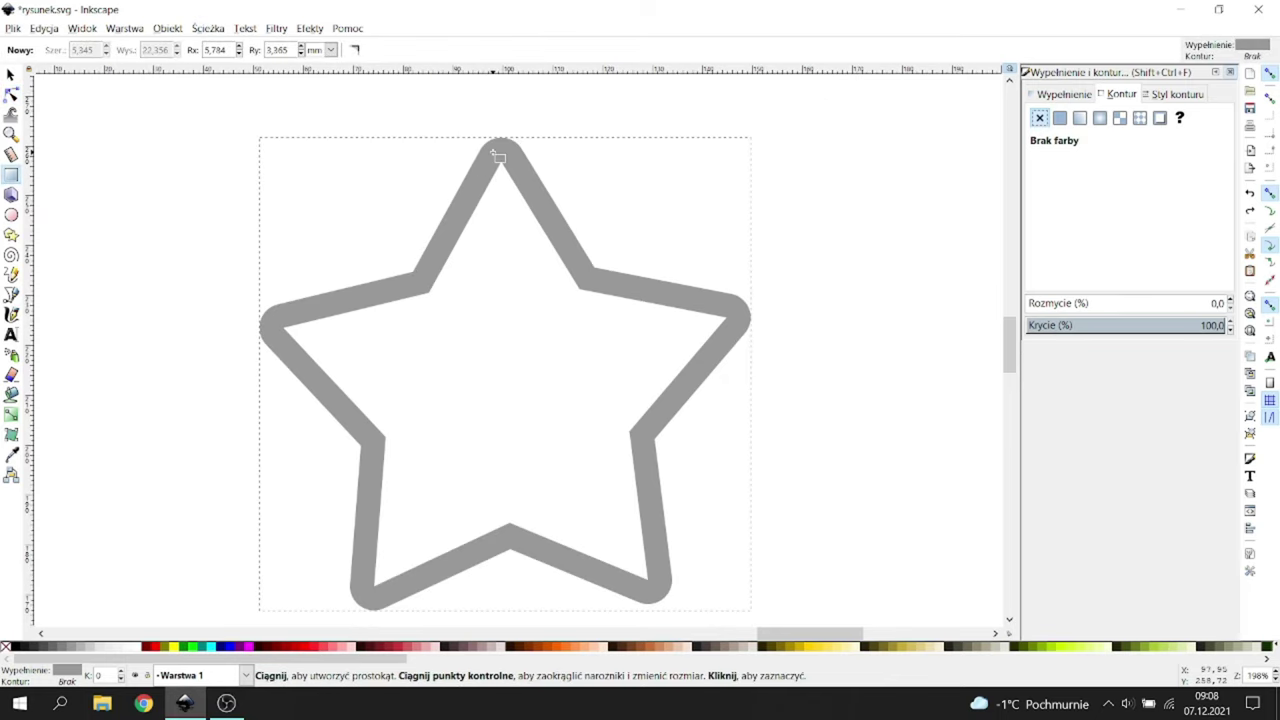
drag(496, 152, 523, 537)
key(s)
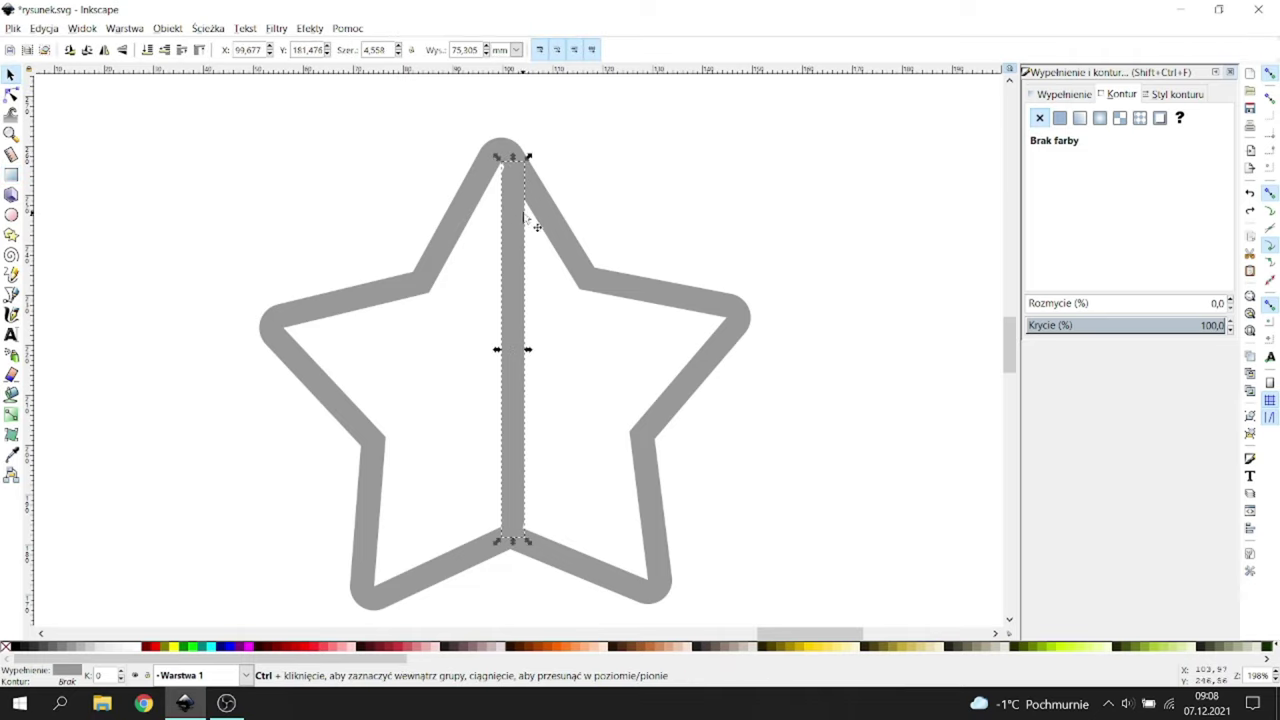
drag(517, 218, 503, 221)
Step: Rotate the star frame slightly until it stands upright and shift it so its top tip and bottom notch line up with the bar
shift+click(580, 244)
key(ctrl+plus)
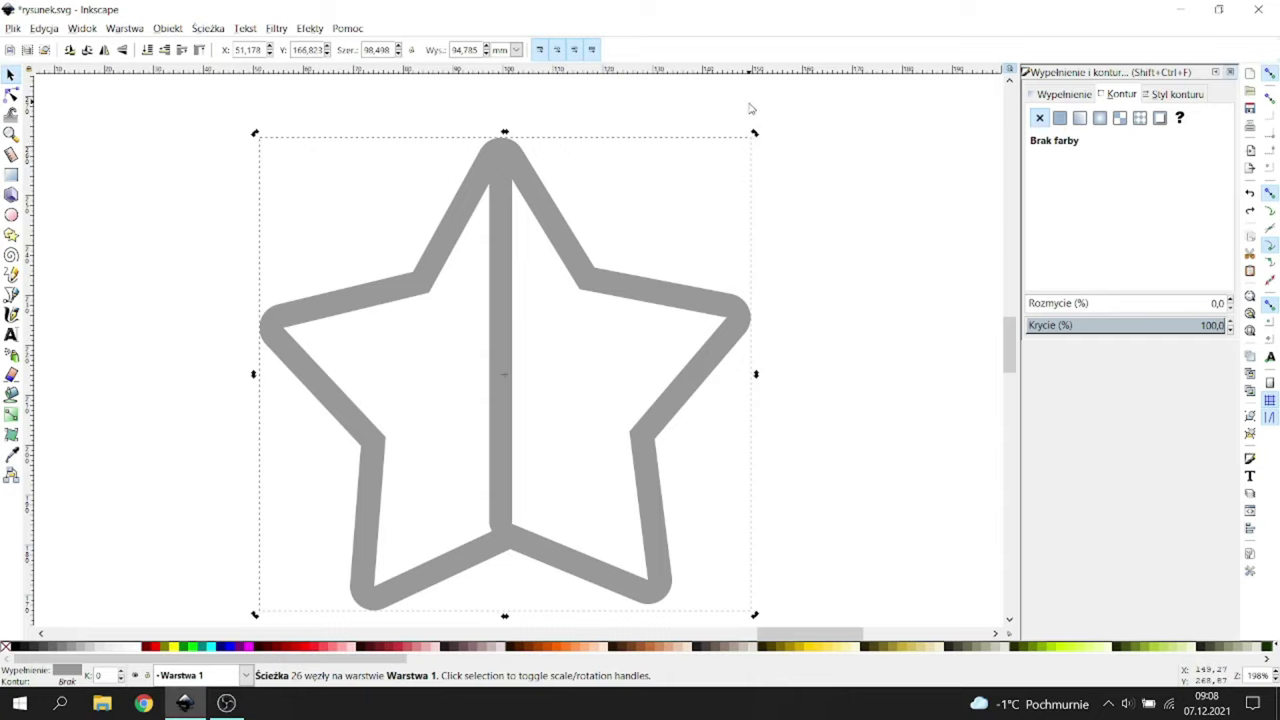
drag(755, 132, 762, 140)
drag(762, 140, 763, 143)
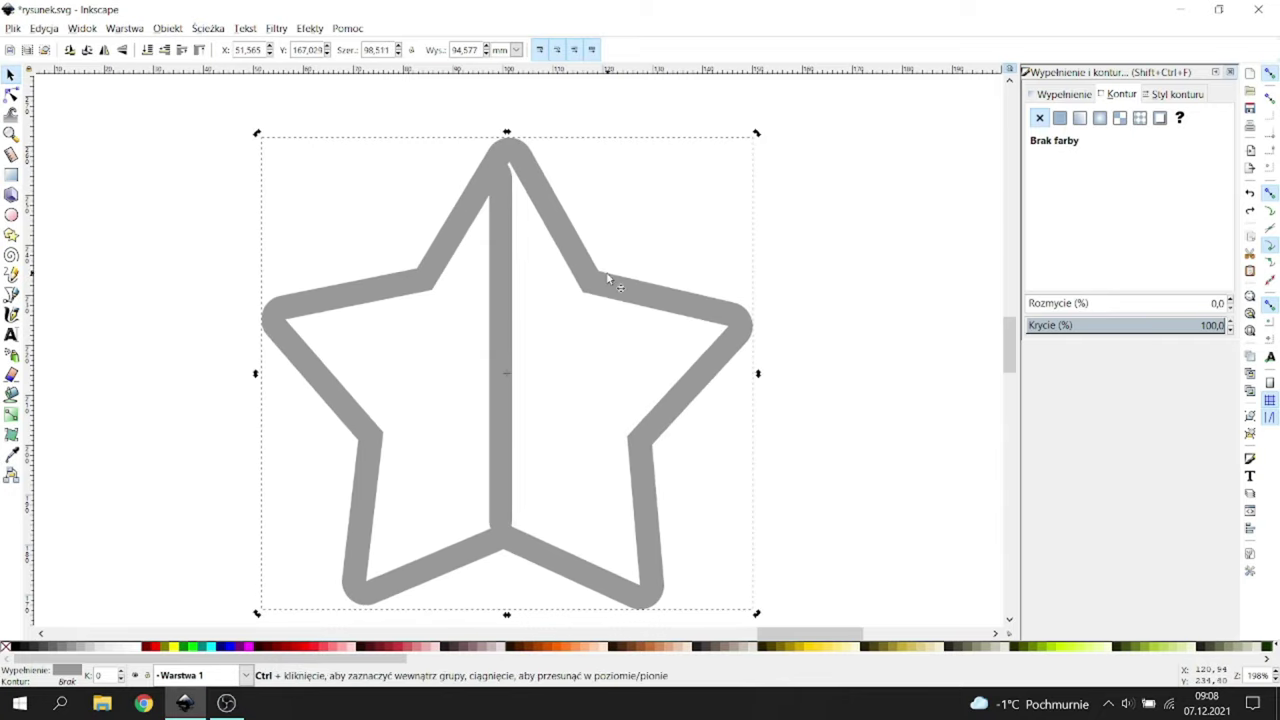
drag(603, 277, 595, 275)
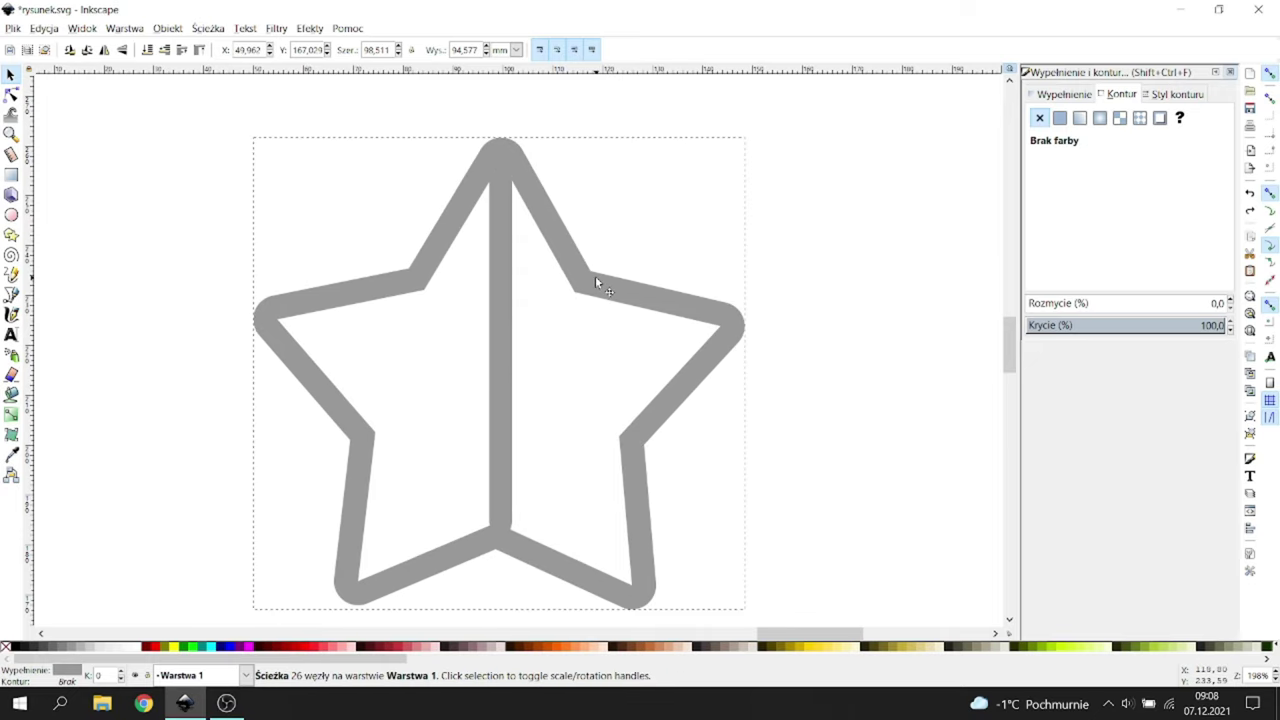
drag(760, 141, 751, 131)
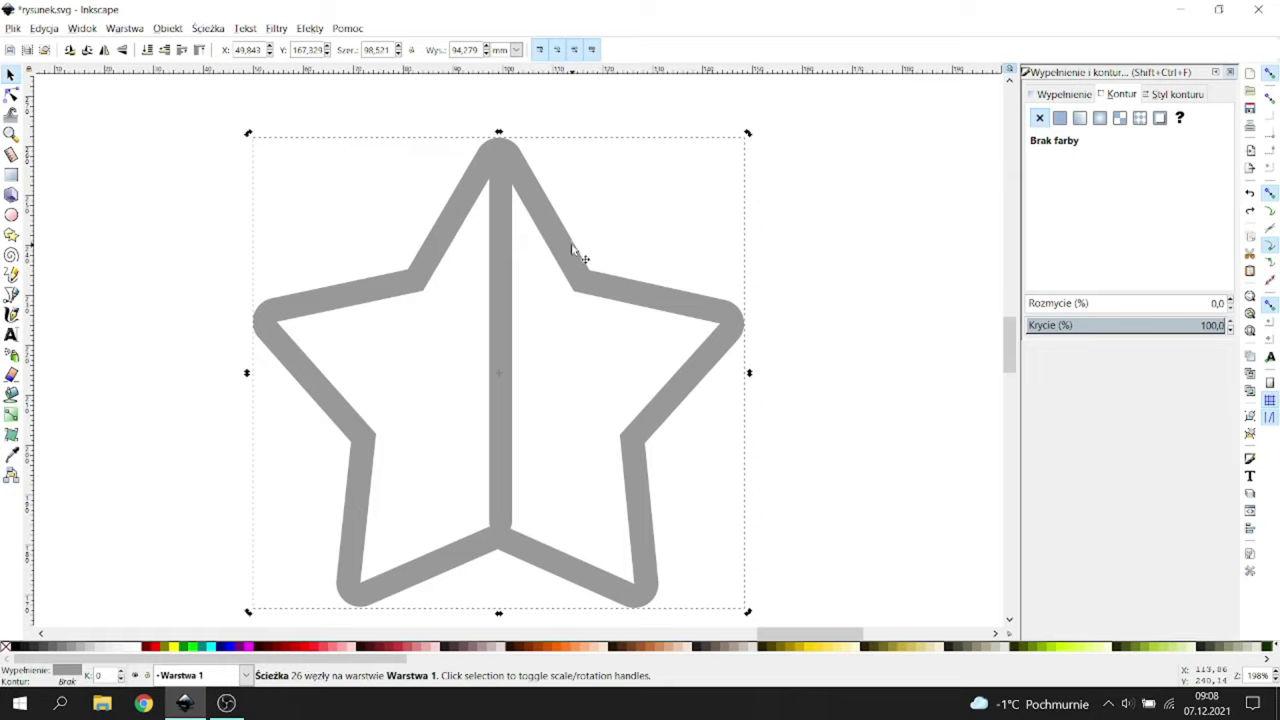
drag(571, 251, 577, 249)
Step: Lengthen the vertical bar downwards to about 76.8 mm so its lower end sits inside the frame's bottom notch
click(506, 325)
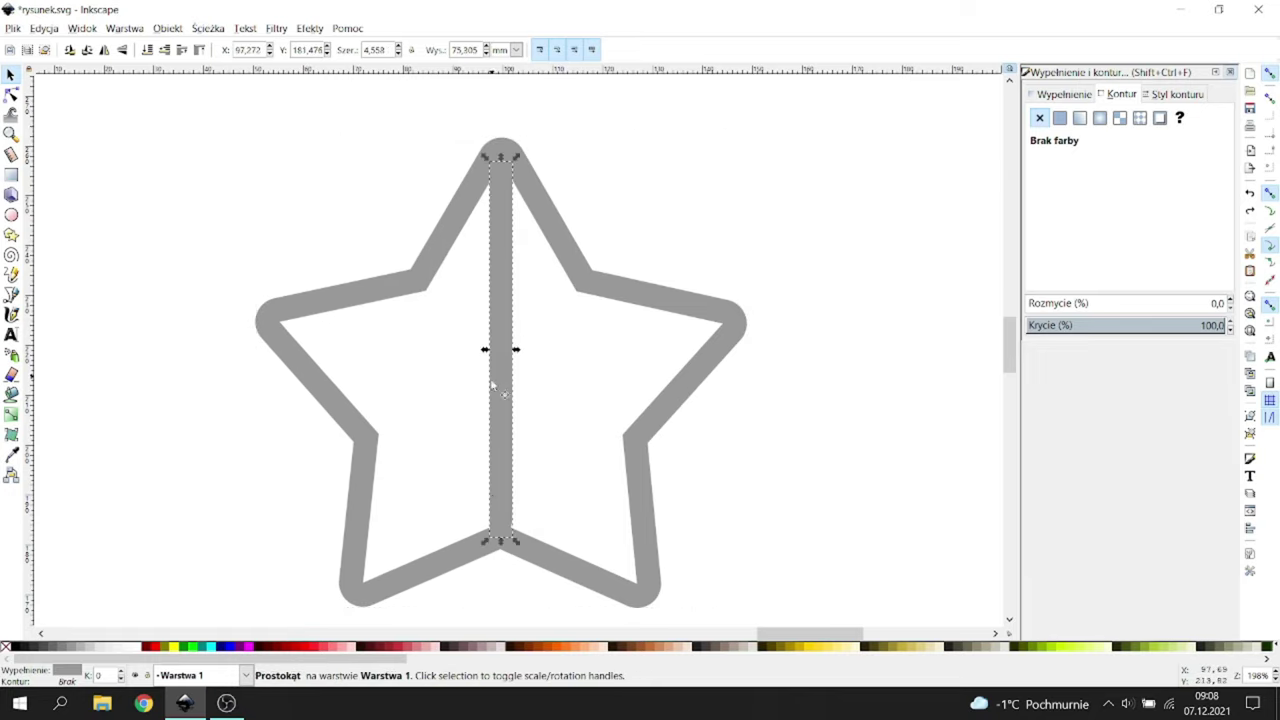
drag(503, 541, 509, 549)
scroll(500, 553, up, 3)
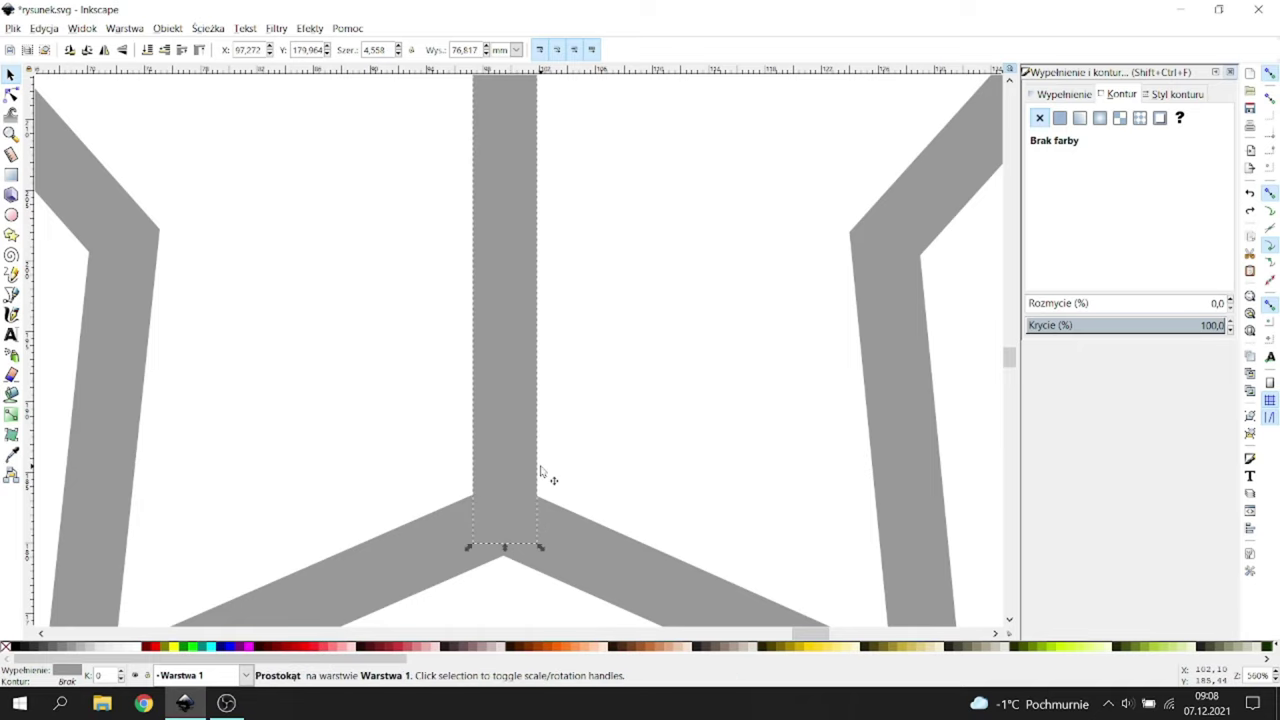
scroll(543, 475, down, 4)
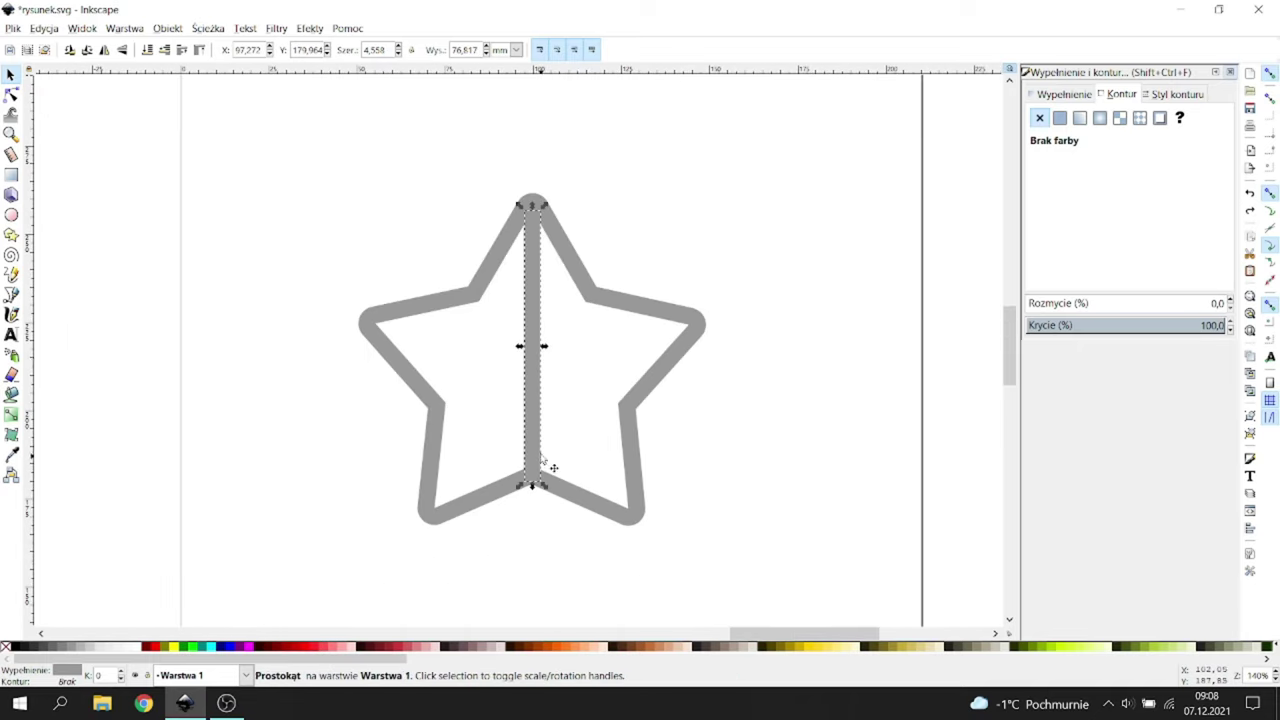
Step: Duplicate the vertical bar and rotate the copy by 72°
click(183, 30)
click(226, 450)
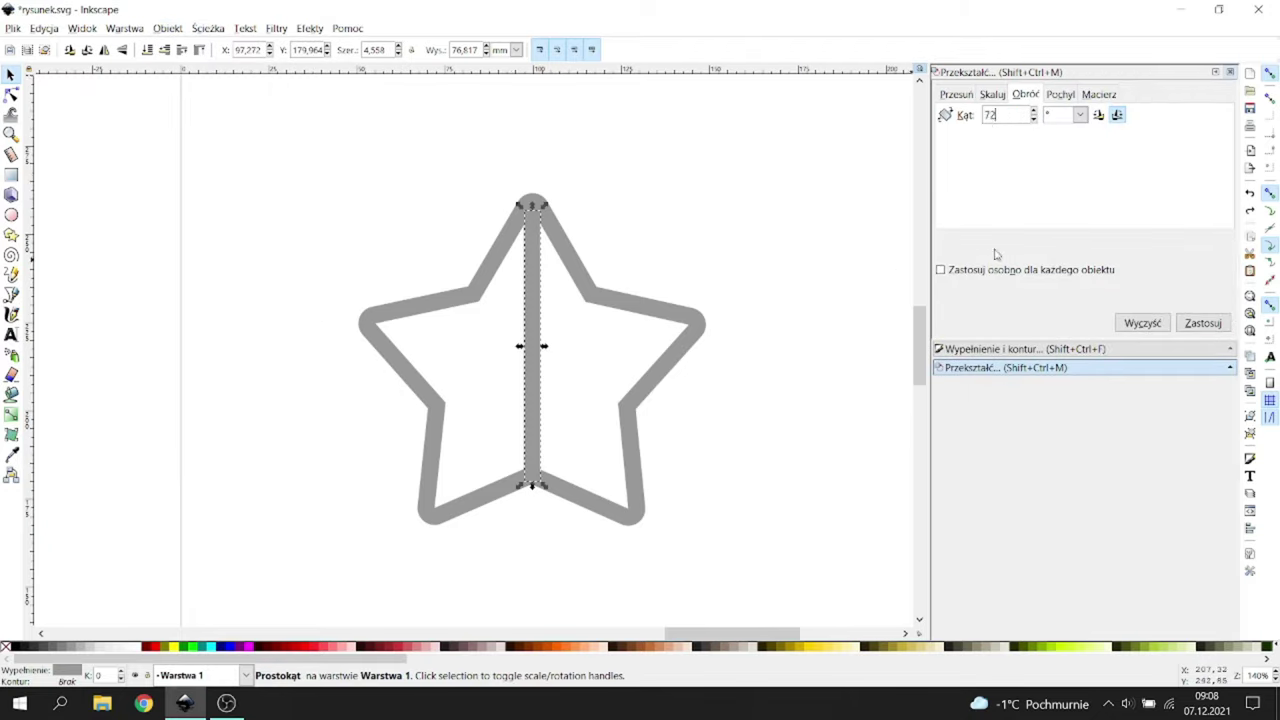
click(1206, 328)
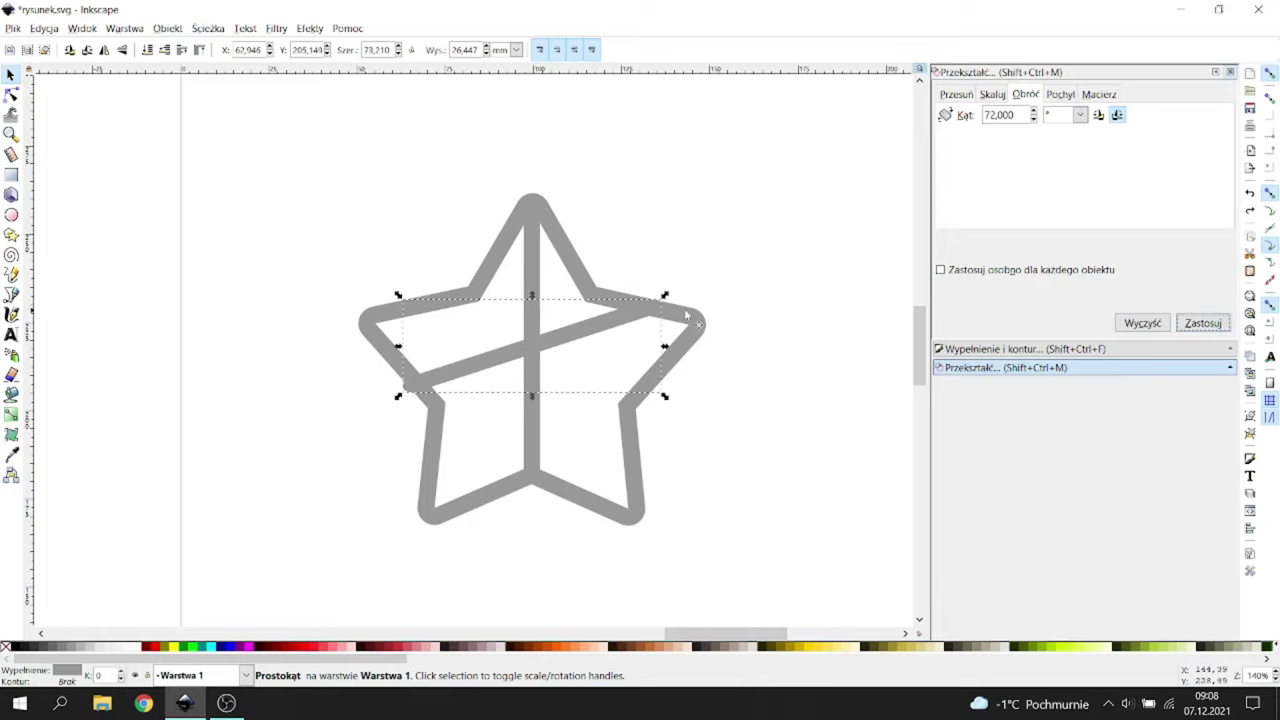
Step: Move the rotated bar so it runs from the star's right tip to the lower-left notch
drag(552, 338, 586, 360)
scroll(450, 412, up, 3)
drag(450, 420, 446, 412)
scroll(445, 413, down, 1)
scroll(772, 271, right, 2)
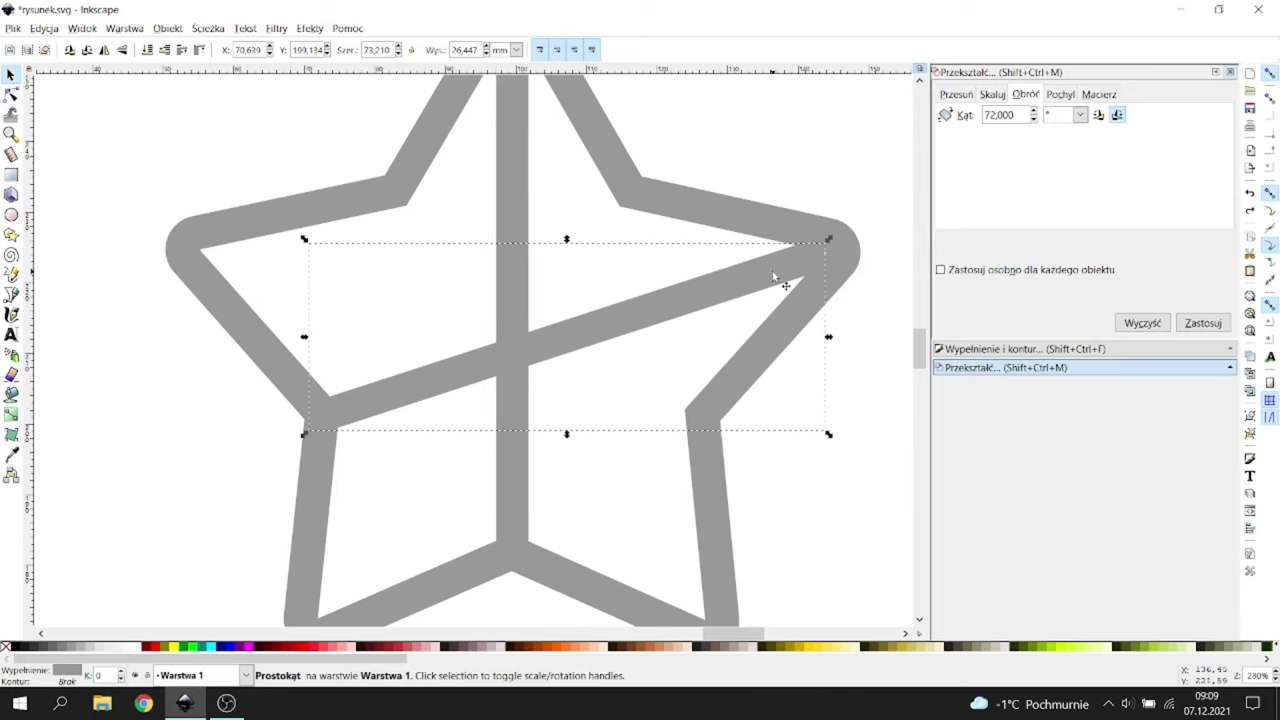
scroll(772, 271, up, 1)
drag(769, 265, 772, 264)
scroll(655, 314, down, 1)
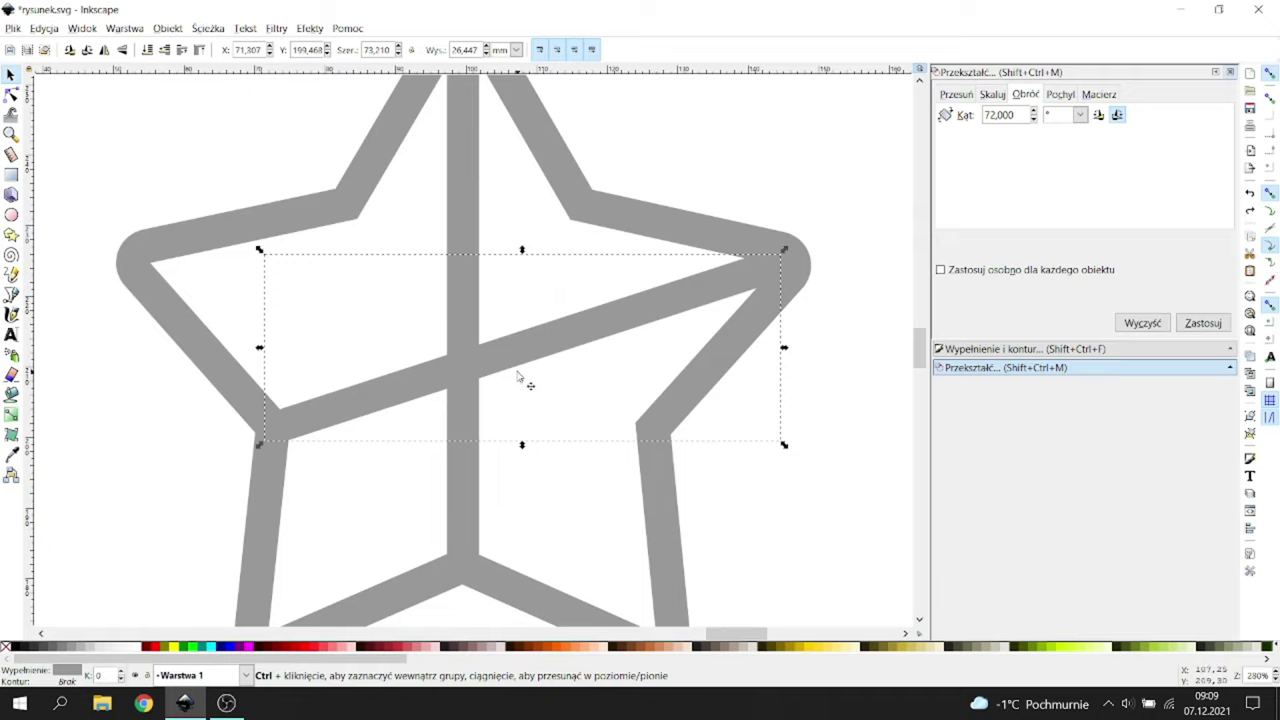
Step: Duplicate the slanted bar, rotate the copy by 72° and place it from the upper-left notch to the lower-right tip
drag(531, 374, 540, 401)
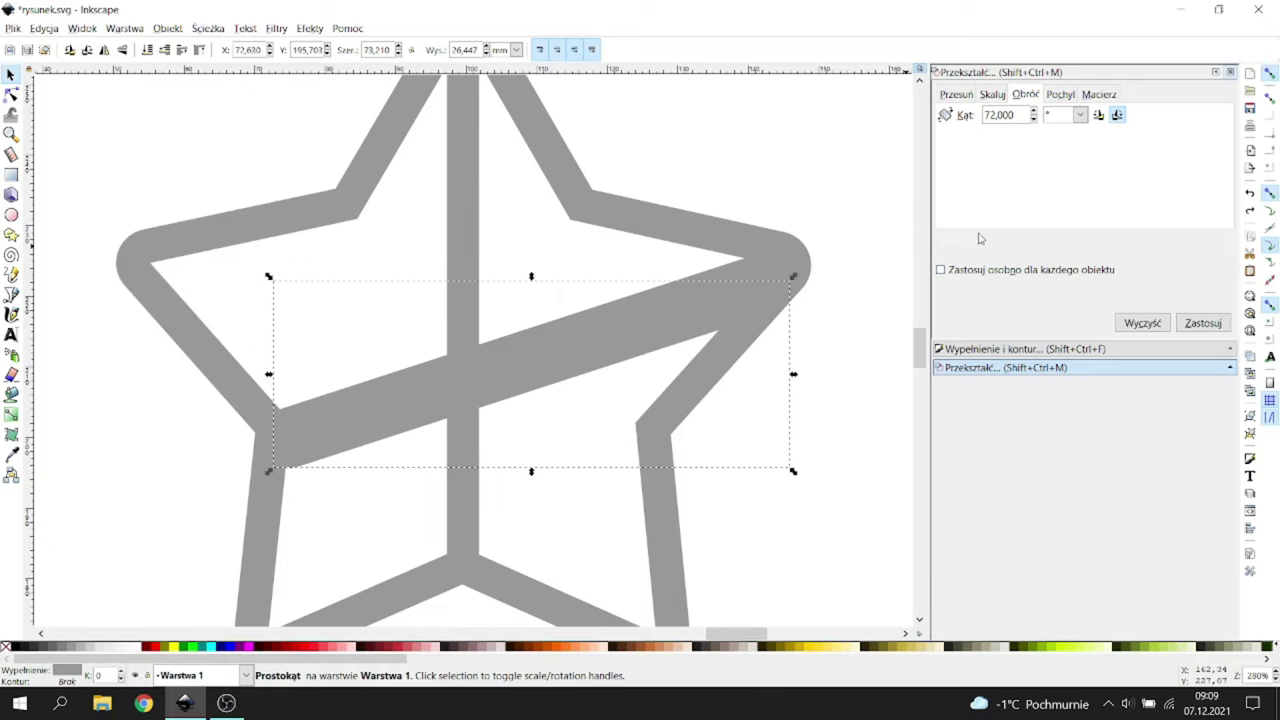
click(1203, 323)
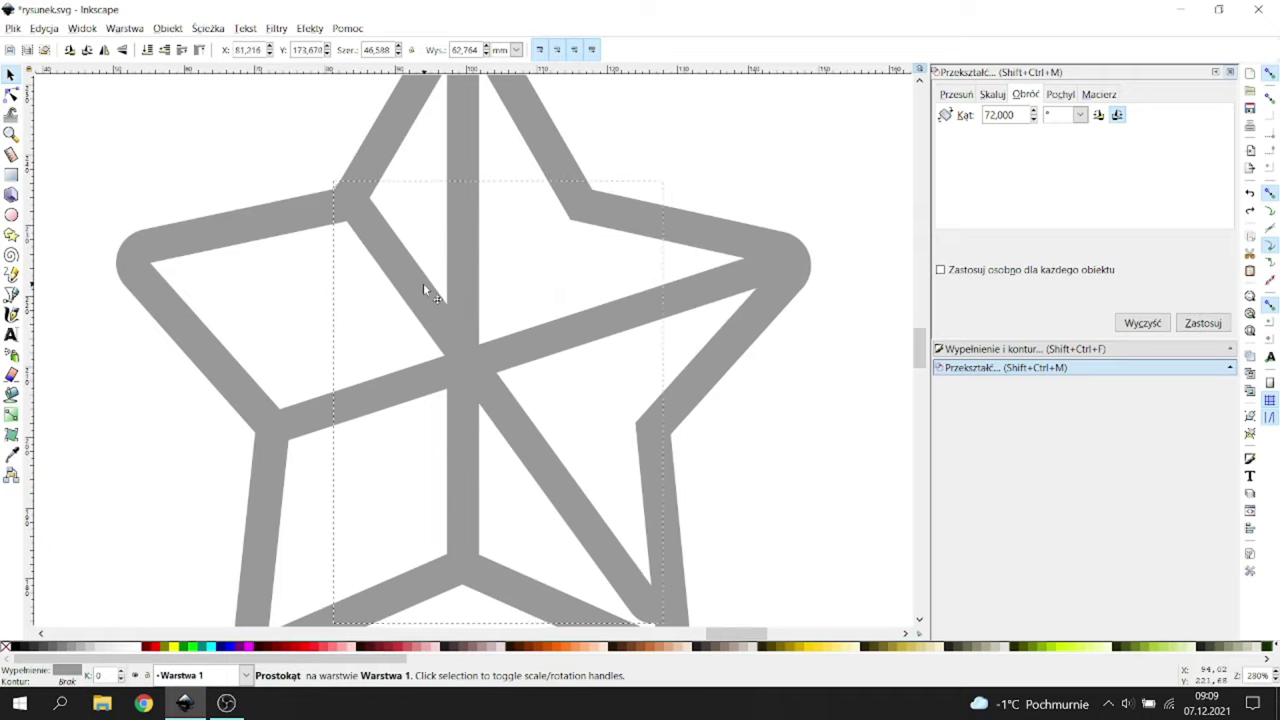
mouse_move(423, 283)
mouse_down()
mouse_move(394, 277)
mouse_move(361, 209)
mouse_move(351, 214)
mouse_up()
scroll(380, 250, up, 1)
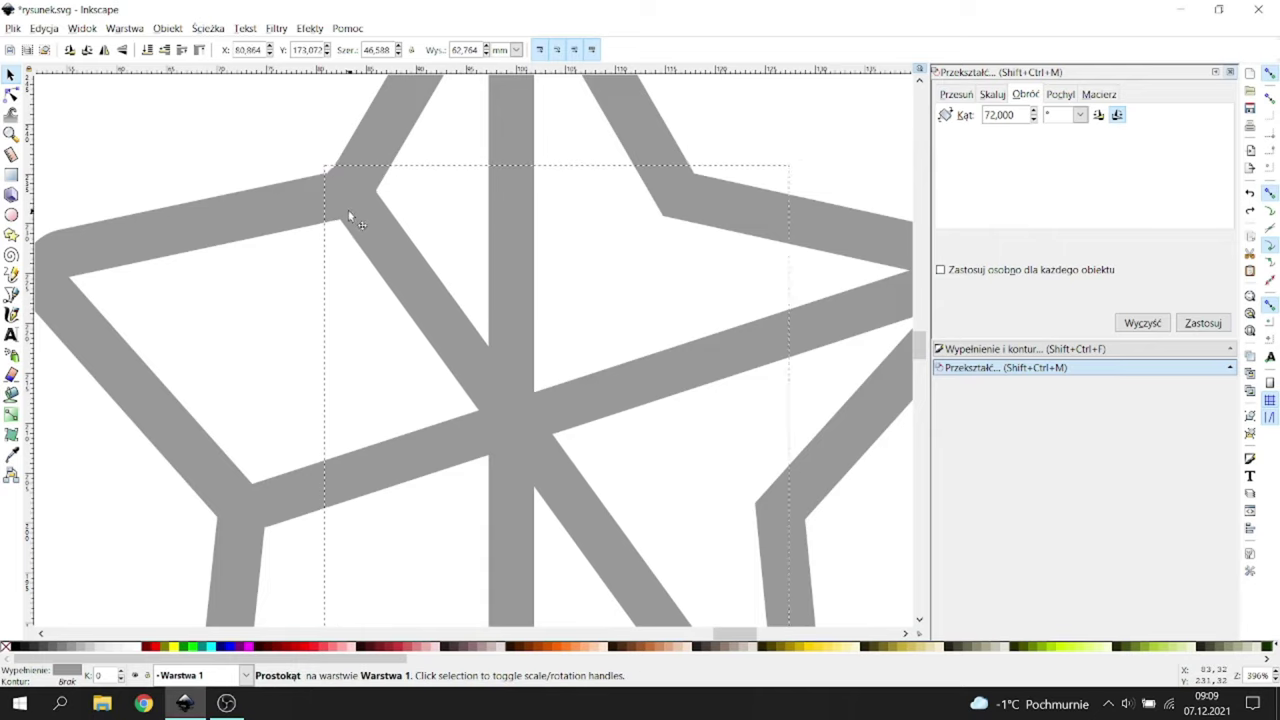
scroll(606, 490, down, 6)
drag(793, 530, 778, 520)
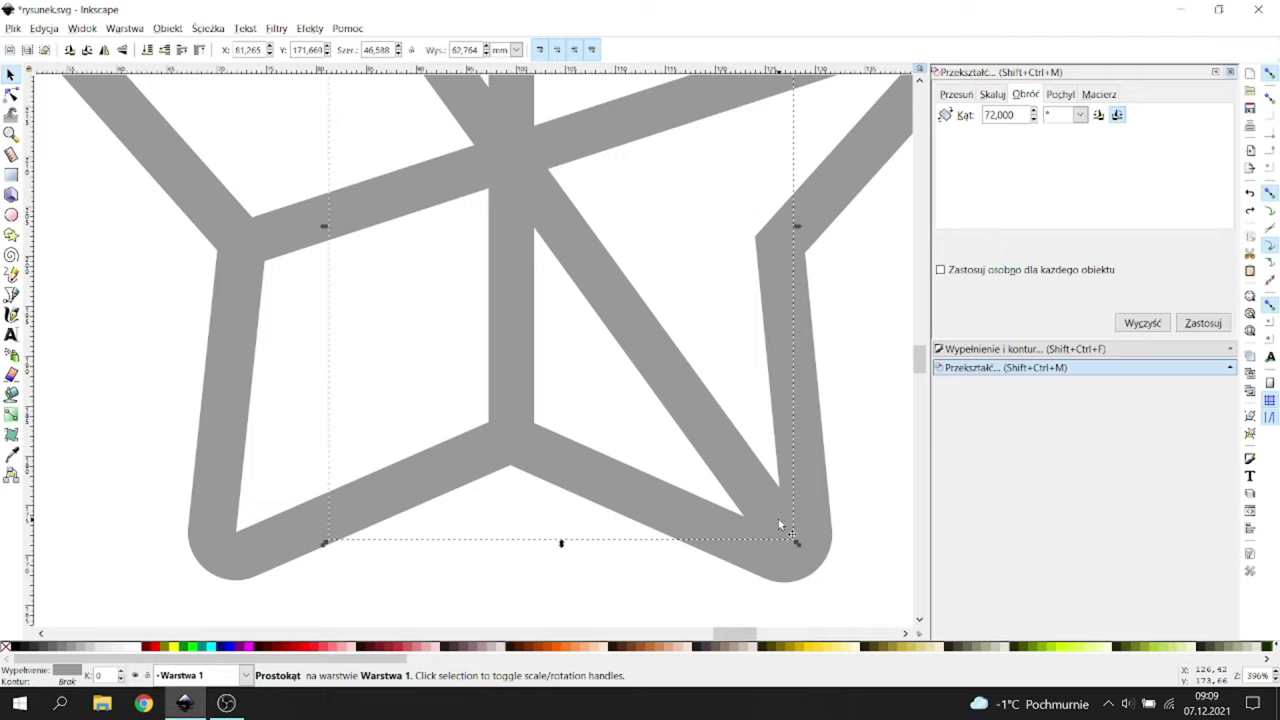
Step: Duplicate that bar, rotate the copy by 72° and align it between the upper-right notch and the lower-left tip
ctrl+scroll(781, 524, down, 2)
drag(630, 466, 653, 560)
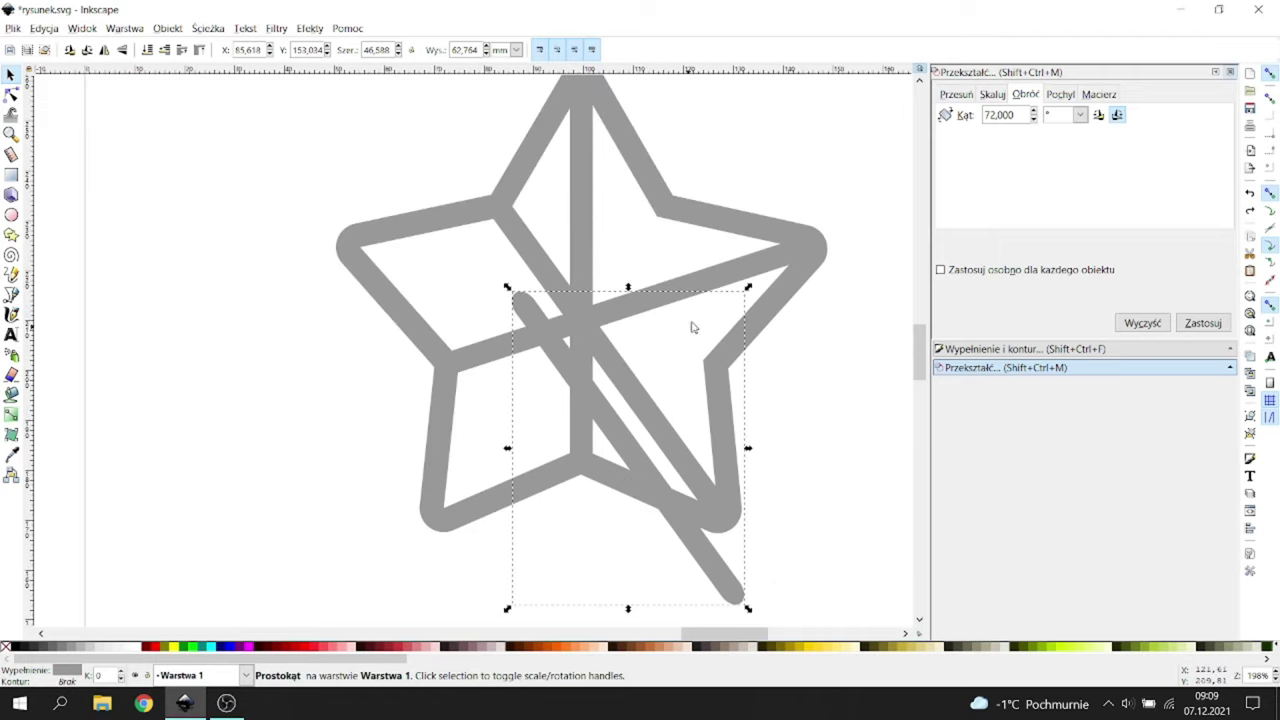
click(1203, 323)
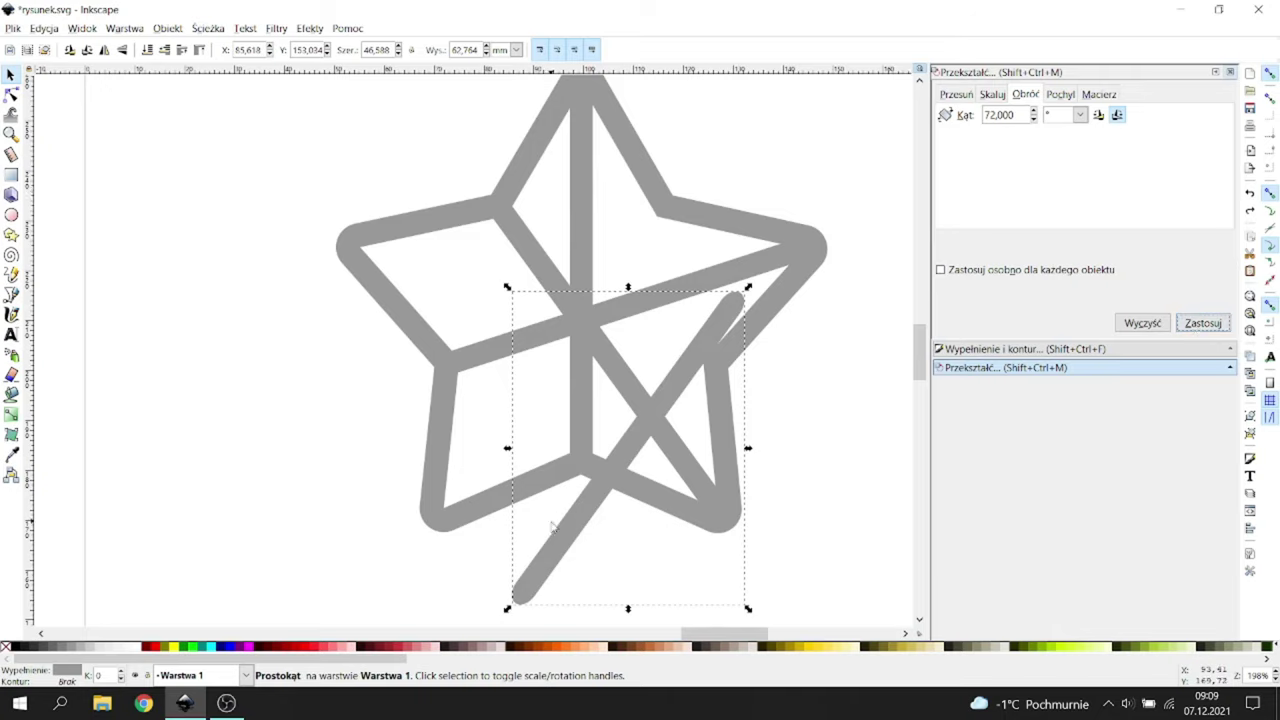
drag(557, 555, 489, 470)
ctrl+scroll(489, 470, up, 3)
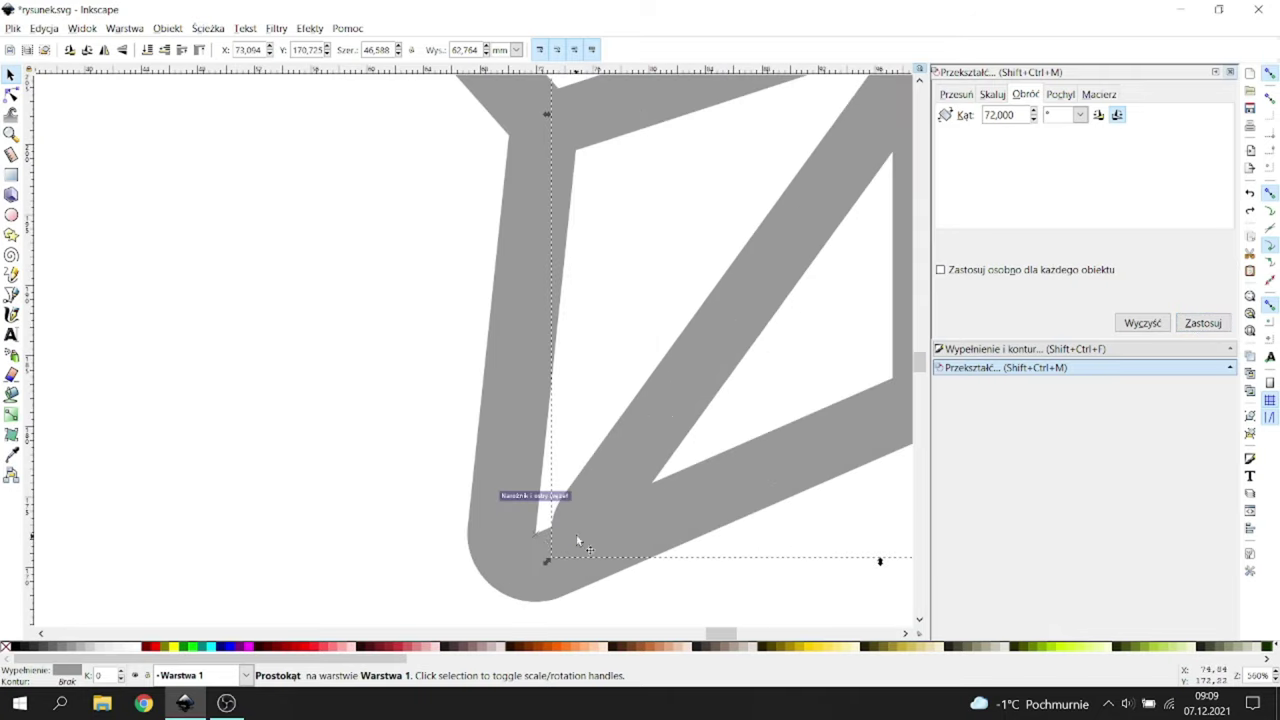
drag(561, 519, 556, 515)
scroll(563, 511, down, 4)
scroll(618, 445, up, 2)
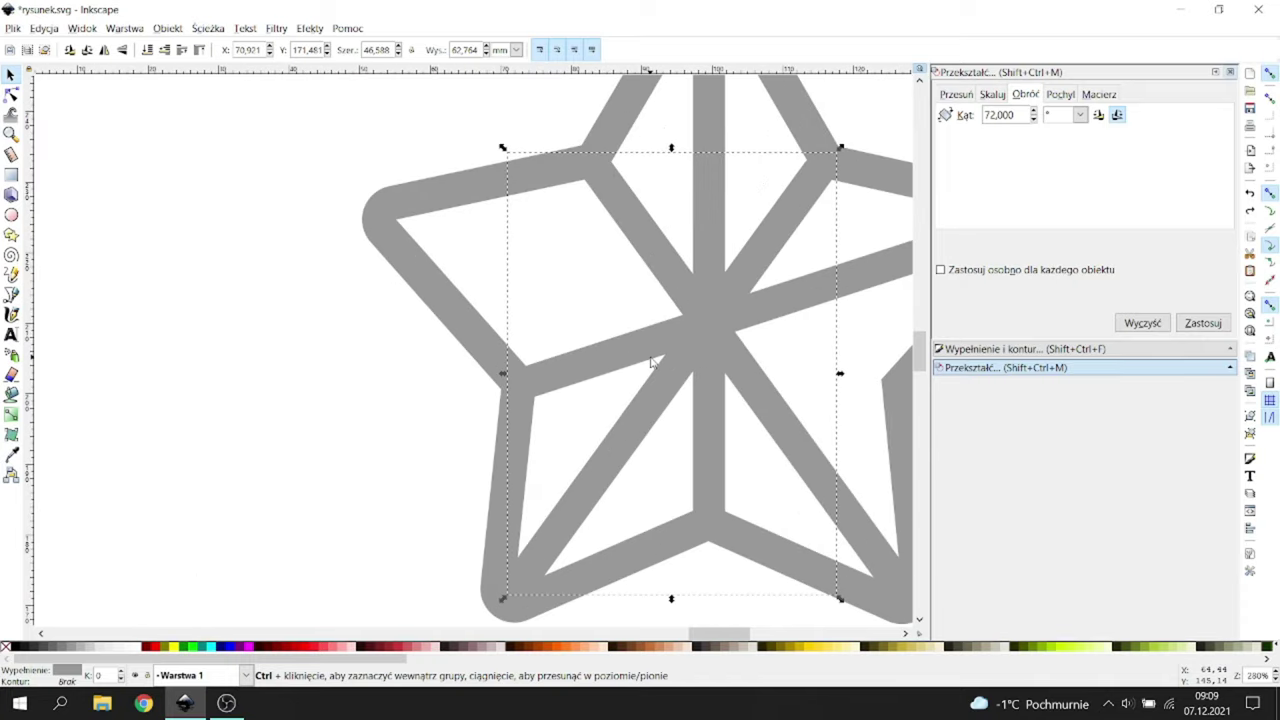
Step: Duplicate the newest bar, rotate the copy by 72° and fit it between the left tip and the lower-right notch
key(ctrl+z)
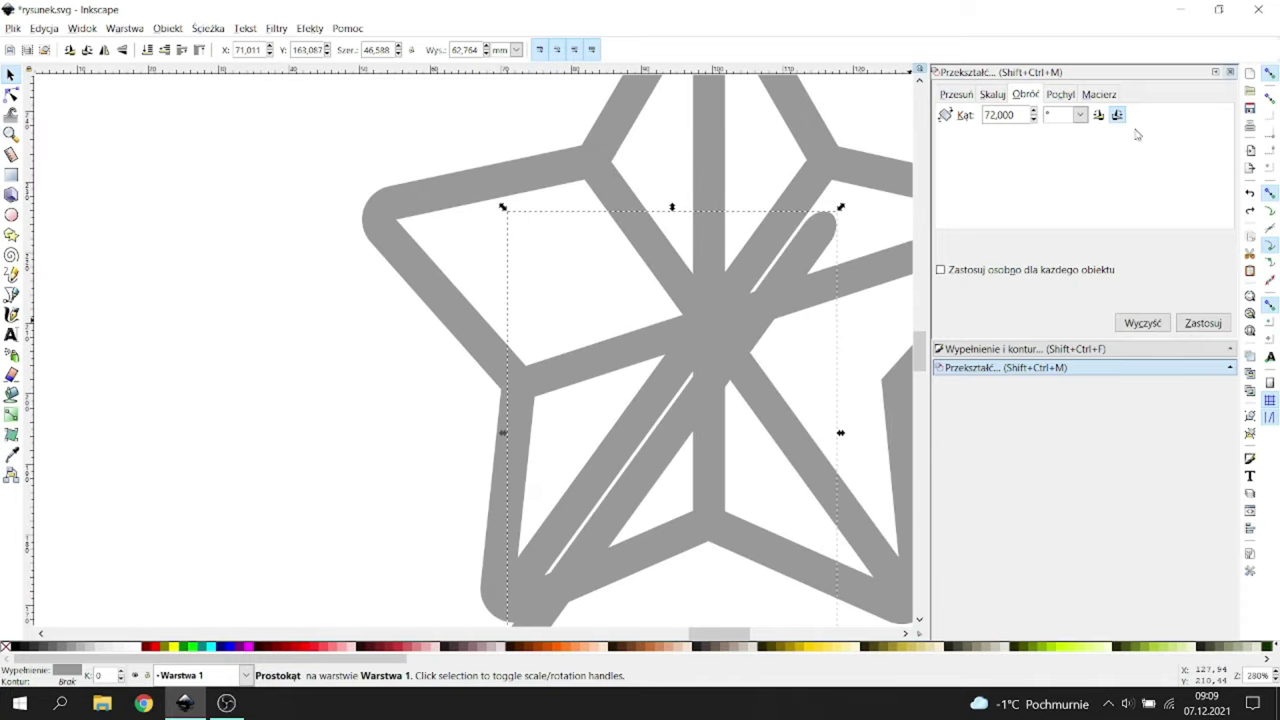
click(1202, 323)
drag(434, 351, 416, 222)
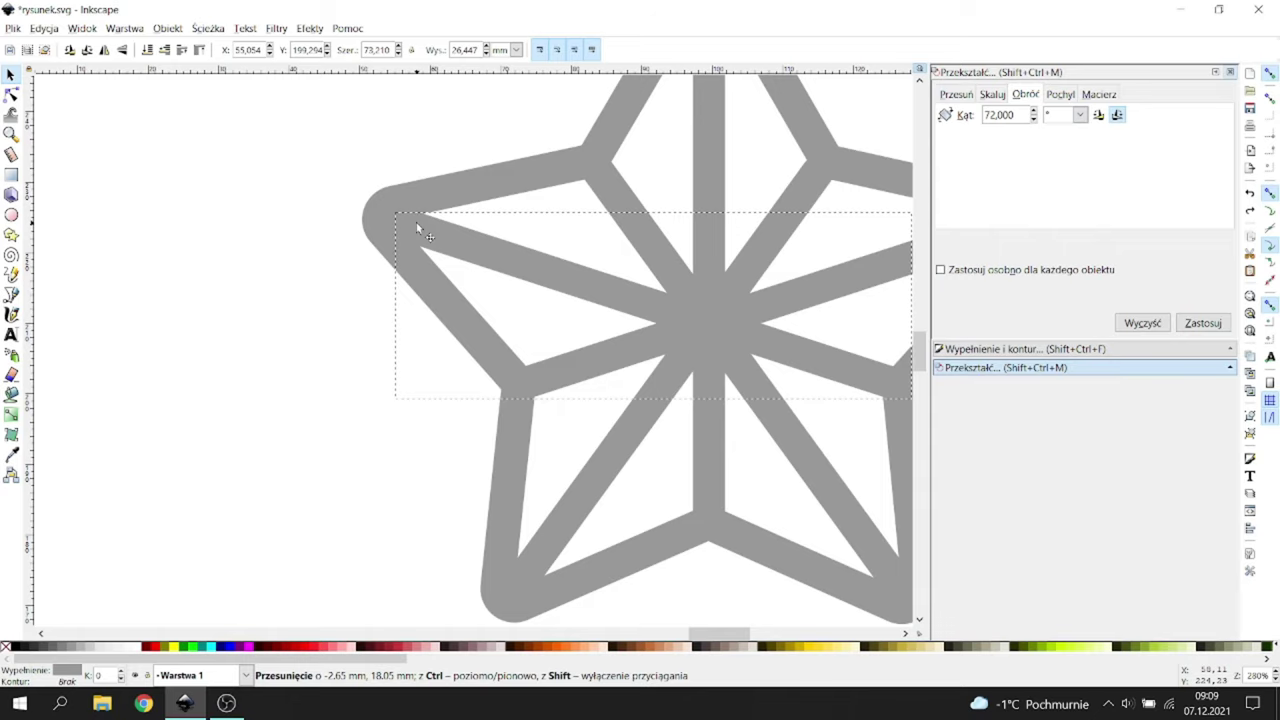
scroll(608, 279, down, 2)
scroll(608, 279, right, 1)
scroll(823, 400, up, 1)
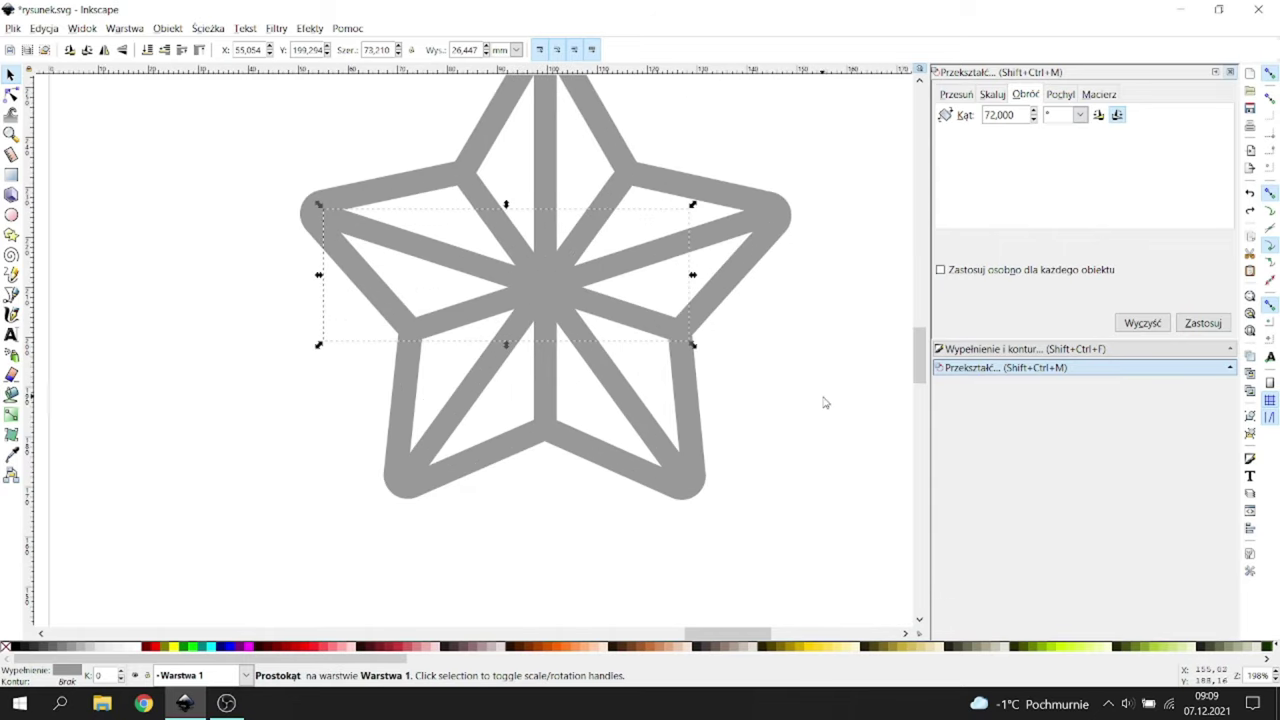
Step: Select the star frame with its five bars and merge them into one path with a union
click(818, 400)
scroll(752, 446, down, 1)
drag(774, 563, 343, 154)
drag(851, 128, 329, 548)
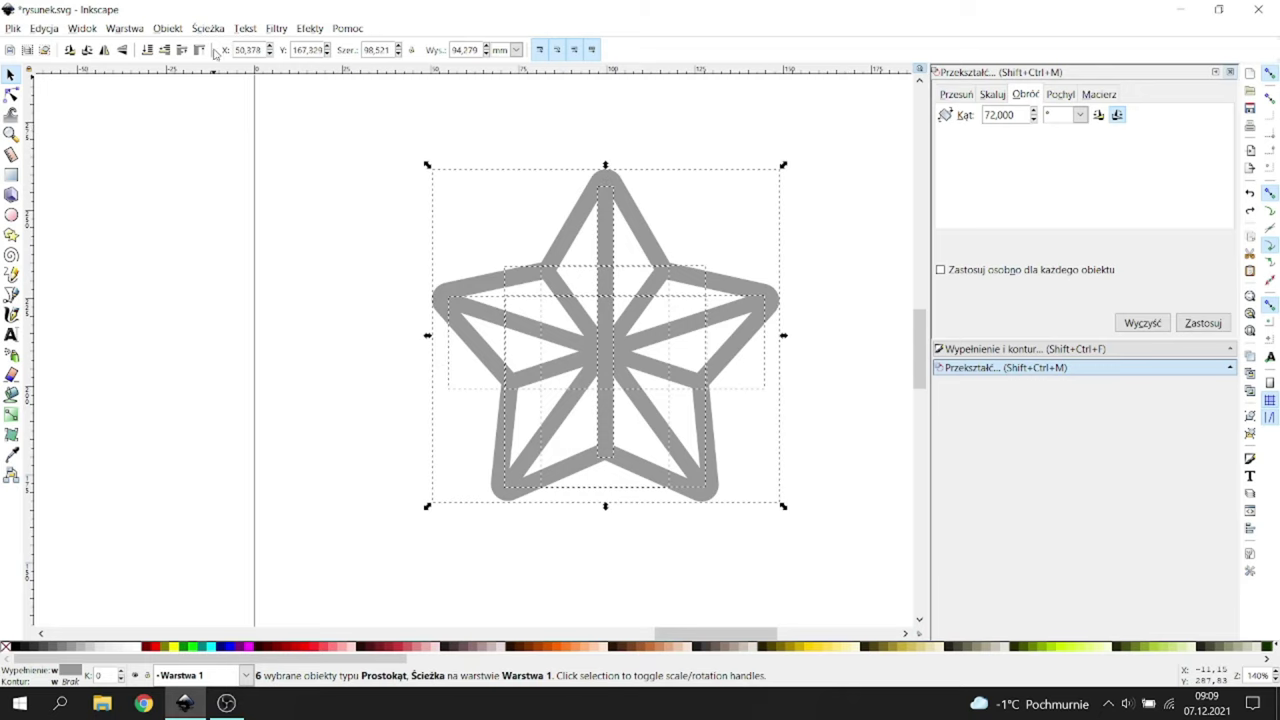
click(208, 28)
click(218, 116)
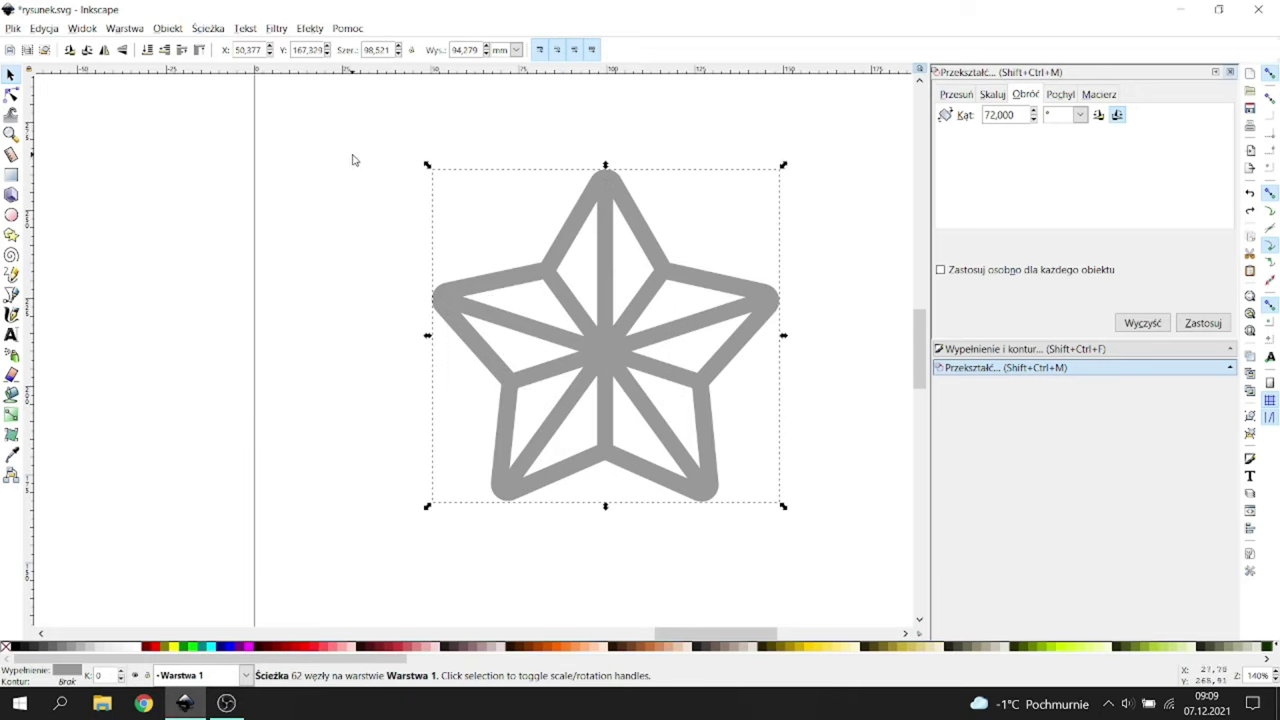
key(Escape)
Step: Draw a circle about 12.1 mm in diameter and centre it on the bar in the star's top arm
scroll(565, 273, up, 2)
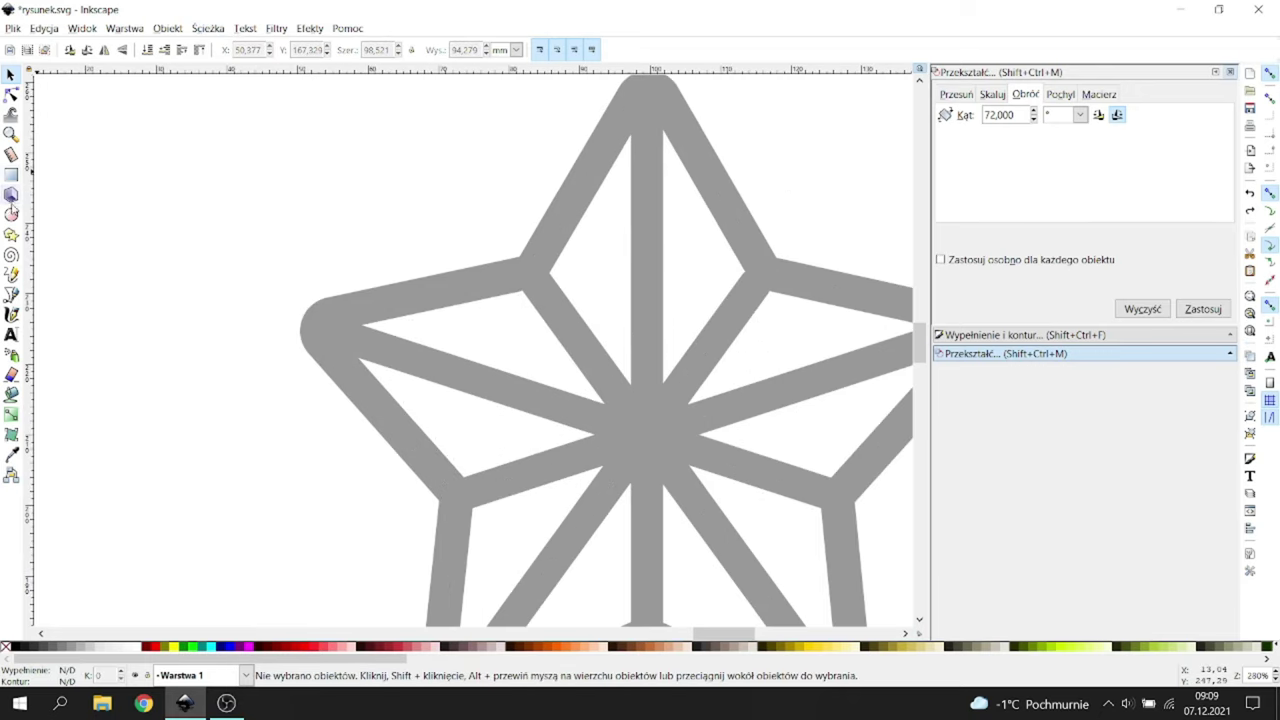
click(11, 214)
drag(630, 258, 722, 348)
key(s)
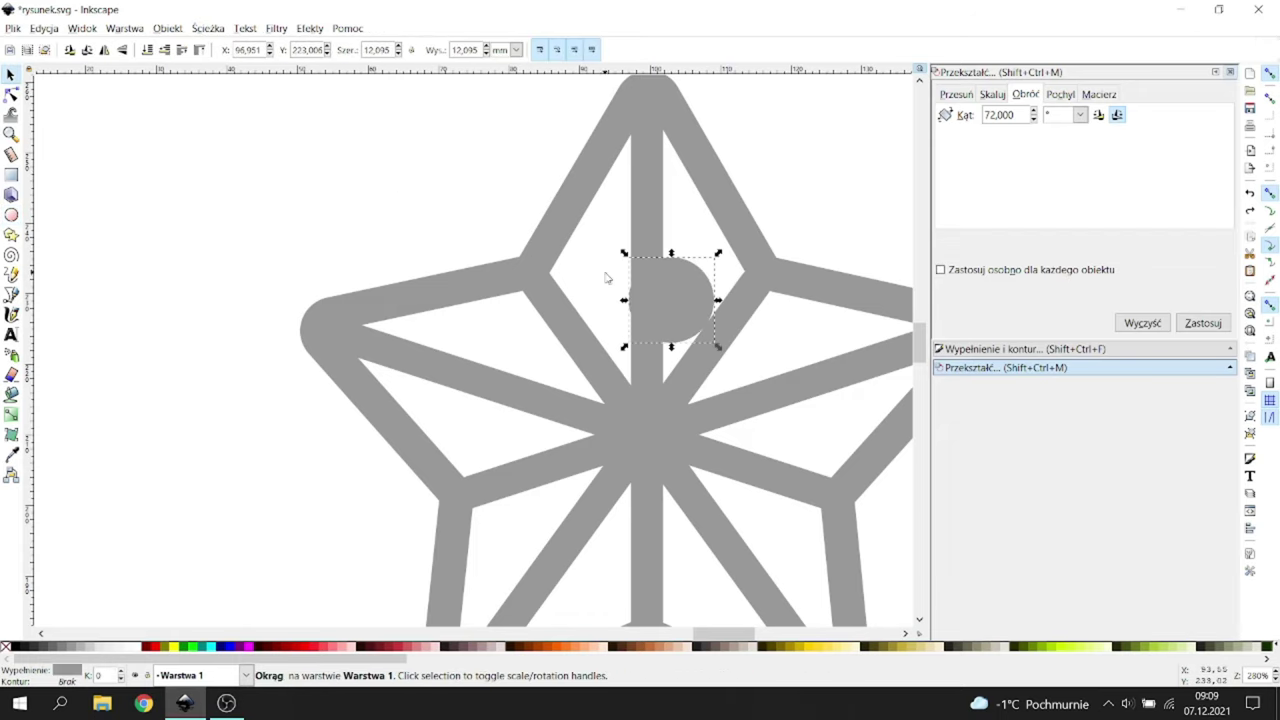
drag(675, 303, 799, 388)
Step: Duplicate the circle onto the bars of the other four star arms, at a similar distance from the centre
key(ctrl+d)
scroll(799, 388, right, 1)
scroll(780, 380, down, 2)
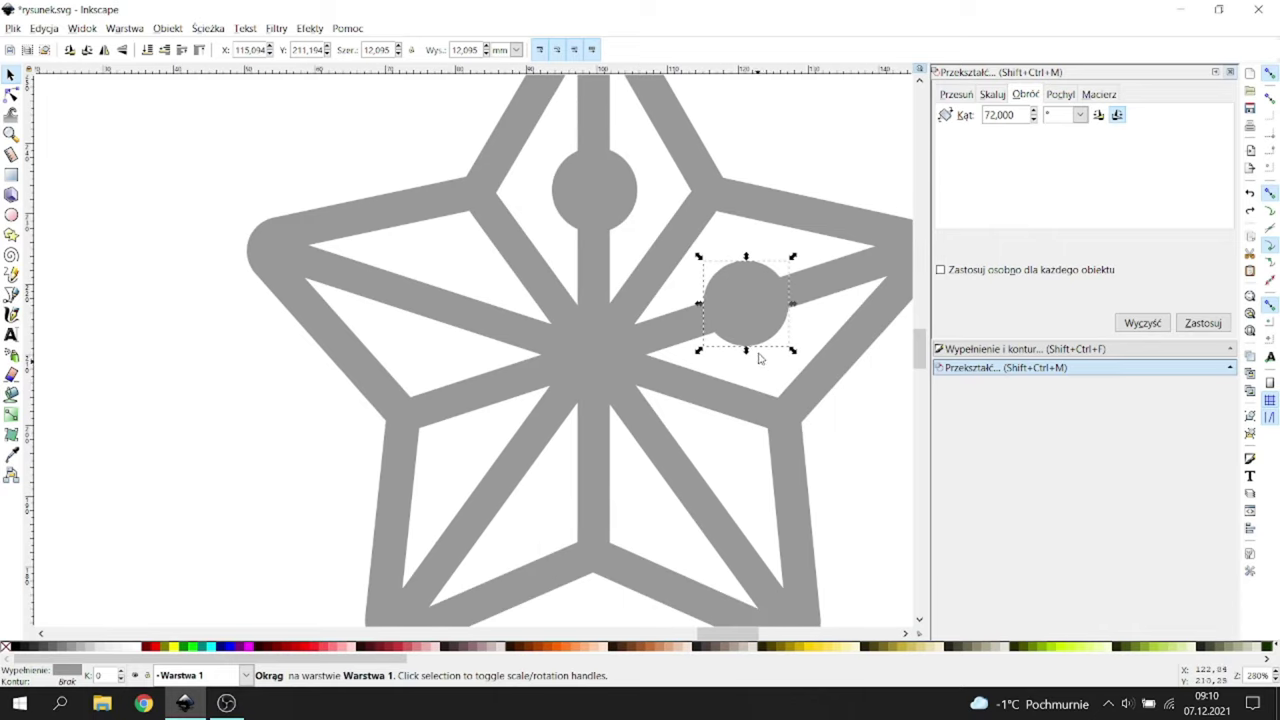
key(ctrl+d)
drag(737, 347, 482, 324)
key(ctrl+d)
key(ctrl+d)
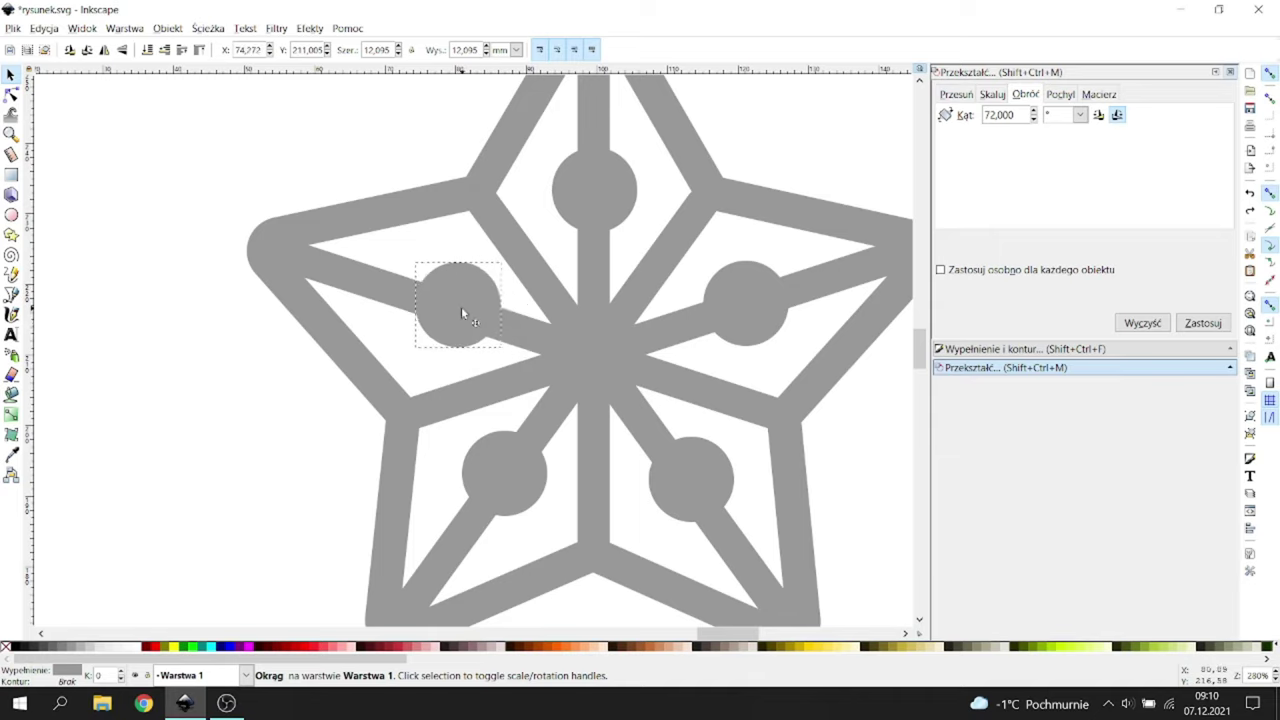
click(452, 307)
click(120, 346)
Step: Fine-tune the positions of the top, lower-right and left circles so they sit evenly on their bars
ctrl+scroll(338, 366, down, 1)
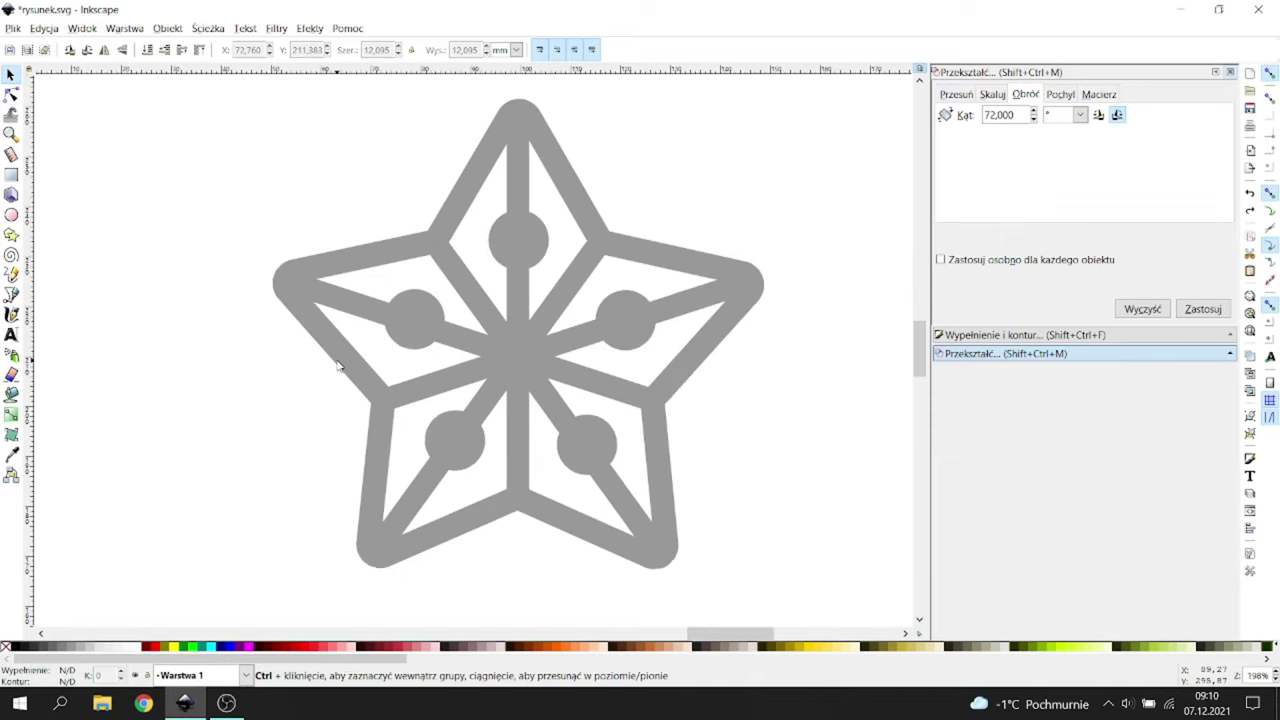
ctrl+scroll(338, 366, down, 1)
ctrl+scroll(345, 345, up, 1)
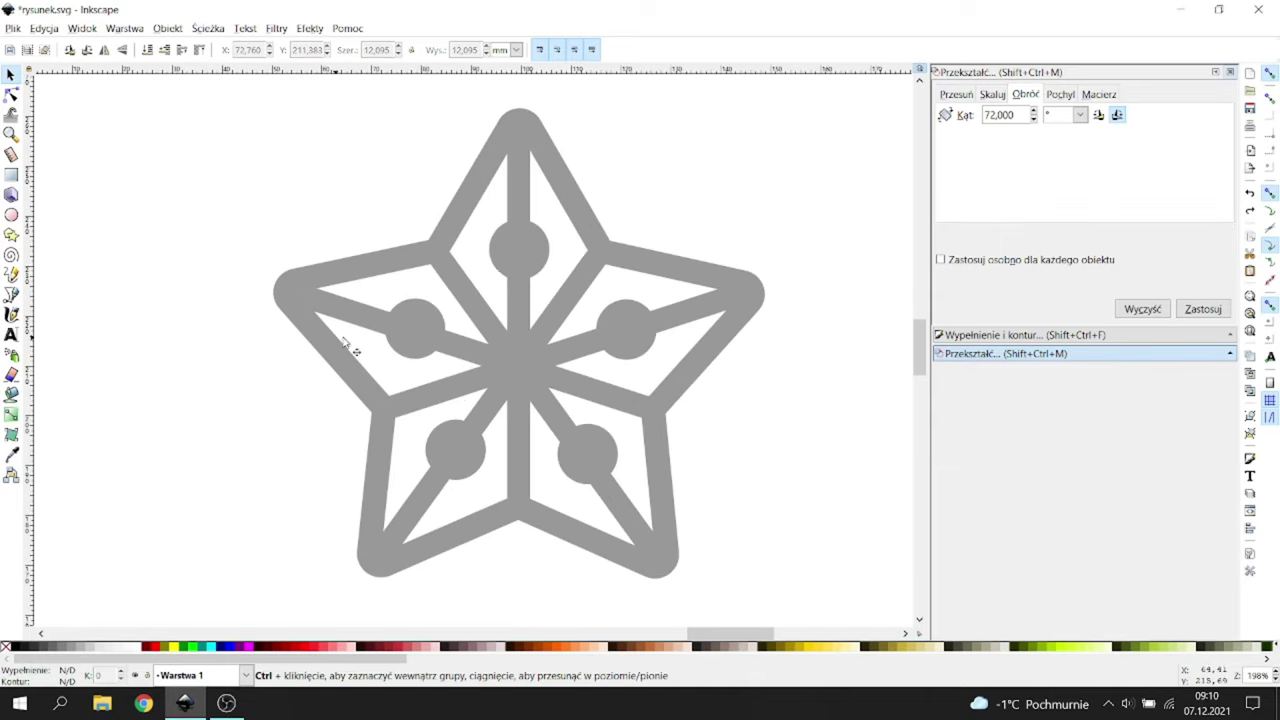
click(510, 257)
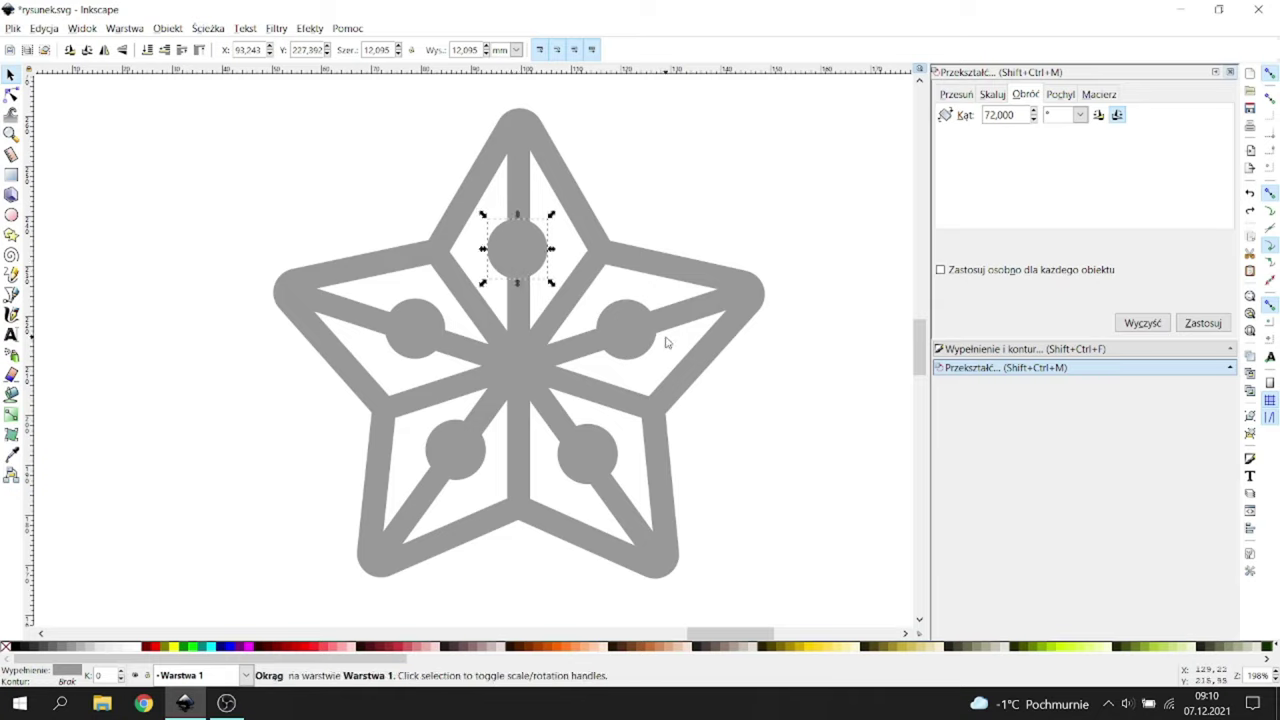
click(586, 451)
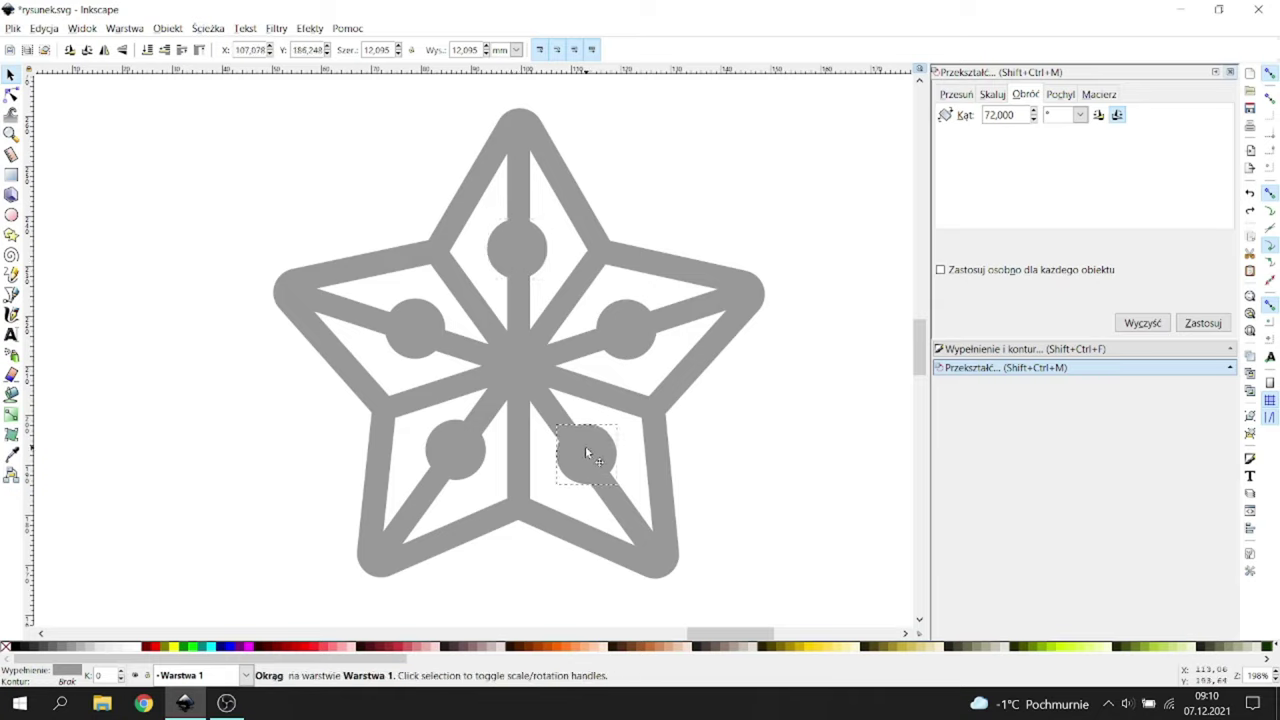
drag(583, 447, 582, 448)
click(456, 449)
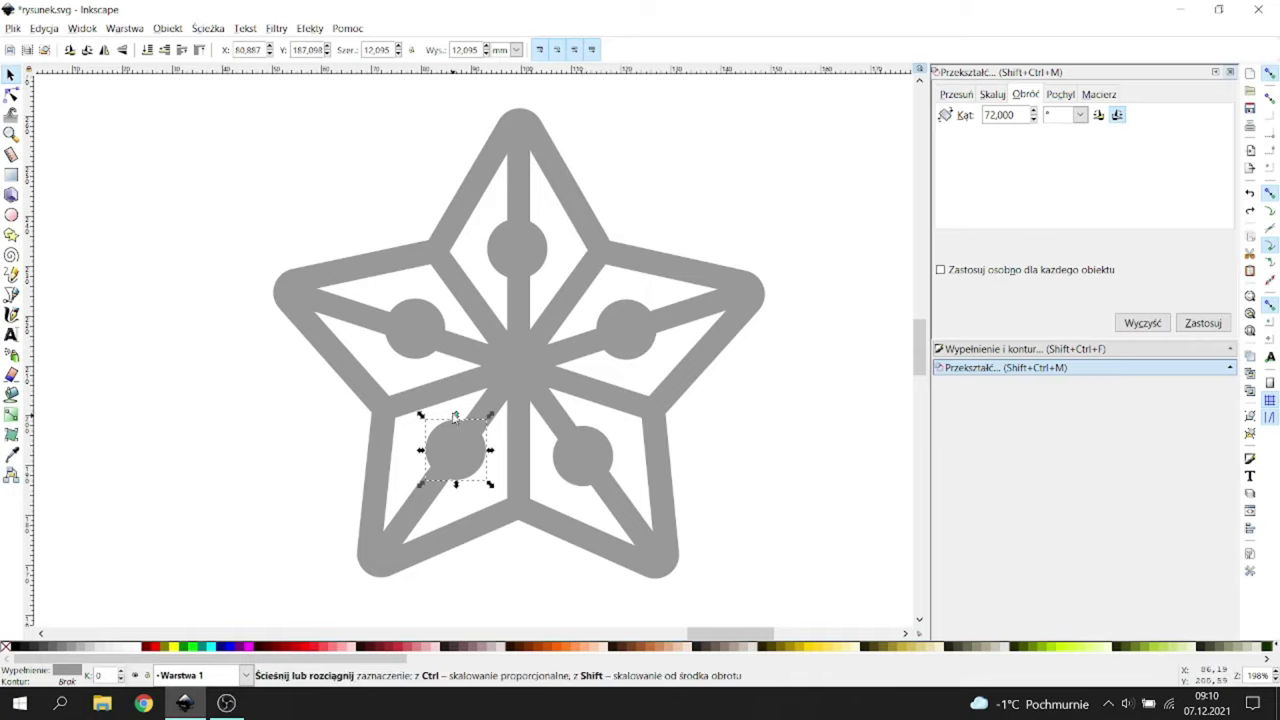
drag(415, 333, 412, 334)
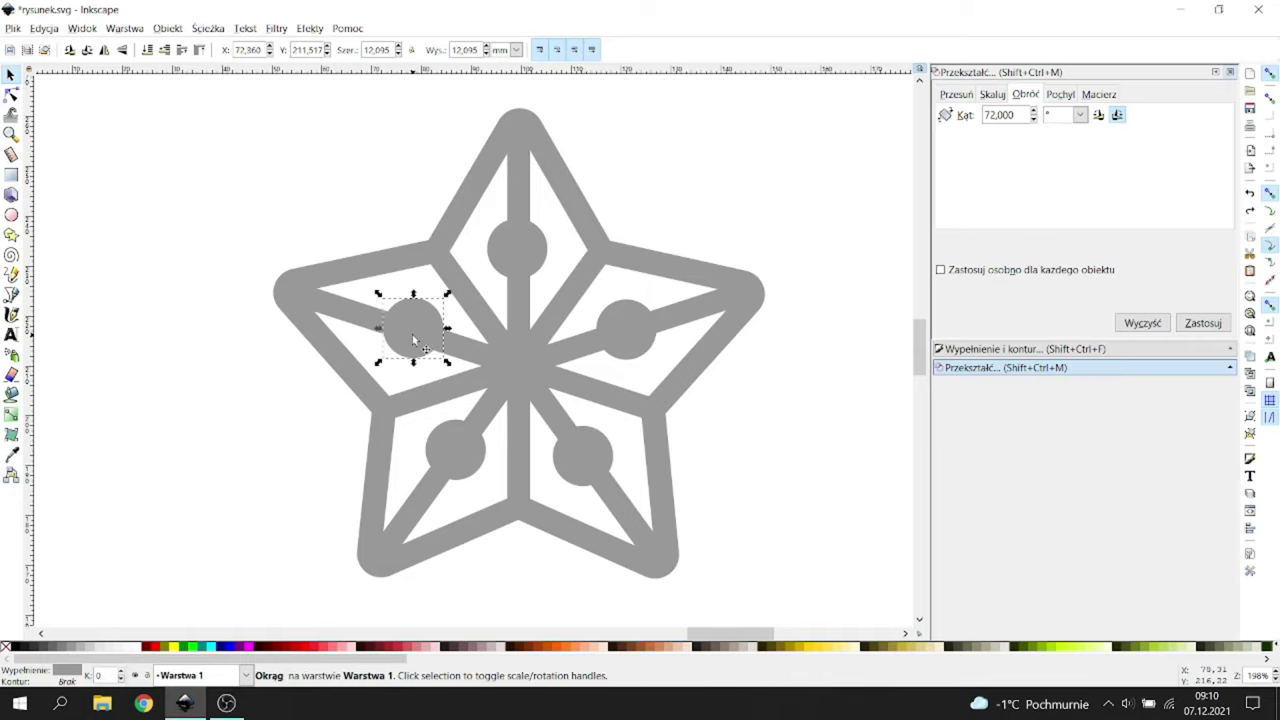
Step: Select the star together with its five circles and unite them into a single path
click(846, 206)
scroll(846, 206, down, 2)
drag(846, 150, 457, 471)
click(216, 30)
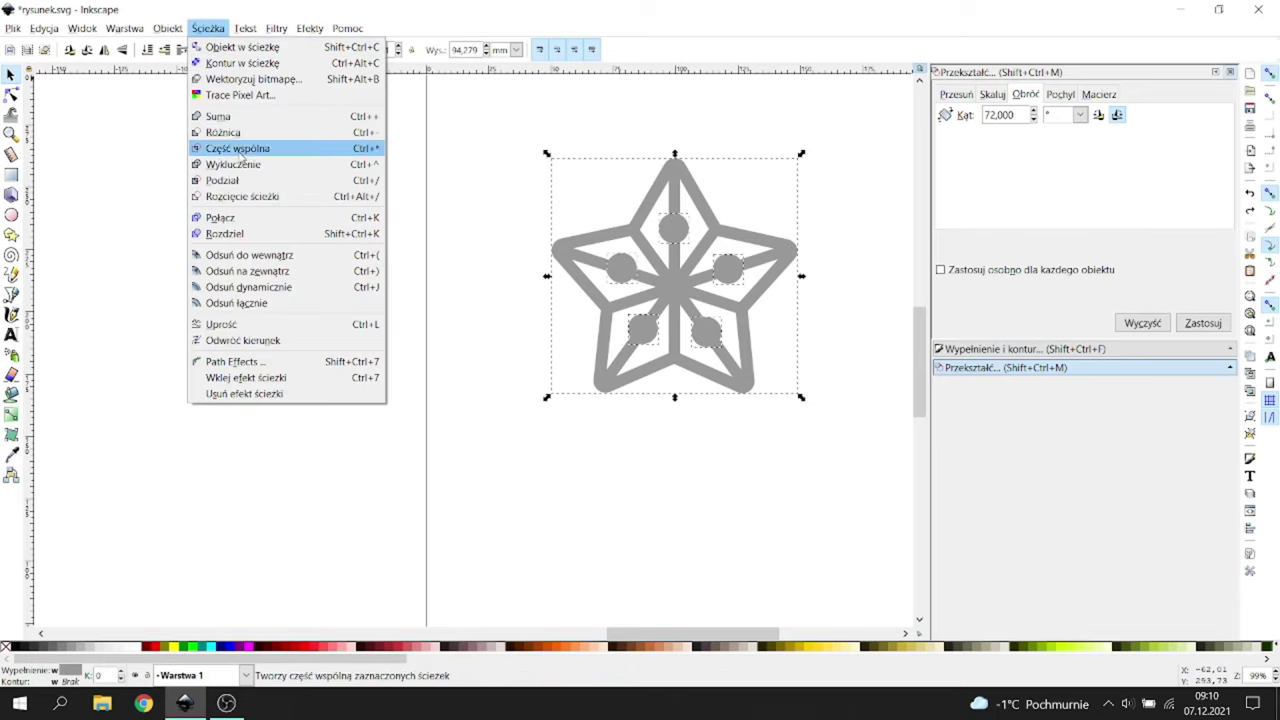
click(236, 118)
click(685, 450)
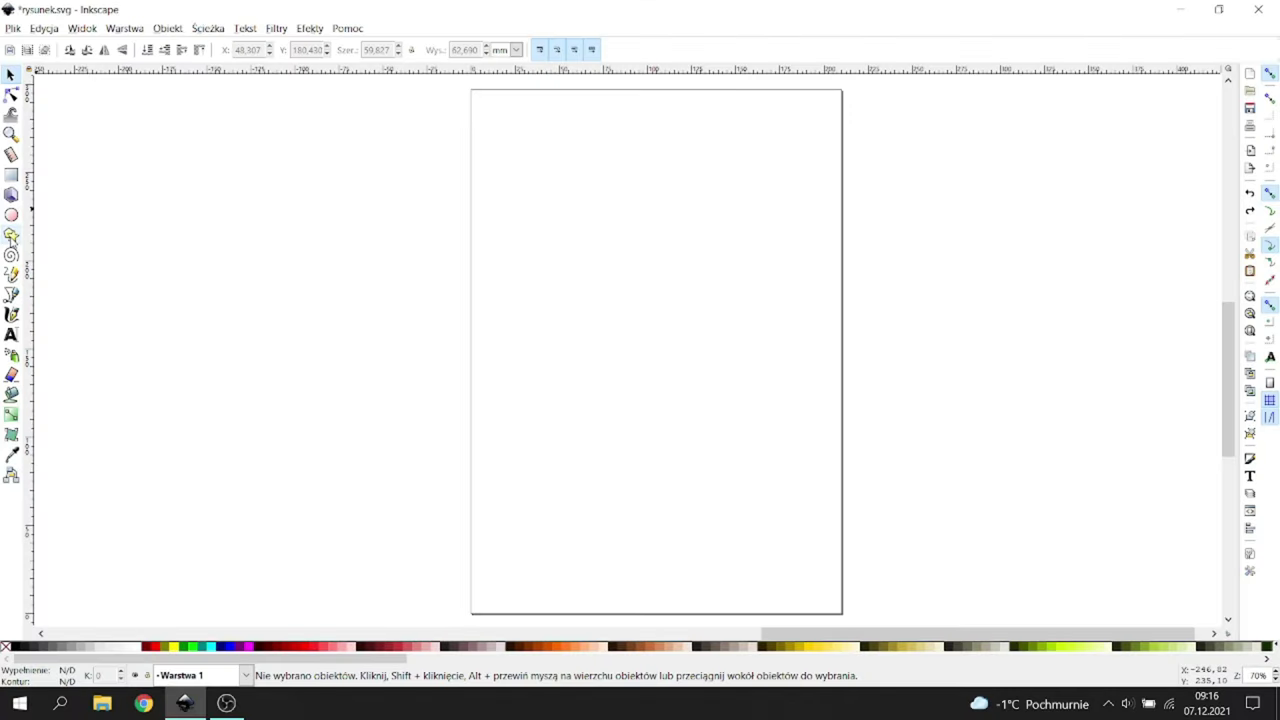
Step: Draw a new five-pointed star with a spoke ratio of 0.550 in the upper middle of the empty page
click(11, 235)
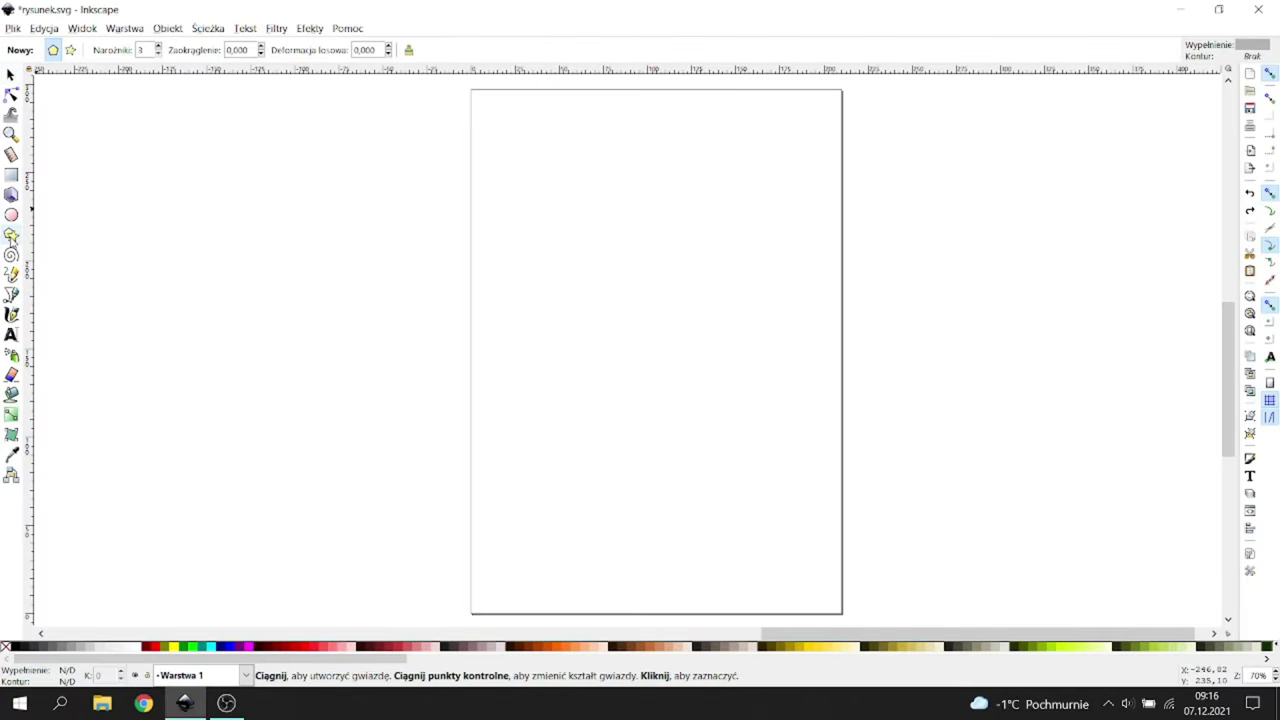
drag(650, 302, 677, 337)
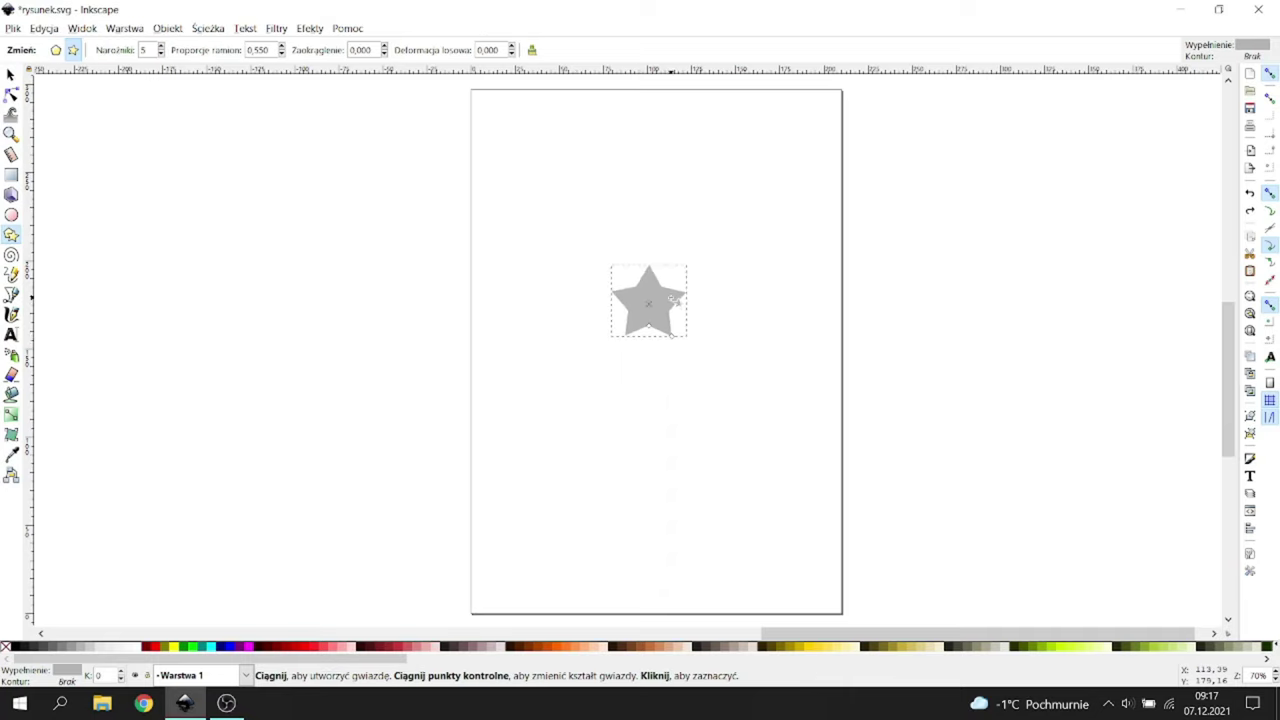
scroll(665, 294, up, 5)
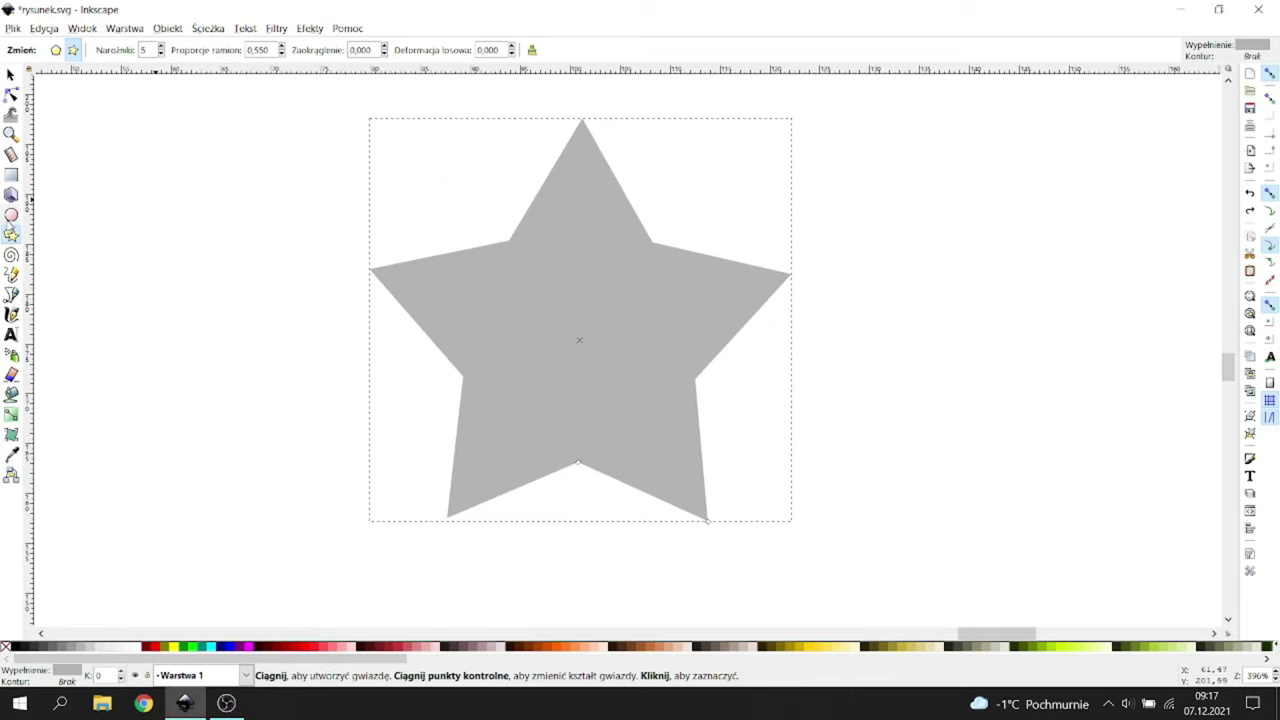
Step: Draw a circle about 7.7 mm in diameter, fill it white and place it in the middle of the star
click(11, 215)
drag(198, 201, 277, 280)
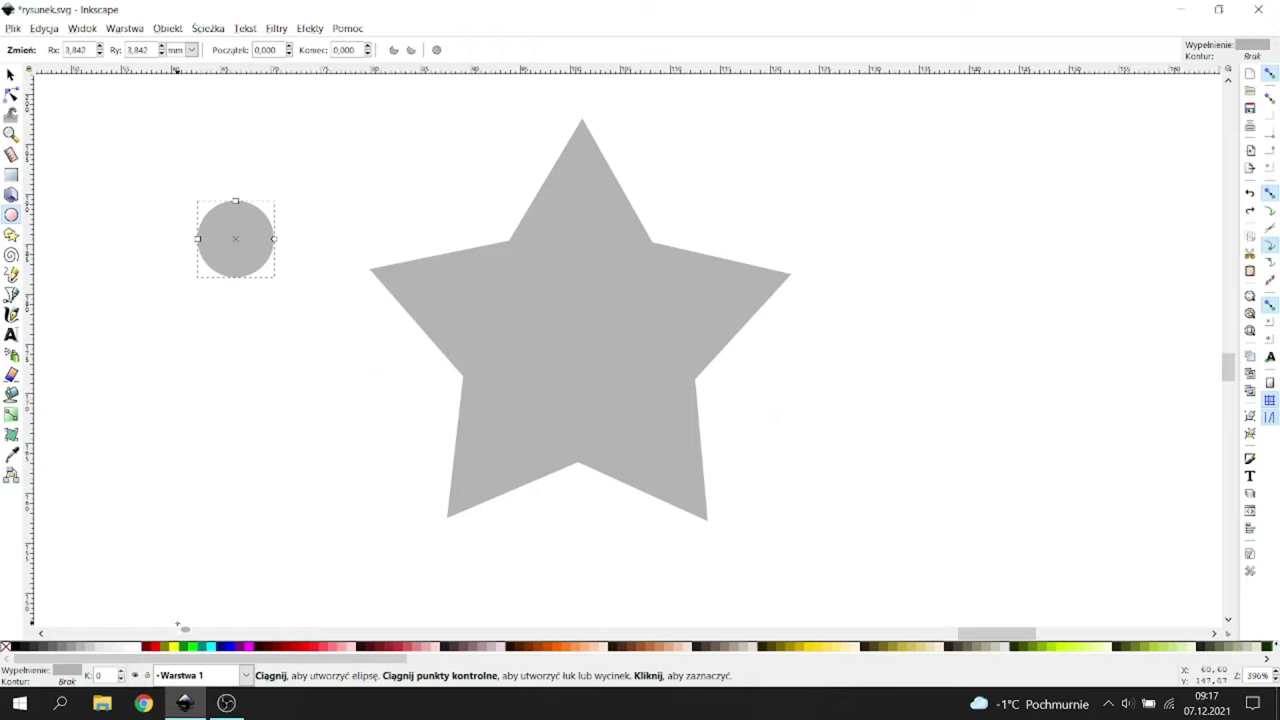
click(141, 647)
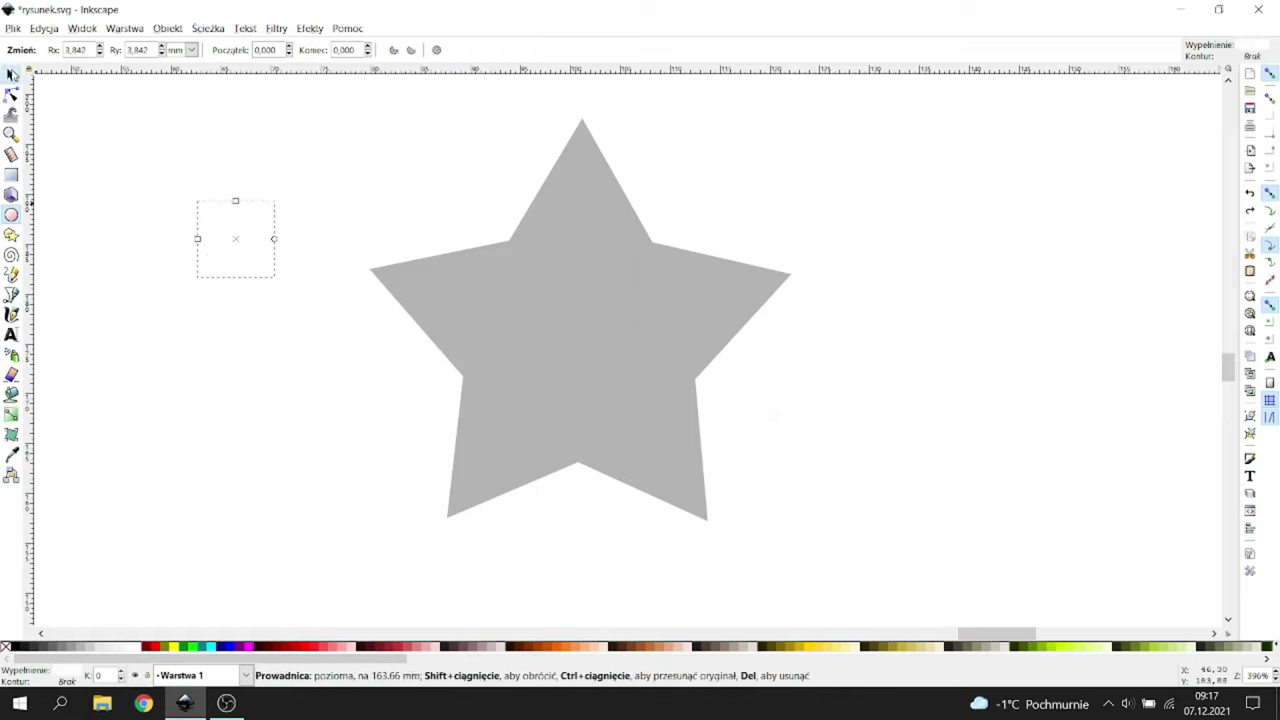
click(11, 74)
drag(266, 249, 615, 345)
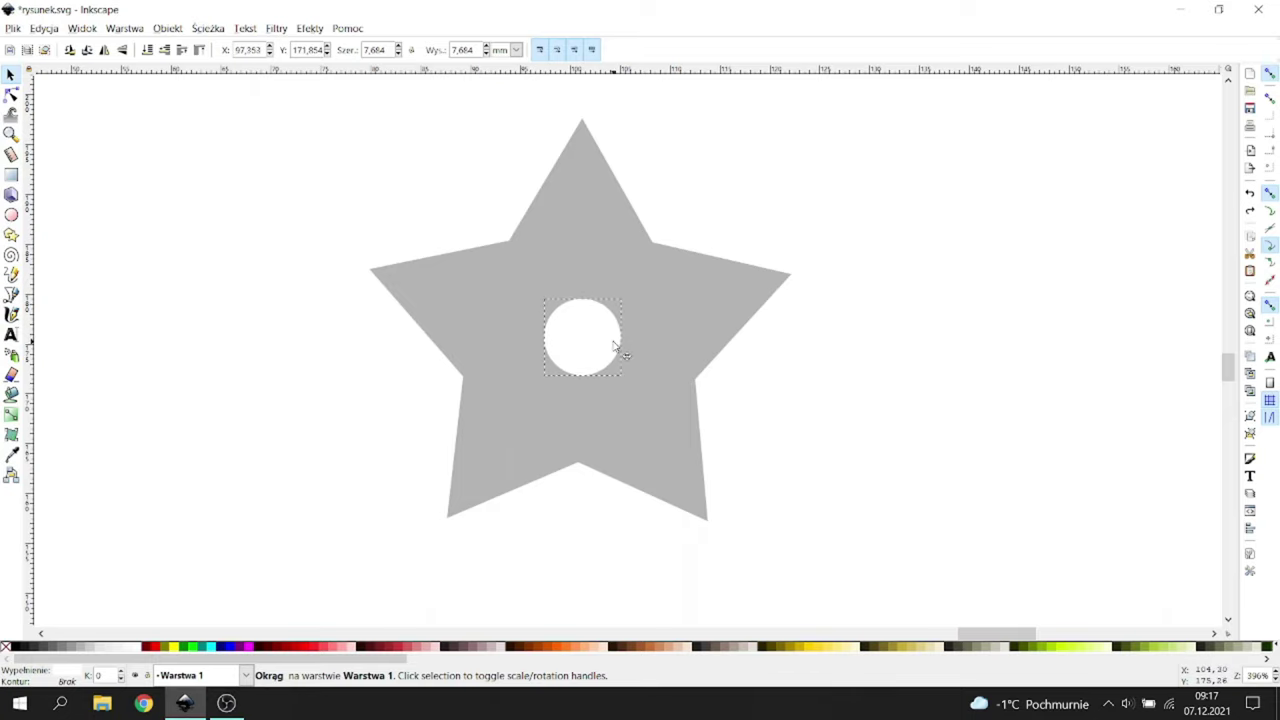
Step: Scale the star down proportionally about its centre to about 37.4 × 35.7 mm
shift+click(720, 318)
drag(797, 114, 771, 139)
click(489, 126)
Step: Shift the white circle slightly upwards to the star's centre and select it together with the star
click(591, 301)
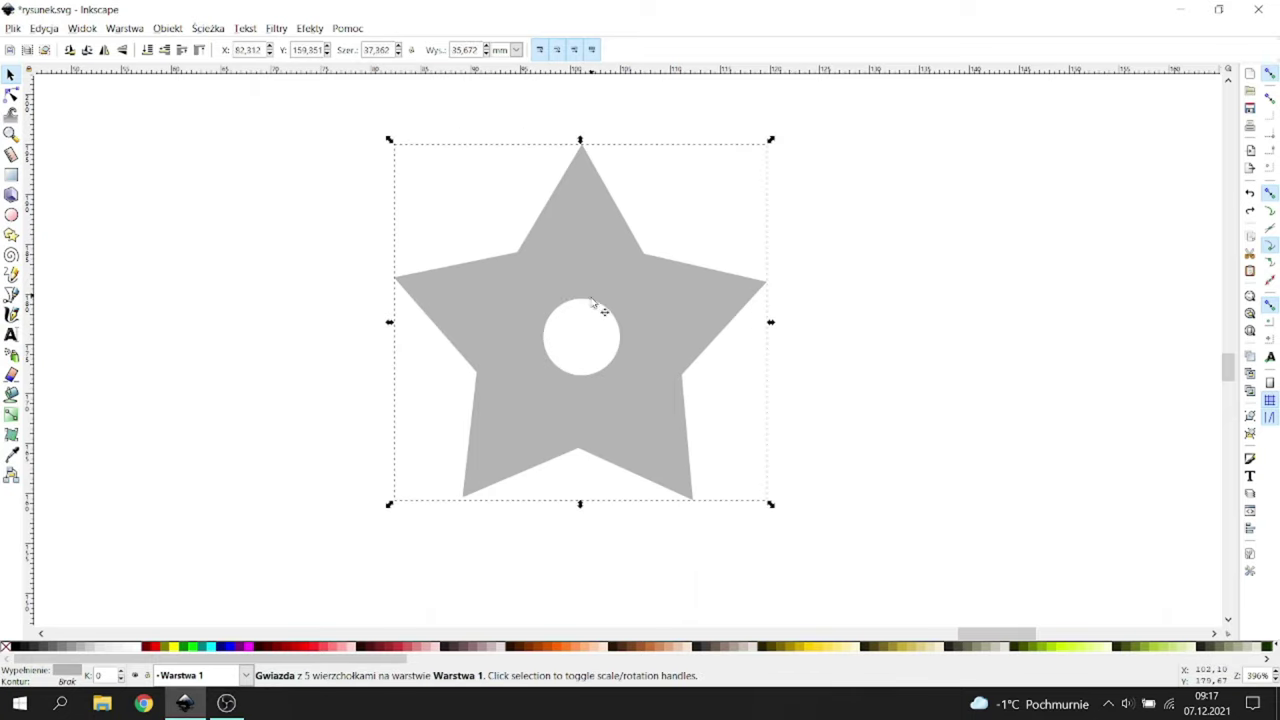
click(586, 334)
drag(586, 334, 587, 334)
shift+click(672, 332)
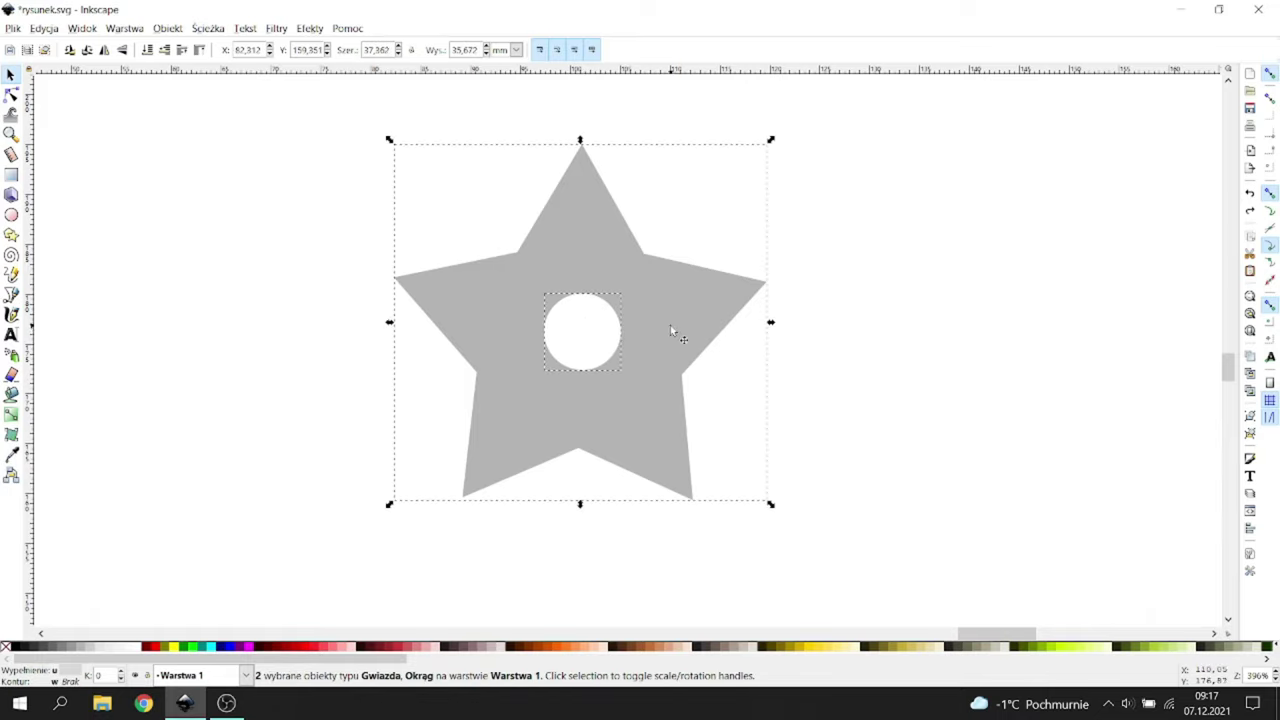
Step: Cut the white circle out of the solid star with a path Difference
click(199, 30)
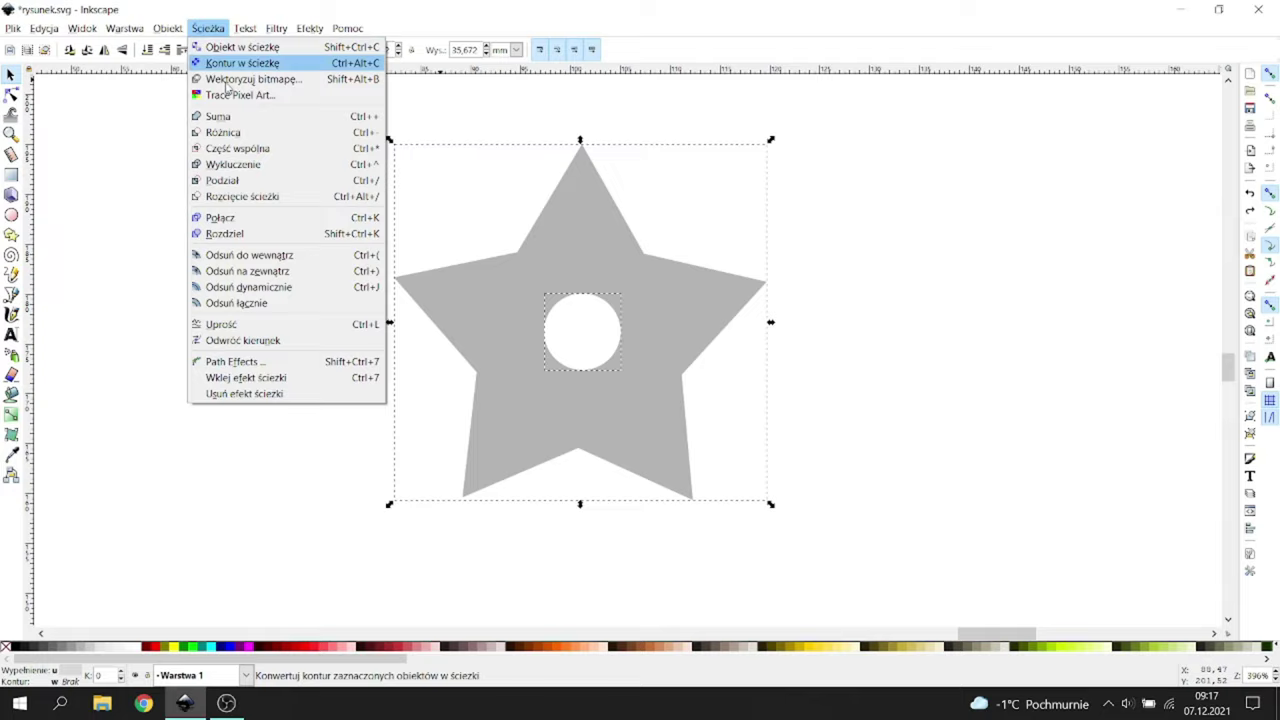
click(264, 133)
key(n)
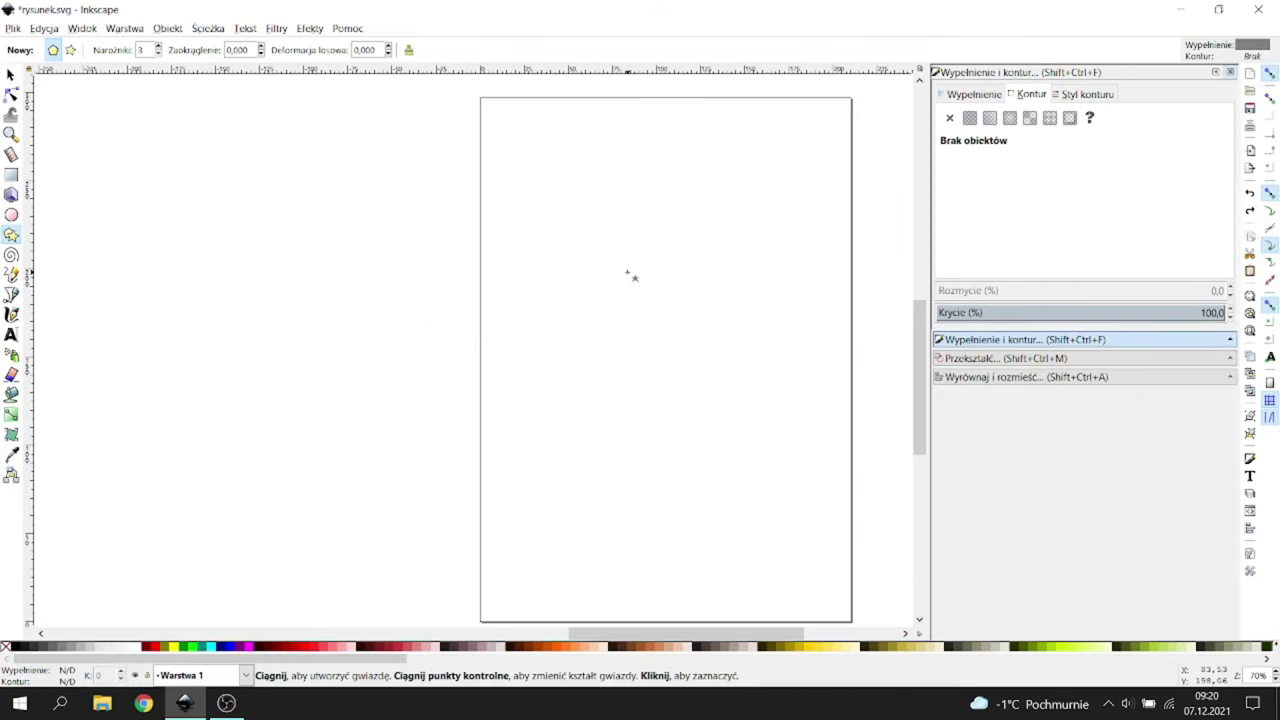
Step: Draw a five-pointed star with a radius of about 88 mm in the page's upper half and give it a flat black outline
drag(628, 273, 722, 395)
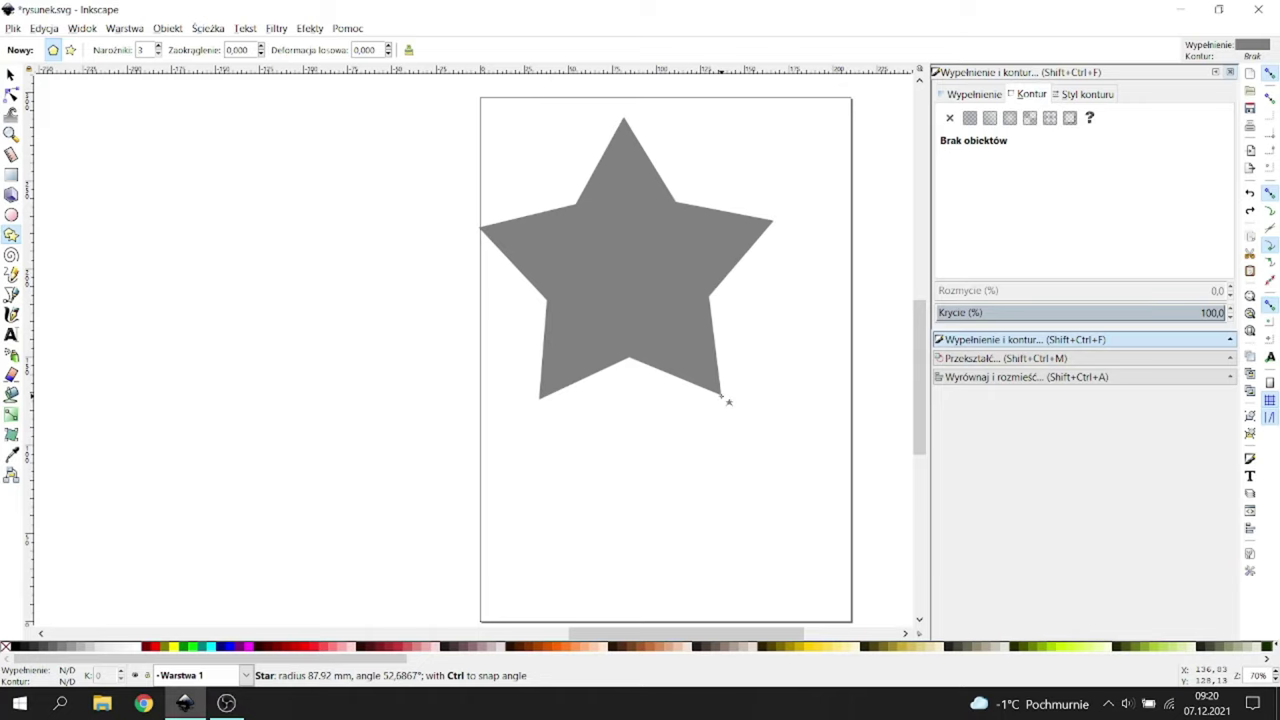
drag(722, 395, 721, 397)
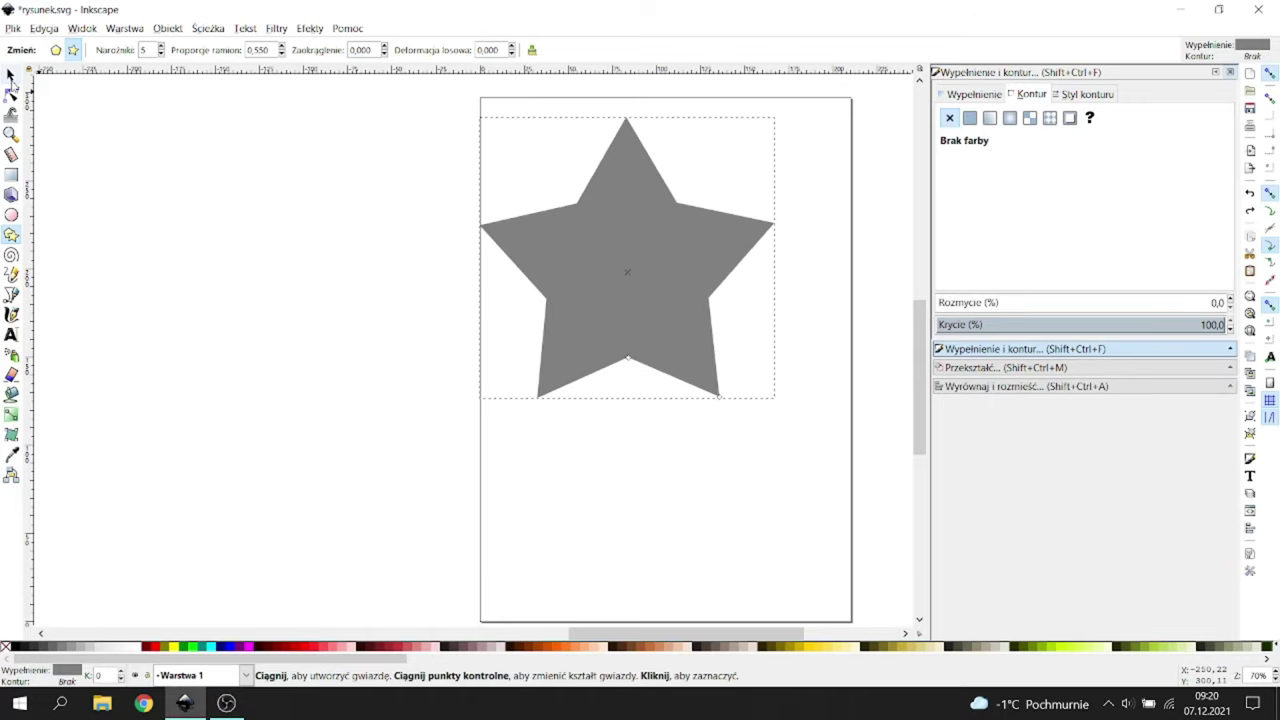
click(11, 78)
drag(617, 291, 650, 351)
click(971, 118)
scroll(791, 243, up, 1)
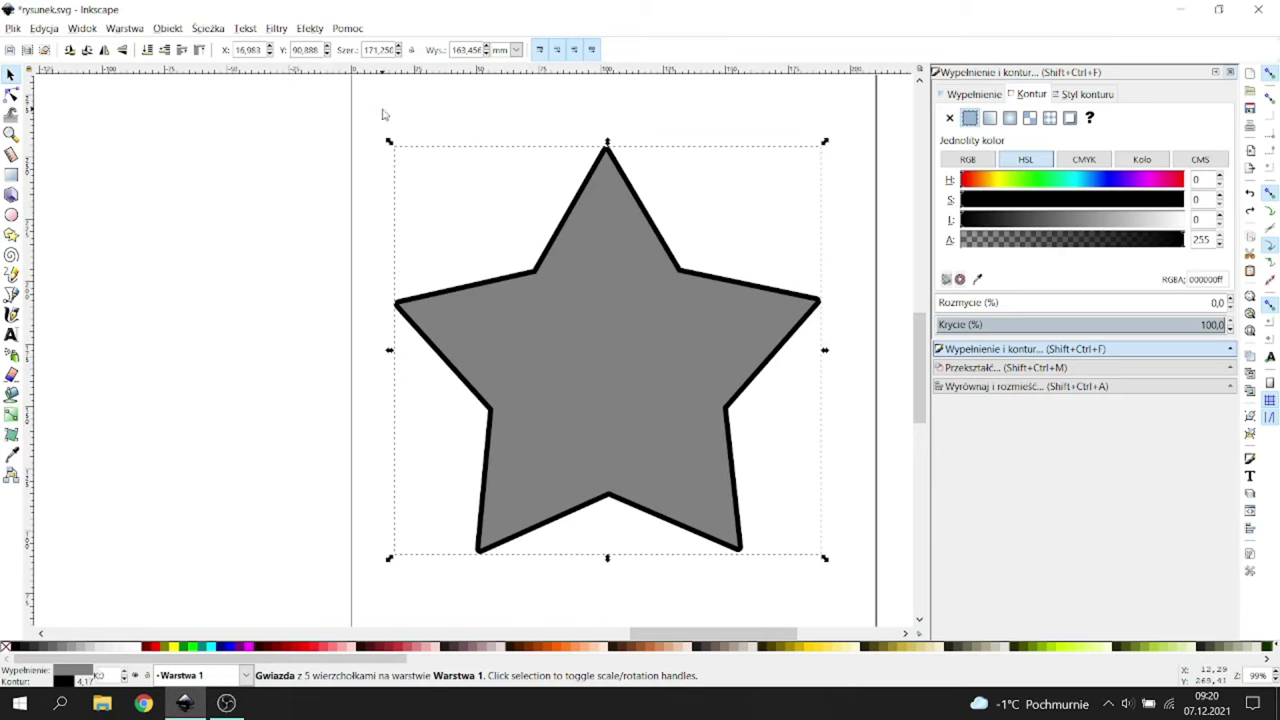
Step: Create a linked offset of the star and pull it outwards to form a slightly larger star with rounded tips around the original
click(205, 28)
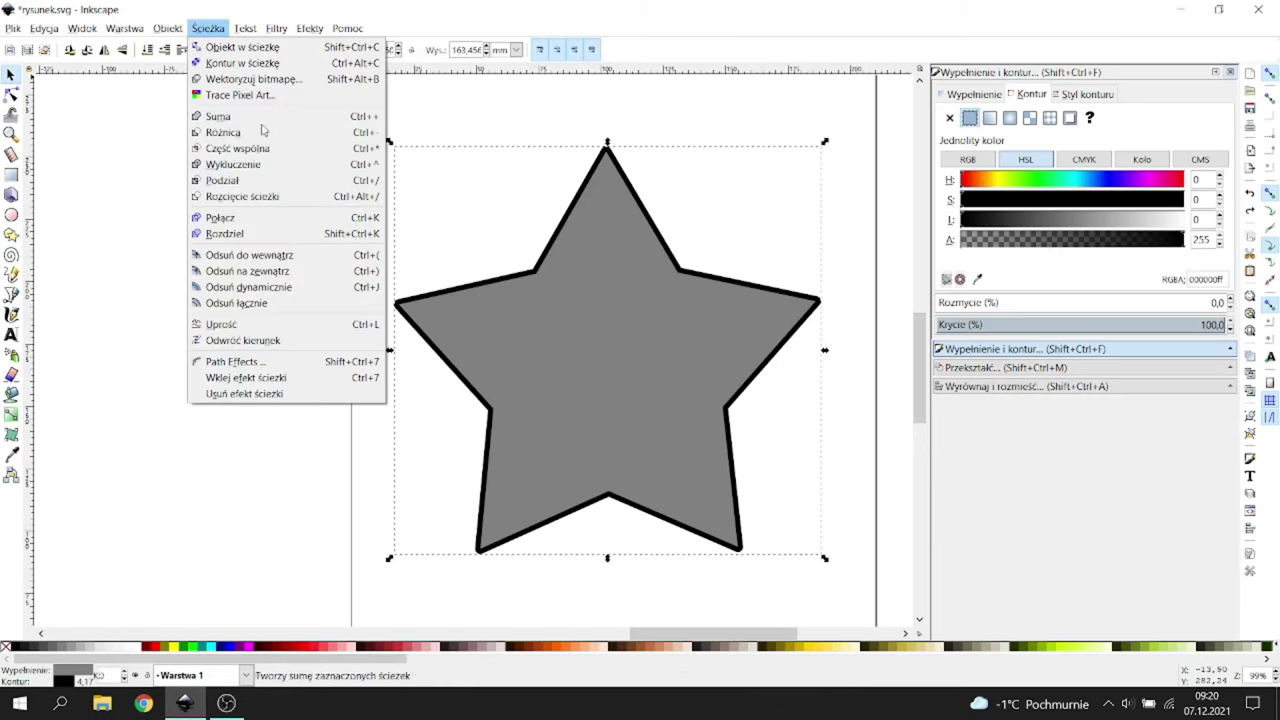
click(260, 296)
scroll(560, 175, up, 2)
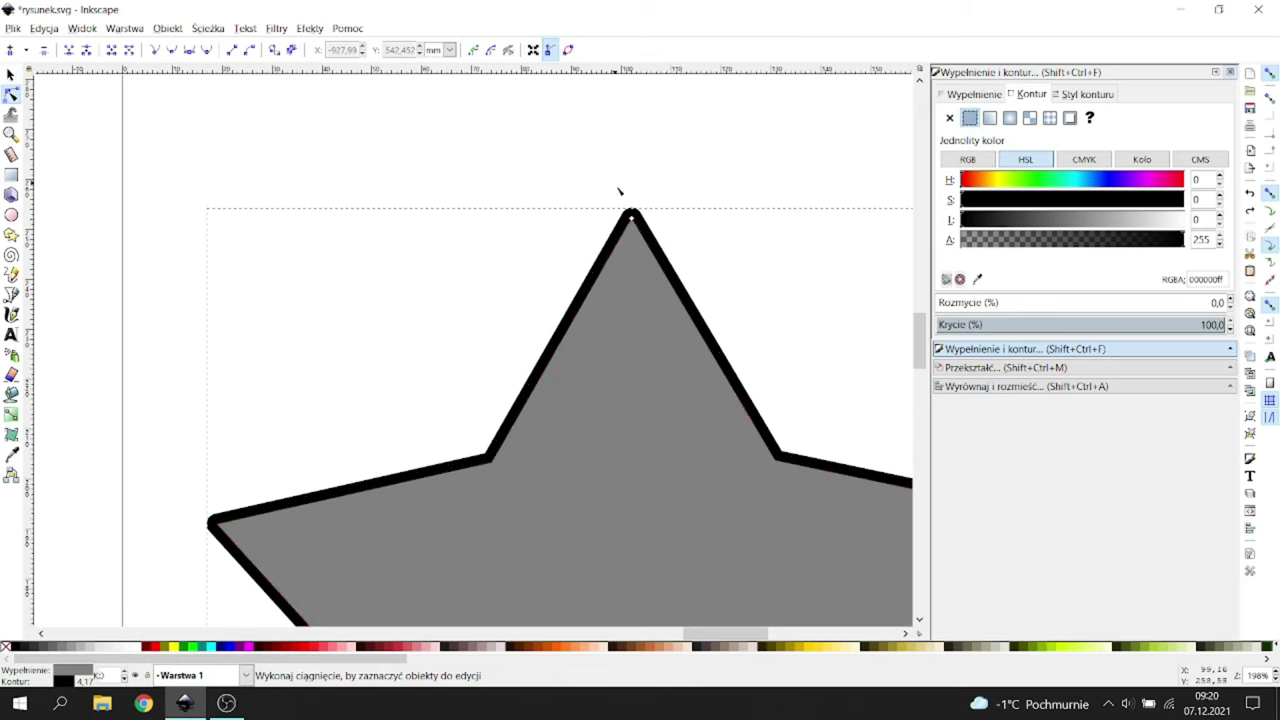
drag(631, 216, 632, 183)
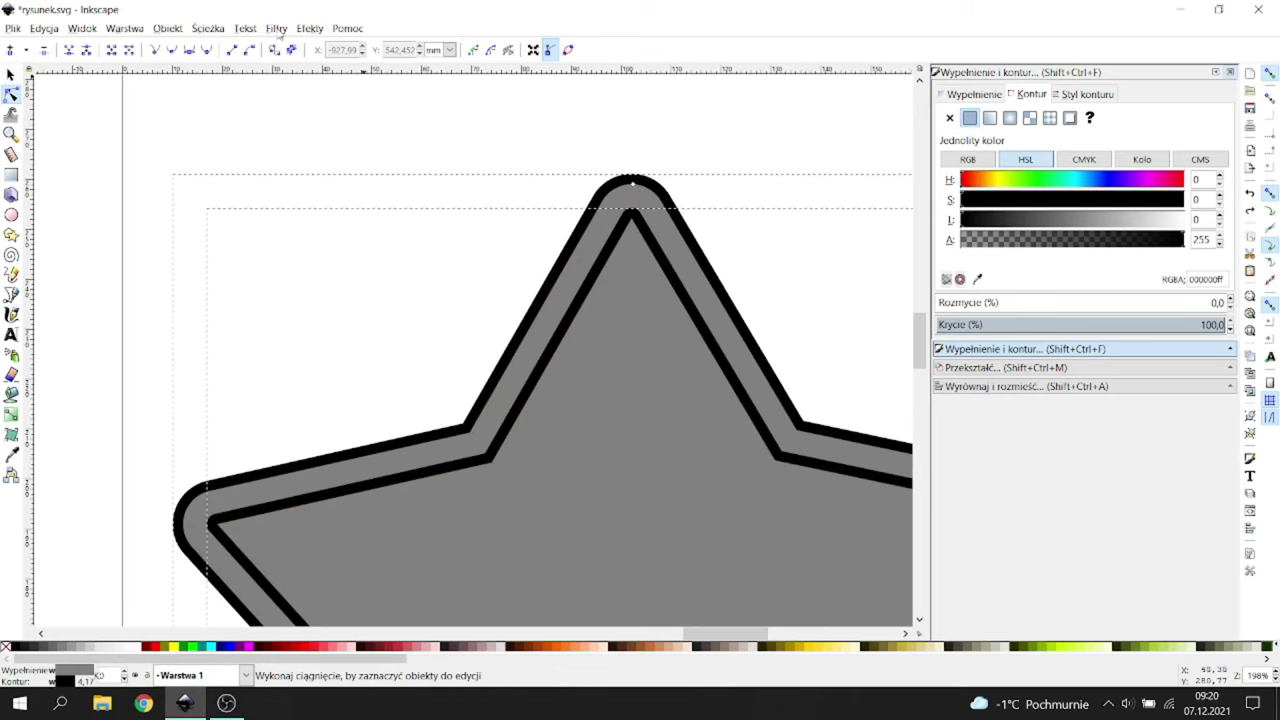
Step: Subtract the inner star from its larger offset to leave a star-shaped frame, and remove the frame's outline stroke
click(210, 29)
click(297, 145)
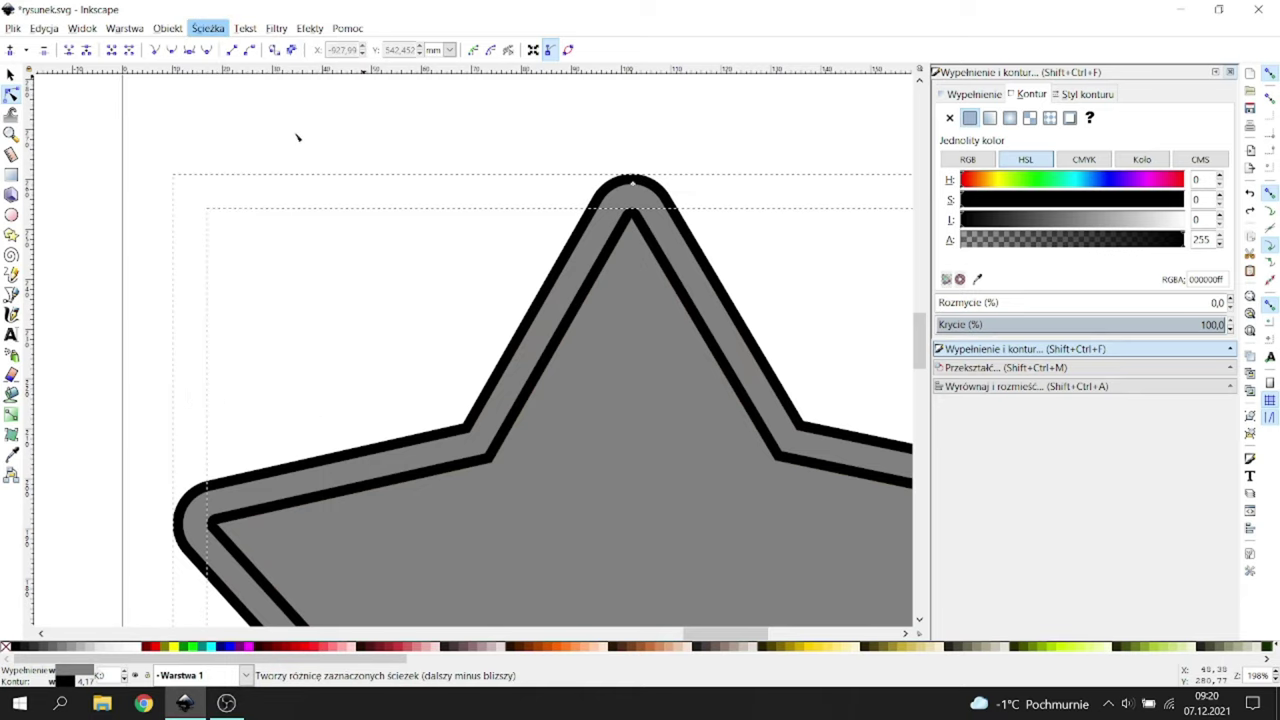
click(950, 118)
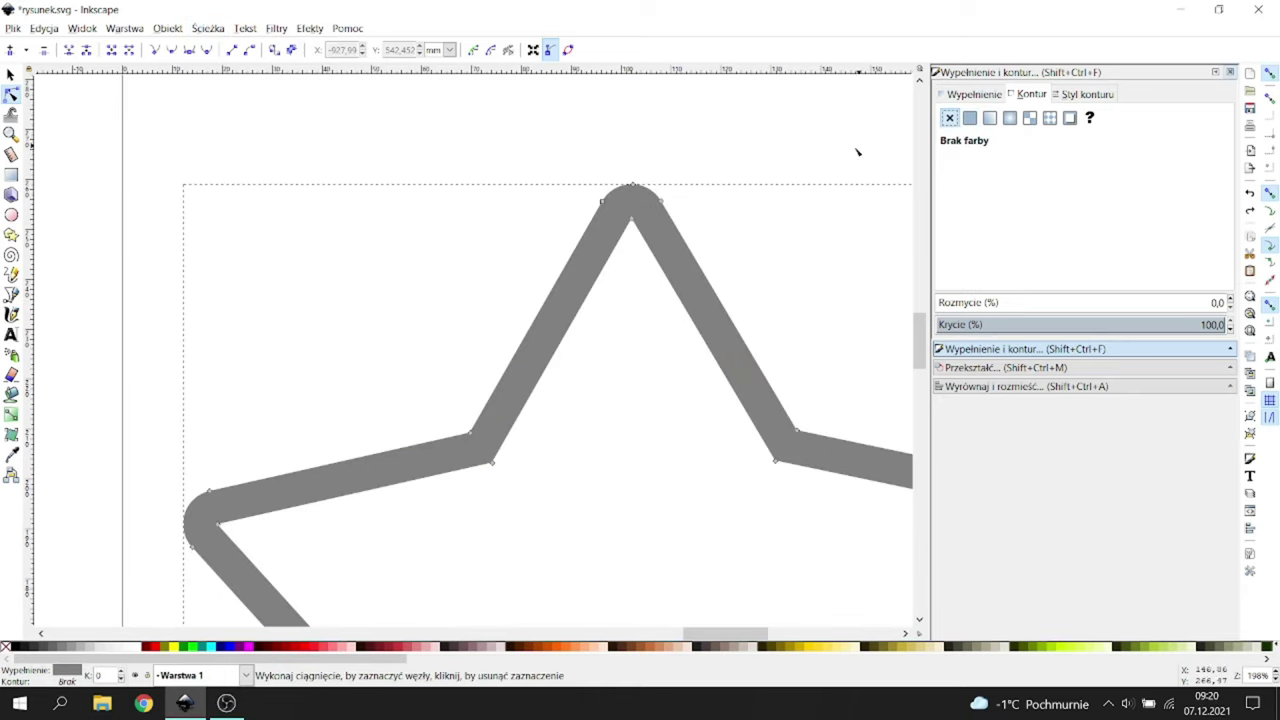
click(800, 177)
Step: Draw a vertical rounded rectangle about 10.8 × 79.6 mm from the star frame's upper tip towards its centre and select it for transforming
scroll(798, 185, down, 5)
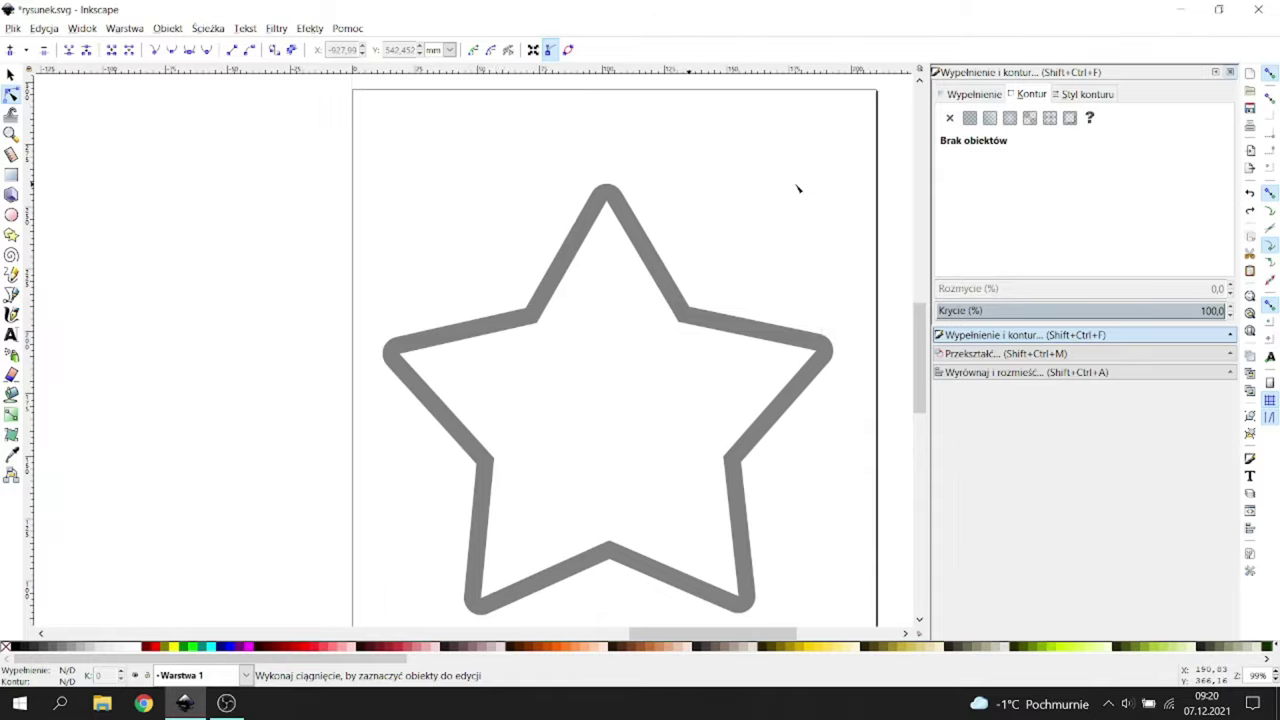
scroll(798, 187, up, 1)
scroll(760, 189, down, 1)
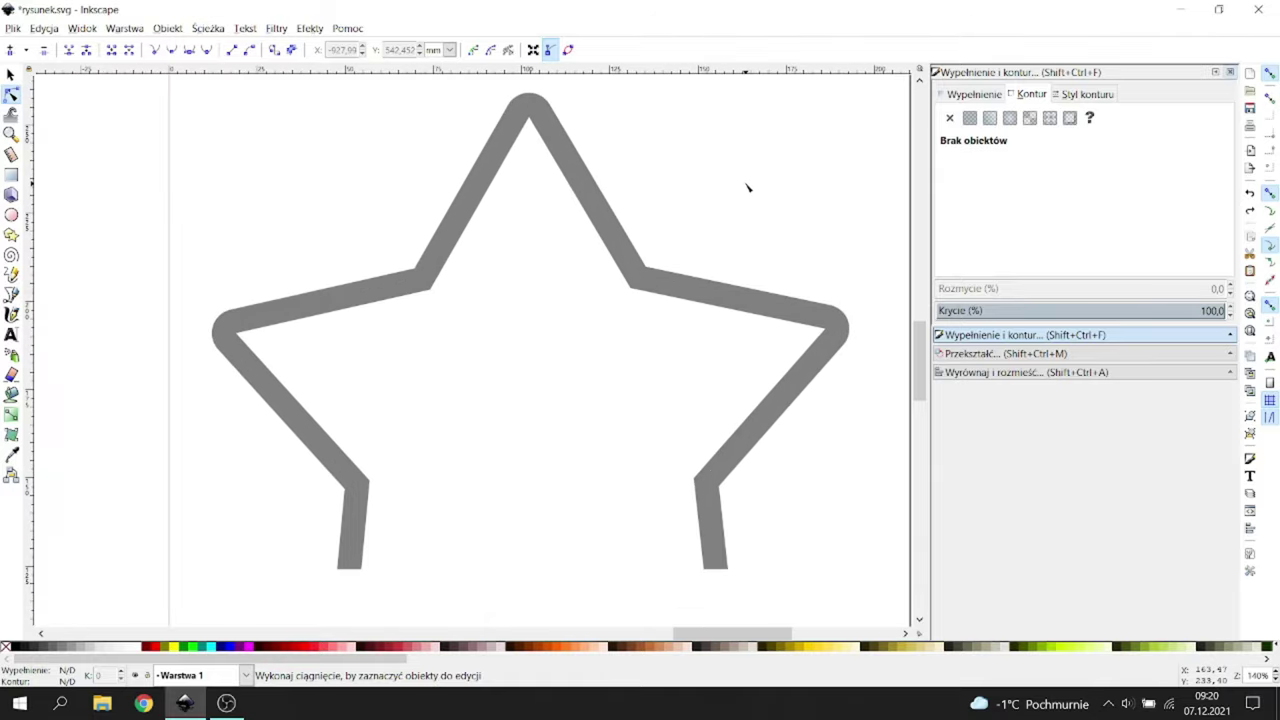
scroll(745, 182, down, 1)
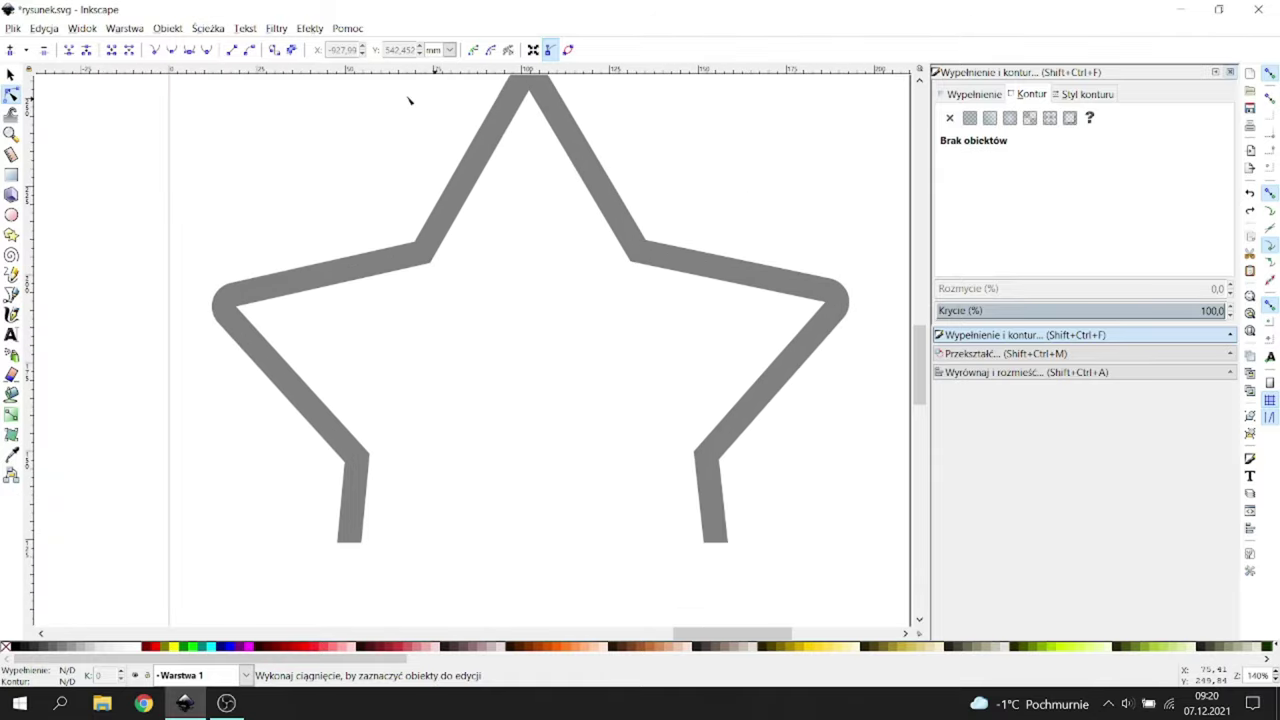
click(23, 177)
drag(517, 102, 556, 384)
scroll(551, 386, down, 1)
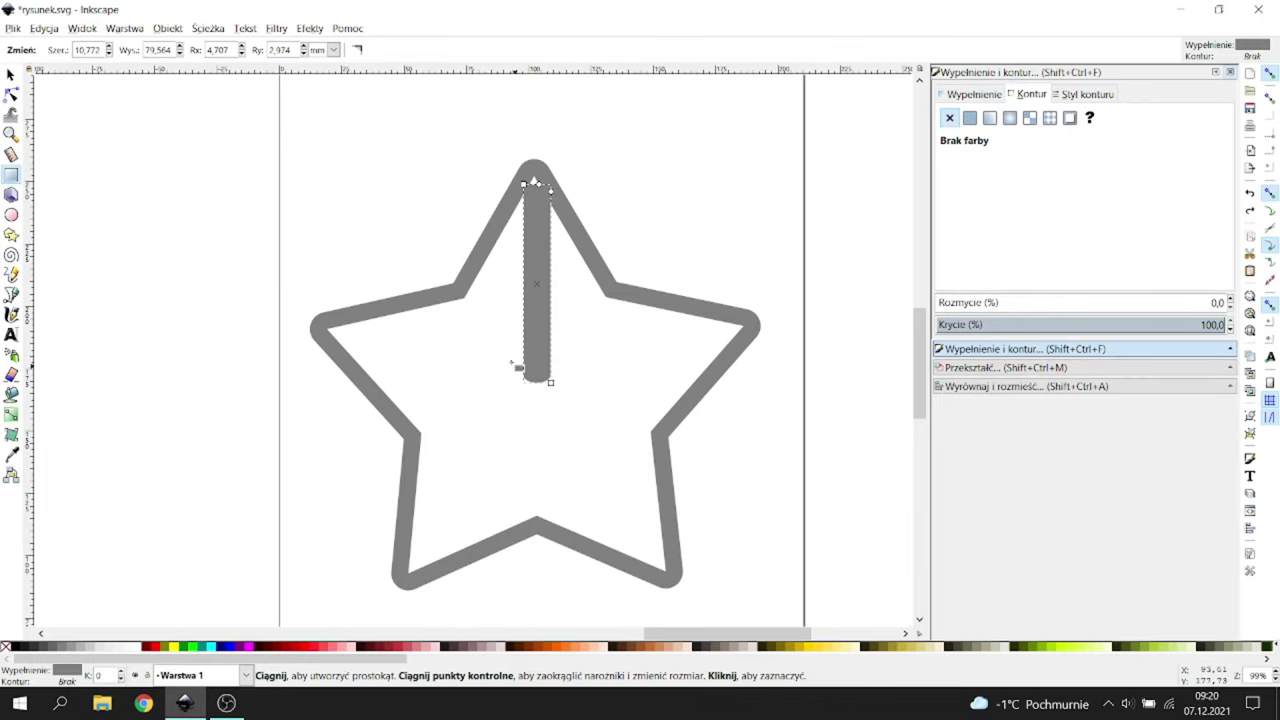
key(s)
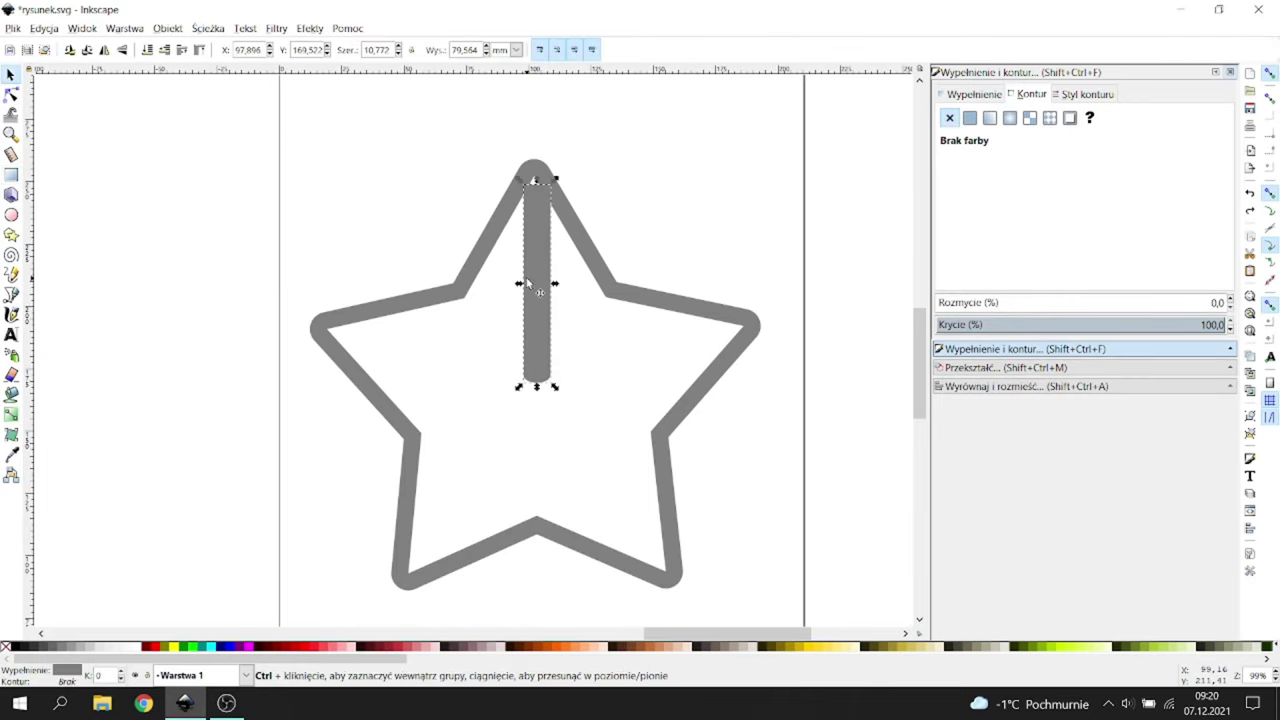
Step: Narrow the vertical bar to about 6.6 mm and move it up so its end overlaps the frame's upper tip
scroll(526, 277, up, 1)
drag(560, 289, 548, 292)
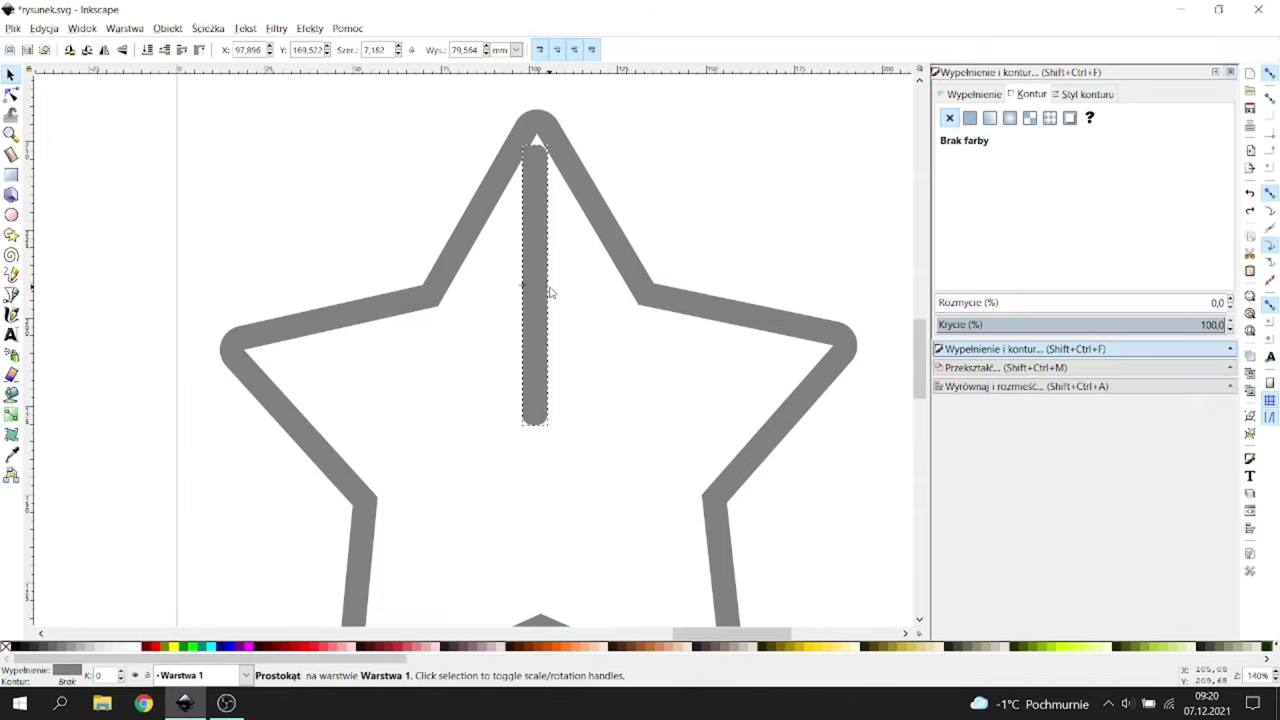
drag(534, 209, 543, 191)
scroll(536, 190, up, 1)
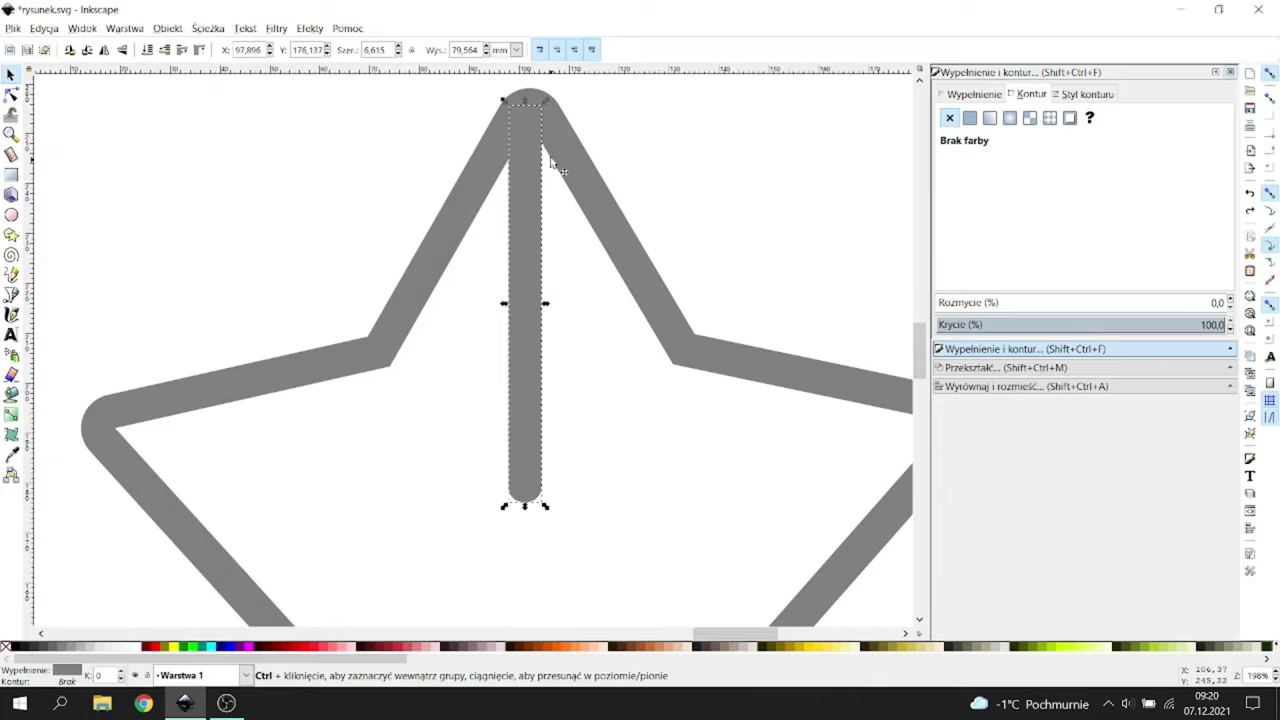
drag(536, 140, 536, 138)
scroll(536, 138, down, 1)
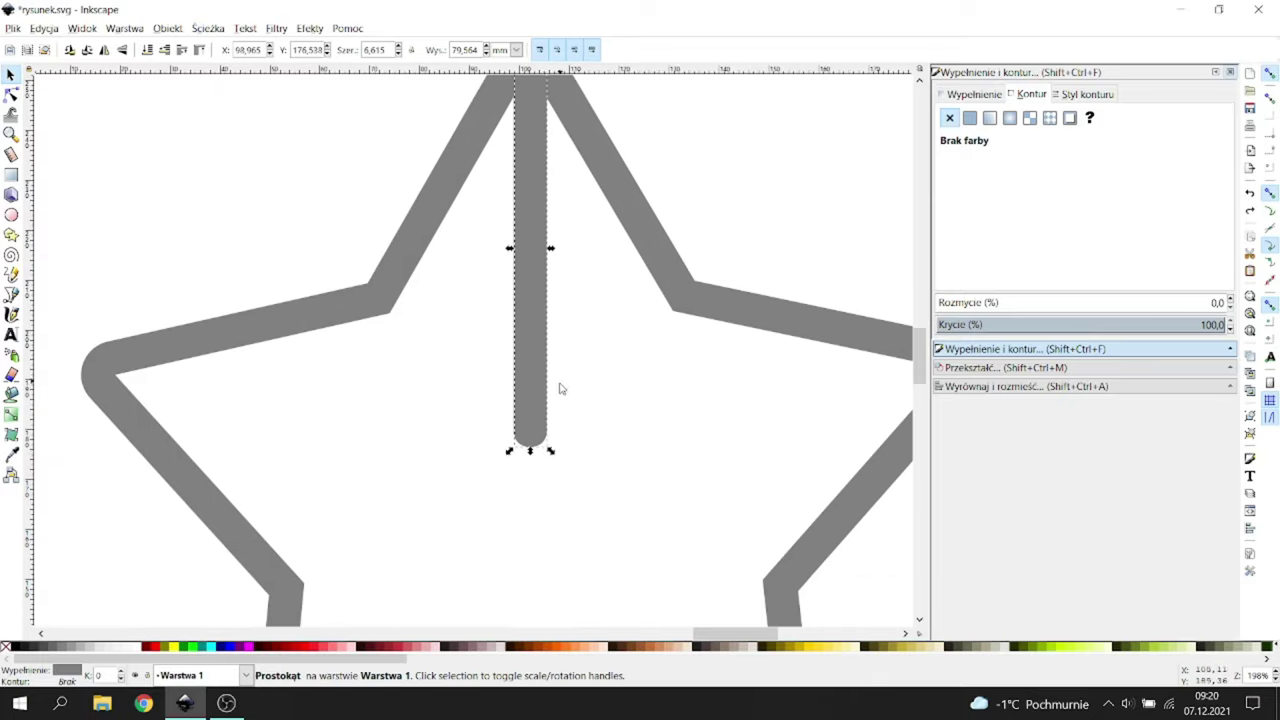
Step: Lengthen the vertical bar towards the star's centre to about 95.2 mm, keeping its upper end in the frame's tip
drag(532, 455, 532, 576)
scroll(531, 560, down, 5)
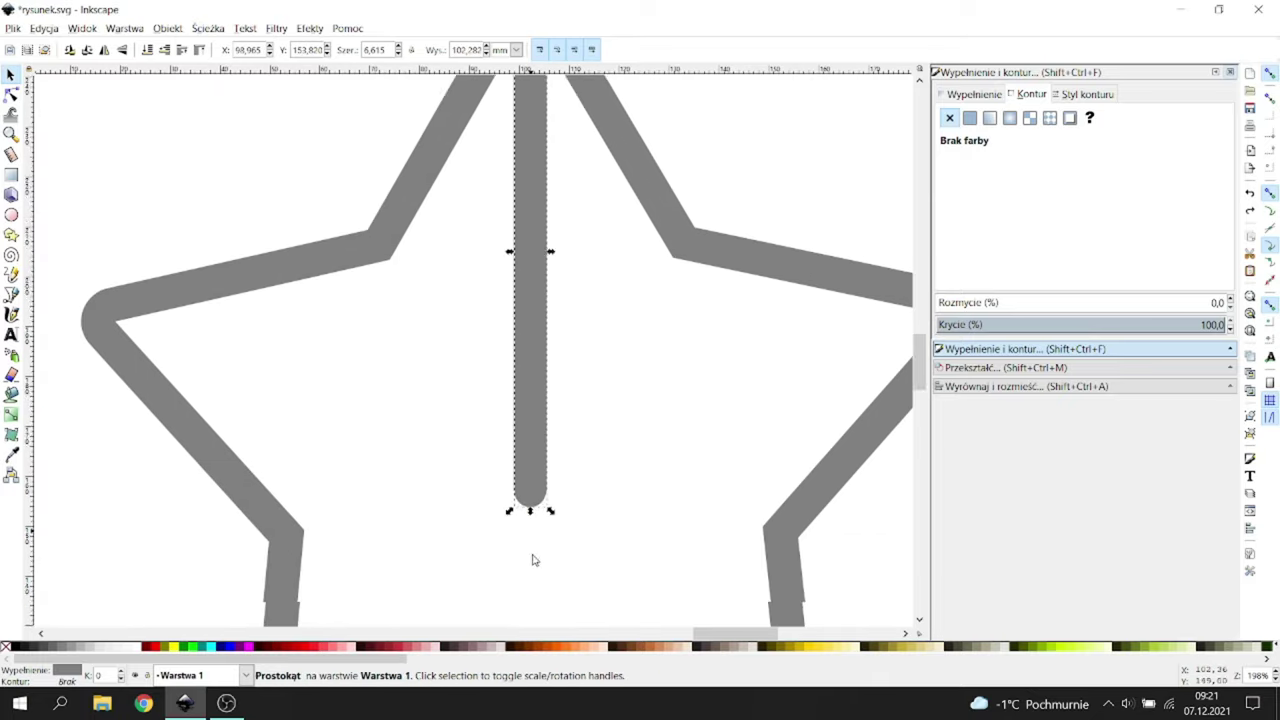
drag(530, 322, 530, 290)
scroll(530, 290, down, 2)
scroll(526, 216, up, 3)
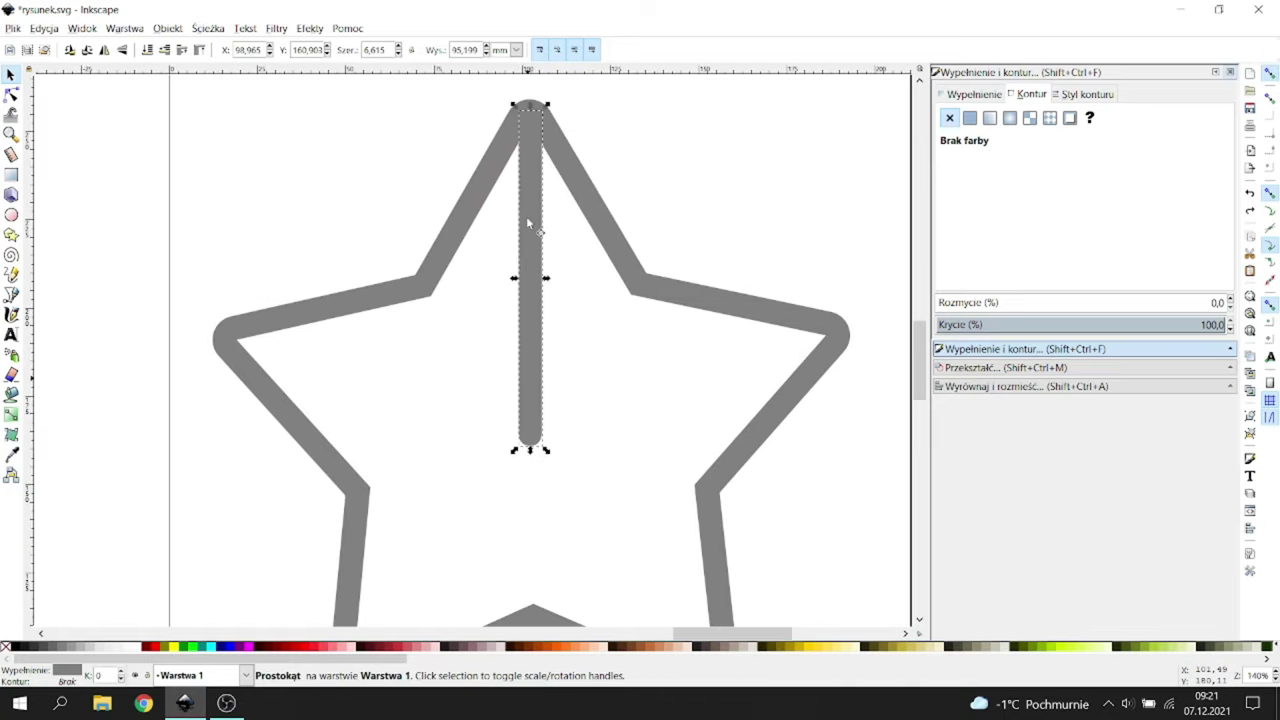
Step: Nudge the vertical bar slightly to centre it under the frame's upper tip, and deselect it
click(571, 323)
scroll(540, 303, up, 2)
scroll(532, 287, up, 1)
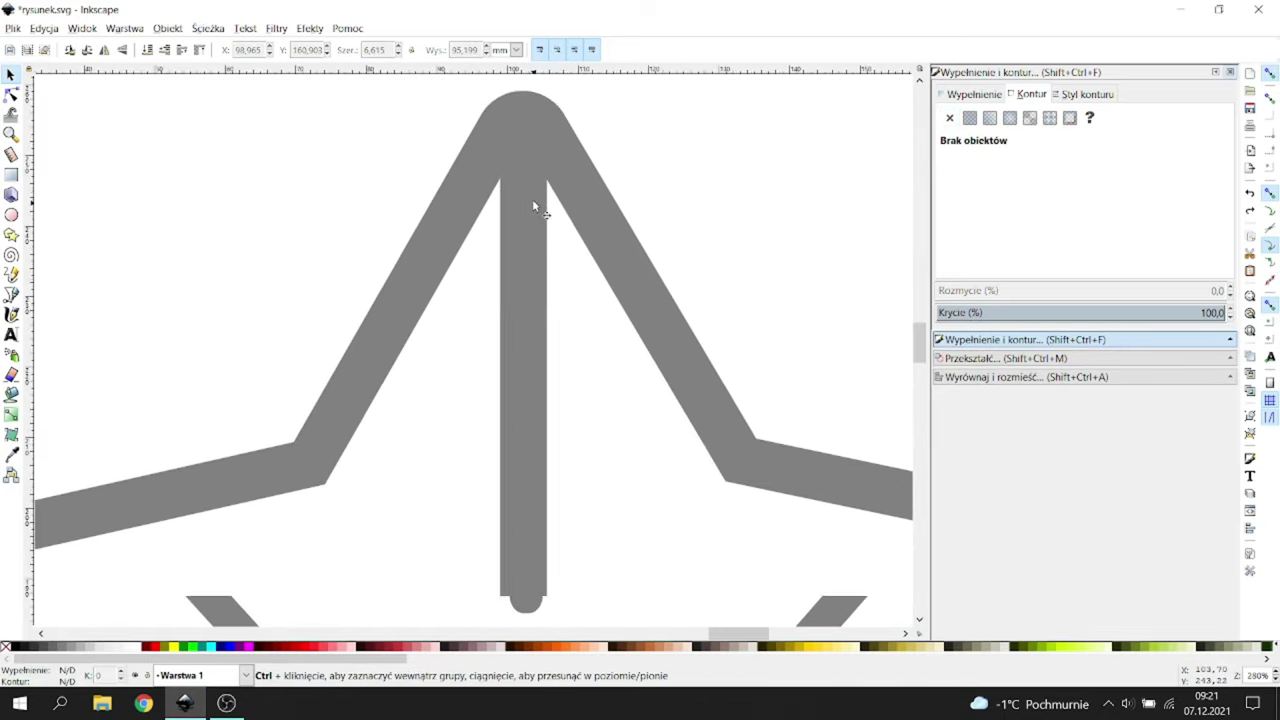
drag(528, 198, 526, 200)
scroll(530, 215, down, 4)
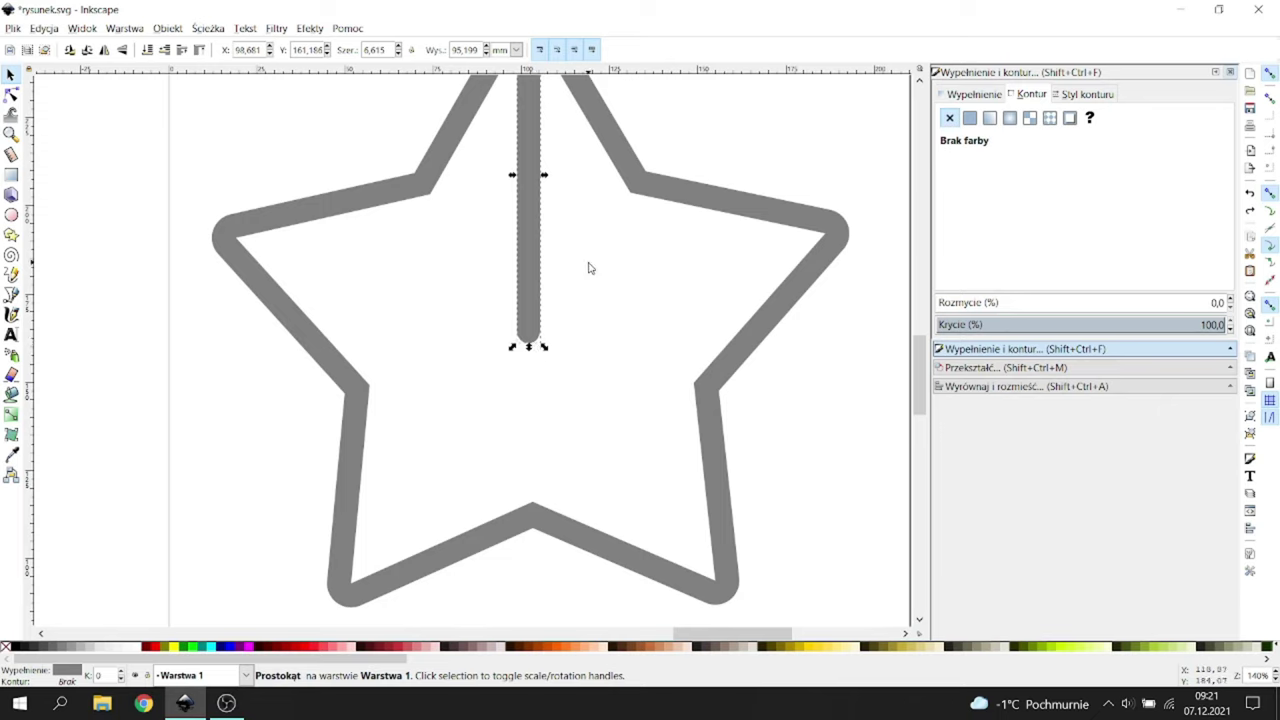
click(588, 268)
Step: Draw an open hook-shaped path of five straight segments, rising along the vertical bar and bending over towards the frame's right arm
scroll(588, 268, up, 2)
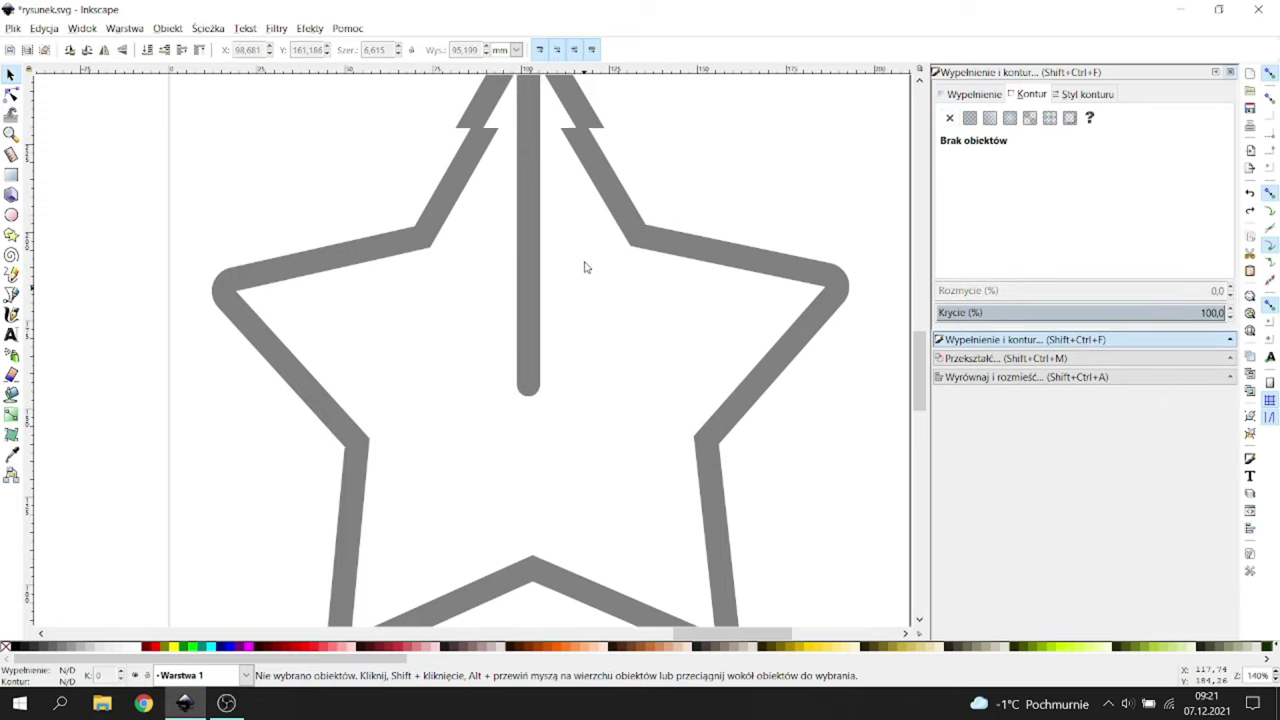
click(11, 294)
scroll(566, 214, up, 1)
scroll(508, 214, up, 1)
scroll(520, 310, up, 1)
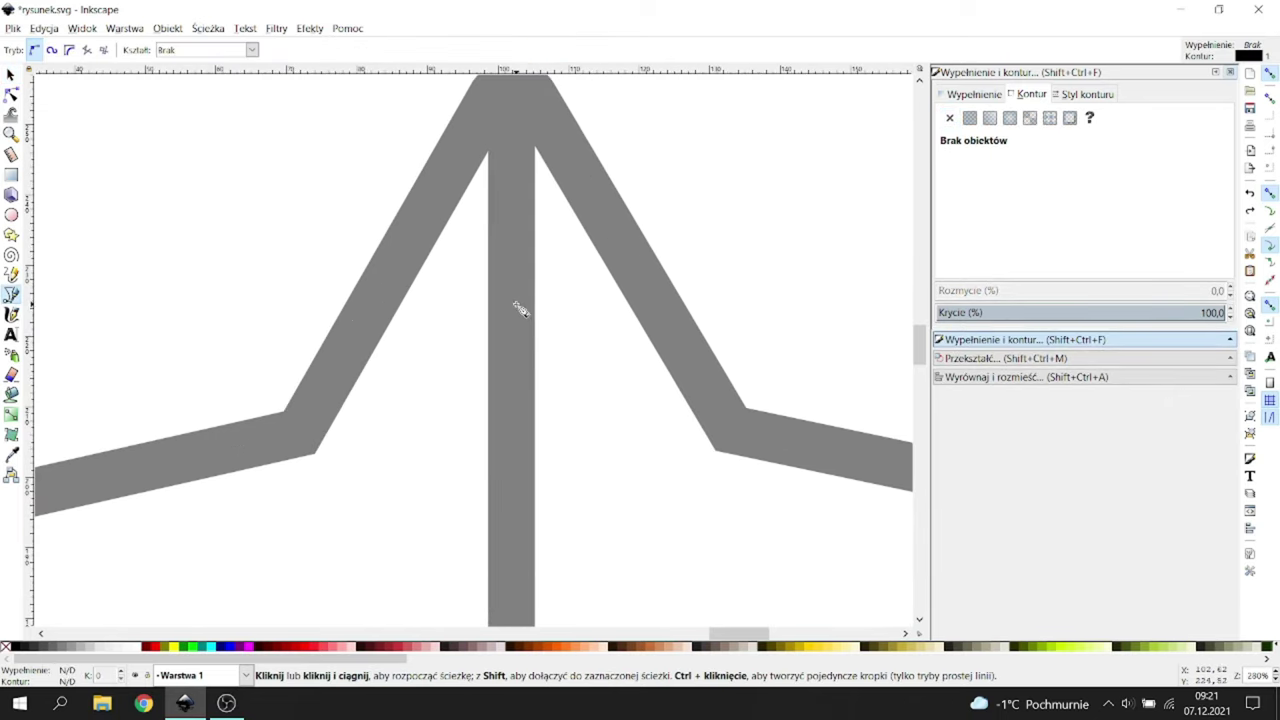
click(512, 382)
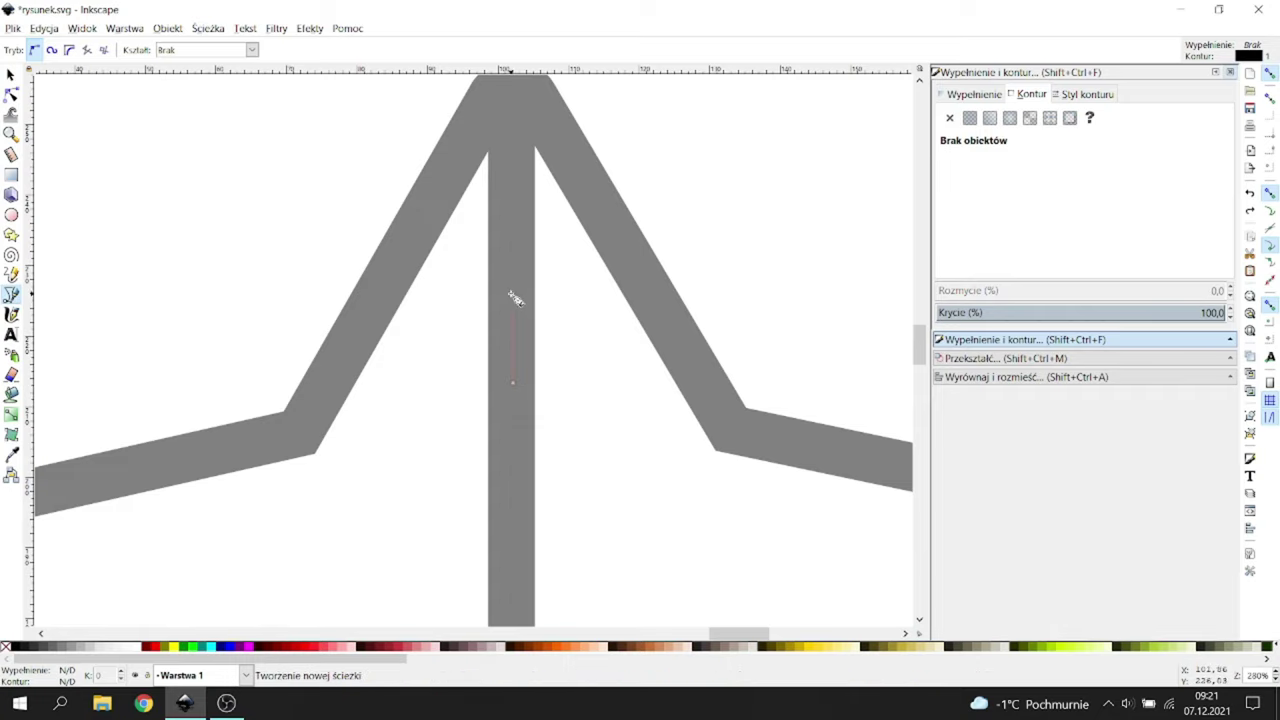
click(513, 290)
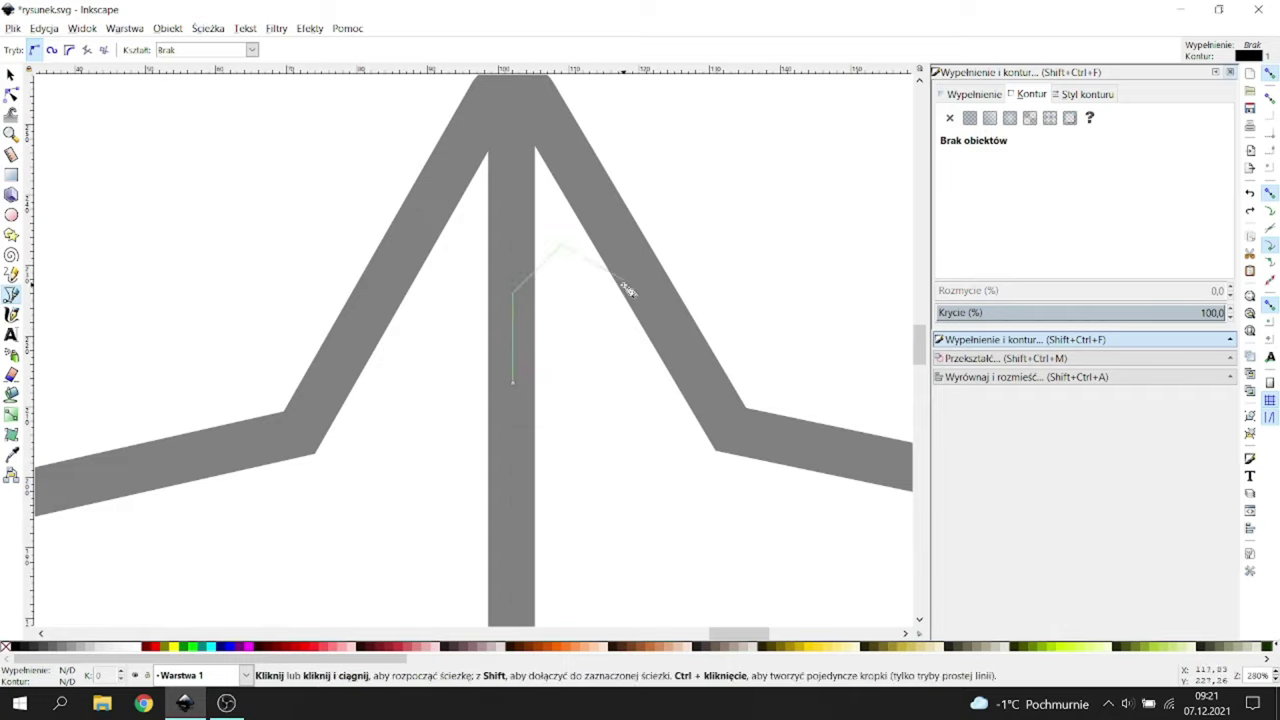
double_click(598, 355)
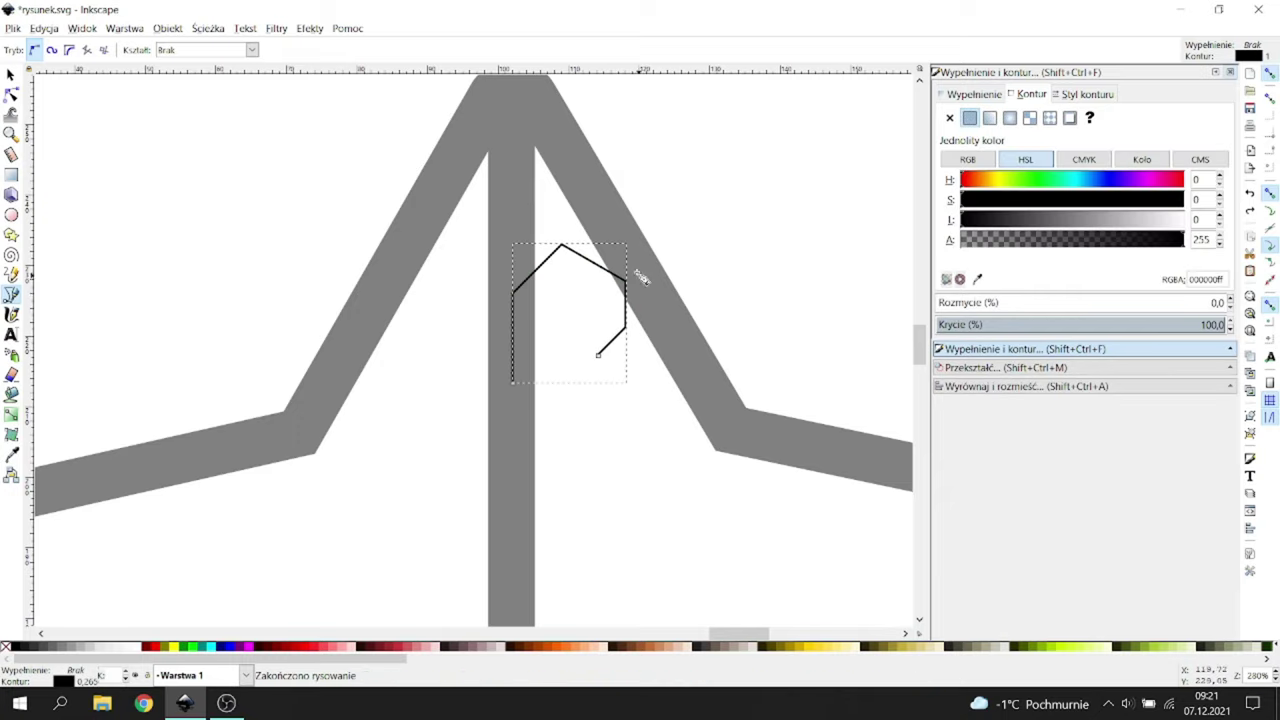
Step: Shift the hook path's peak node slightly to the right and make its four inner nodes smooth
key(n)
ctrl+scroll(486, 240, up, 1)
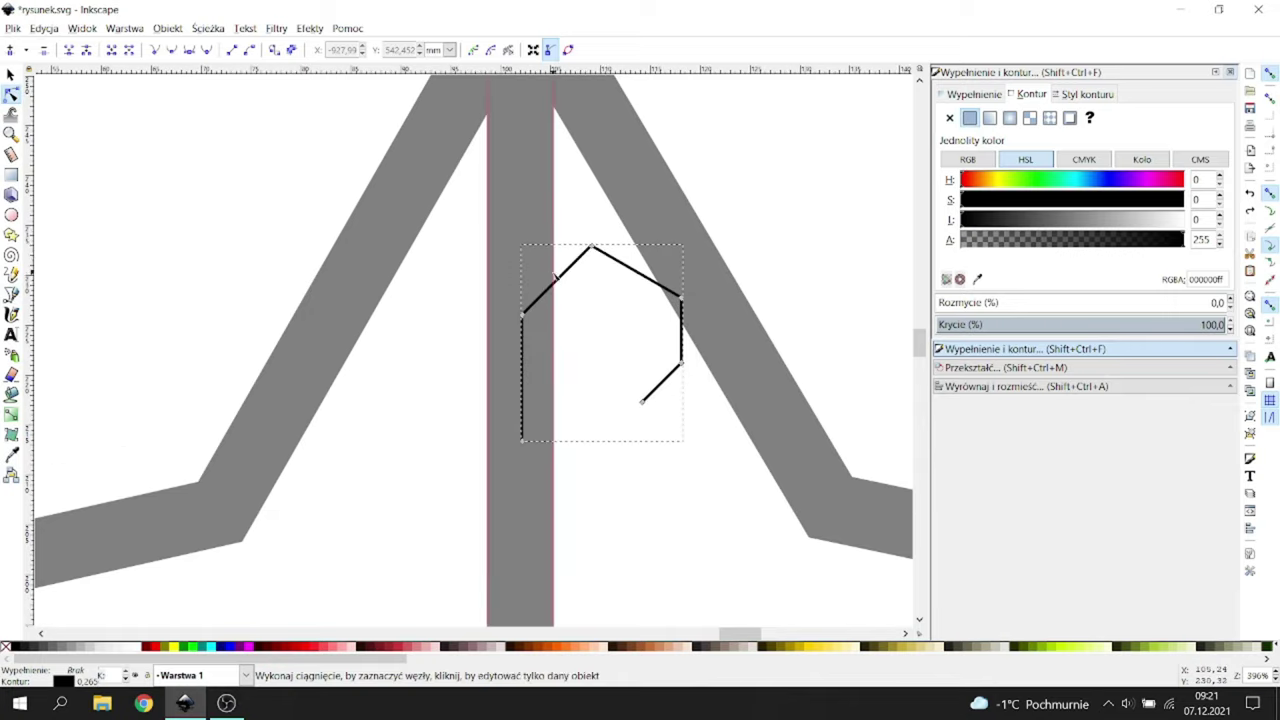
drag(600, 251, 612, 249)
drag(773, 217, 488, 370)
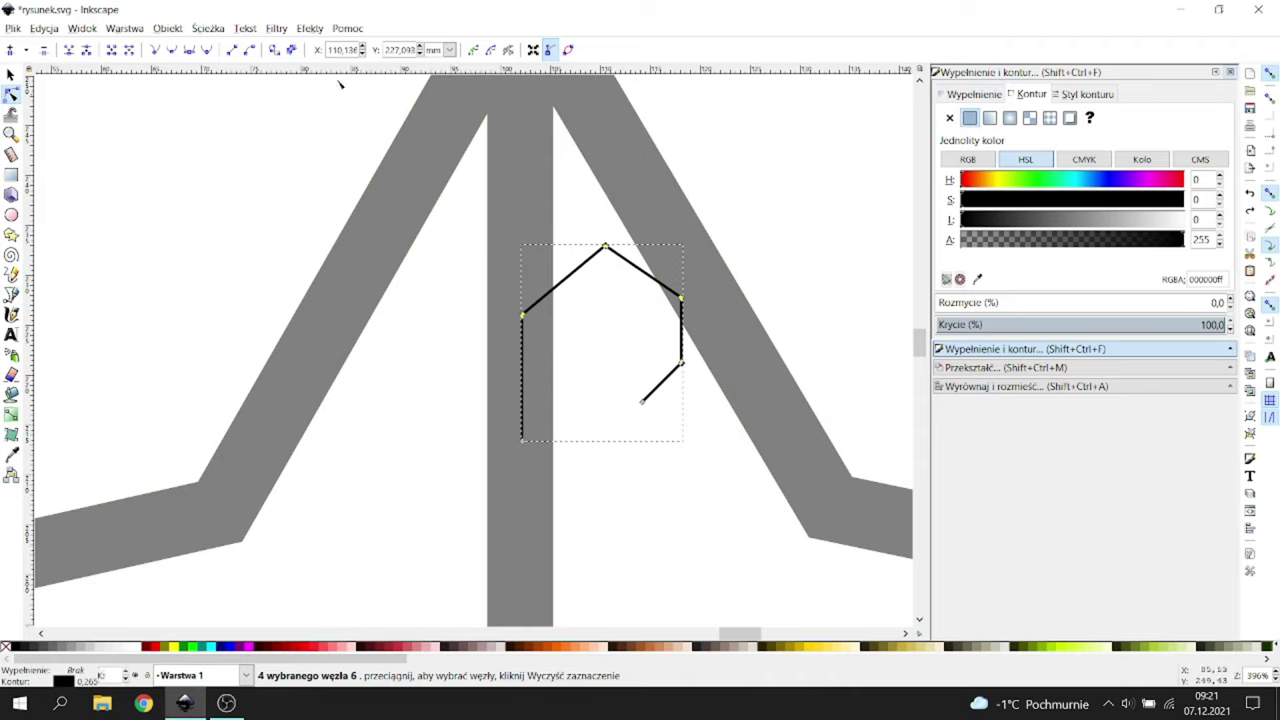
click(172, 50)
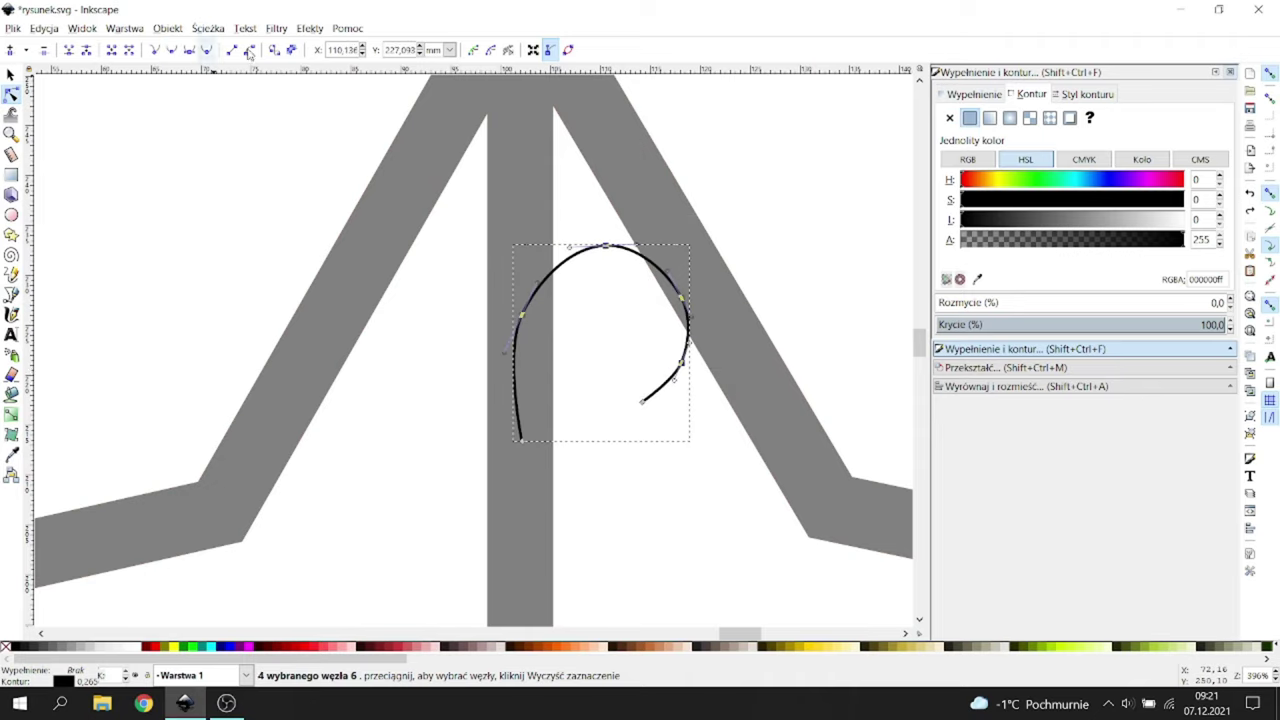
Step: Set the hook path's stroke width to 6.265 mm and give it round end caps
click(1084, 95)
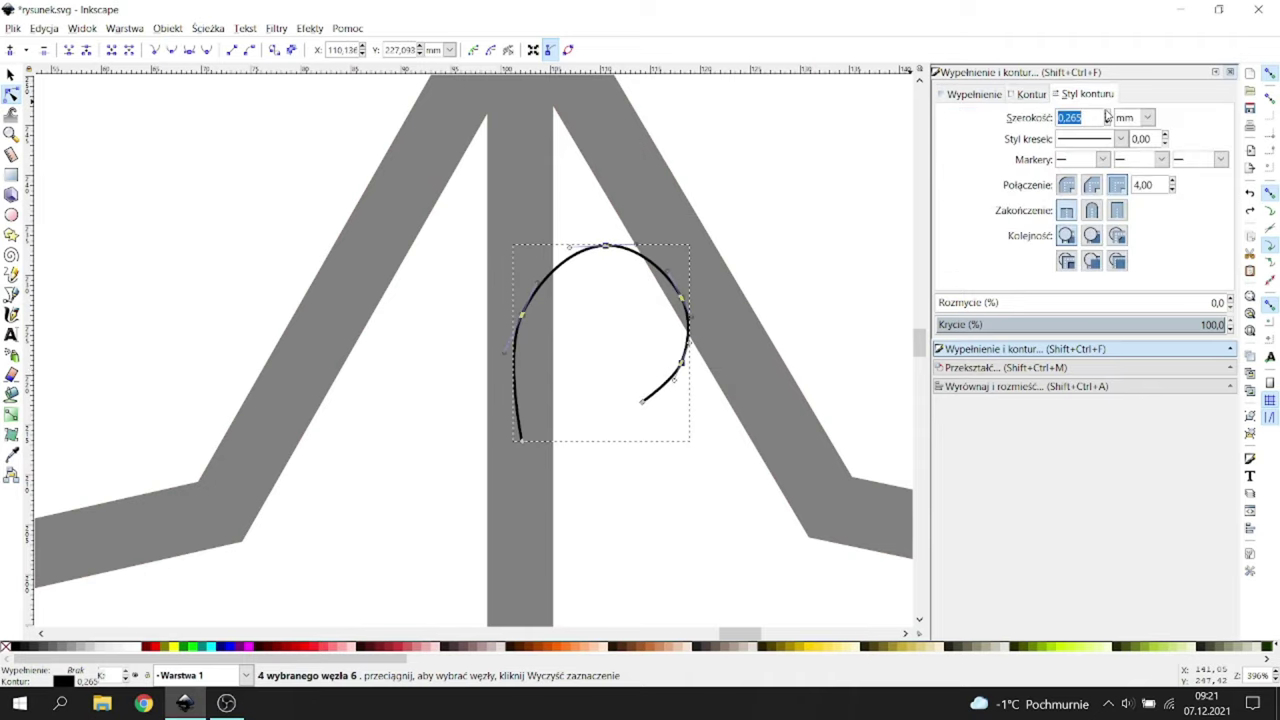
scroll(1106, 117, up, 20)
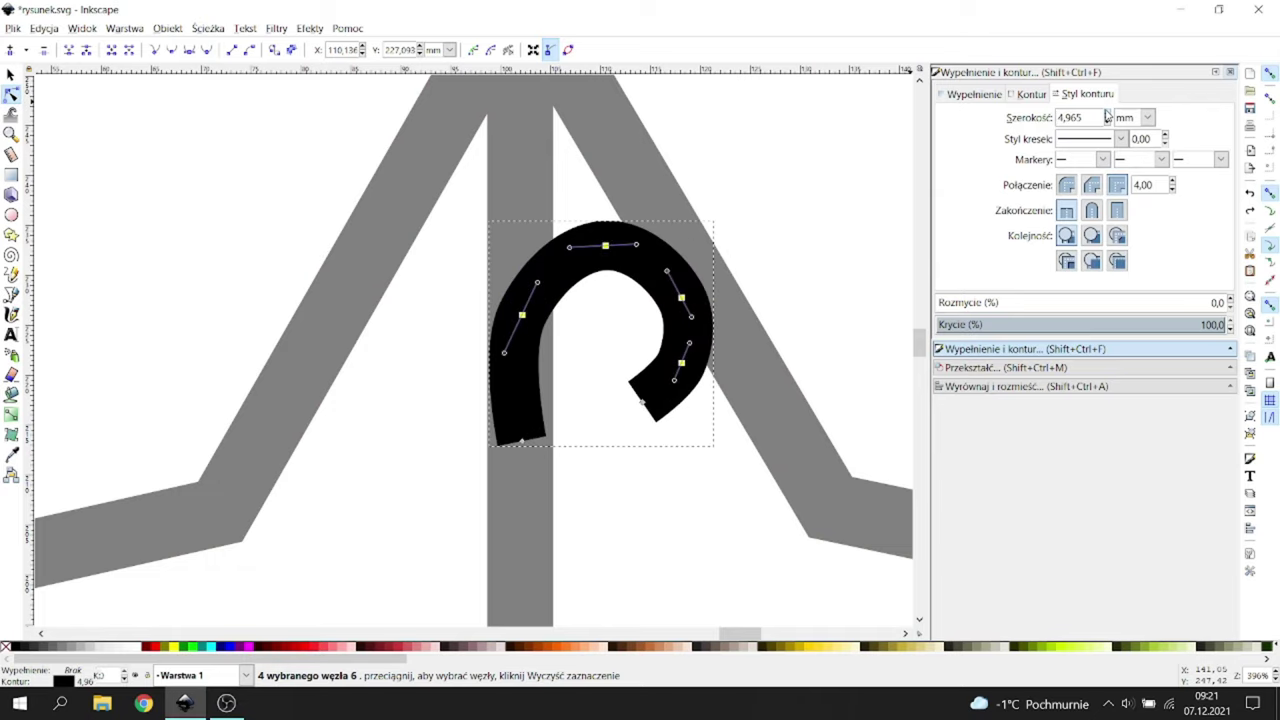
scroll(1106, 117, up, 8)
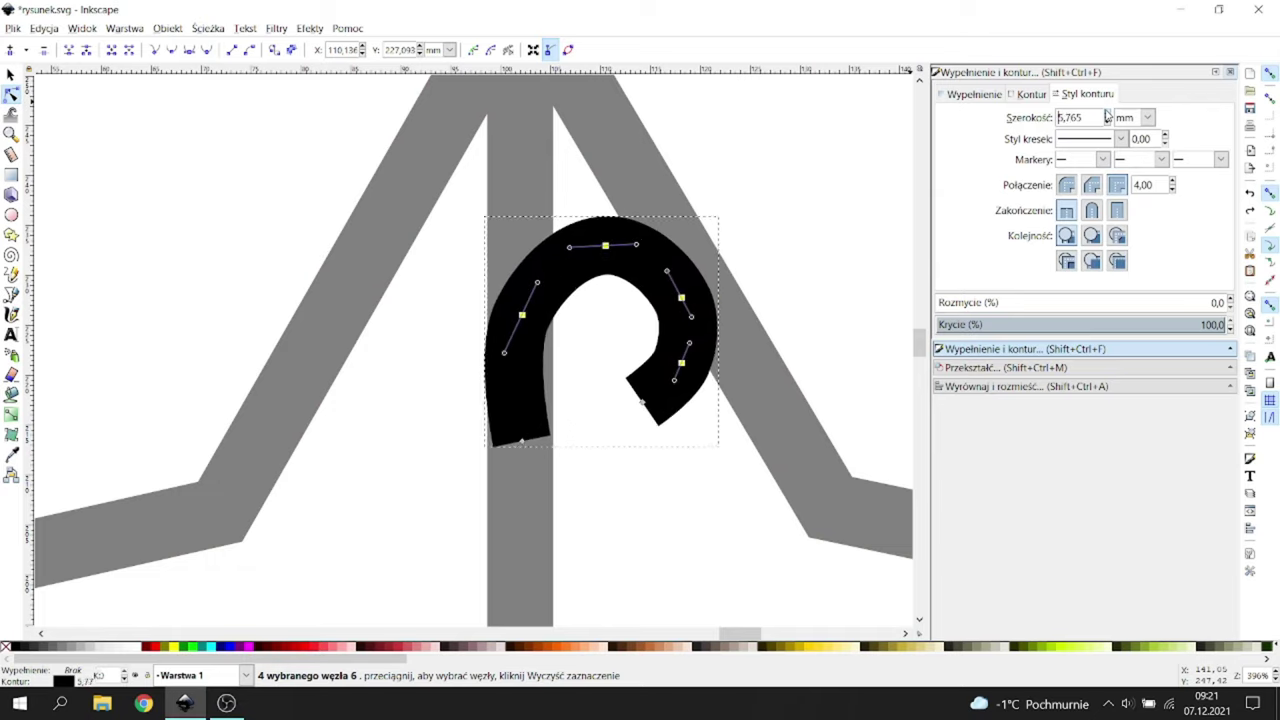
scroll(1106, 117, up, 5)
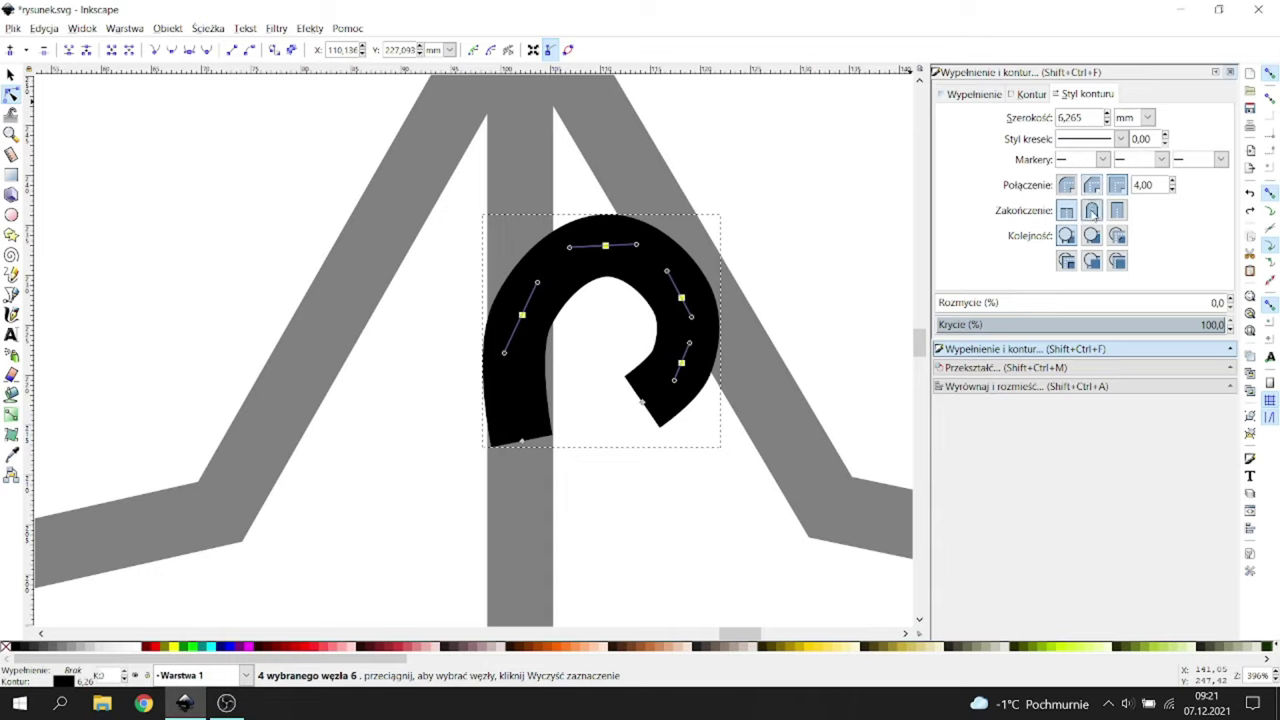
click(1092, 211)
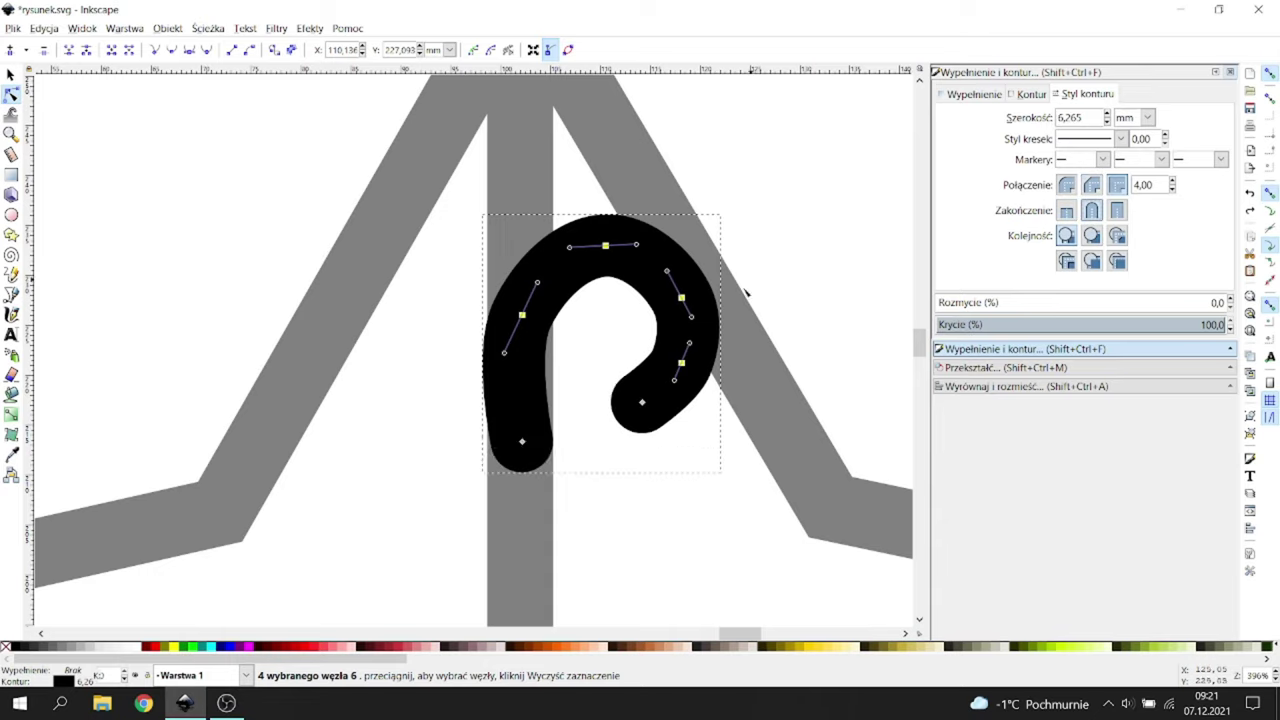
Step: Straighten the hook path's stem by turning its inner node's handles vertical, and nudge both stem nodes to line up with the bar
click(522, 442)
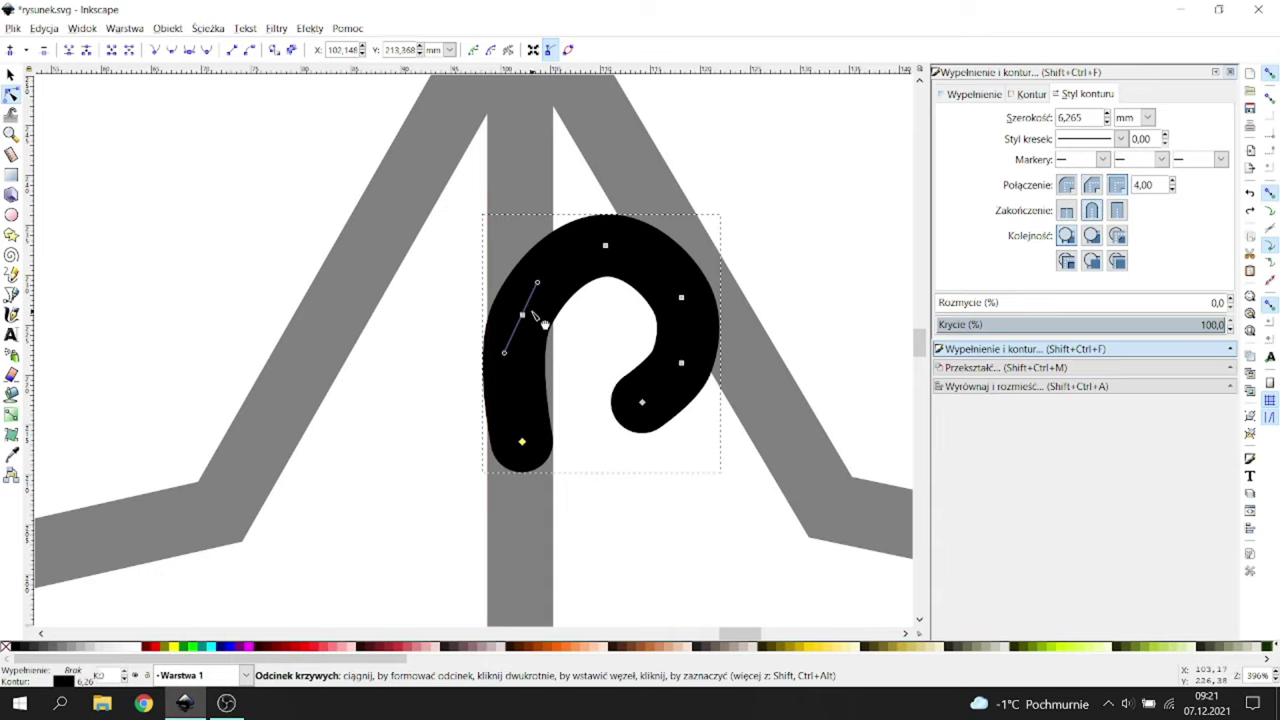
drag(538, 285, 521, 262)
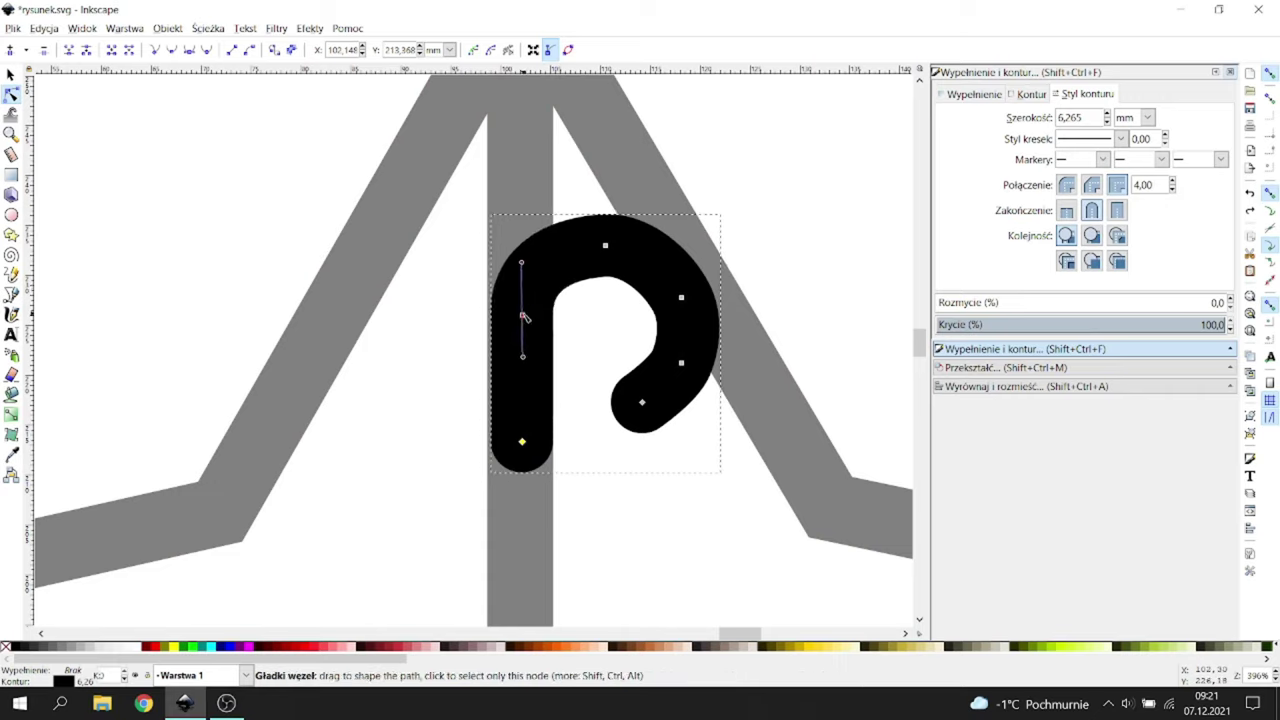
drag(522, 317, 520, 317)
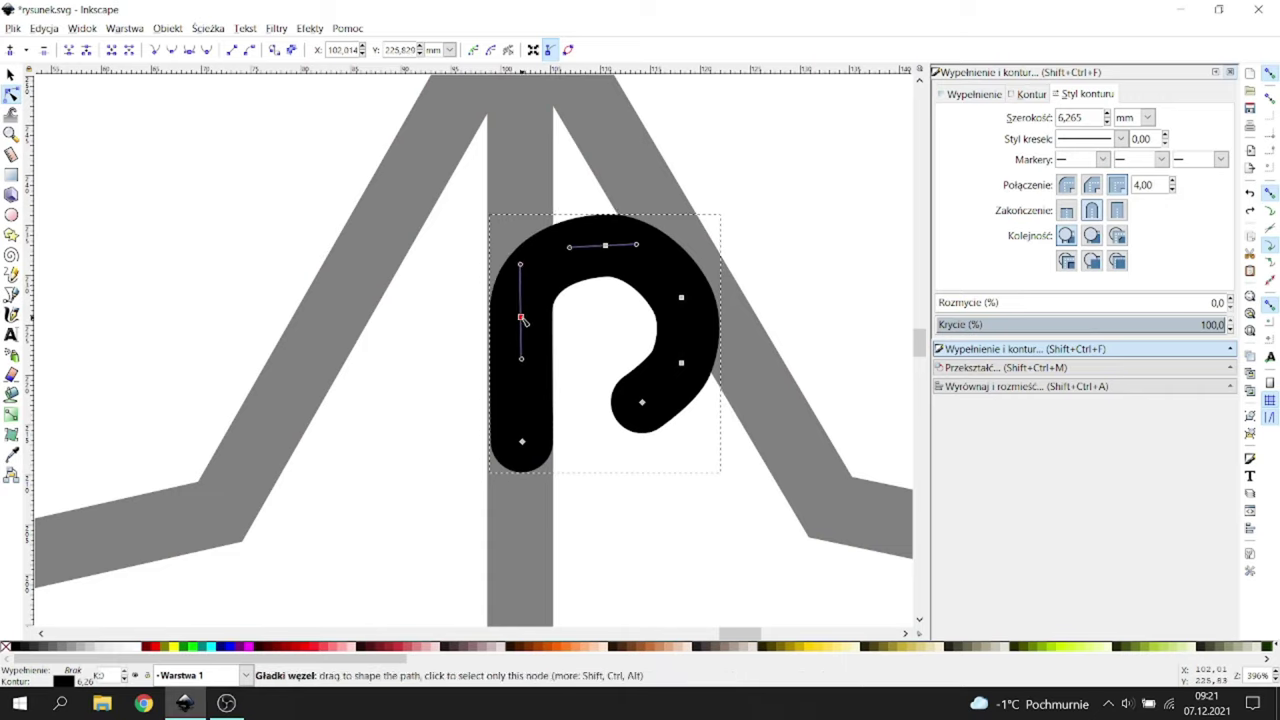
drag(521, 441, 521, 443)
Step: Raise the hook's peak node, delete the inner node nearest its free end, and shift that end slightly inwards and down
drag(606, 246, 603, 226)
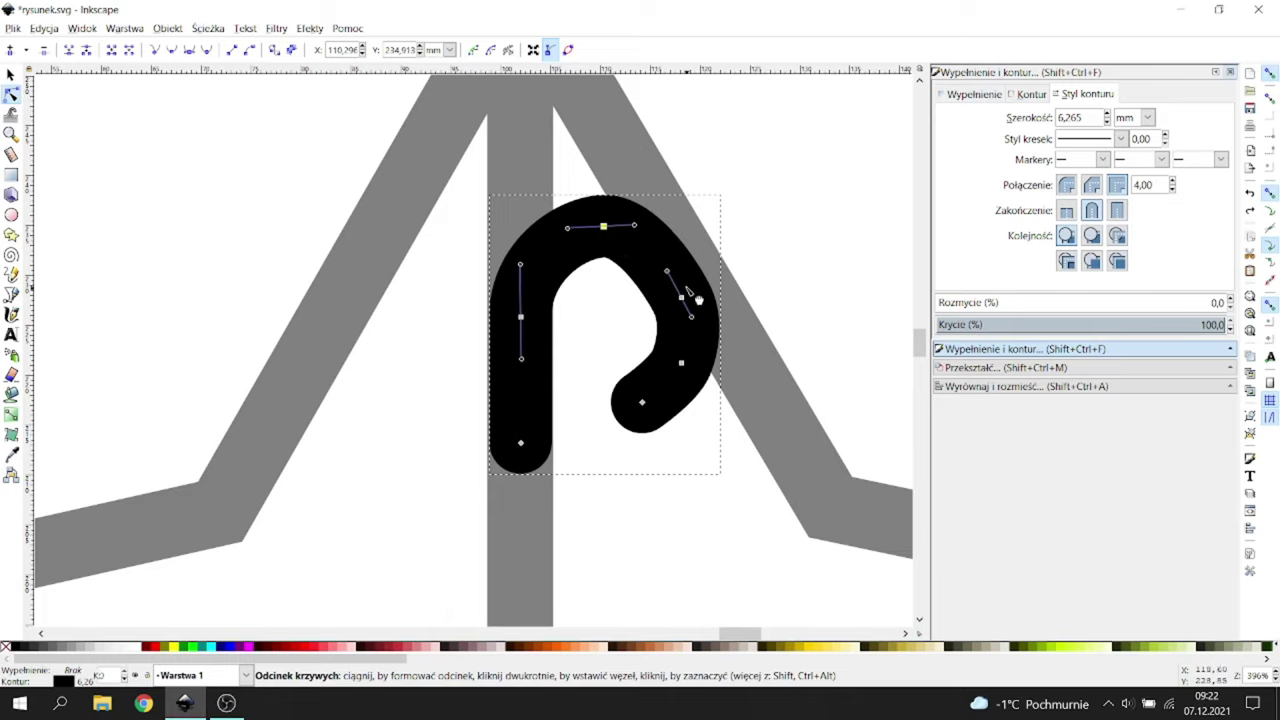
drag(667, 270, 680, 268)
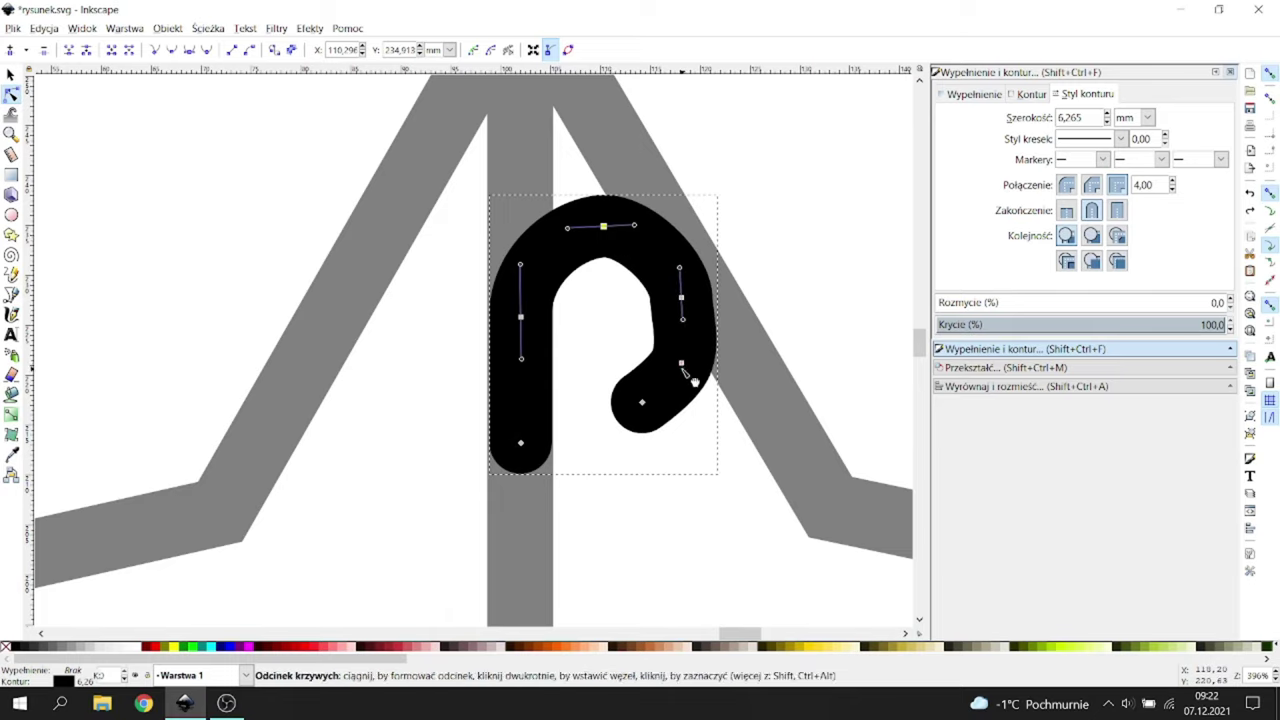
click(682, 365)
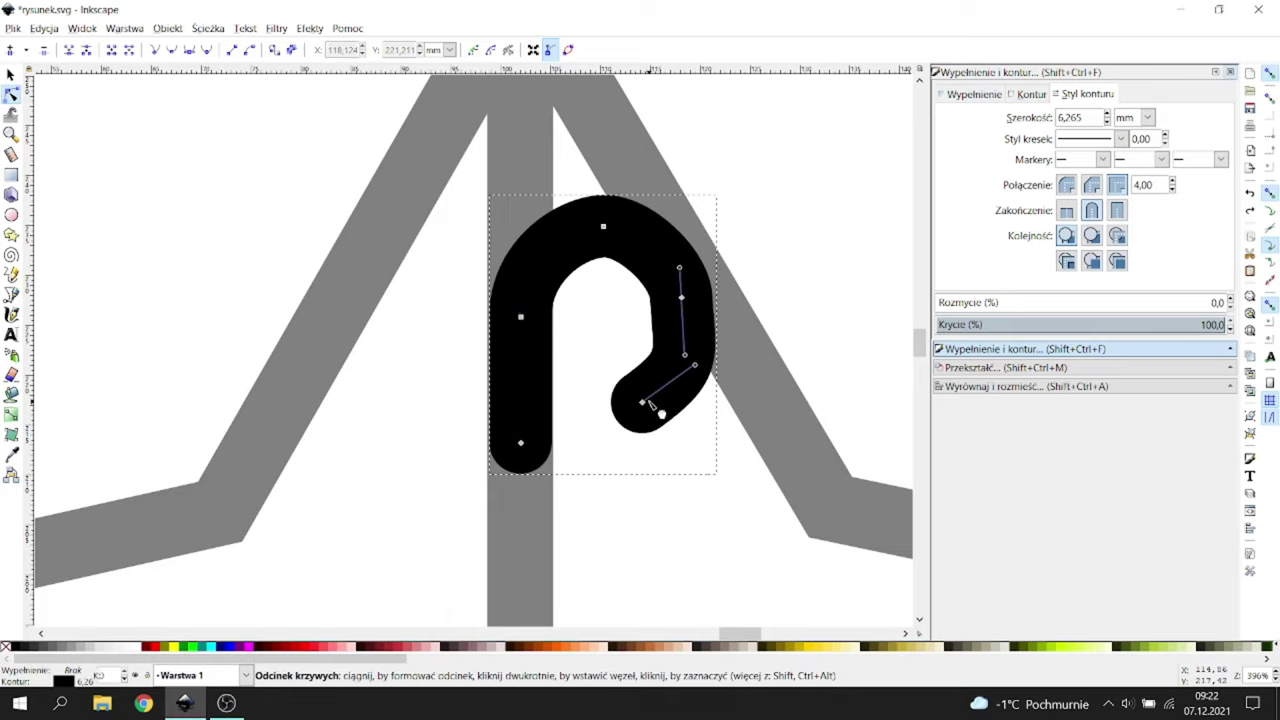
drag(657, 415, 655, 408)
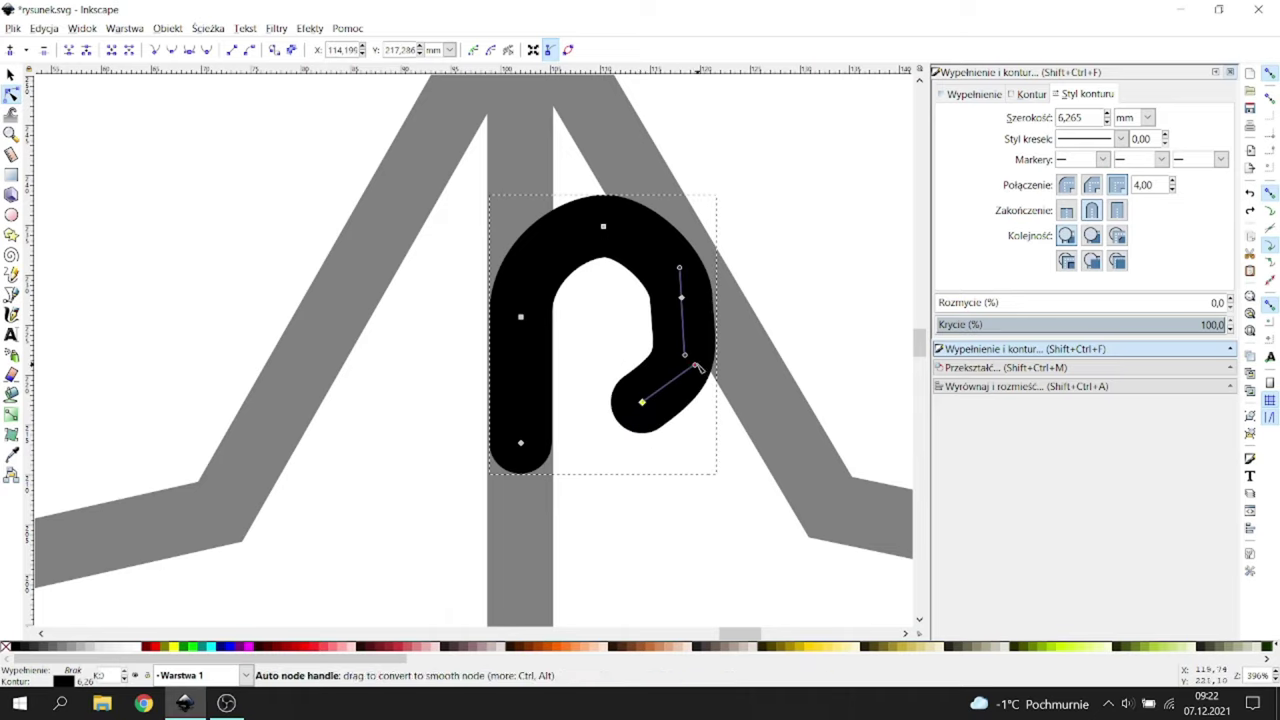
drag(699, 368, 705, 366)
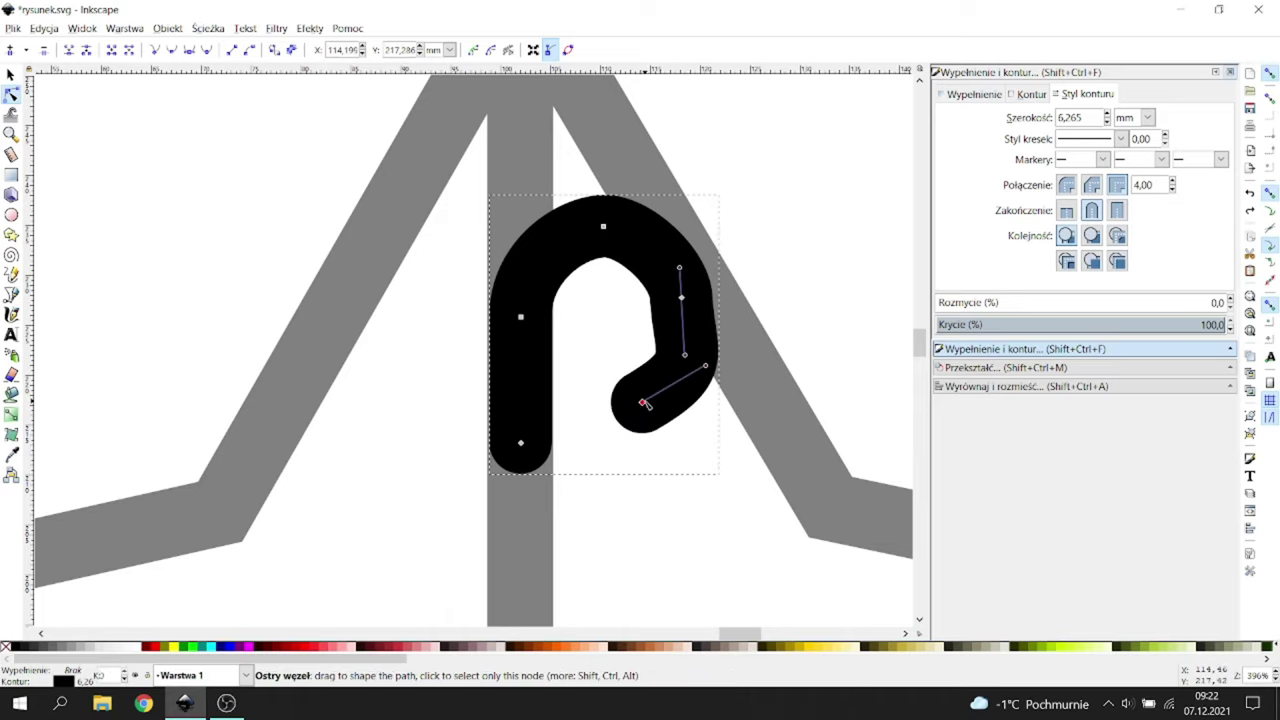
drag(645, 403, 630, 409)
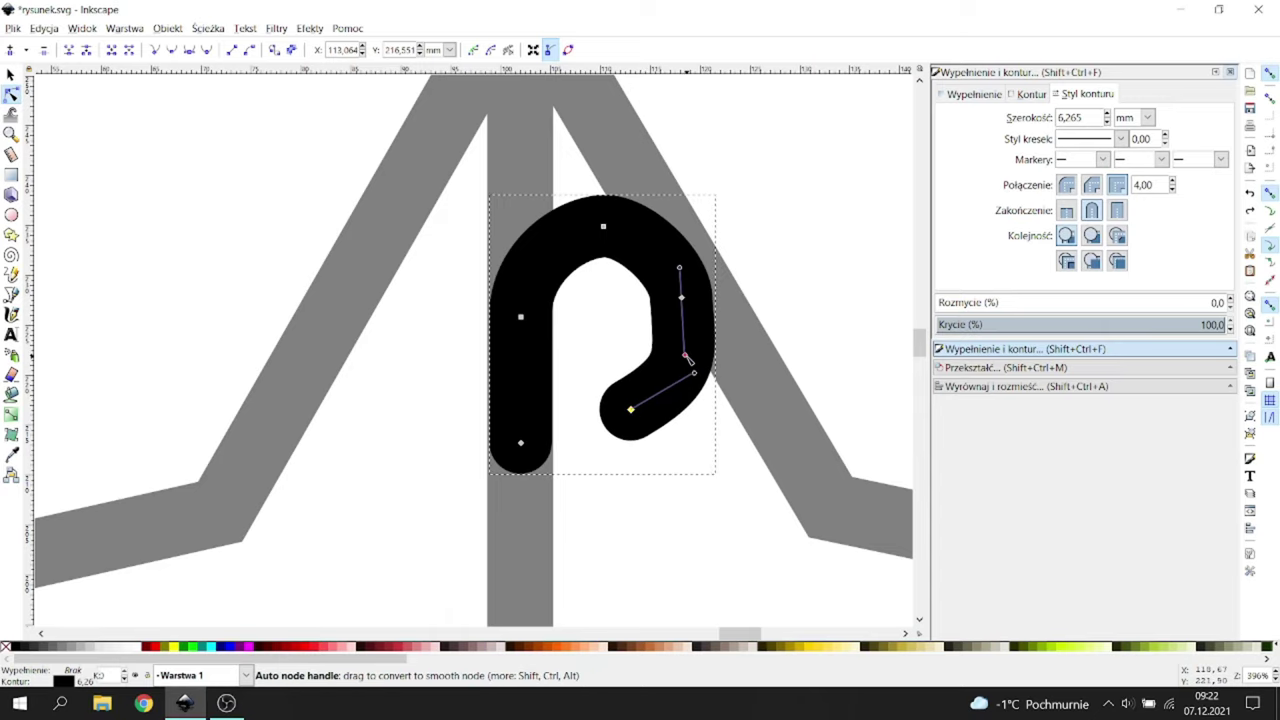
Step: Round the hook's outer curve by adjusting its peak and outer node handles, and lift and bend the free end
drag(686, 349, 682, 248)
drag(567, 228, 686, 252)
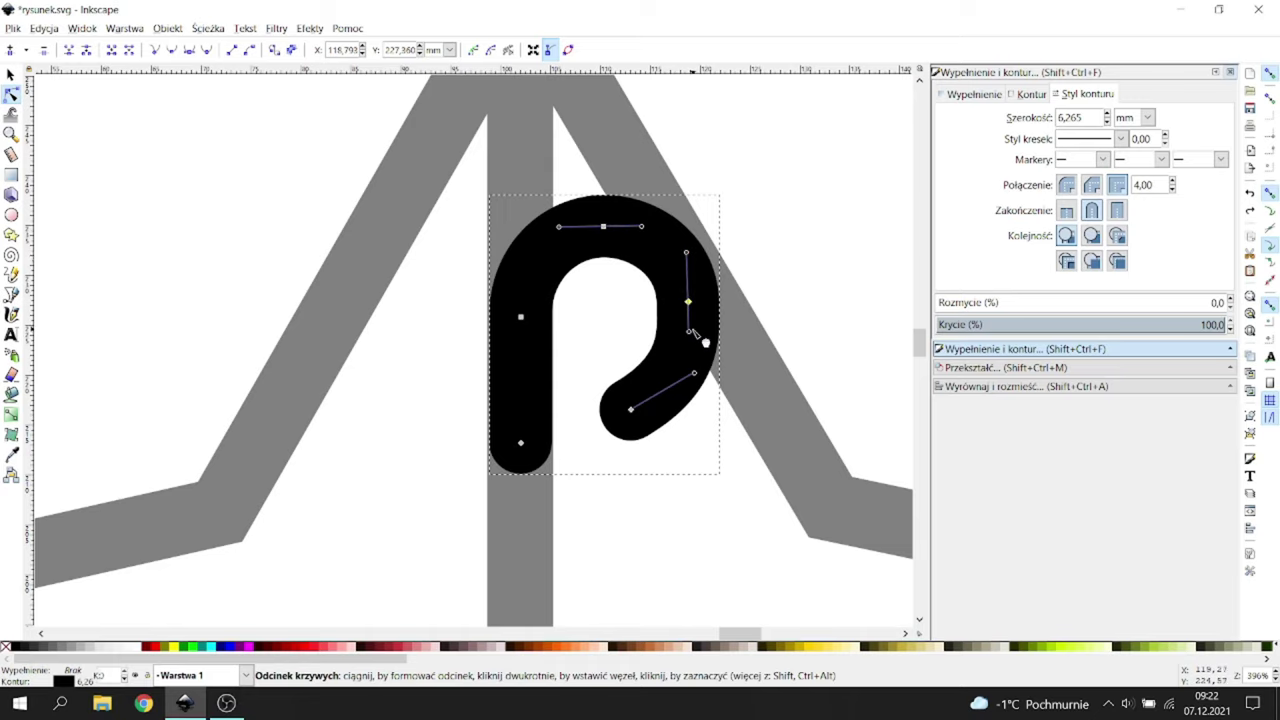
drag(688, 330, 692, 336)
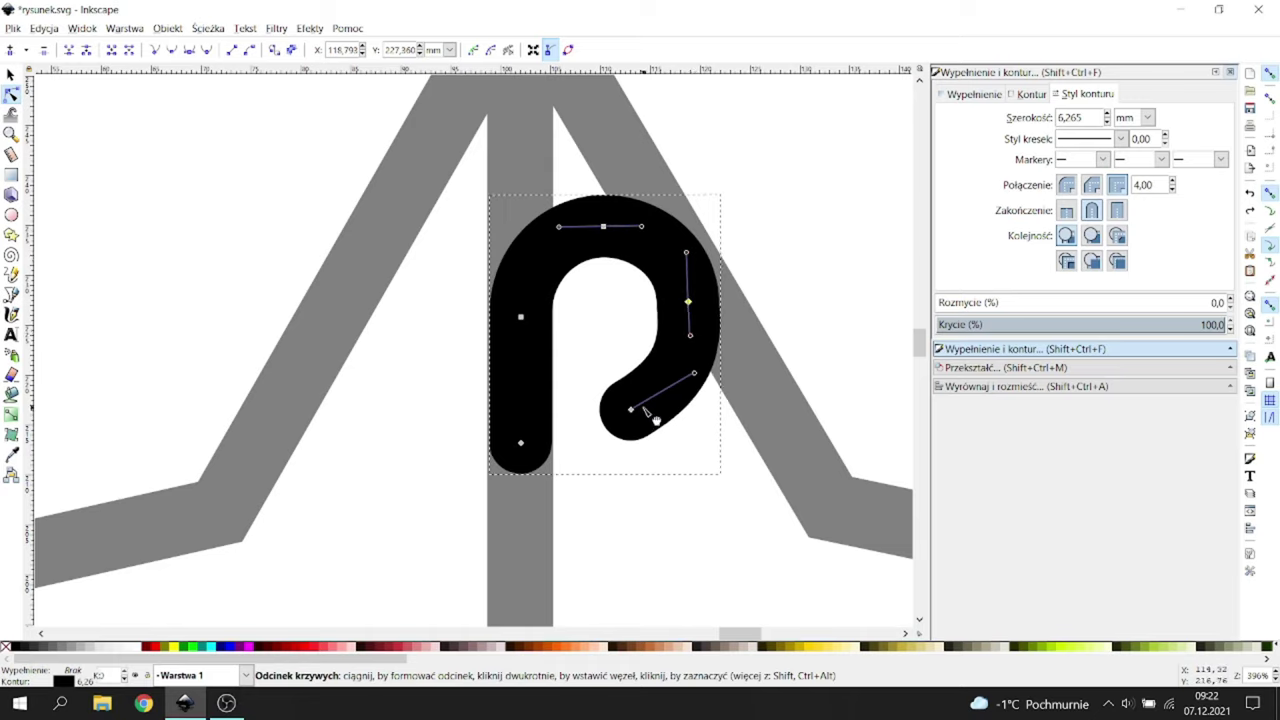
drag(630, 409, 631, 397)
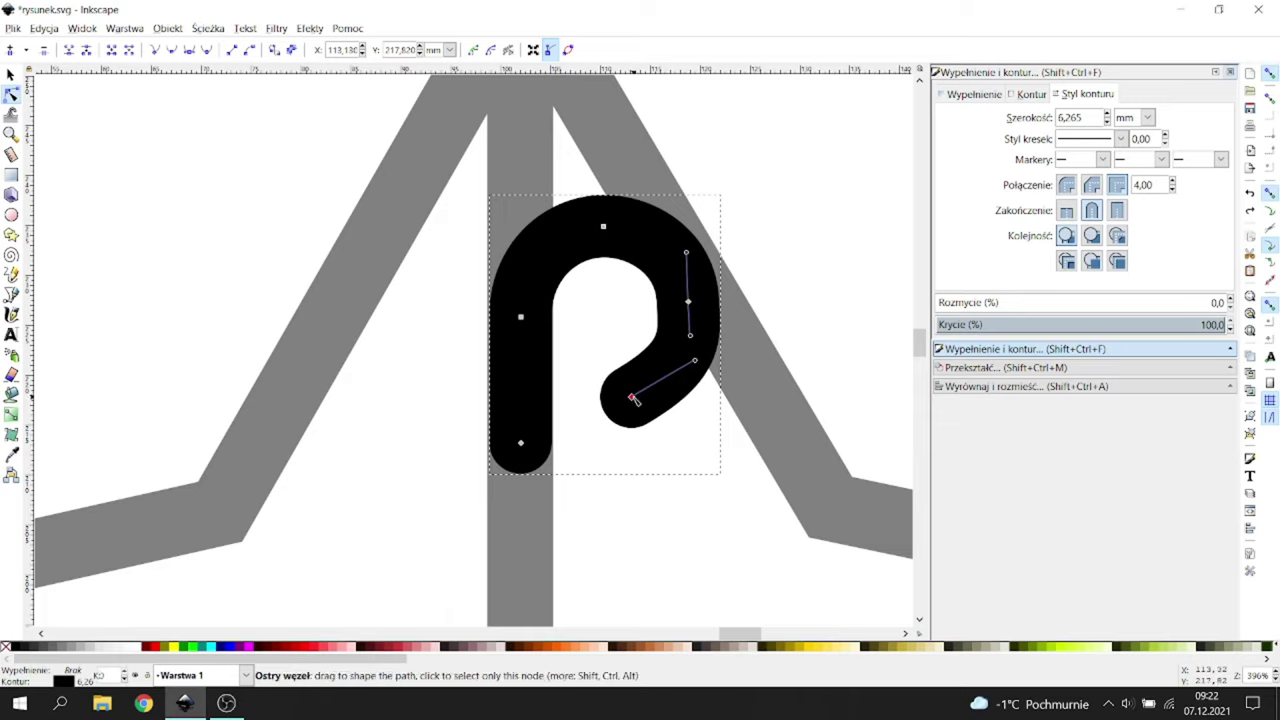
drag(695, 363, 693, 386)
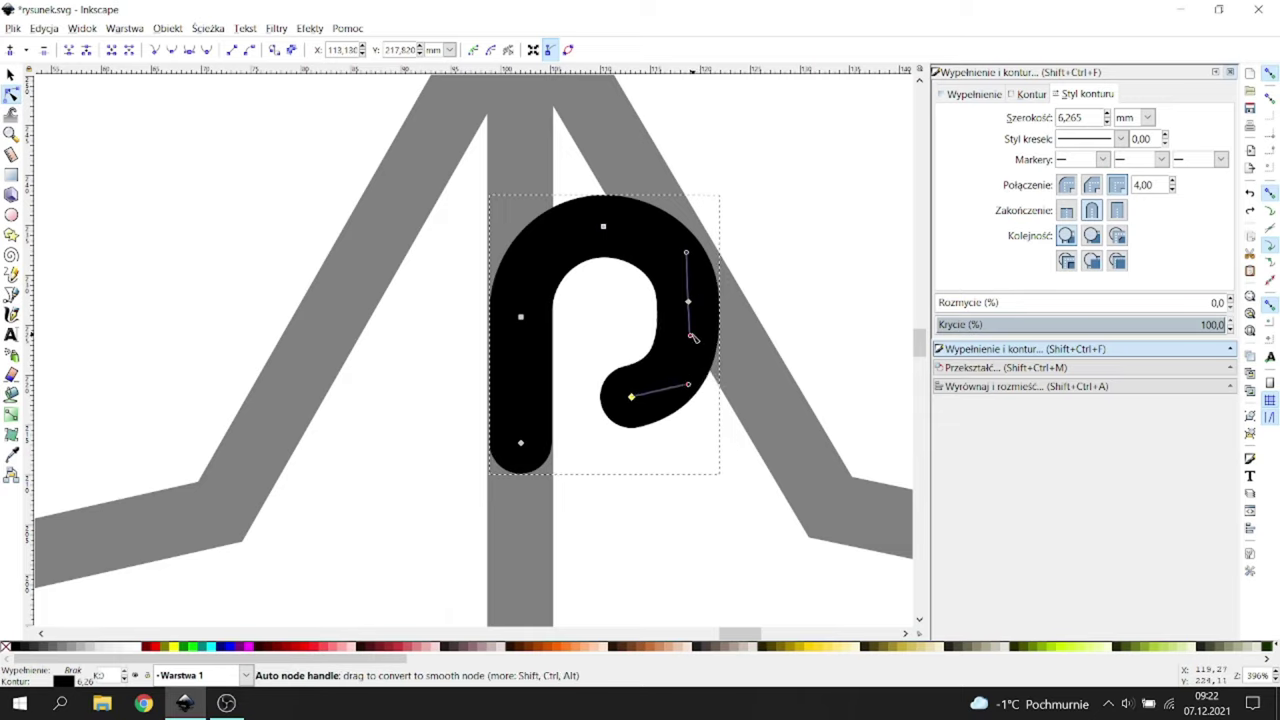
drag(691, 338, 690, 340)
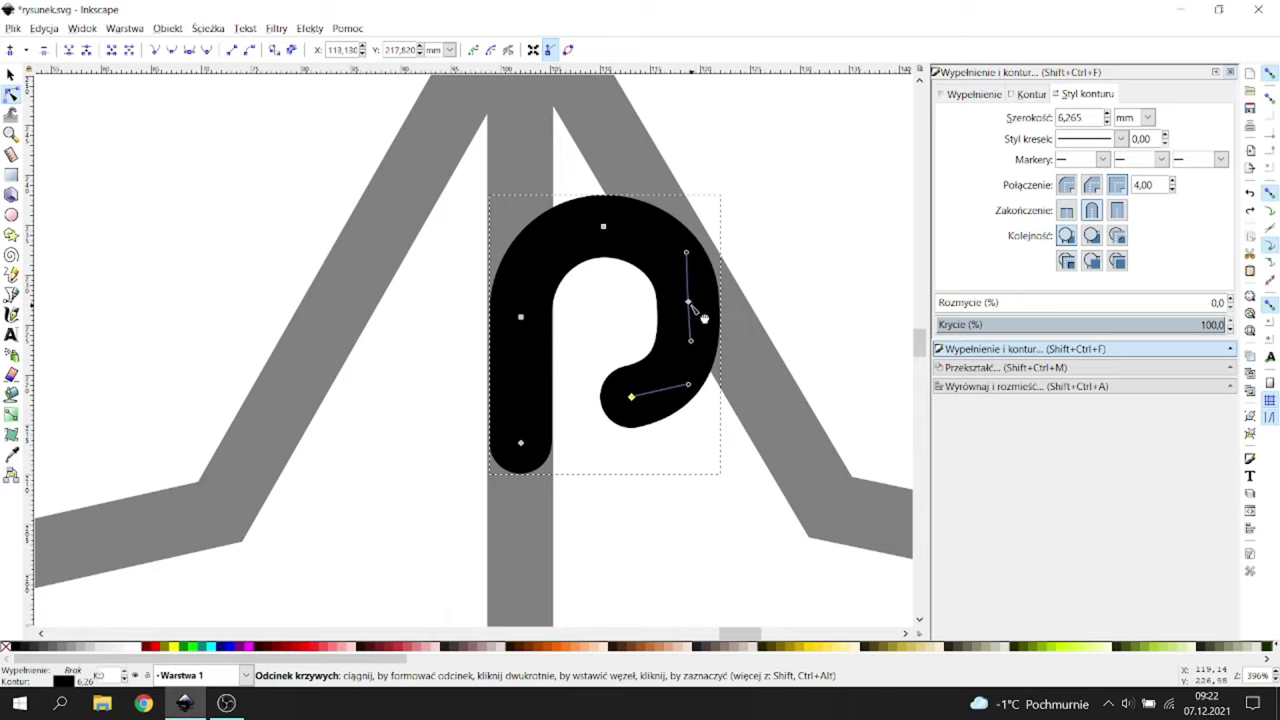
Step: Shift the hook's outermost node slightly outwards and fine-tune its handles and the free end's handle
click(688, 301)
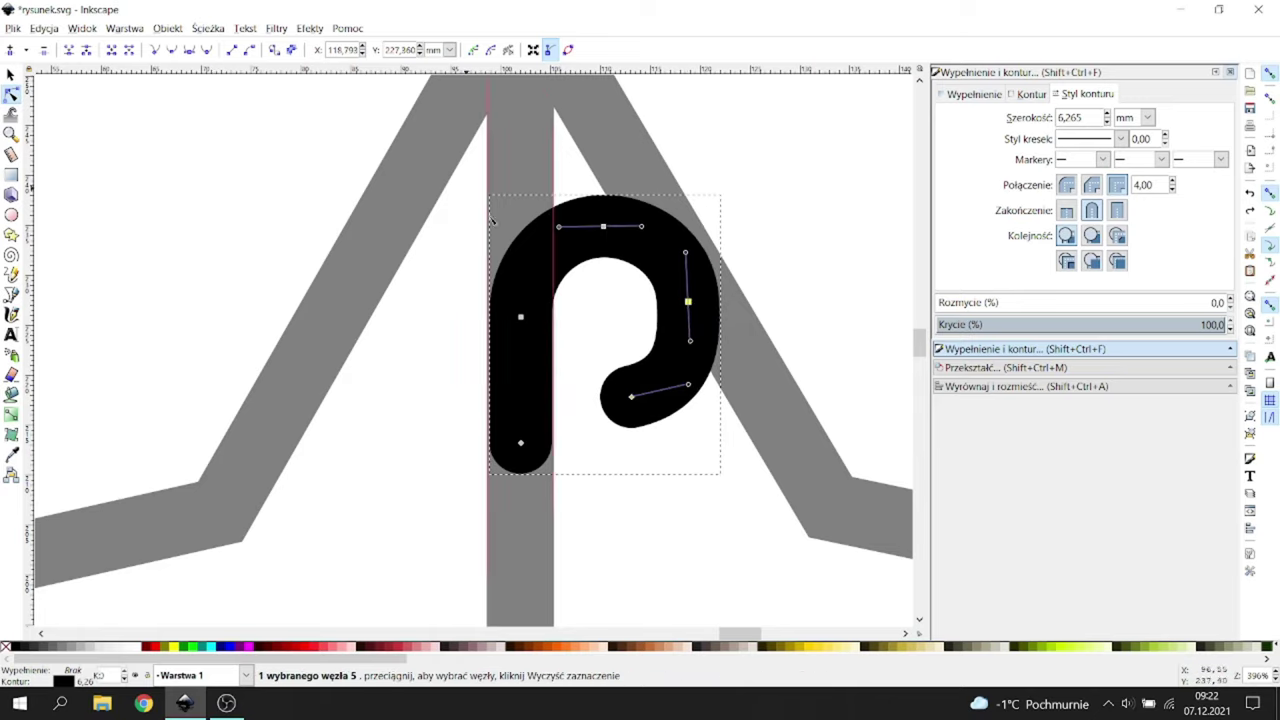
drag(688, 301, 693, 303)
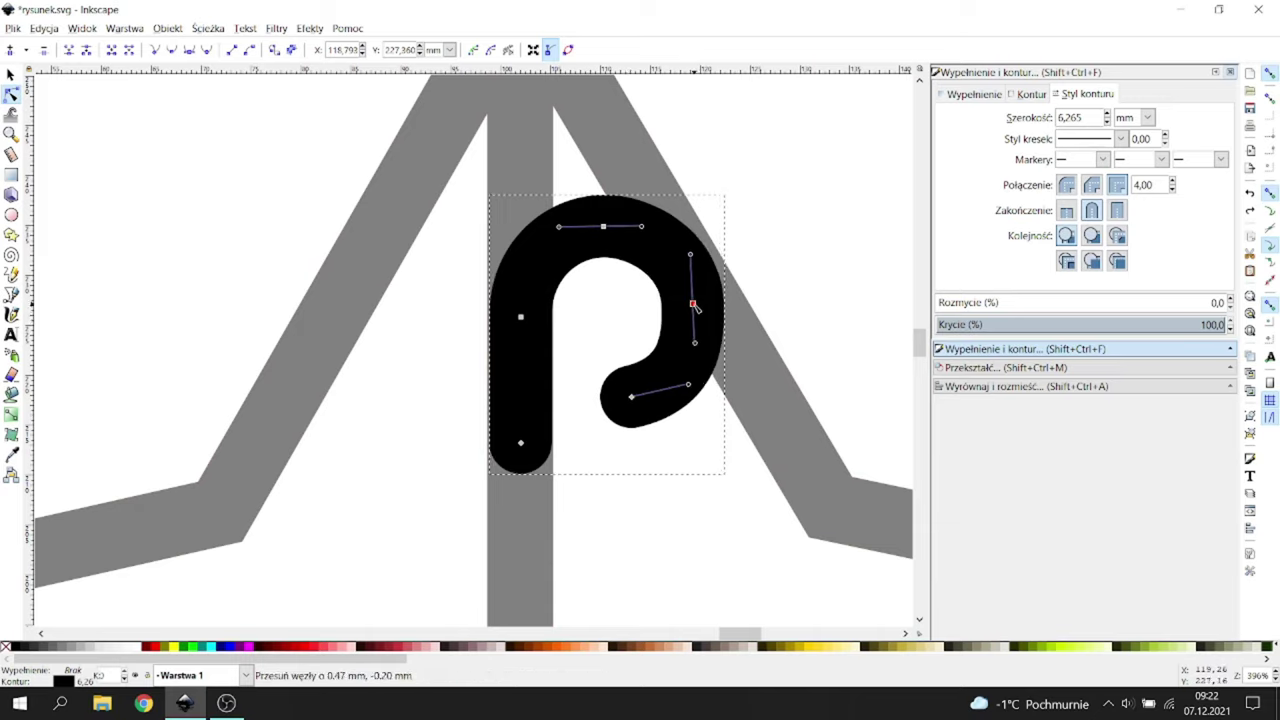
drag(690, 255, 686, 249)
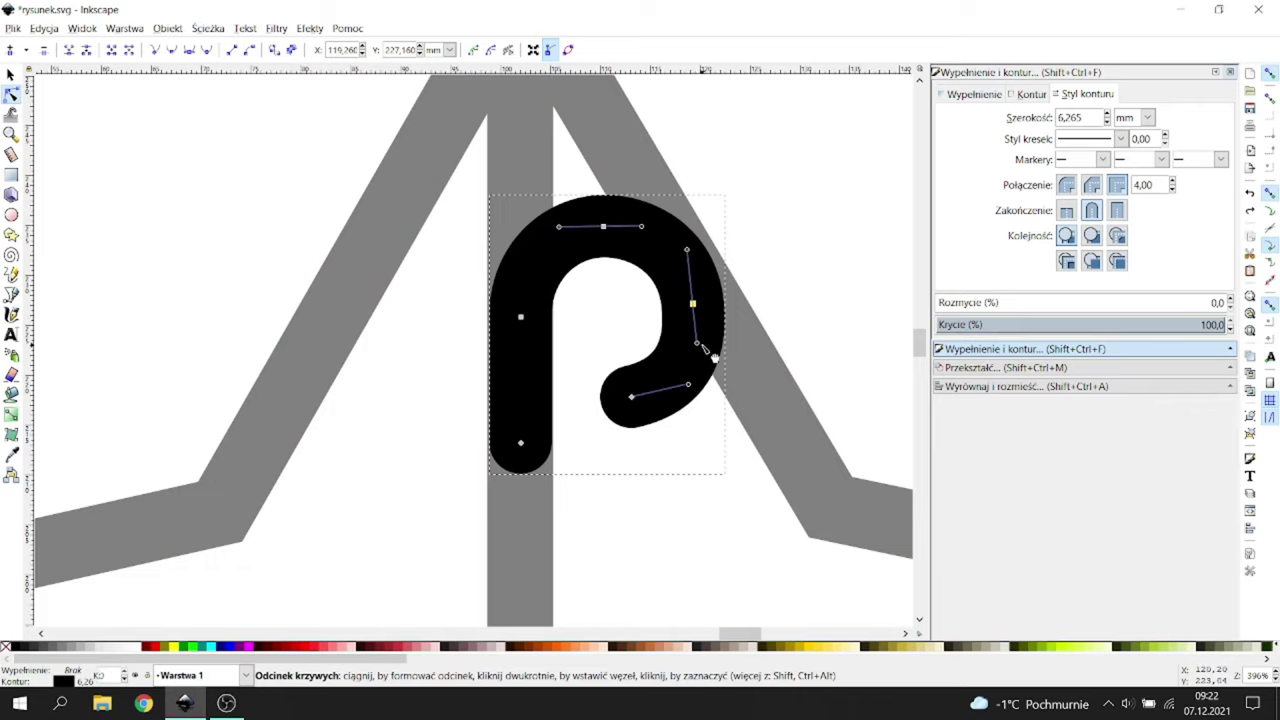
drag(697, 343, 695, 338)
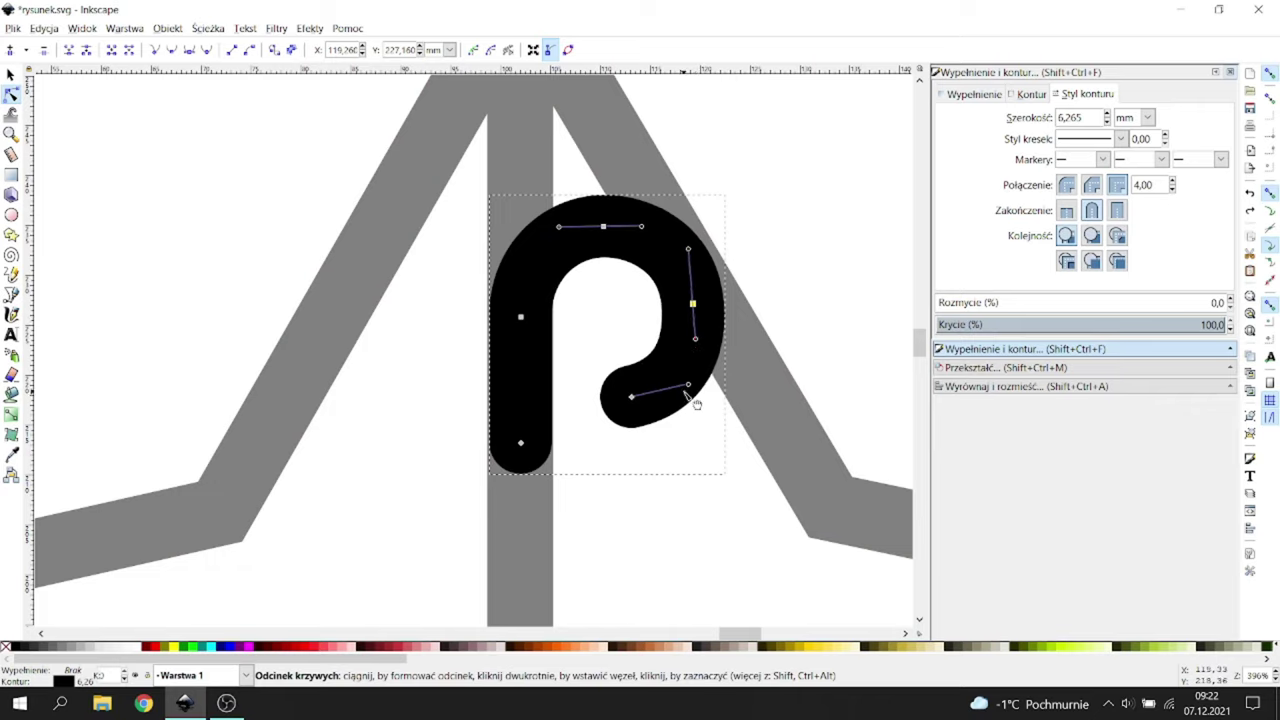
drag(688, 385, 682, 387)
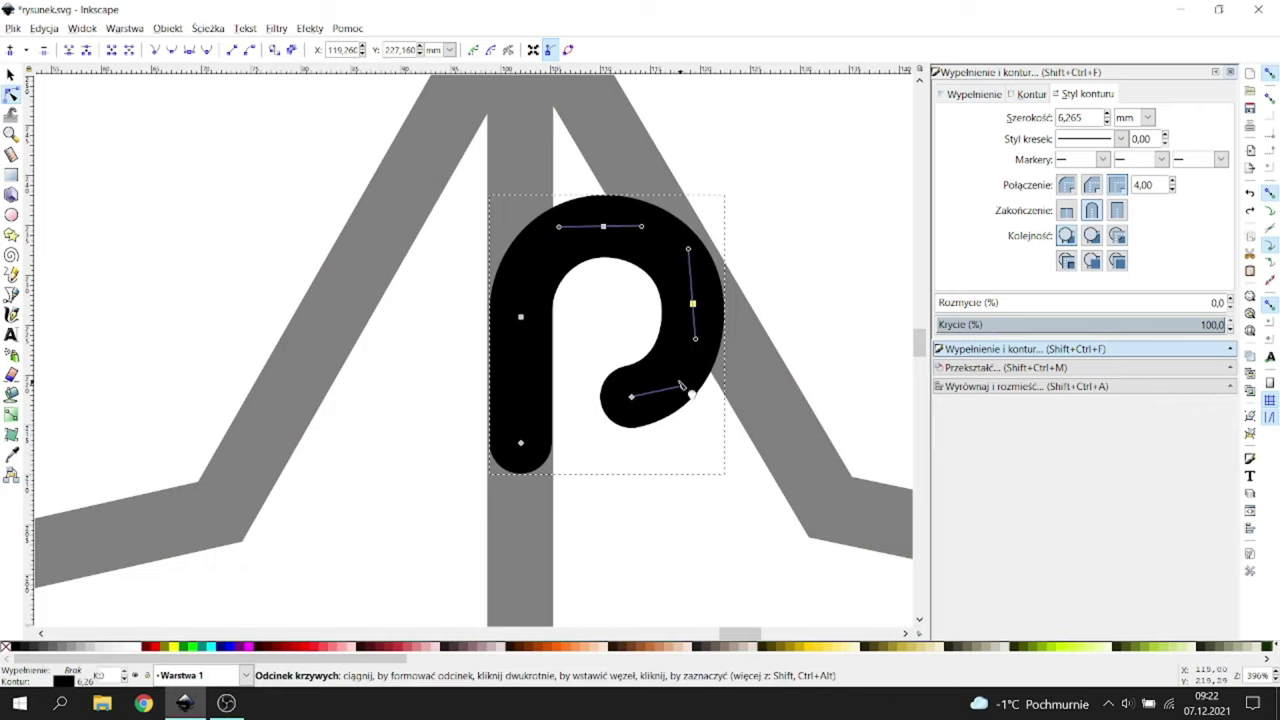
Step: Convert the hook's stroke to a path, and place a horizontally flipped duplicate with its stem overlapping the original's
click(289, 50)
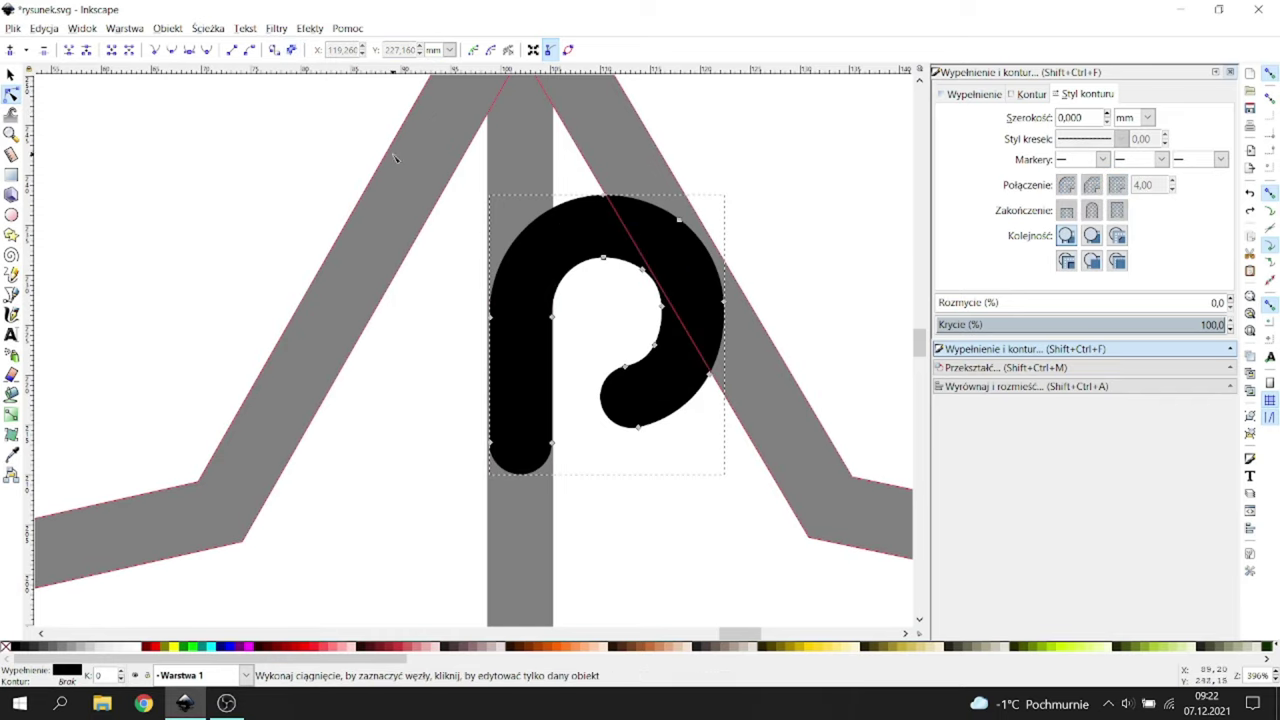
key(s)
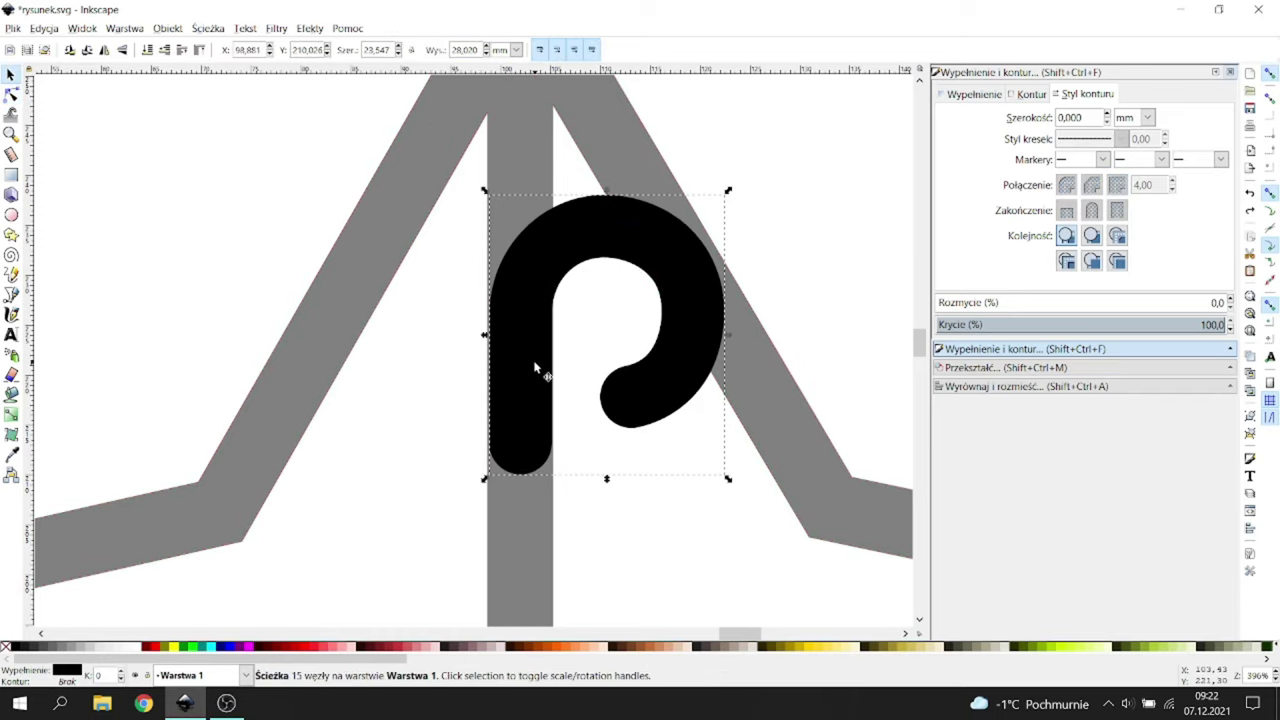
key(ctrl+d)
click(104, 50)
drag(686, 443, 512, 422)
Step: Combine the hook and its mirrored copy into one shape with Union
shift+click(588, 216)
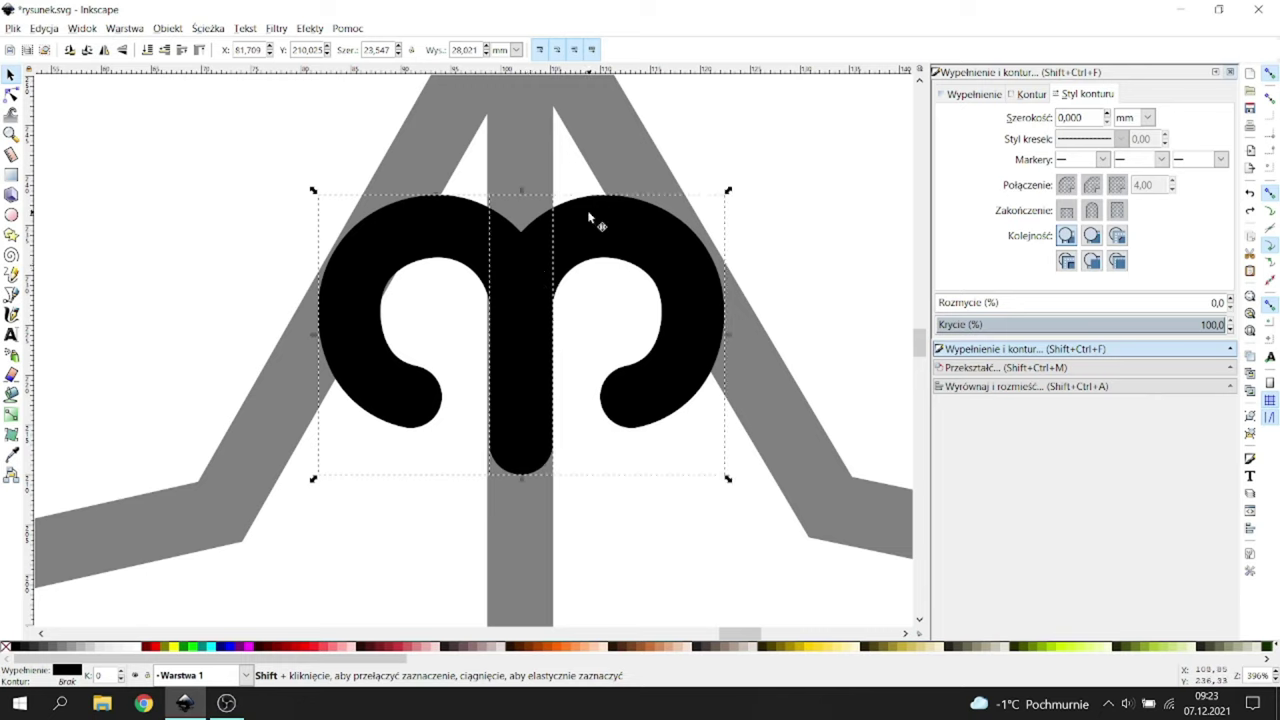
click(974, 388)
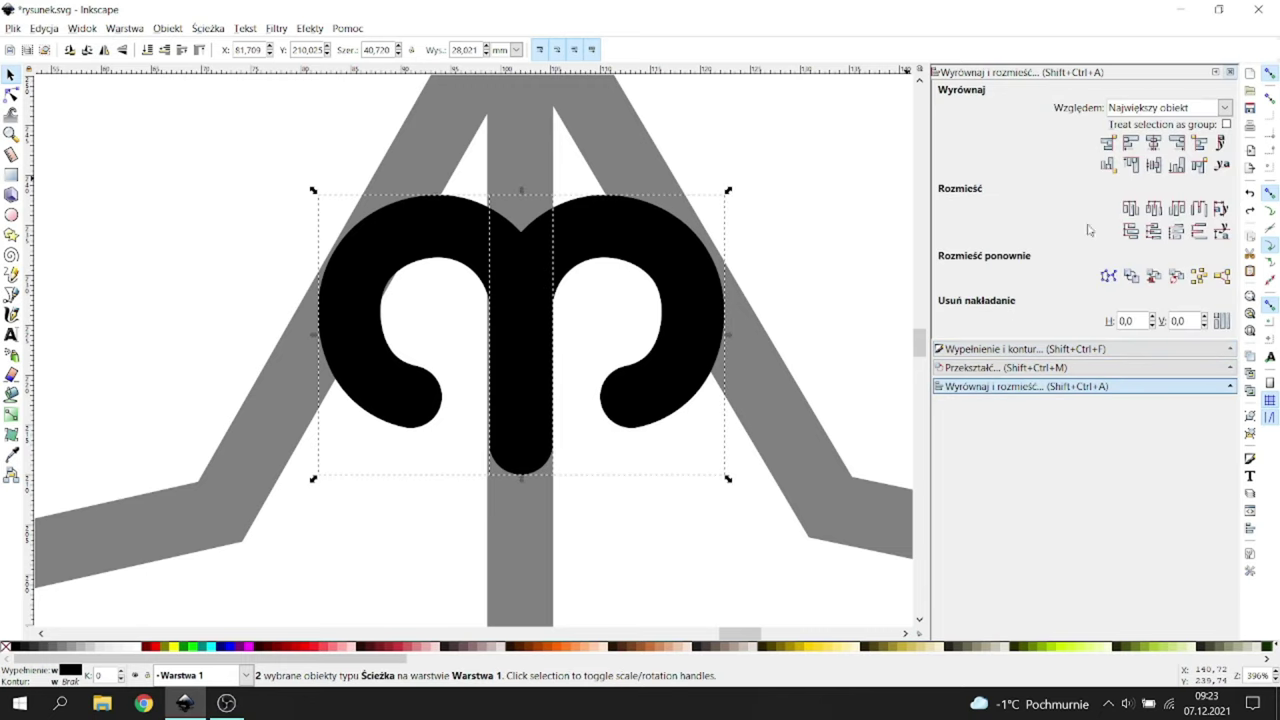
shift+click(511, 161)
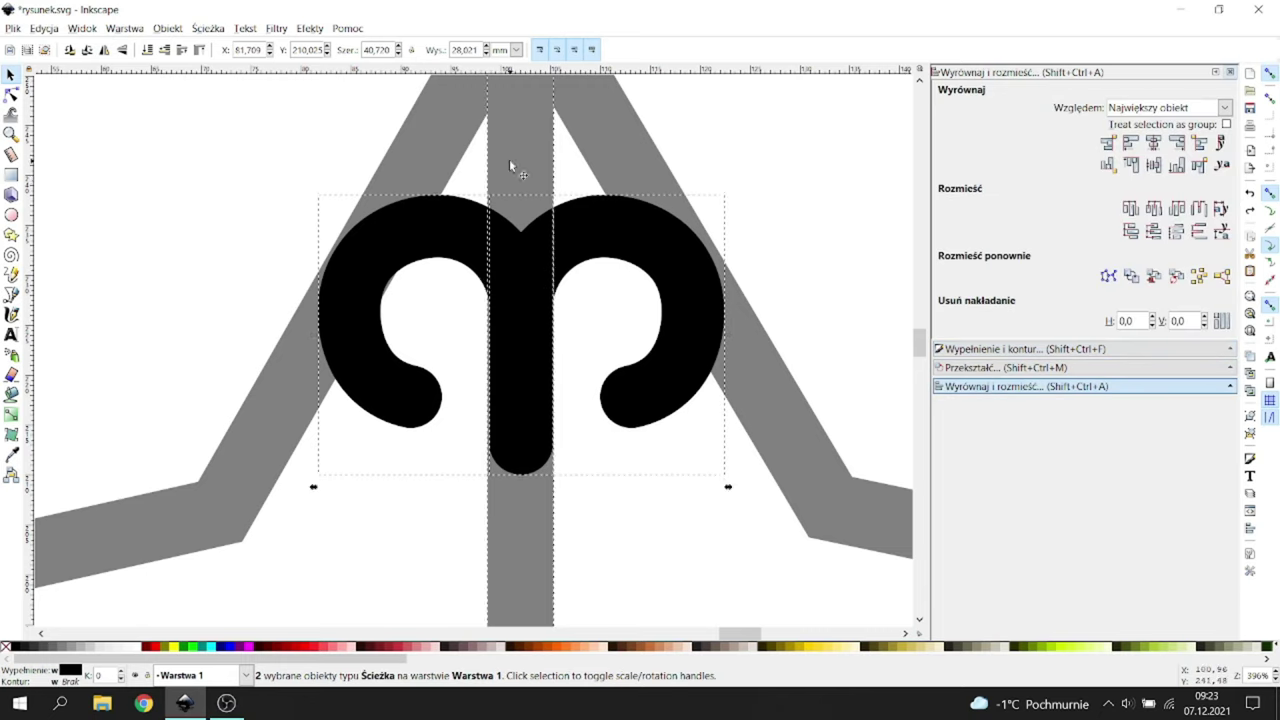
click(623, 268)
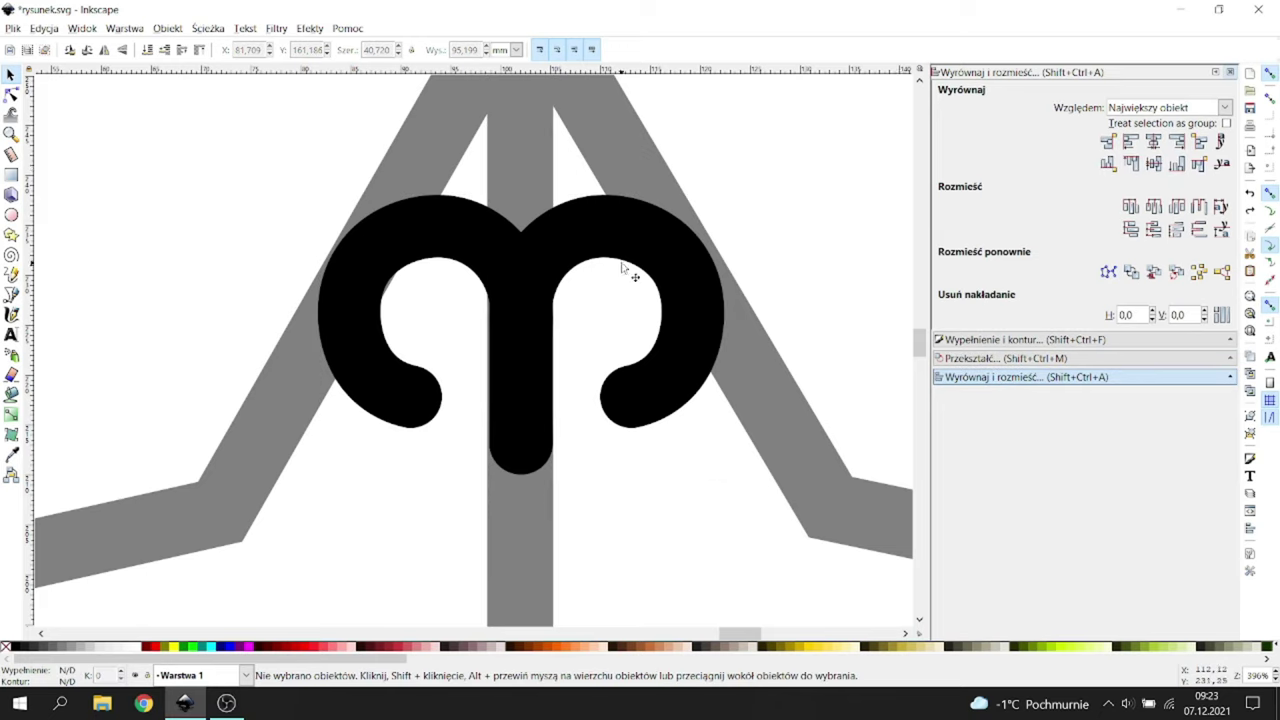
click(593, 233)
shift+click(452, 236)
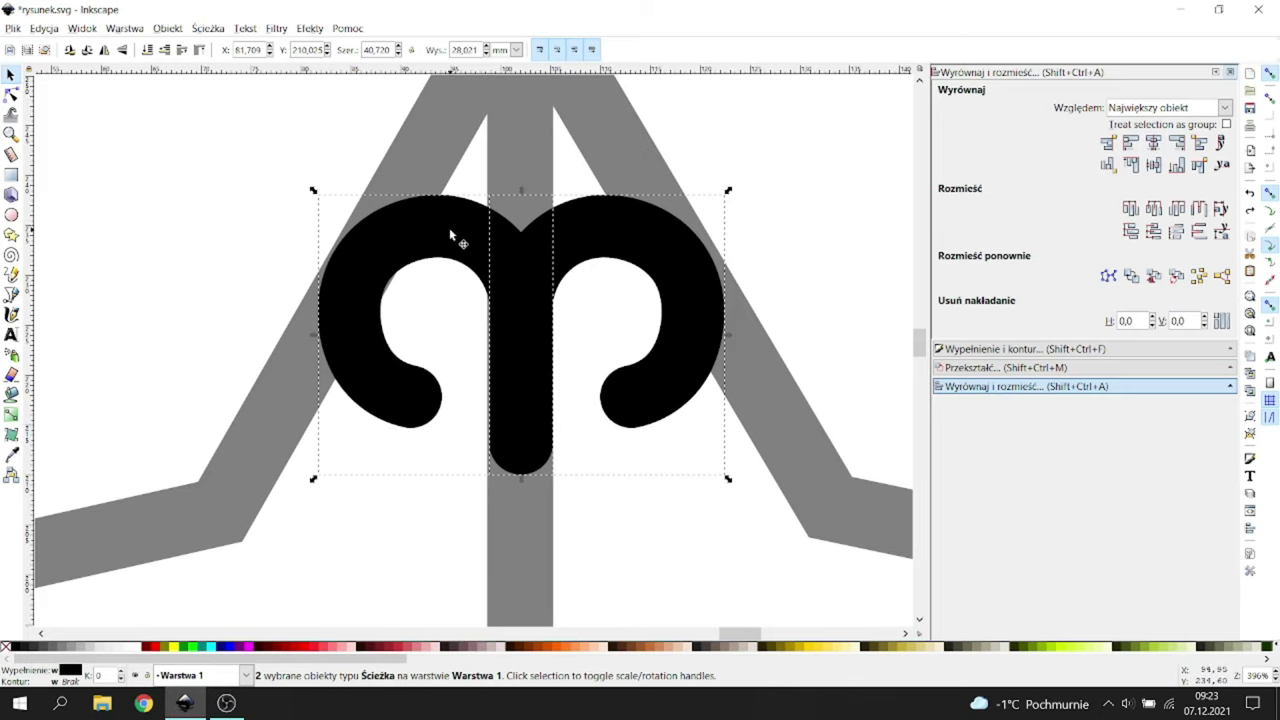
click(208, 28)
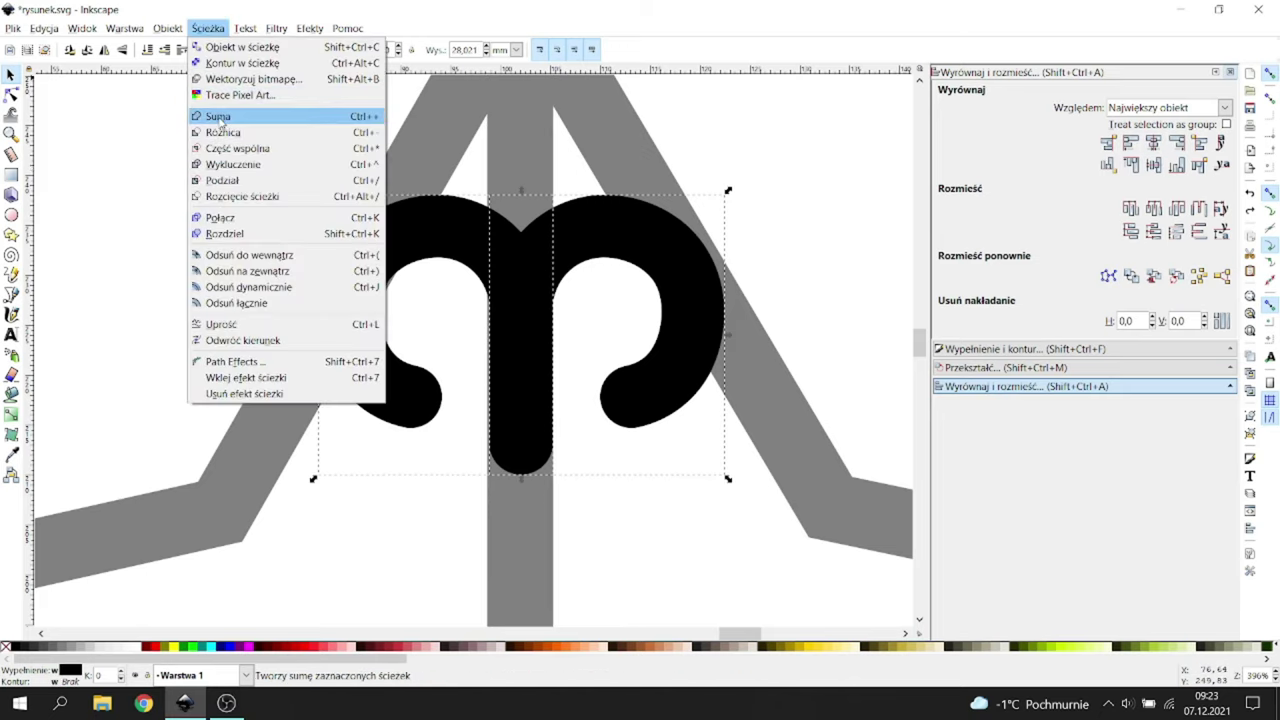
click(235, 128)
Step: Centre the double hook horizontally on the vertical bar and clear the selection
shift+click(511, 162)
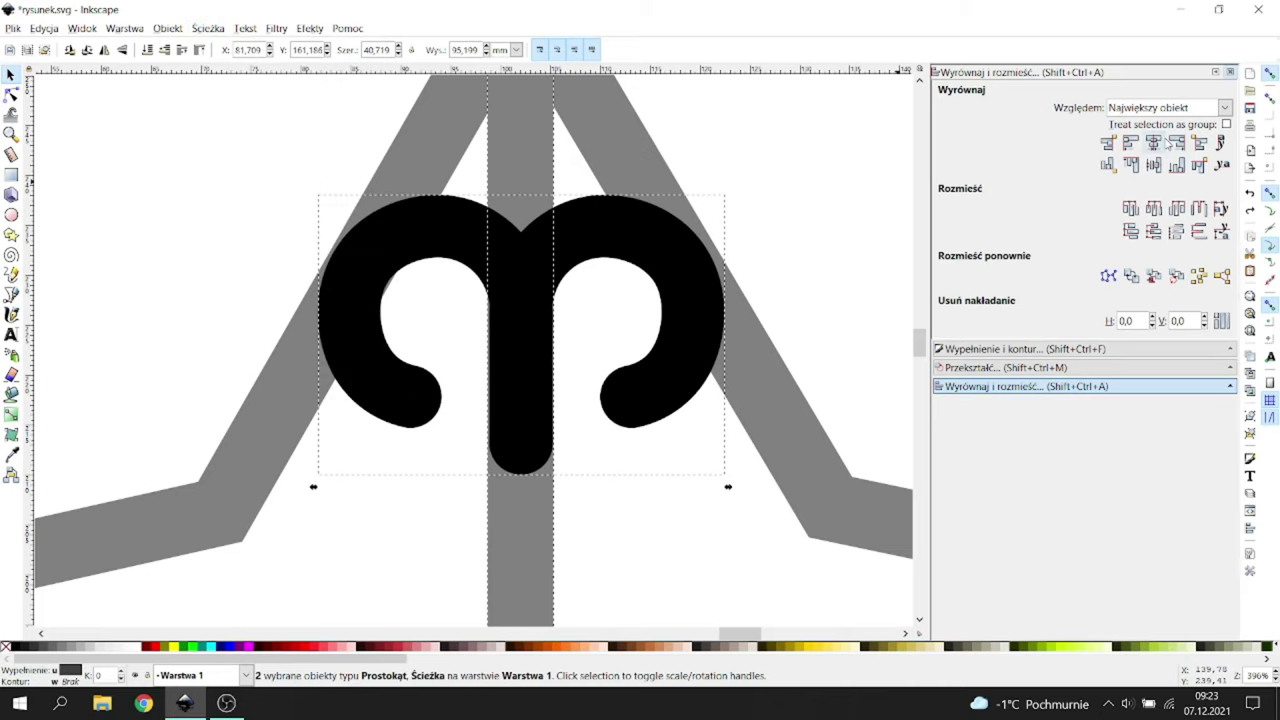
click(1156, 143)
click(743, 145)
Step: Try a duplicate of the double hook lower down on the vertical bar, and delete that duplicate
scroll(686, 171, down, 2)
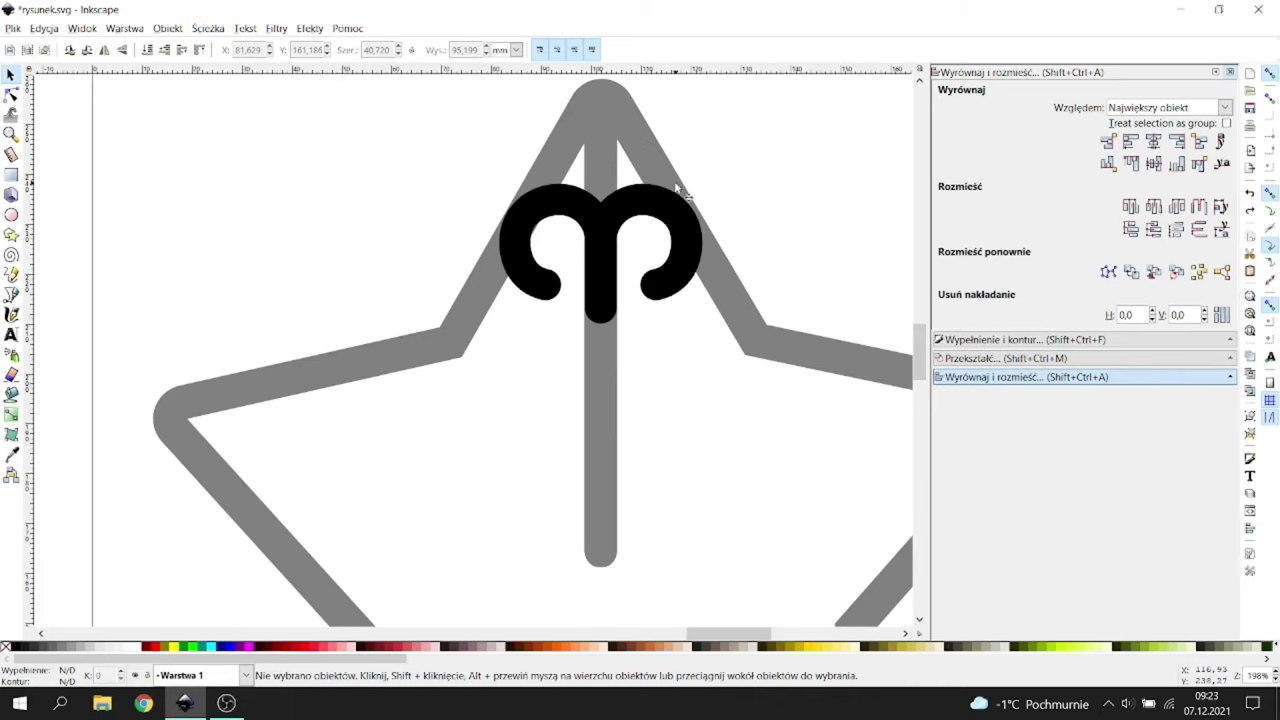
click(675, 228)
key(ctrl+d)
drag(666, 224, 597, 406)
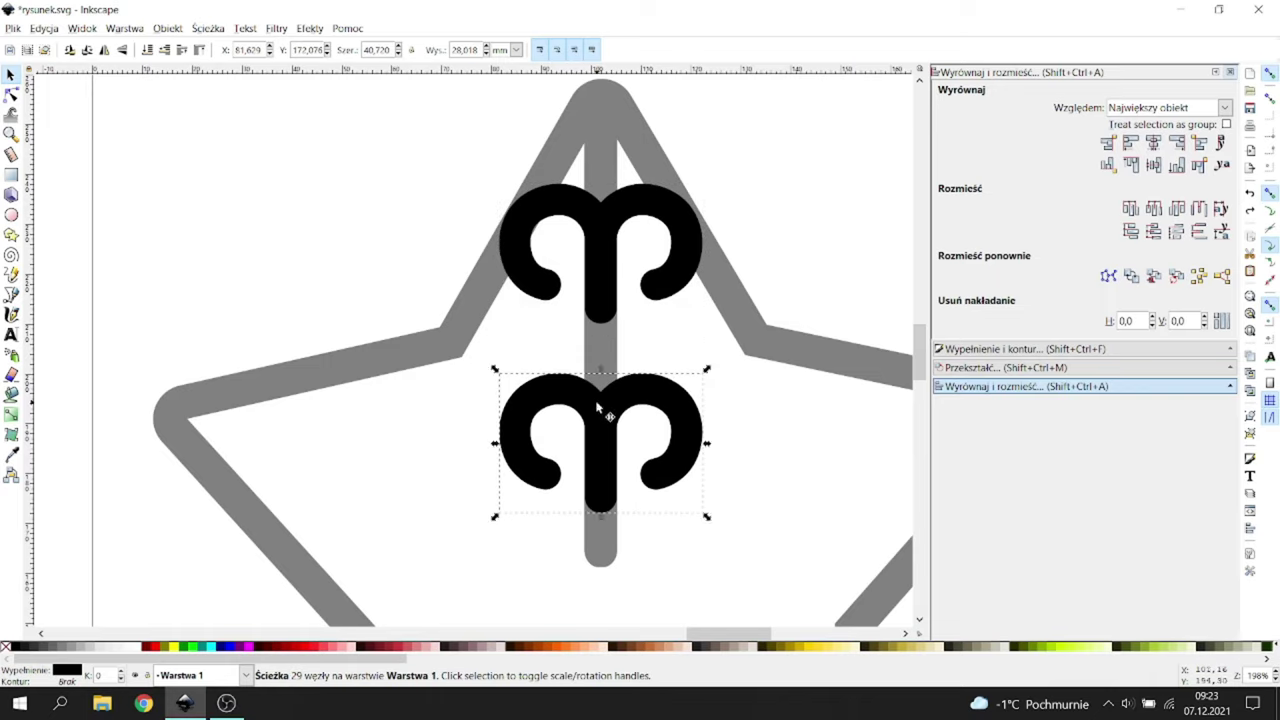
click(730, 395)
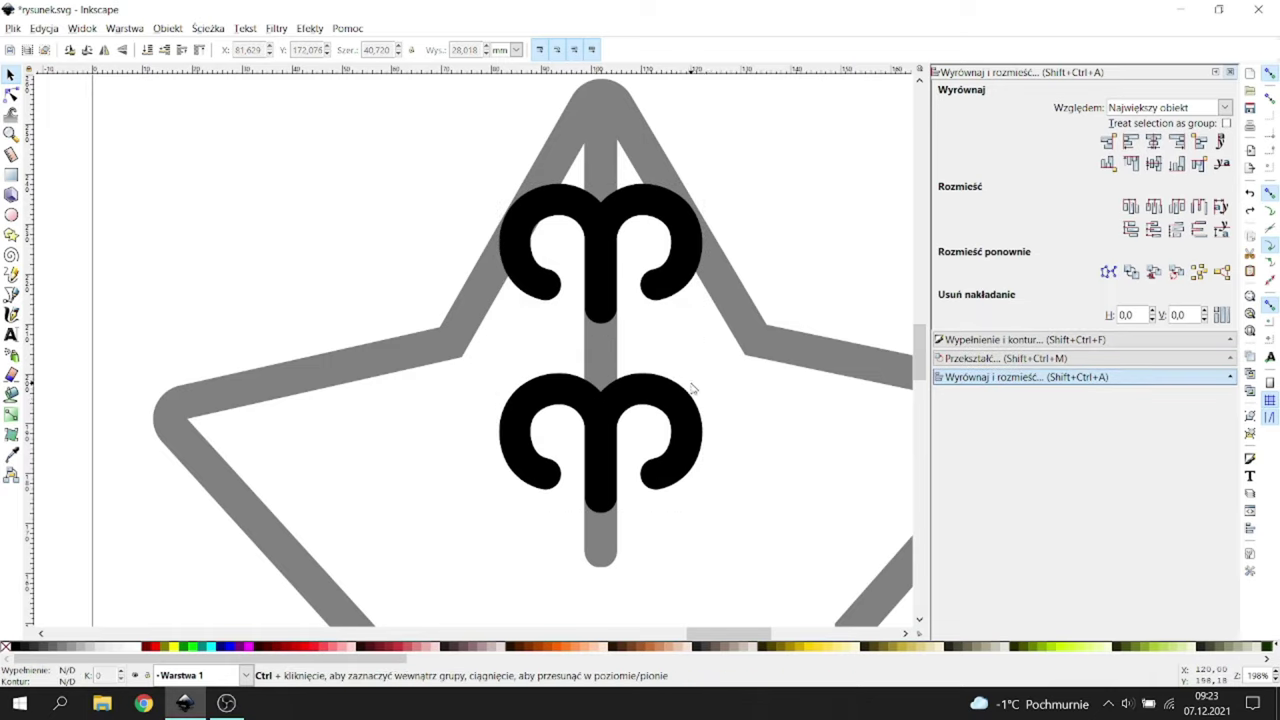
scroll(691, 386, down, 1)
click(645, 410)
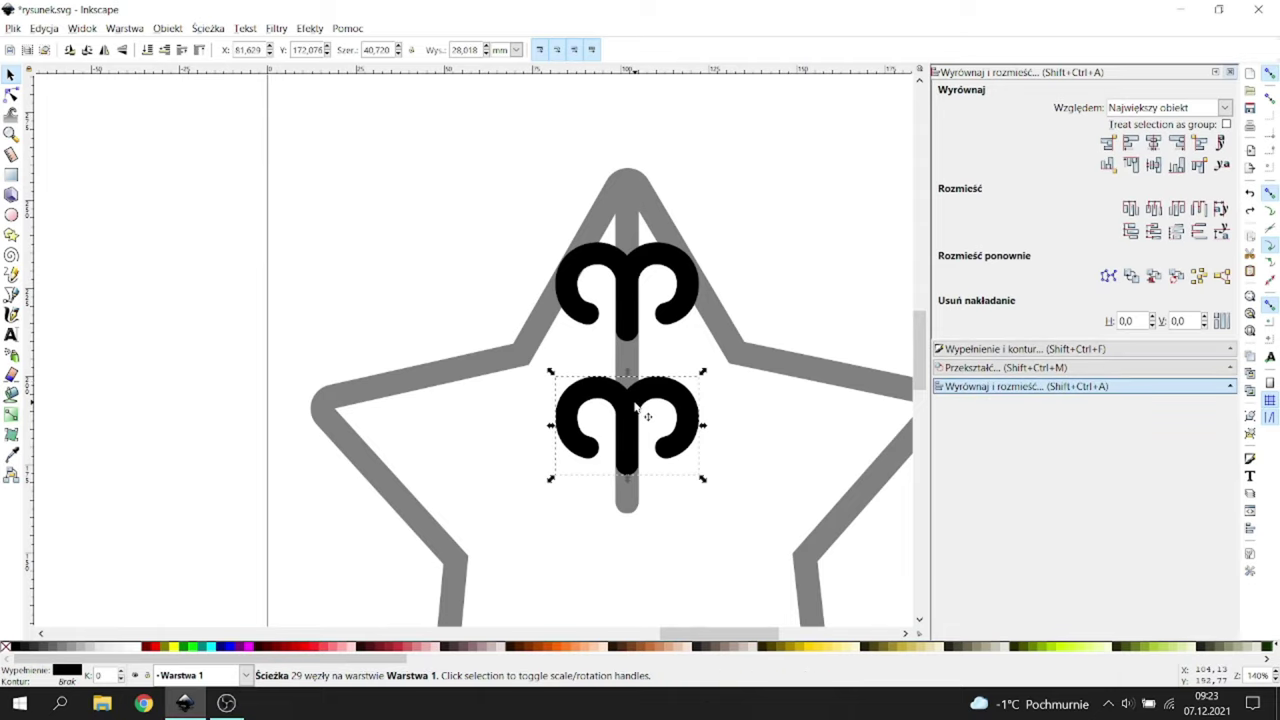
key(Delete)
Step: Draw an open hook-shaped path of straight segments with the Pen tool, rising from the vertical bar and bending round to the right below the double hook
scroll(638, 402, up, 1)
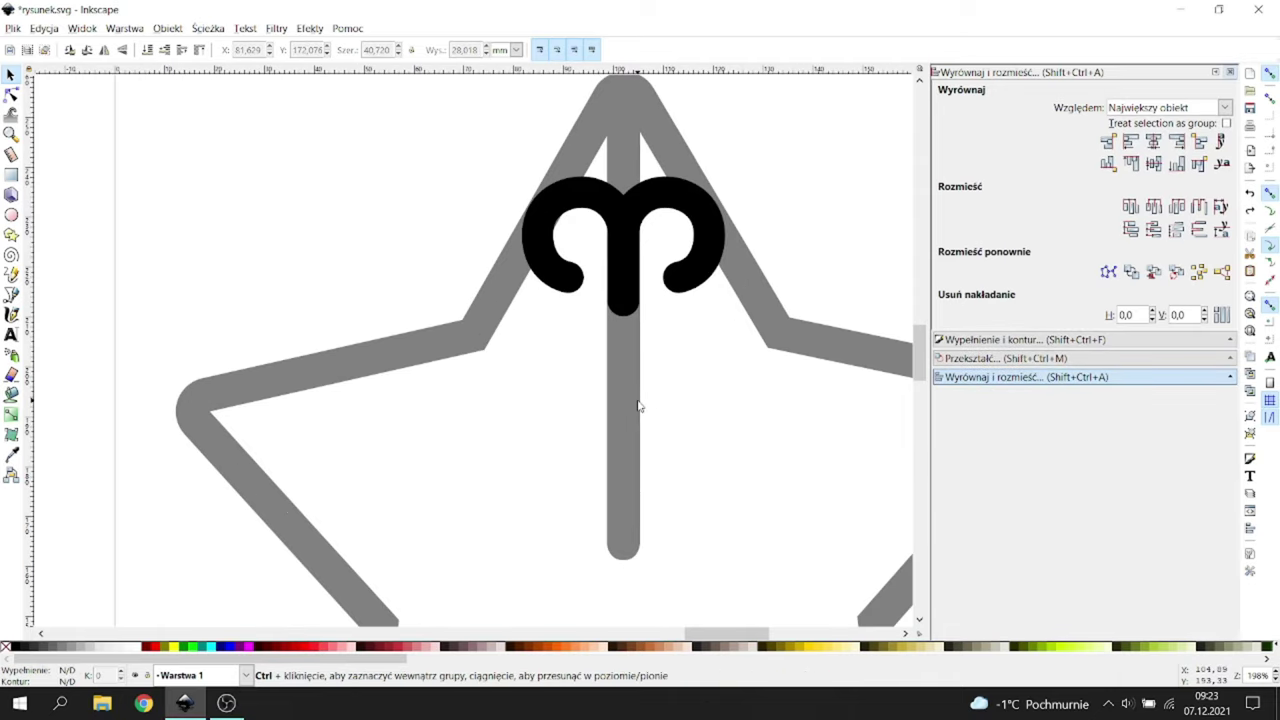
click(11, 294)
scroll(634, 443, right, 3)
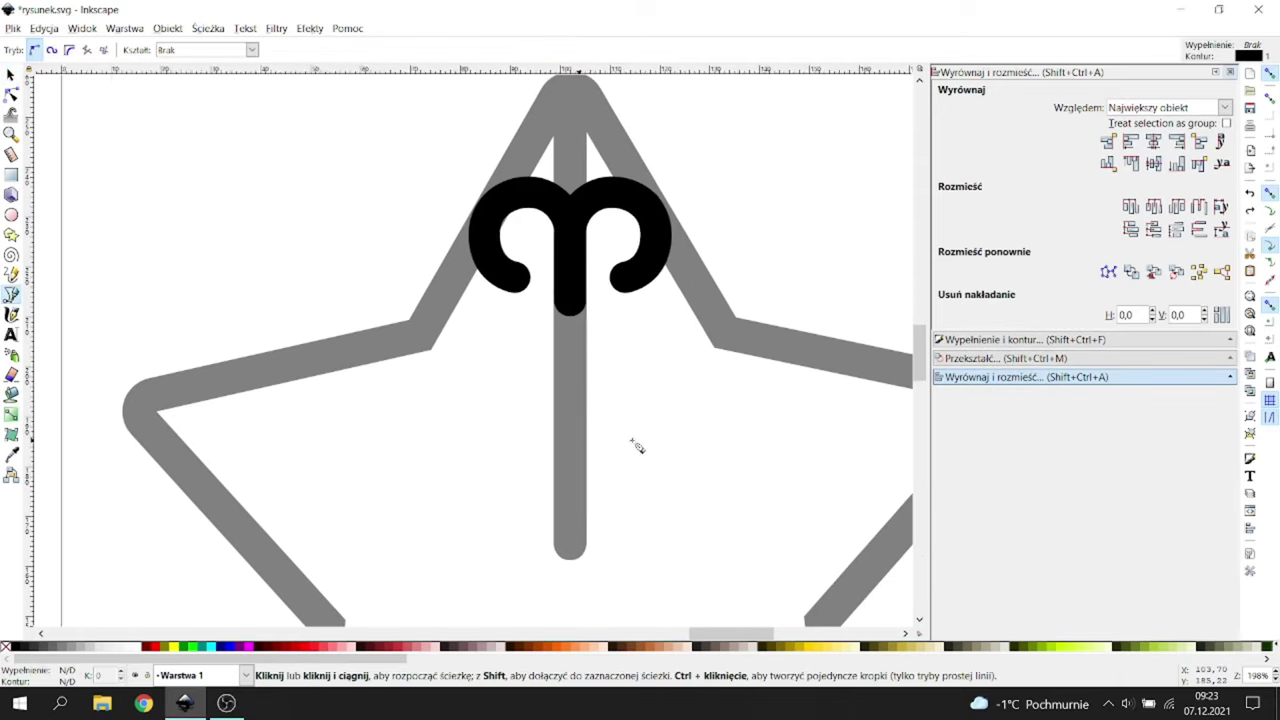
click(516, 460)
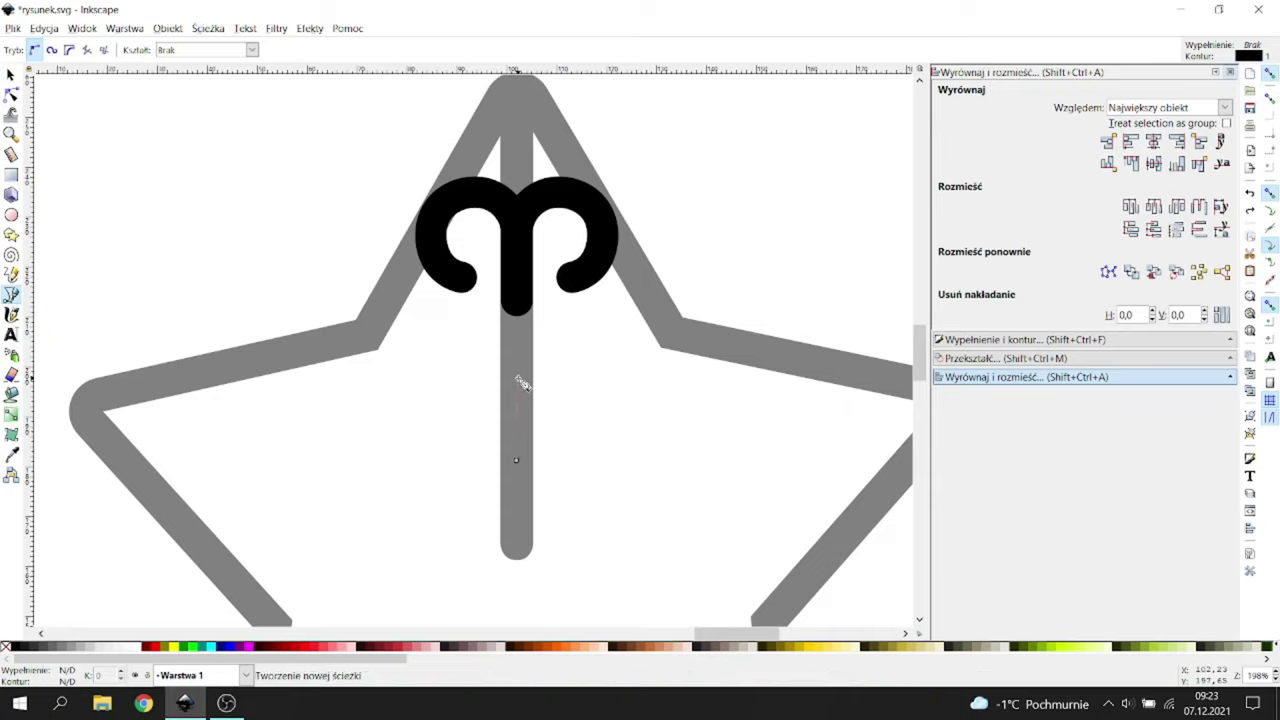
click(516, 373)
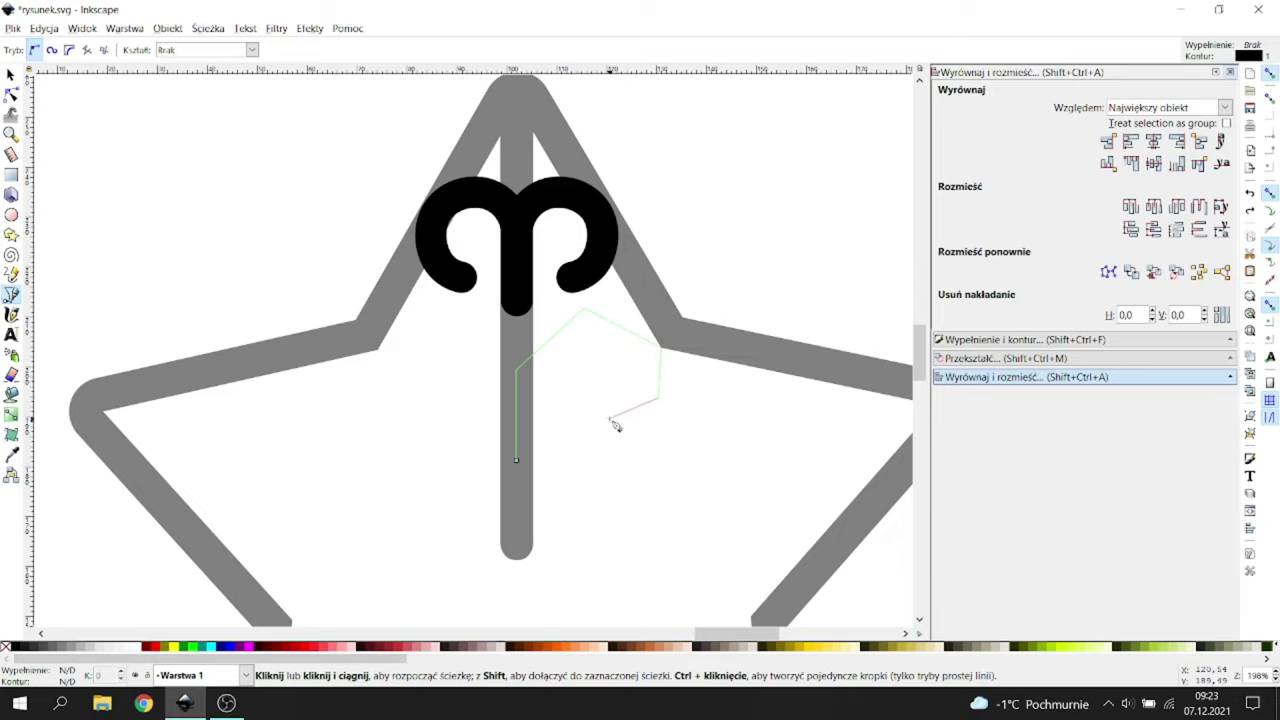
key(Return)
Step: Pull a handle down from the new path's upper stem node, then lower that node slightly along the bar, keeping the peak node at its original height
scroll(535, 373, up, 1)
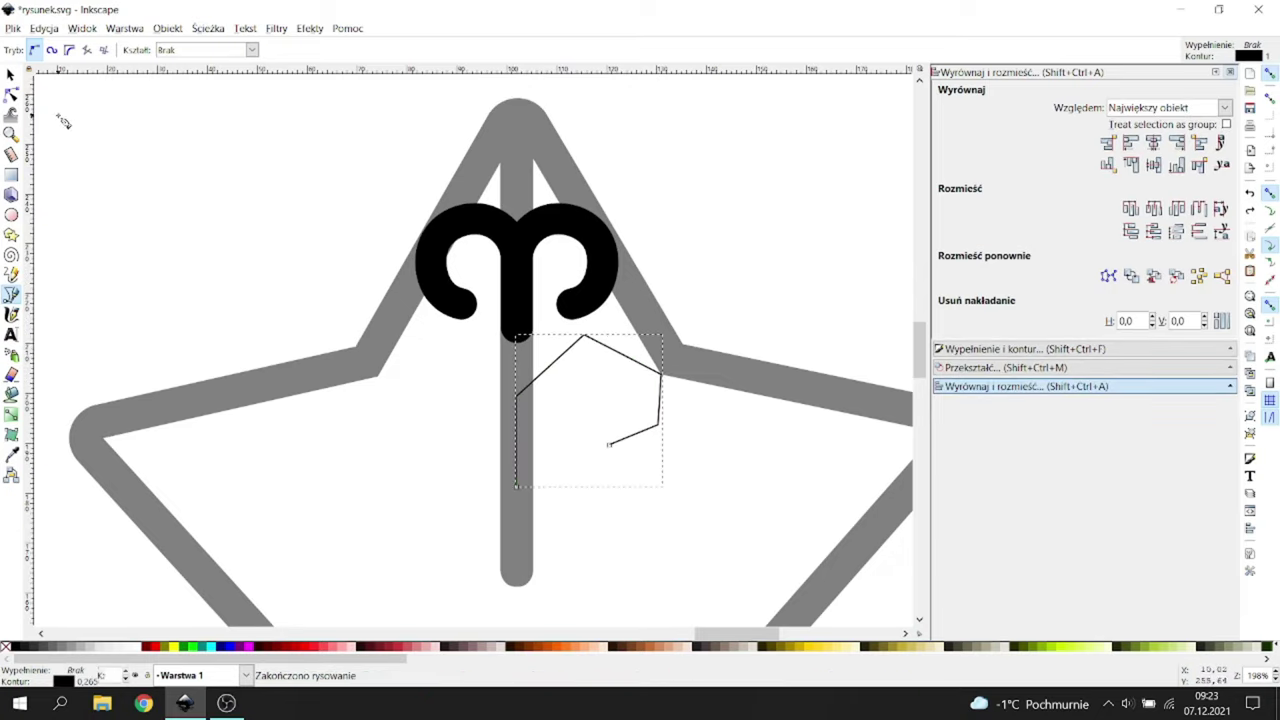
key(n)
scroll(580, 469, up, 1)
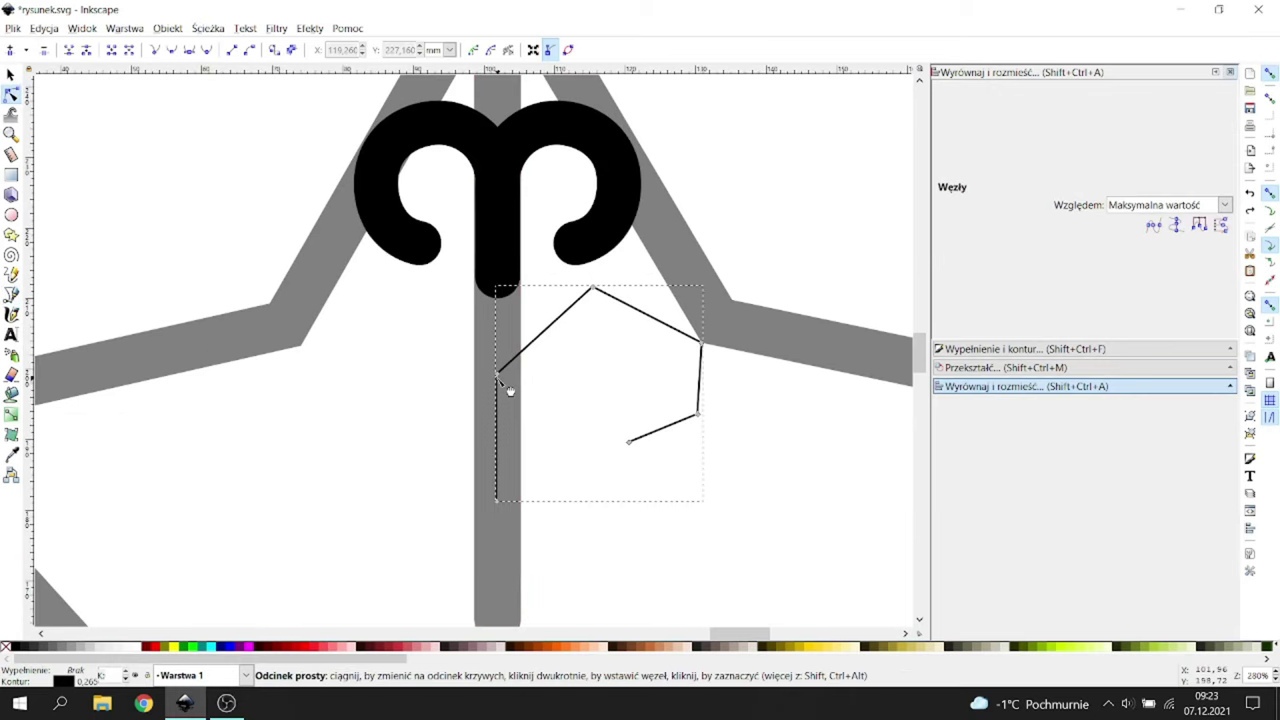
shift+click(498, 374)
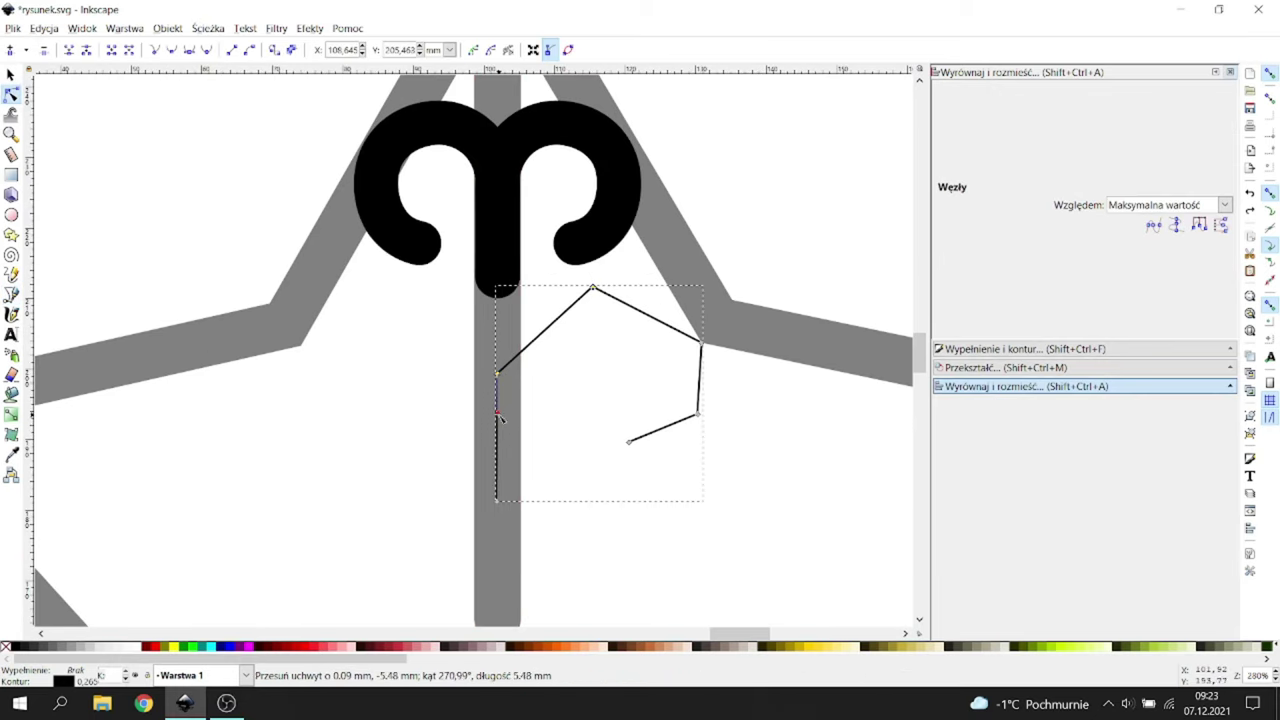
drag(498, 375, 499, 401)
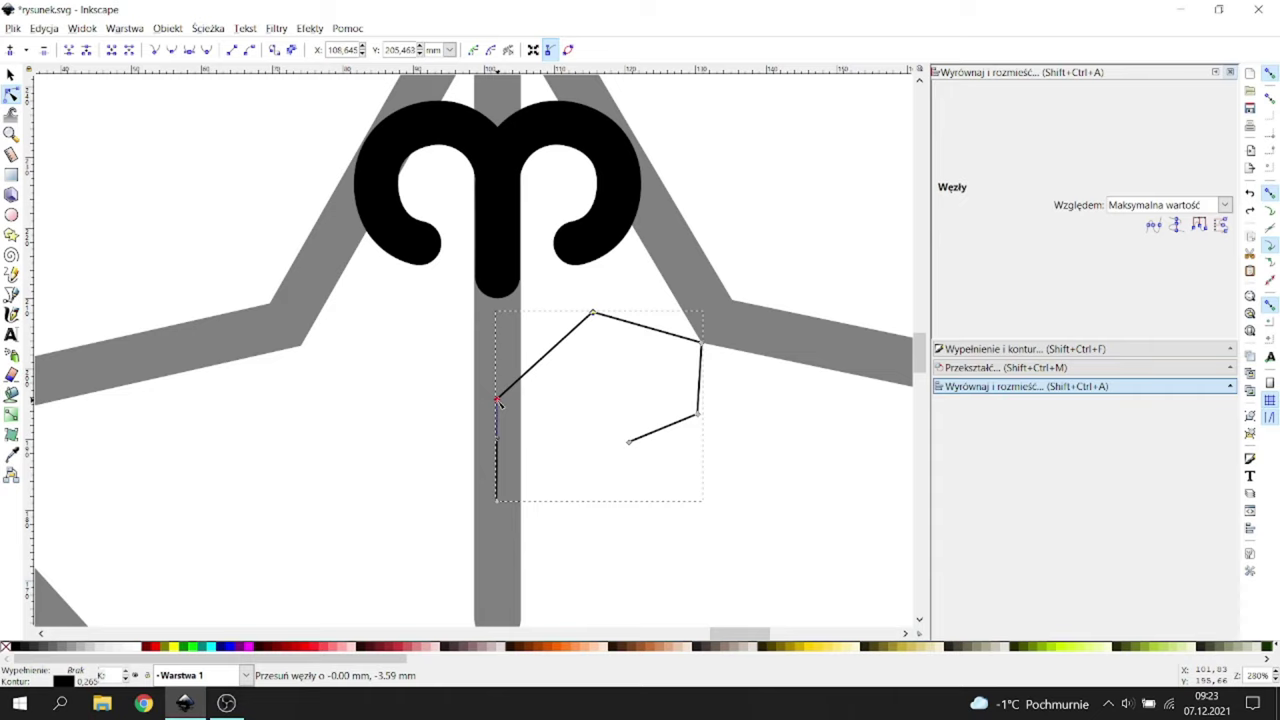
click(594, 315)
drag(594, 315, 594, 289)
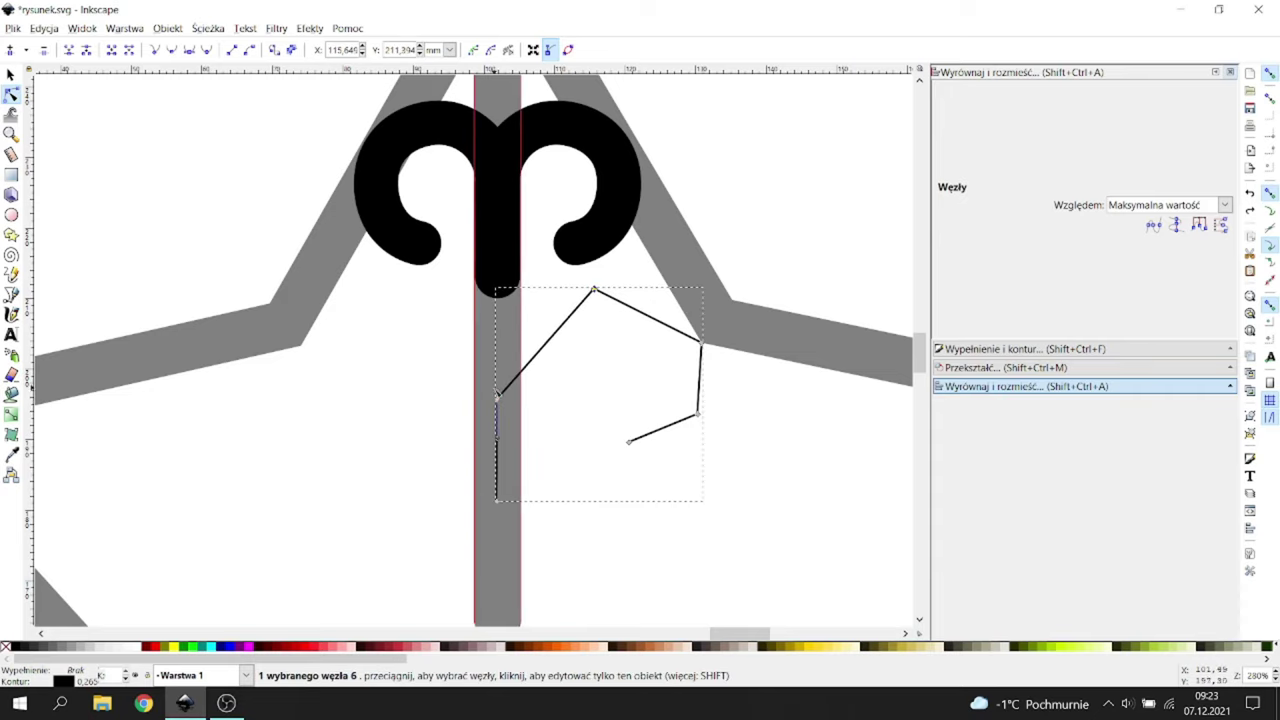
drag(501, 402, 502, 388)
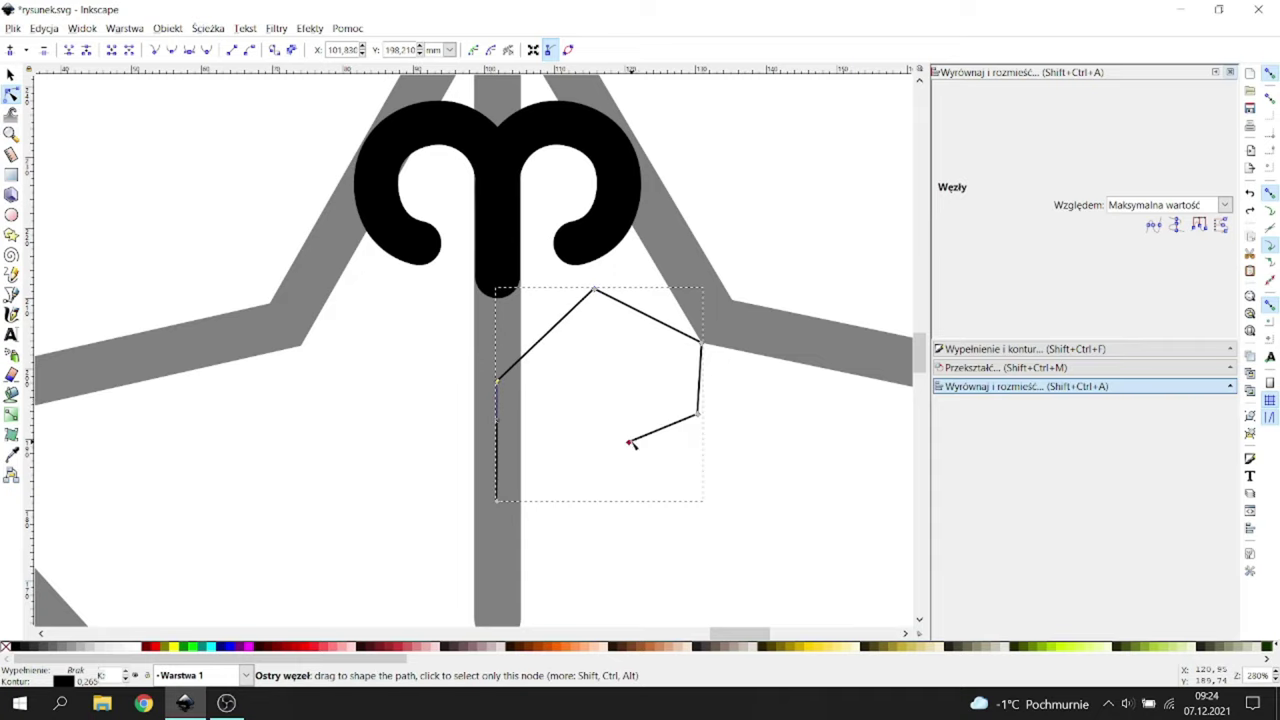
Step: Move the path's two right-hand nodes and its free end lower to enlarge the hook's outline
drag(629, 442, 613, 462)
drag(705, 348, 705, 362)
drag(703, 417, 705, 440)
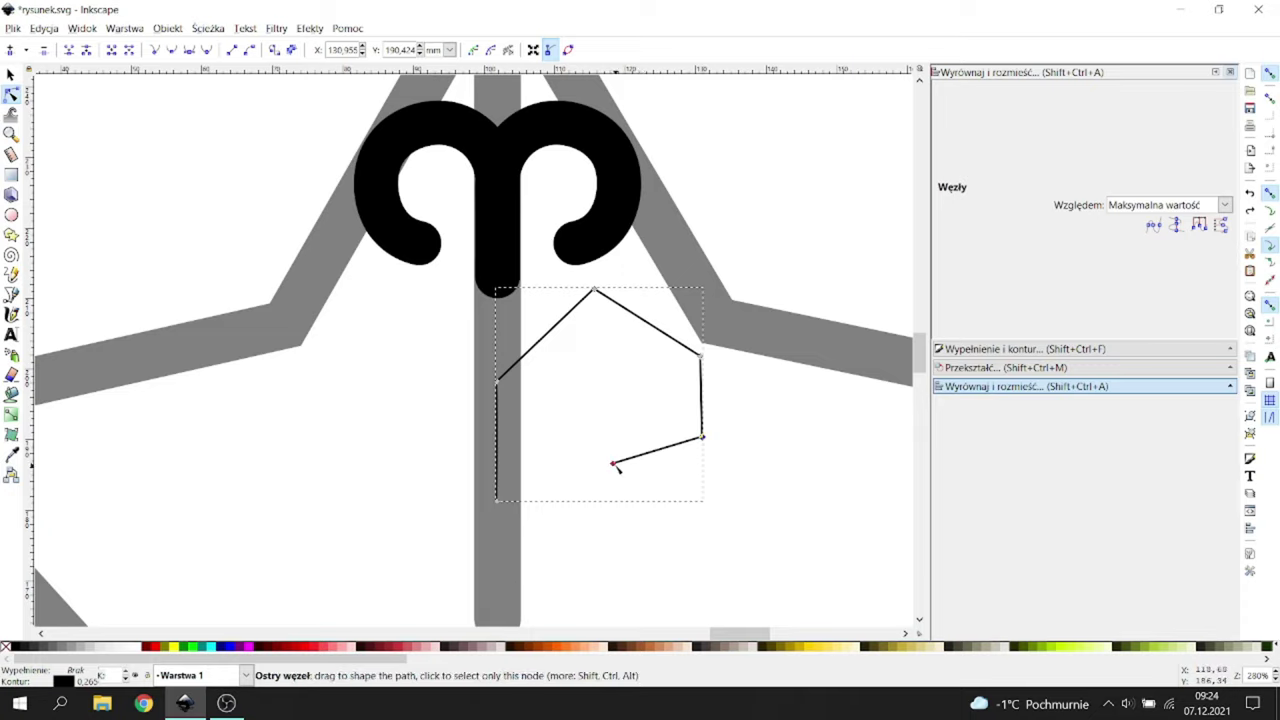
drag(613, 463, 619, 479)
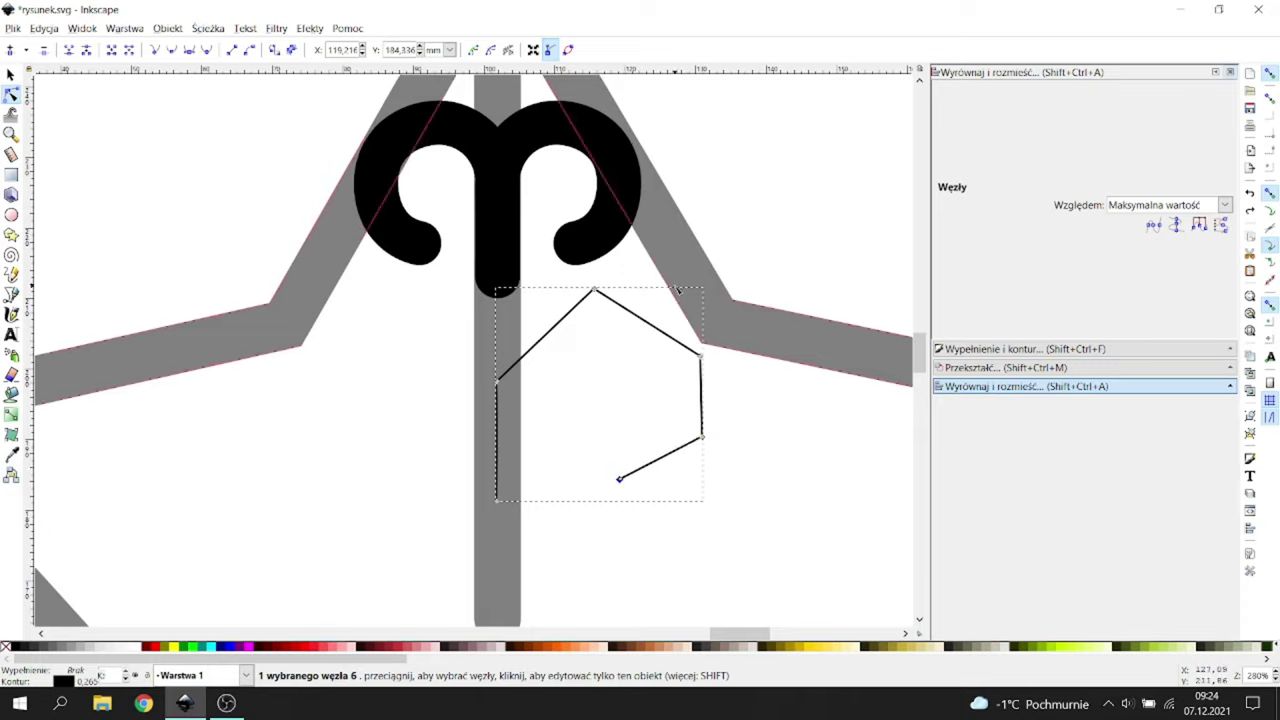
Step: Set the hook path's stroke width to 5.865 mm
click(1063, 349)
scroll(1107, 117, up, 20)
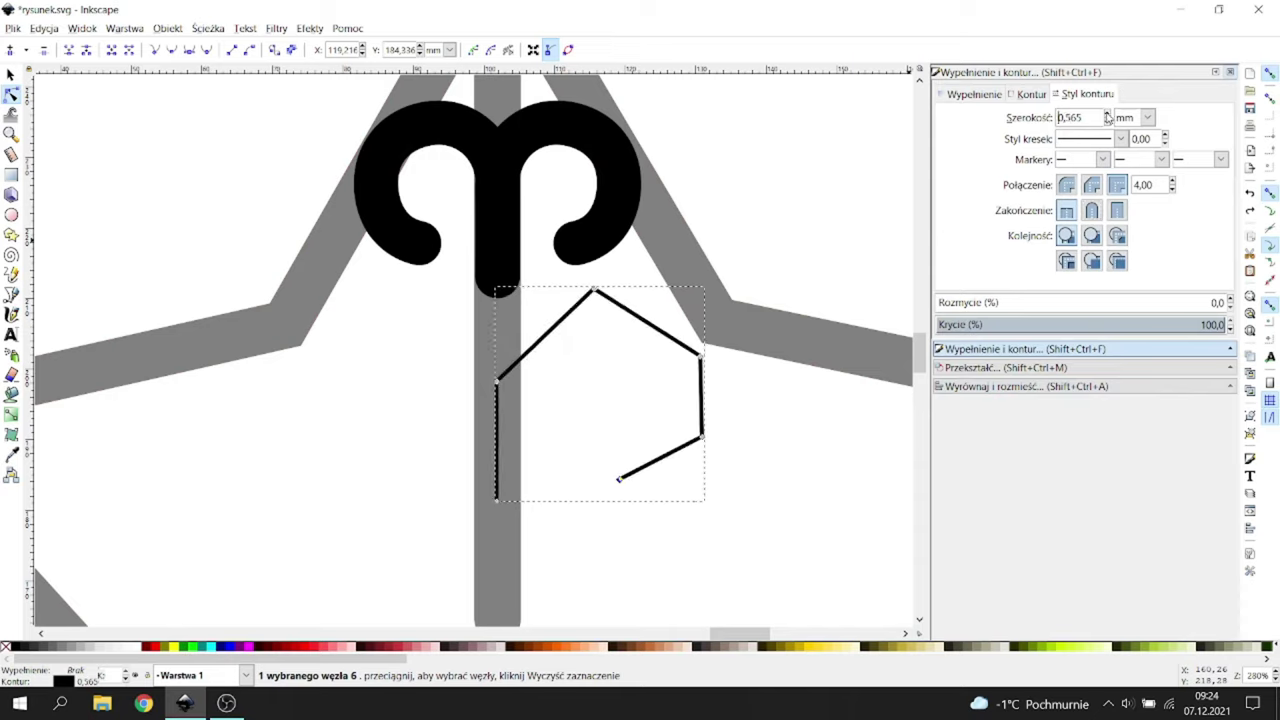
drag(1107, 116, 1110, 123)
Step: Make all the hook's nodes except the stem's bottom end smooth, and give the stroke round caps
mouse_move(838, 207)
mouse_down()
mouse_move(523, 466)
mouse_move(466, 455)
mouse_up()
click(171, 50)
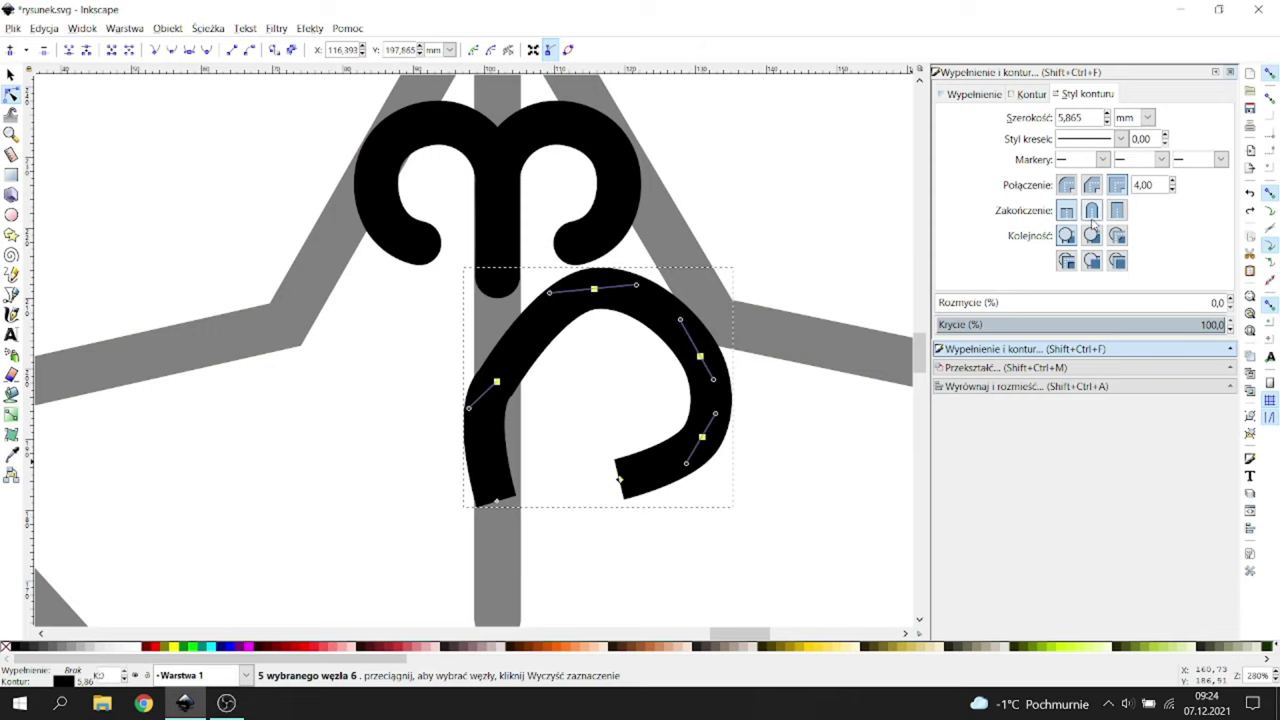
click(1092, 212)
Step: Straighten the hook's stem by aligning the upper stem node's handles vertically along the bar and making that node smooth
scroll(514, 405, up, 1)
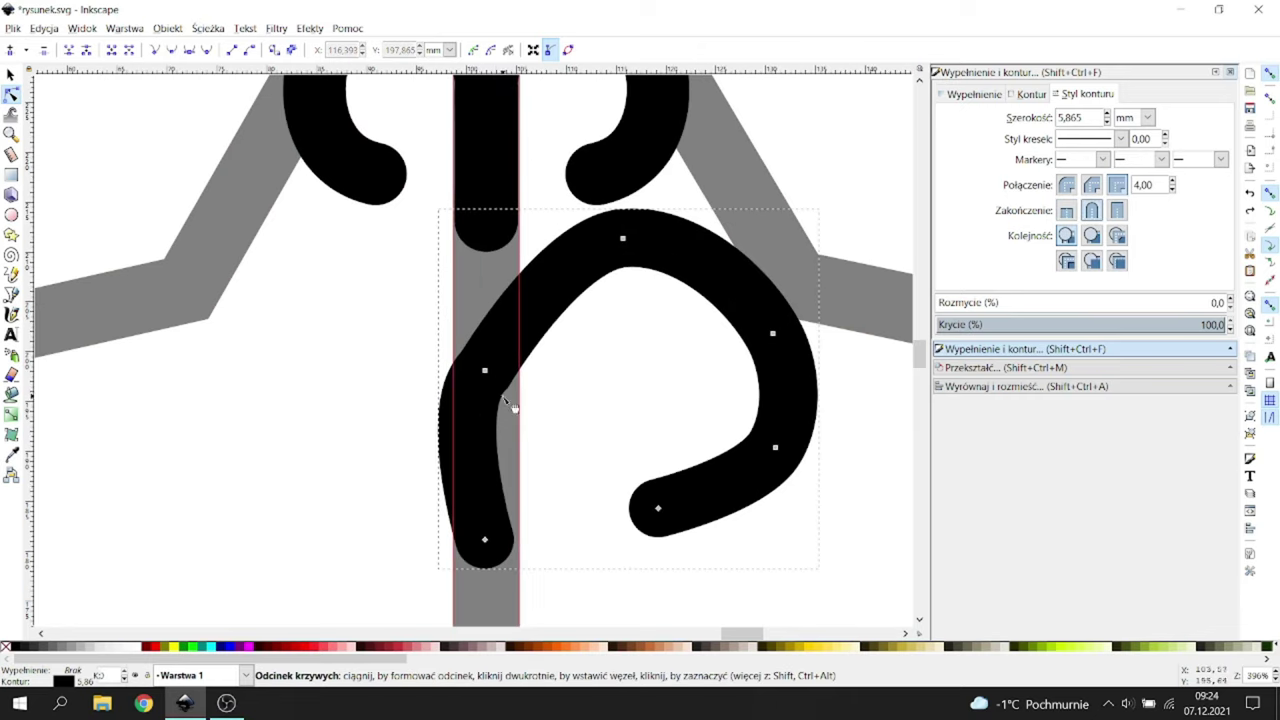
scroll(497, 485, down, 1)
click(485, 344)
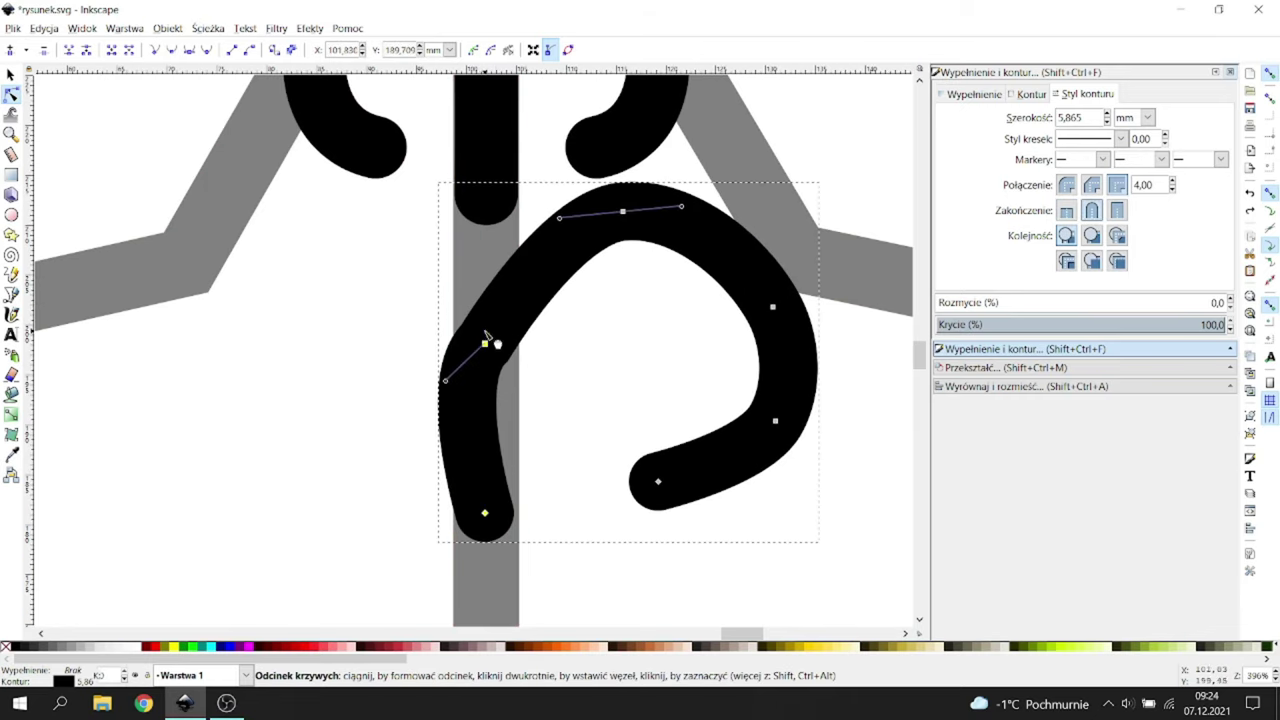
drag(449, 376, 483, 430)
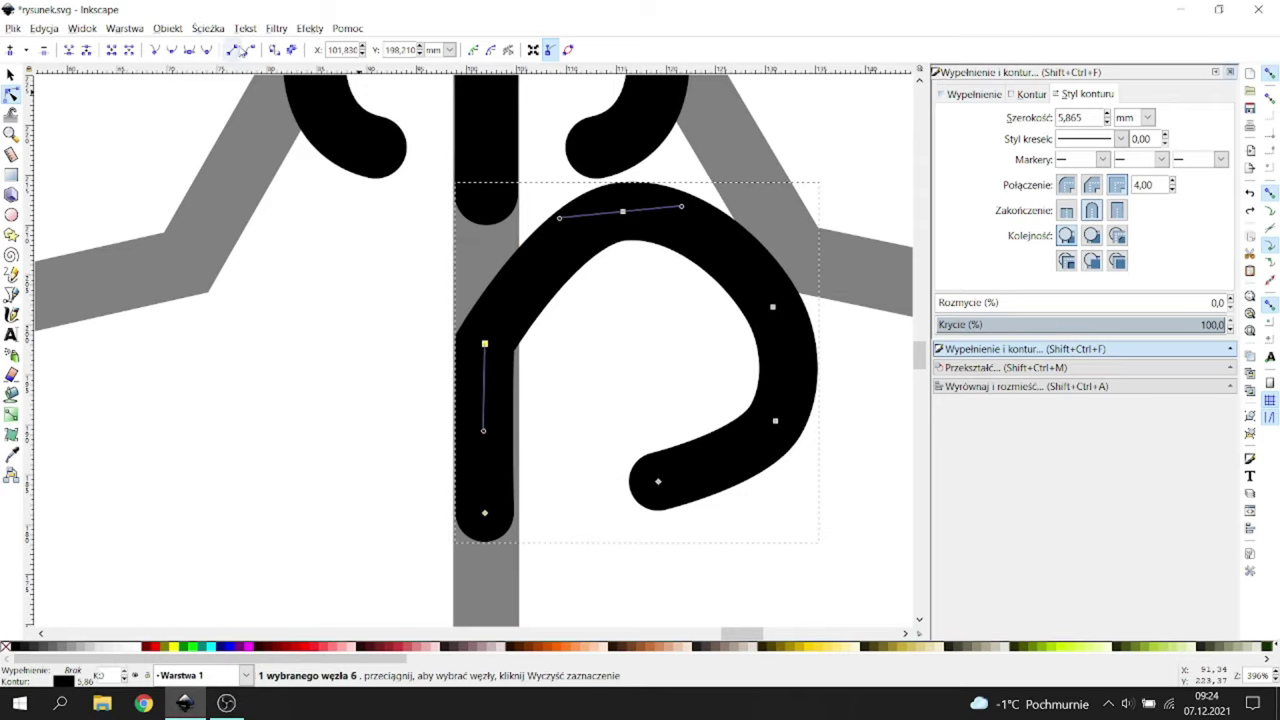
click(172, 50)
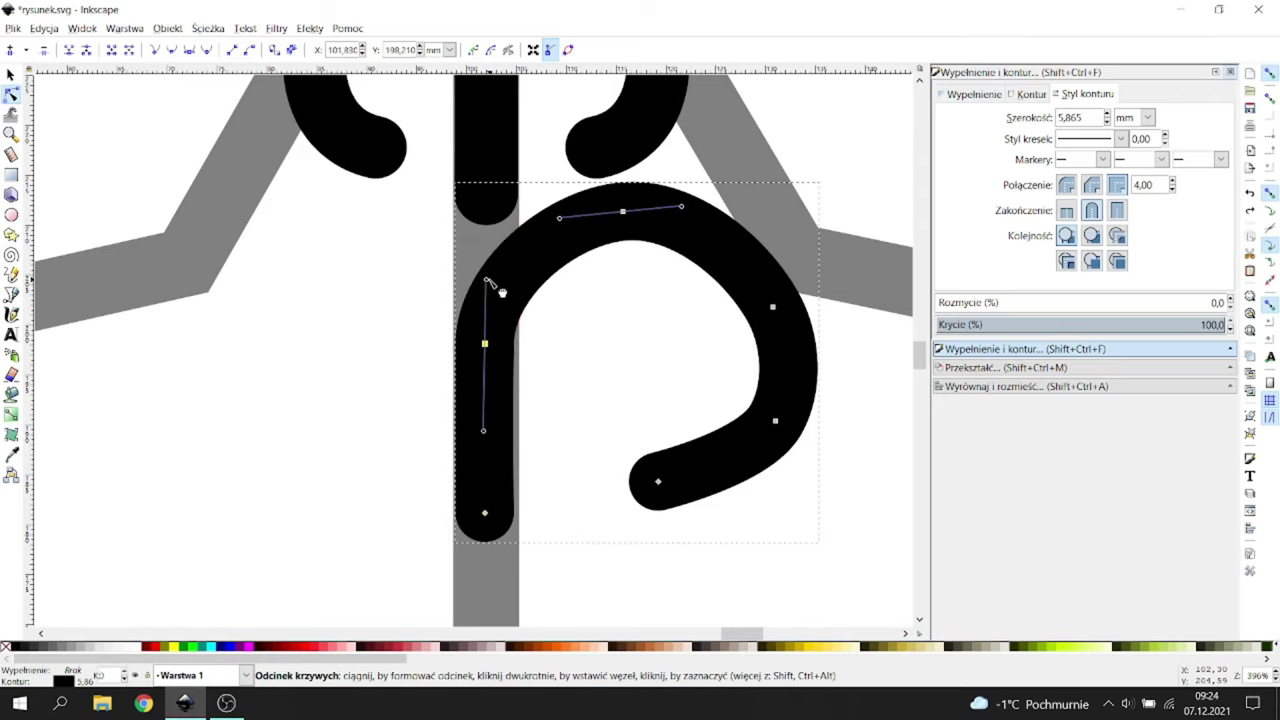
drag(488, 283, 485, 267)
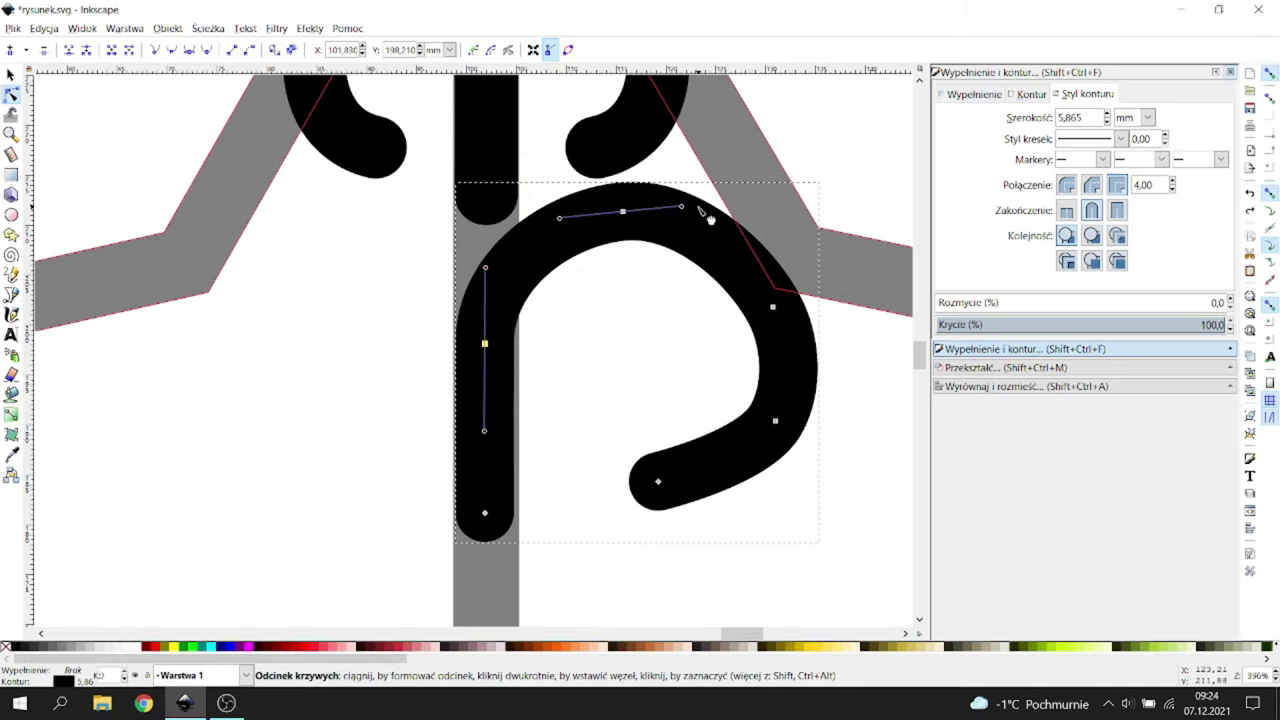
Step: Reshape the hook's curve by levelling the peak's handles, making the upper right node's handles upright, and moving the lower right node and free end inward
drag(687, 209, 702, 214)
click(773, 307)
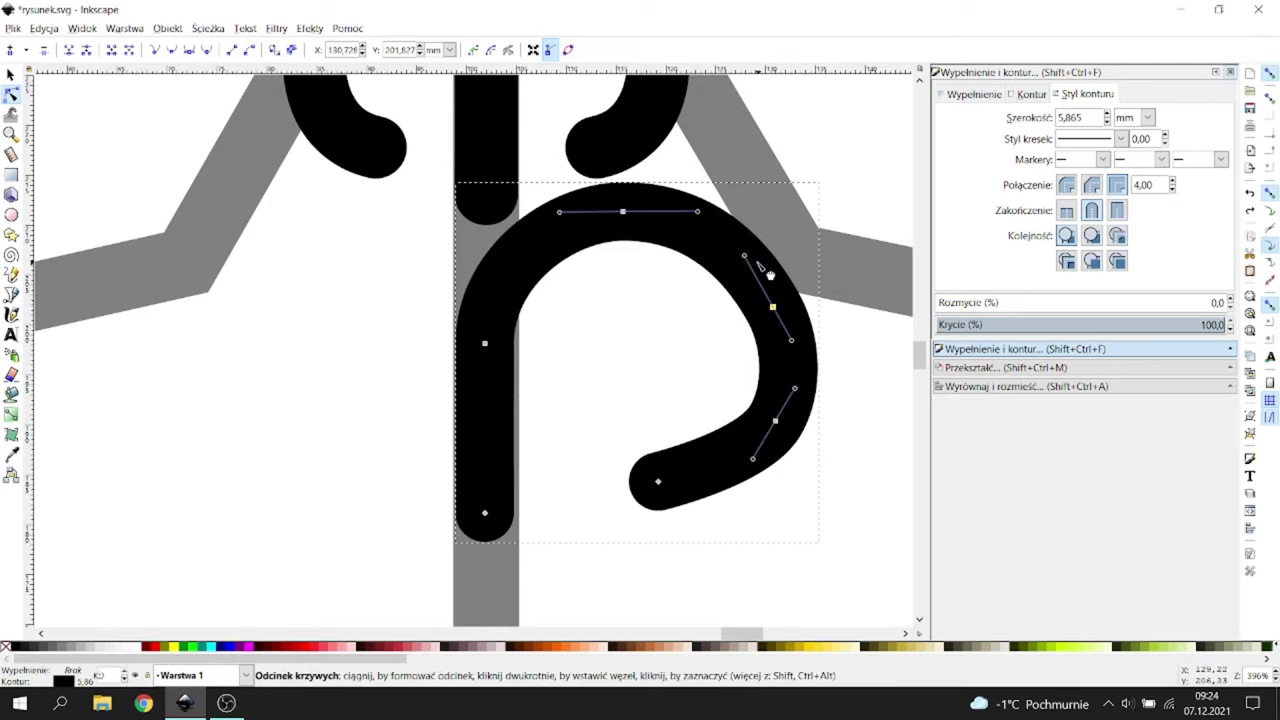
drag(749, 260, 770, 258)
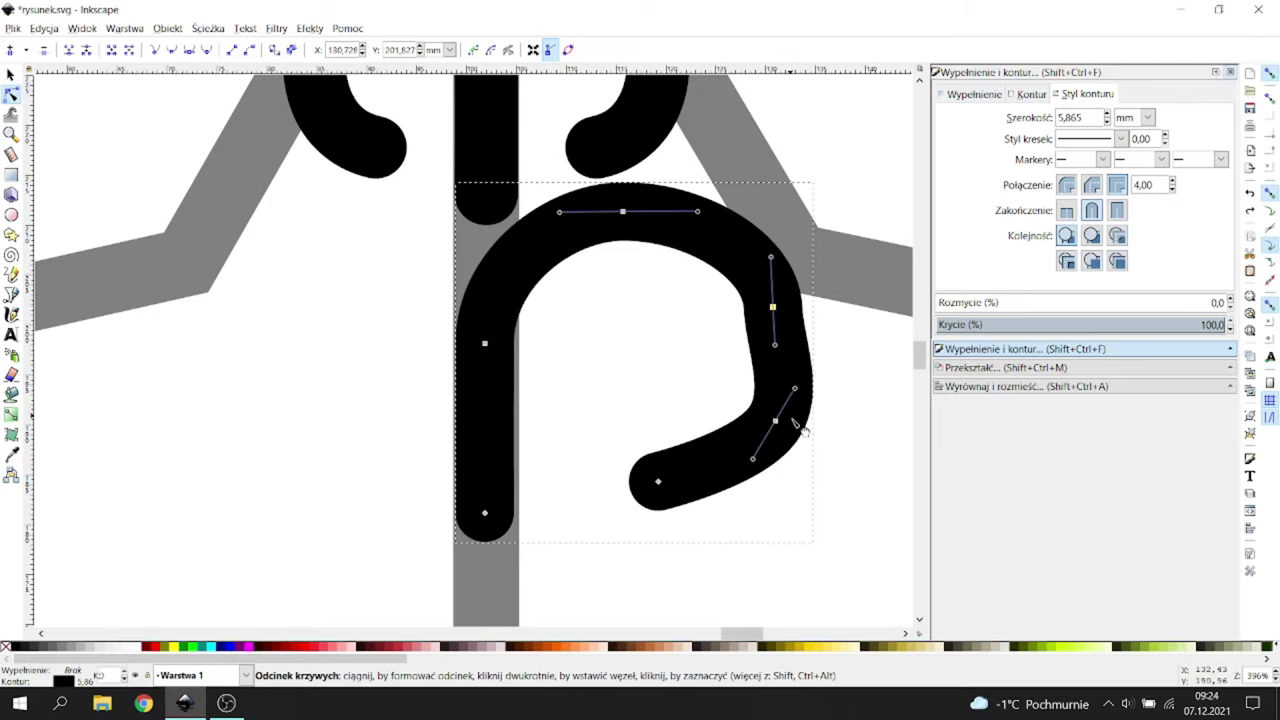
drag(777, 423, 747, 430)
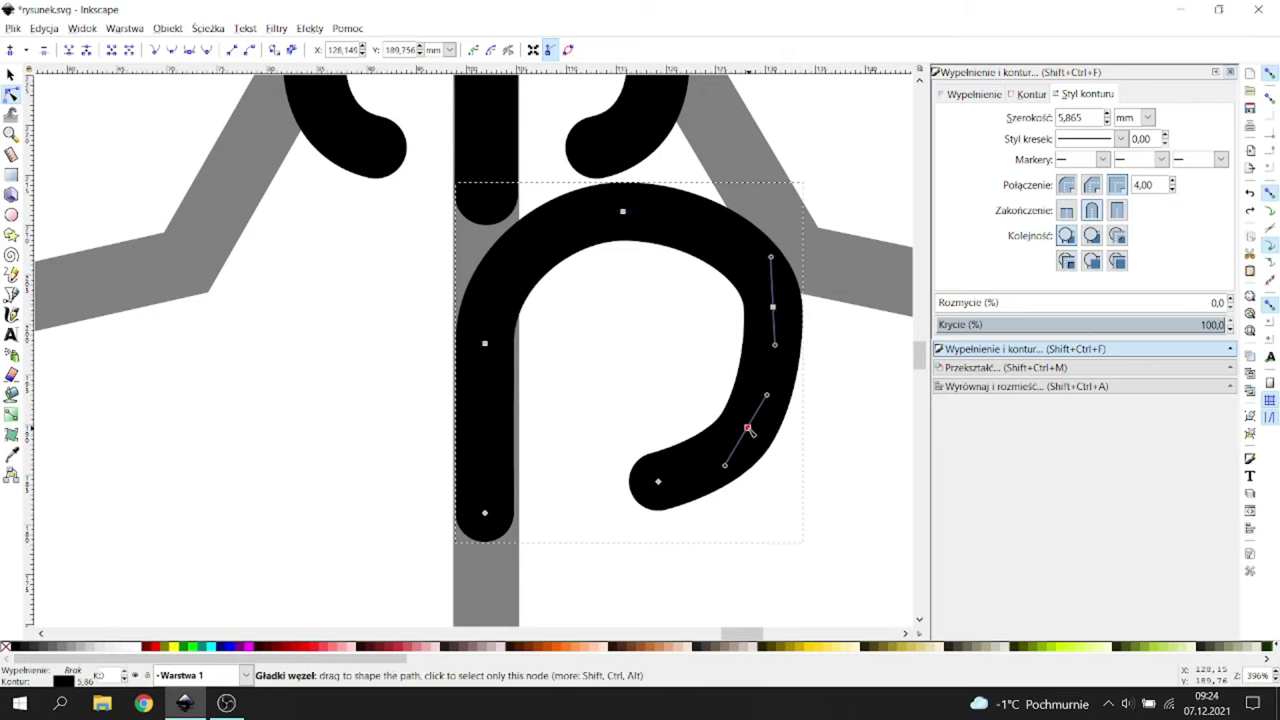
drag(660, 484, 645, 481)
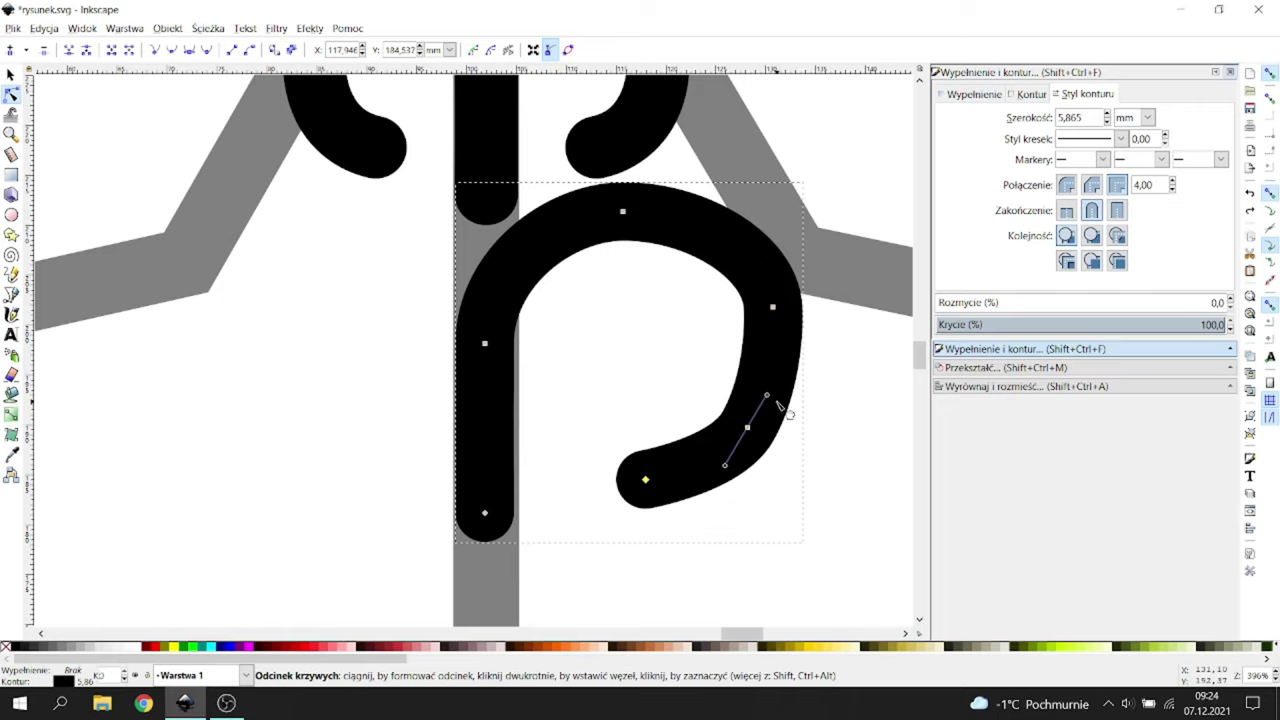
drag(768, 396, 777, 372)
Step: Lengthen the upper right node's handles and shift that node slightly lower to round the hook's right side
click(774, 309)
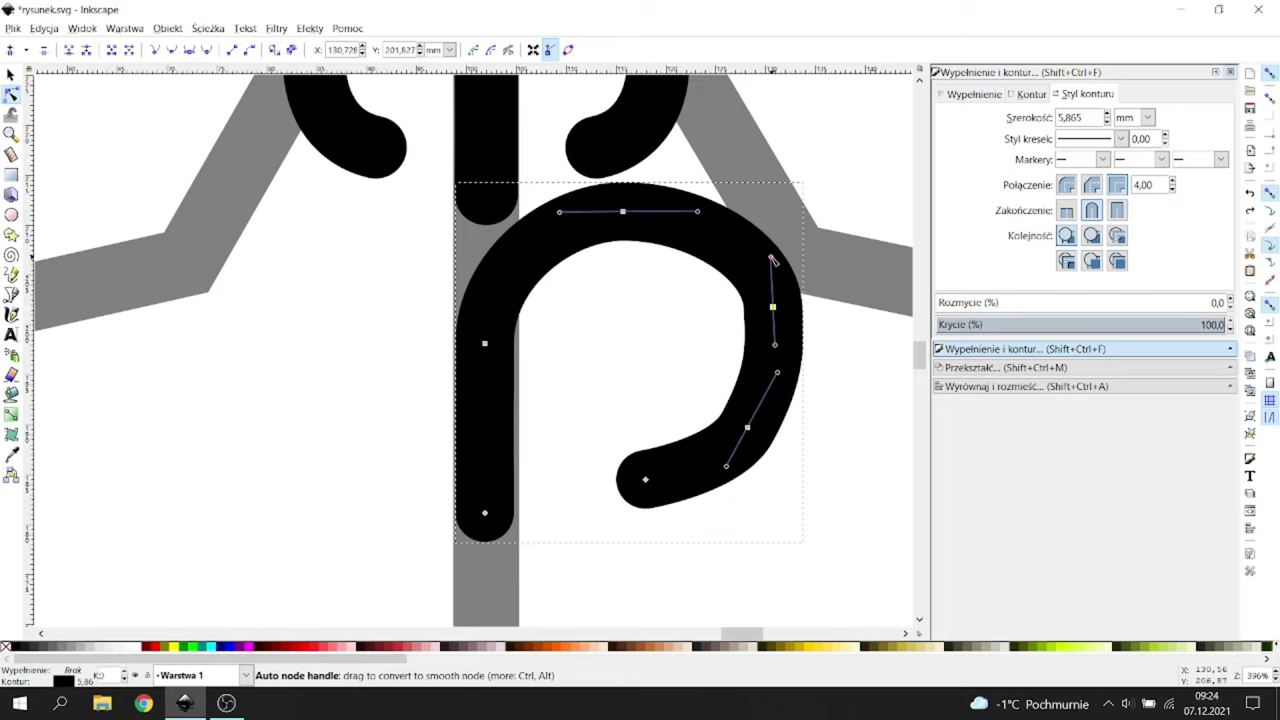
mouse_move(772, 243)
mouse_down()
mouse_move(772, 256)
mouse_move(766, 247)
mouse_up()
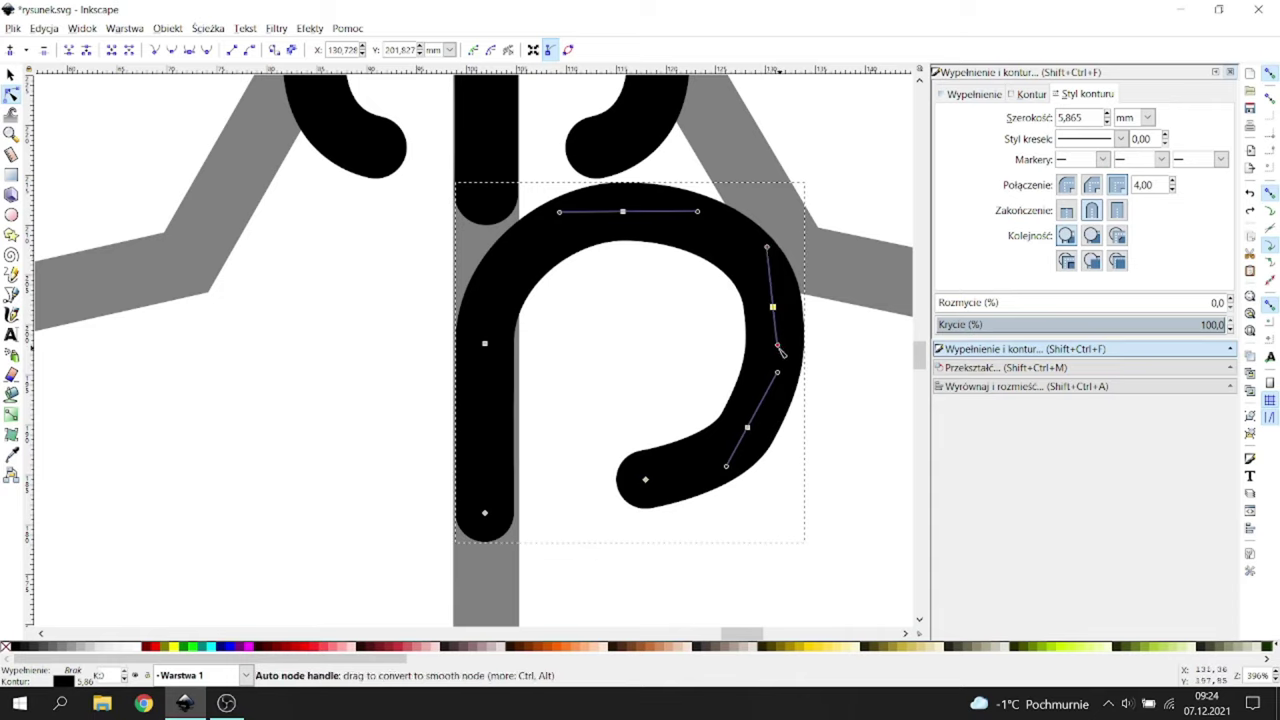
drag(777, 346, 783, 388)
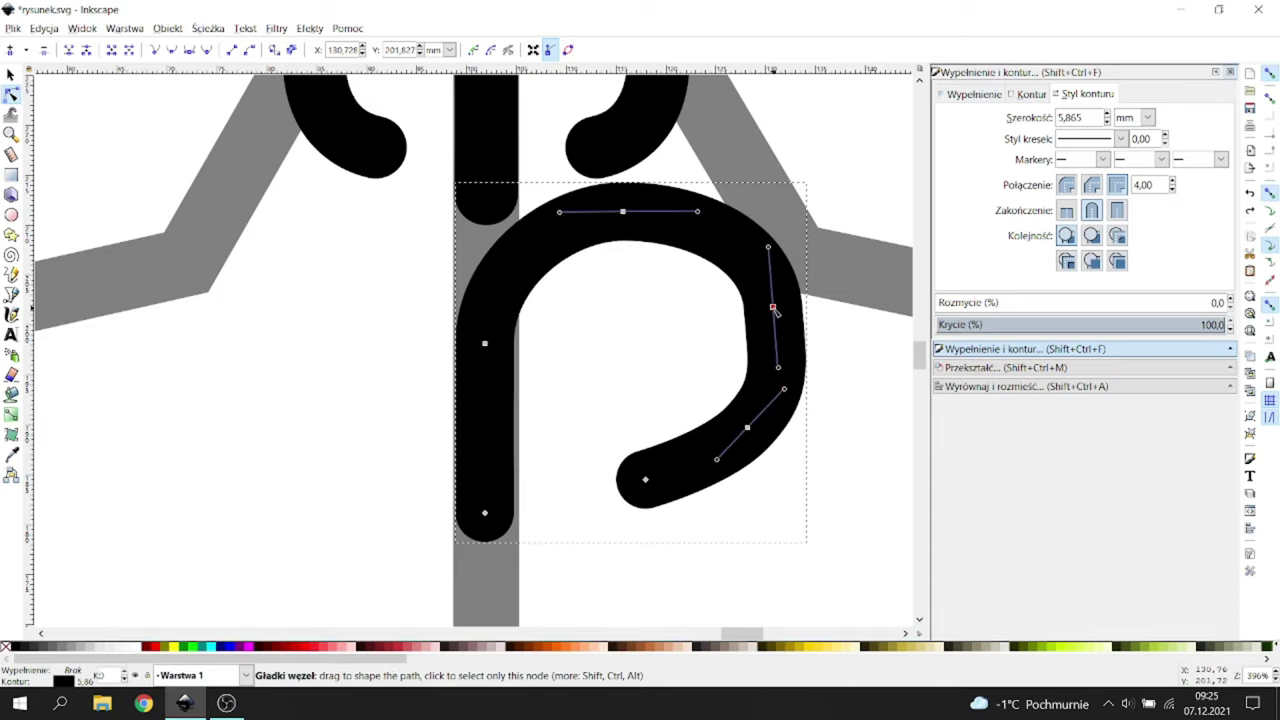
drag(772, 307, 774, 319)
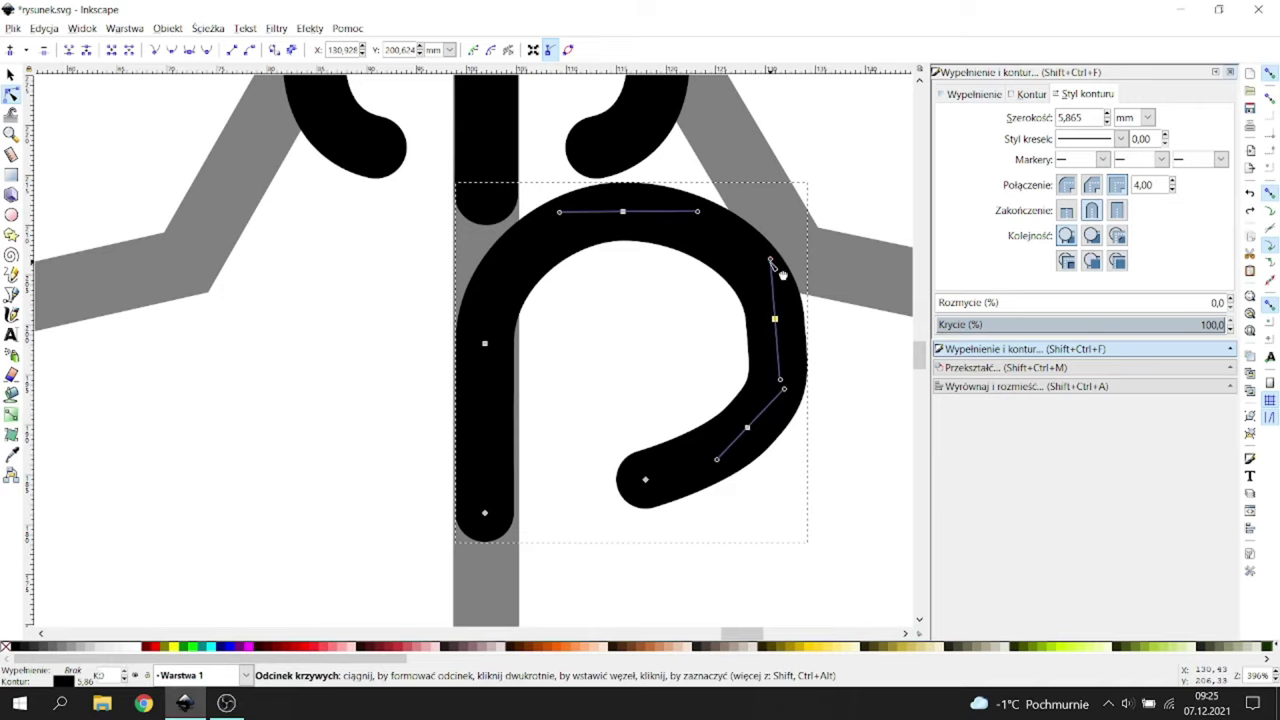
drag(771, 261, 770, 254)
Step: Round the hook's lower bend by lowering its lower right node, extending that node's upper handle and raising the free end slightly
scroll(760, 414, down, 1)
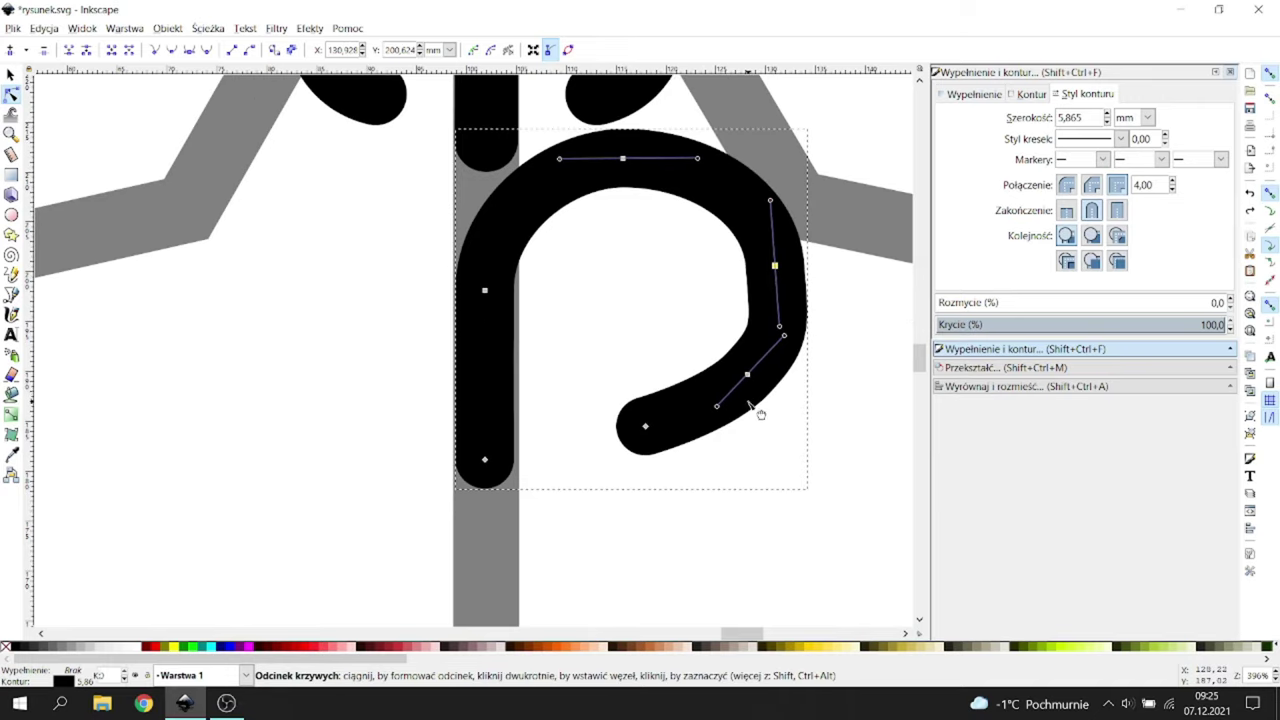
drag(748, 375, 741, 397)
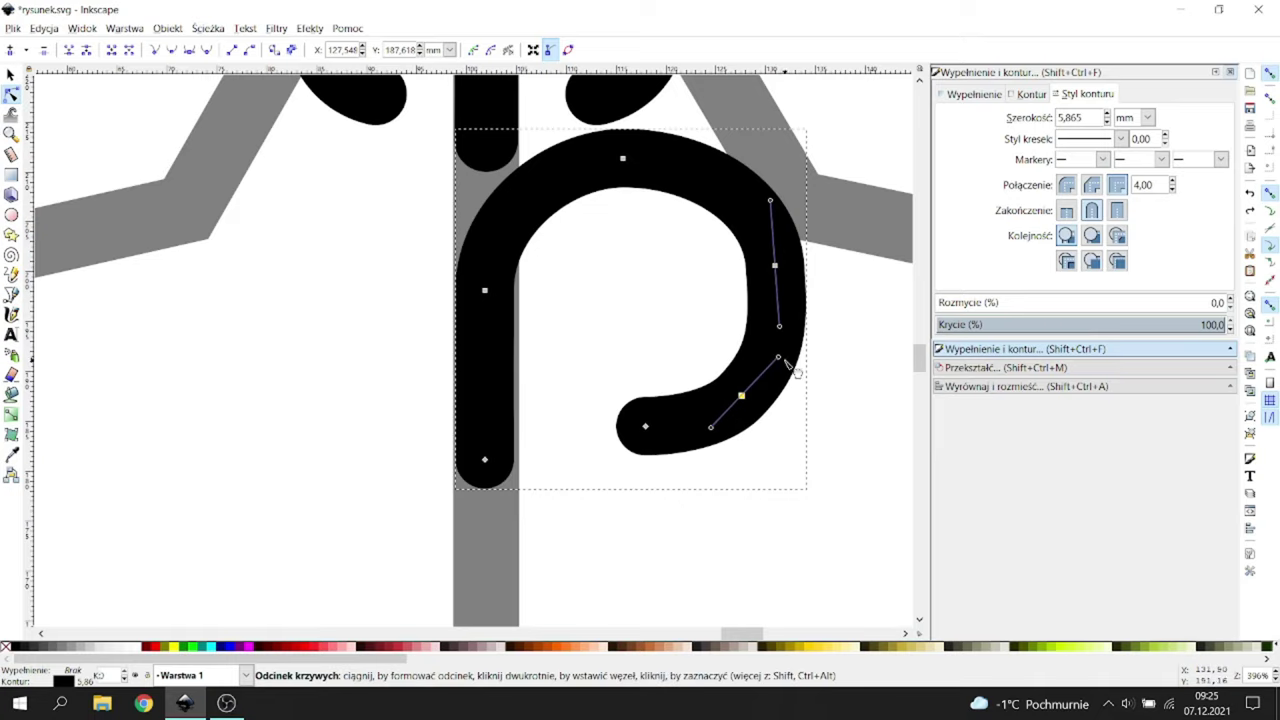
drag(781, 358, 781, 354)
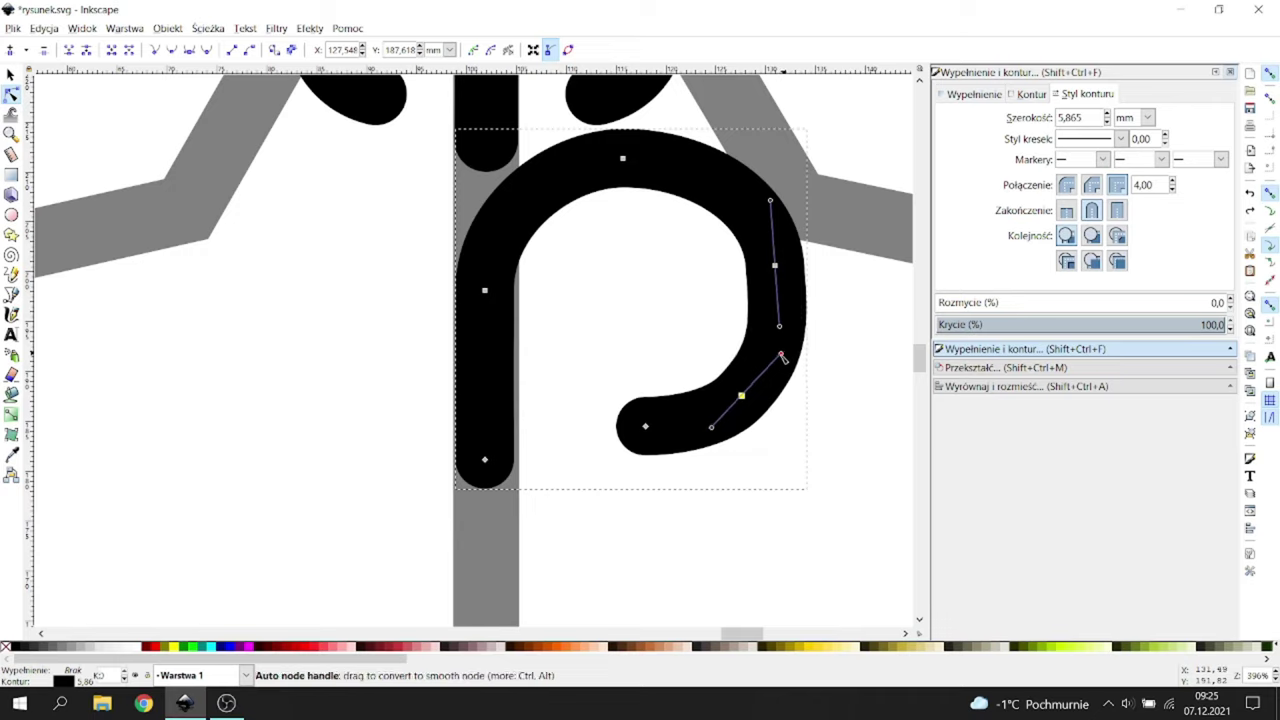
drag(646, 427, 711, 425)
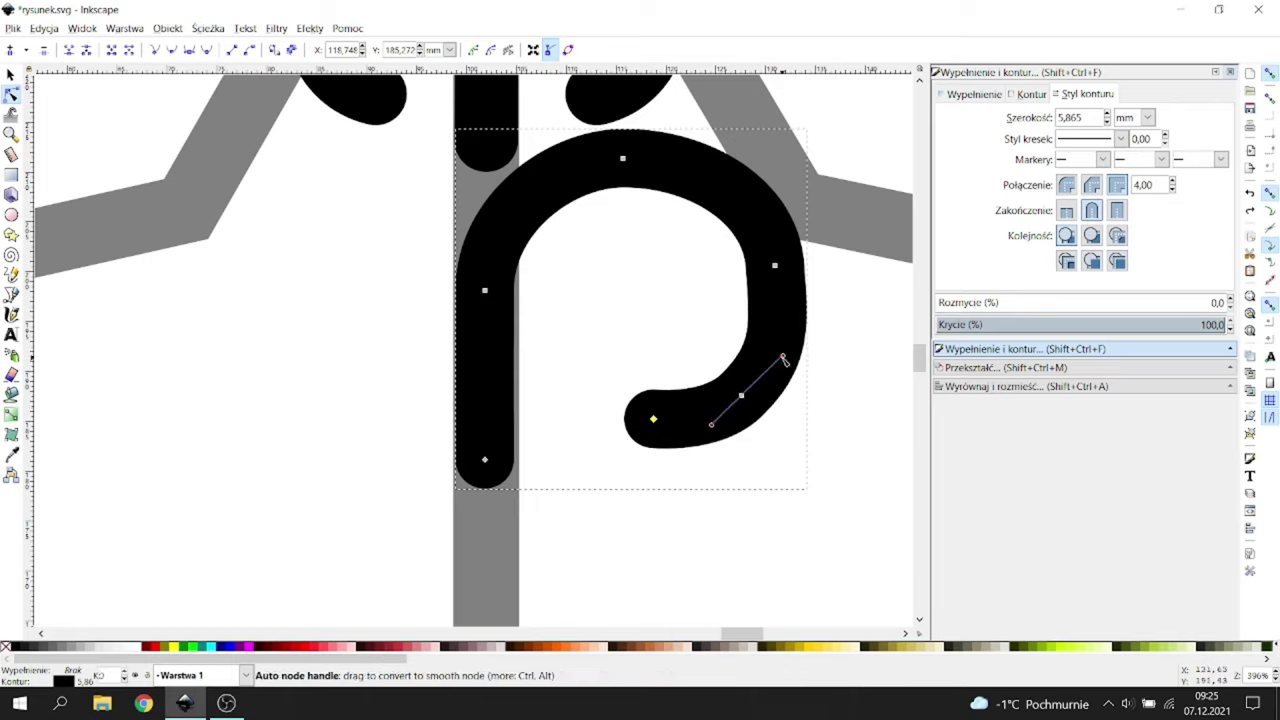
drag(783, 358, 786, 354)
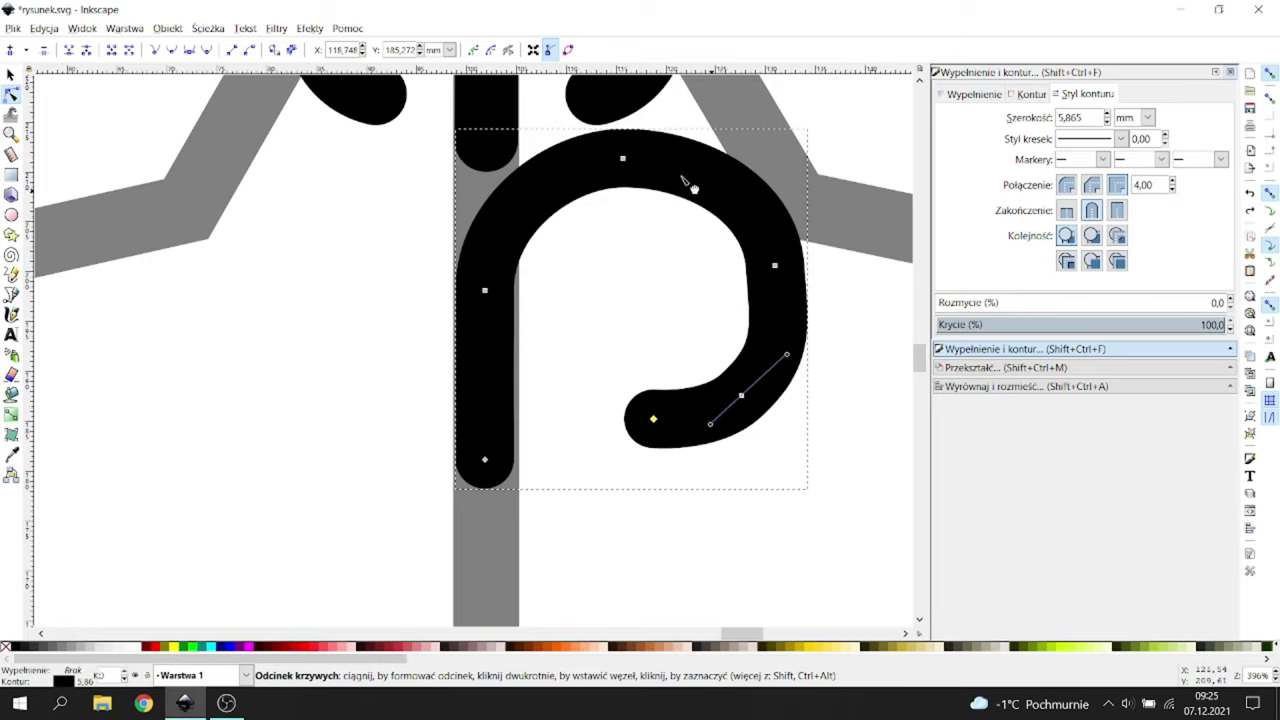
Step: Fine-tune the hook's upper right curve by extending the peak's right handle and adjusting both handles of the upper right node
click(623, 158)
mouse_move(703, 156)
mouse_down()
mouse_move(666, 163)
mouse_move(707, 157)
mouse_up()
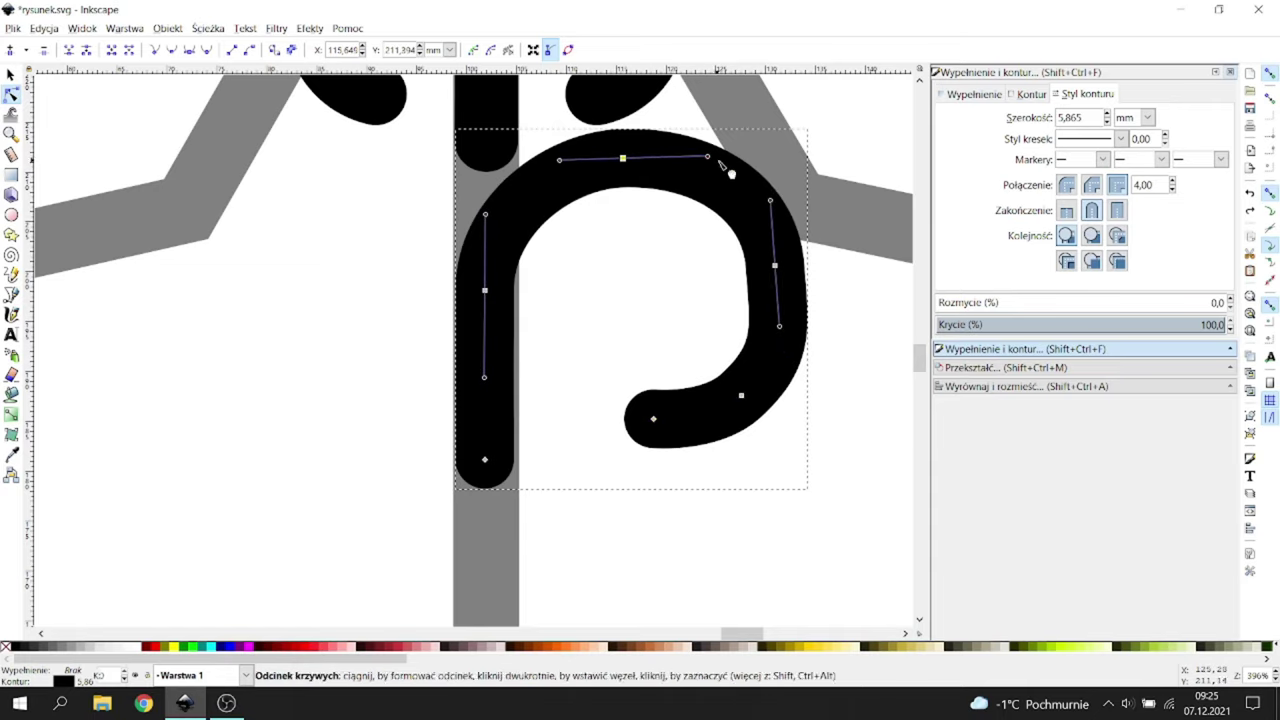
mouse_move(770, 201)
mouse_down()
mouse_move(773, 212)
mouse_move(771, 197)
mouse_up()
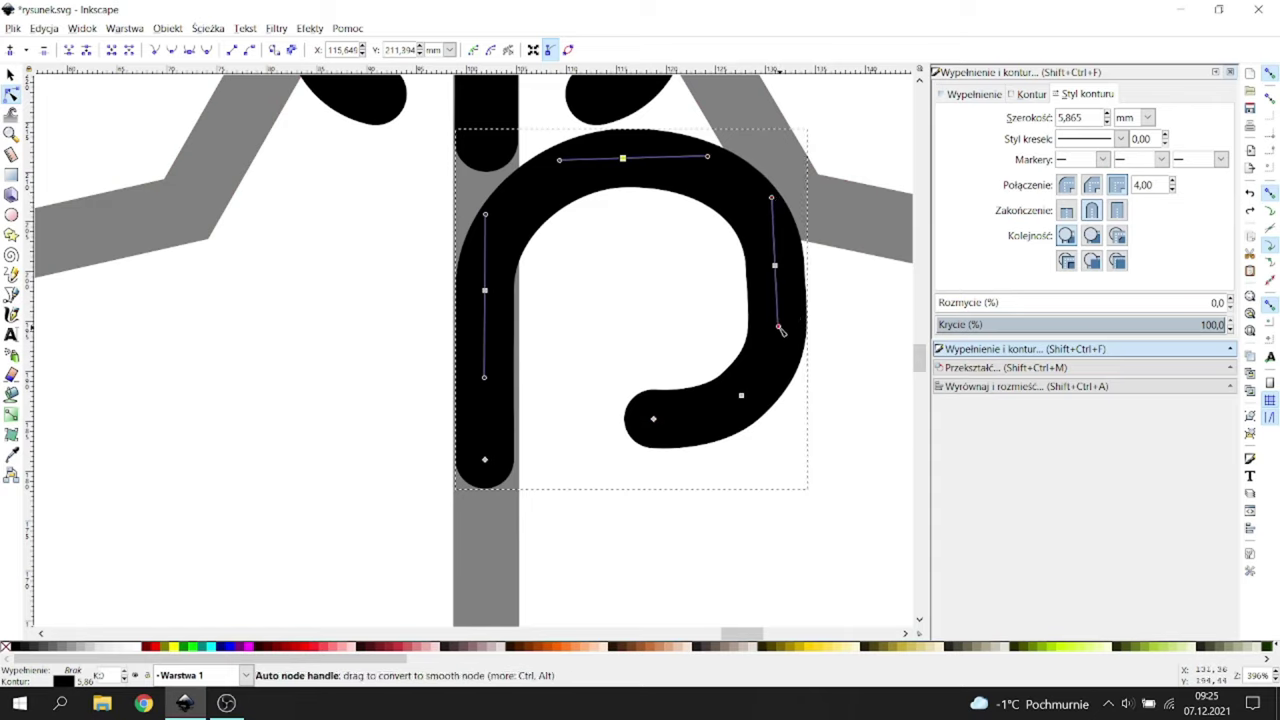
drag(778, 325, 777, 312)
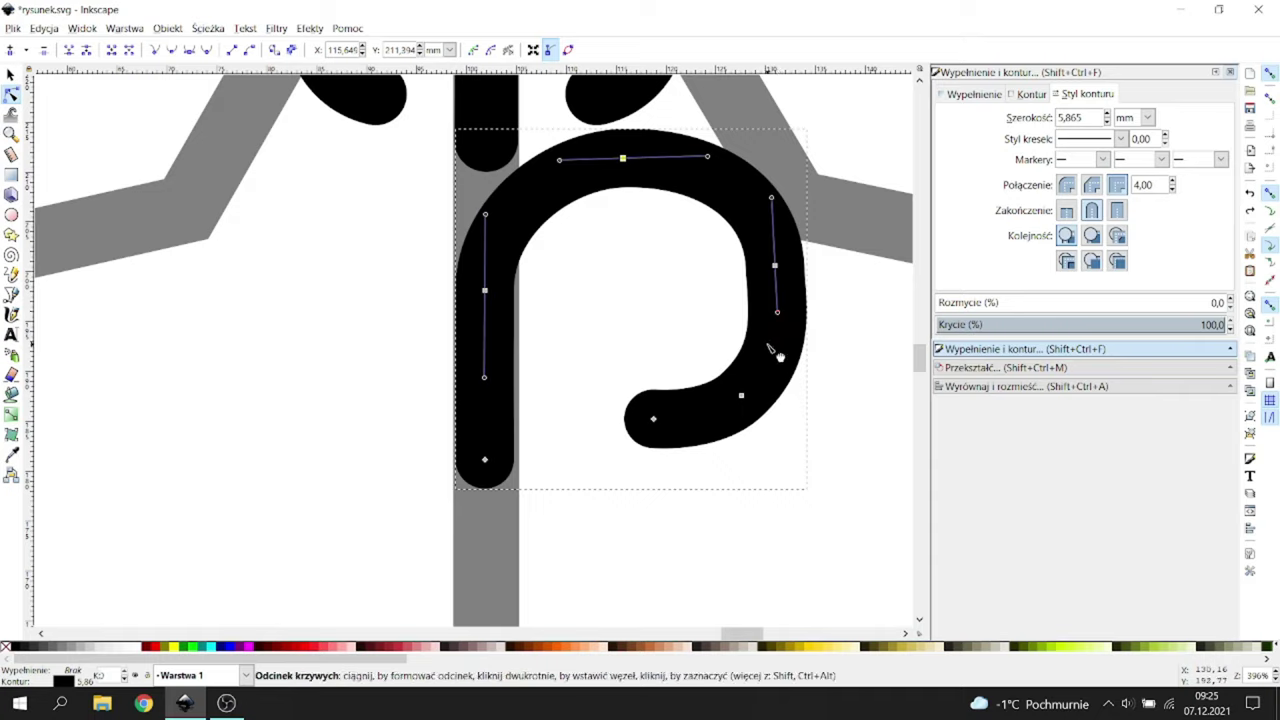
Step: Fine-tune the hook's curve by nudging its lower right node inward, shortening the upper right node's and peak's handles, and moving the free end slightly lower
drag(741, 396, 738, 392)
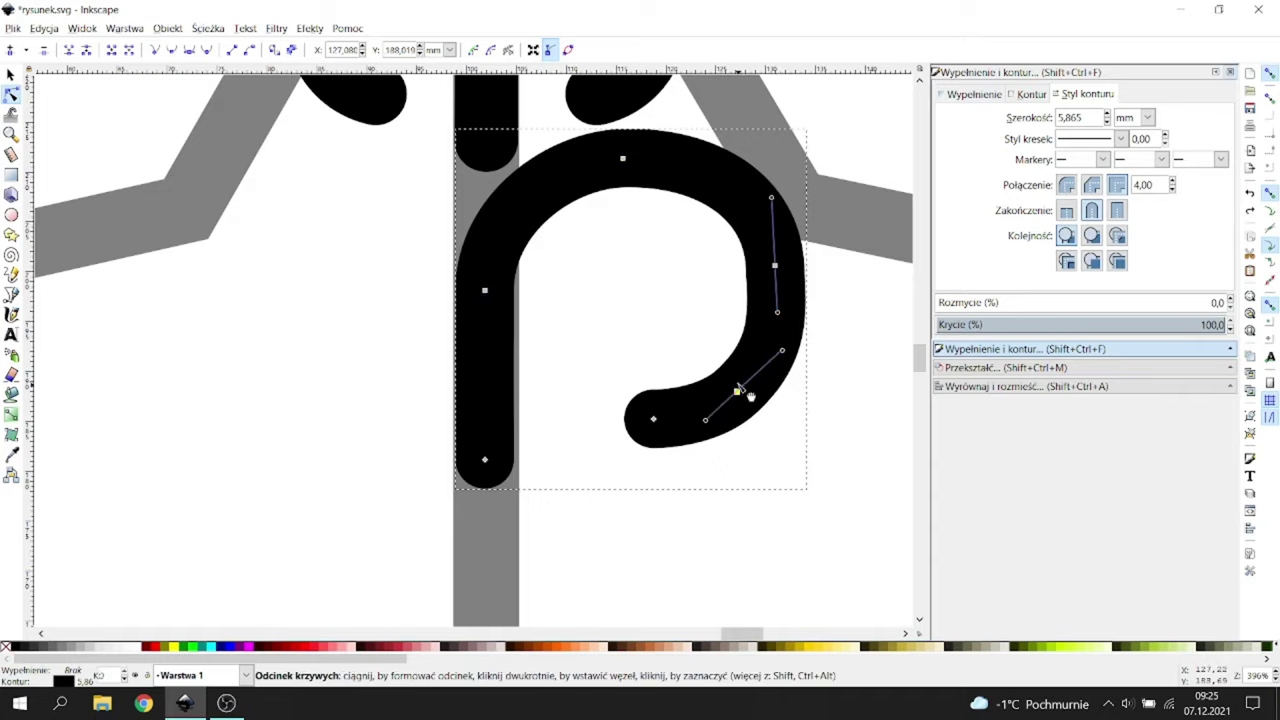
drag(771, 196, 772, 206)
click(623, 158)
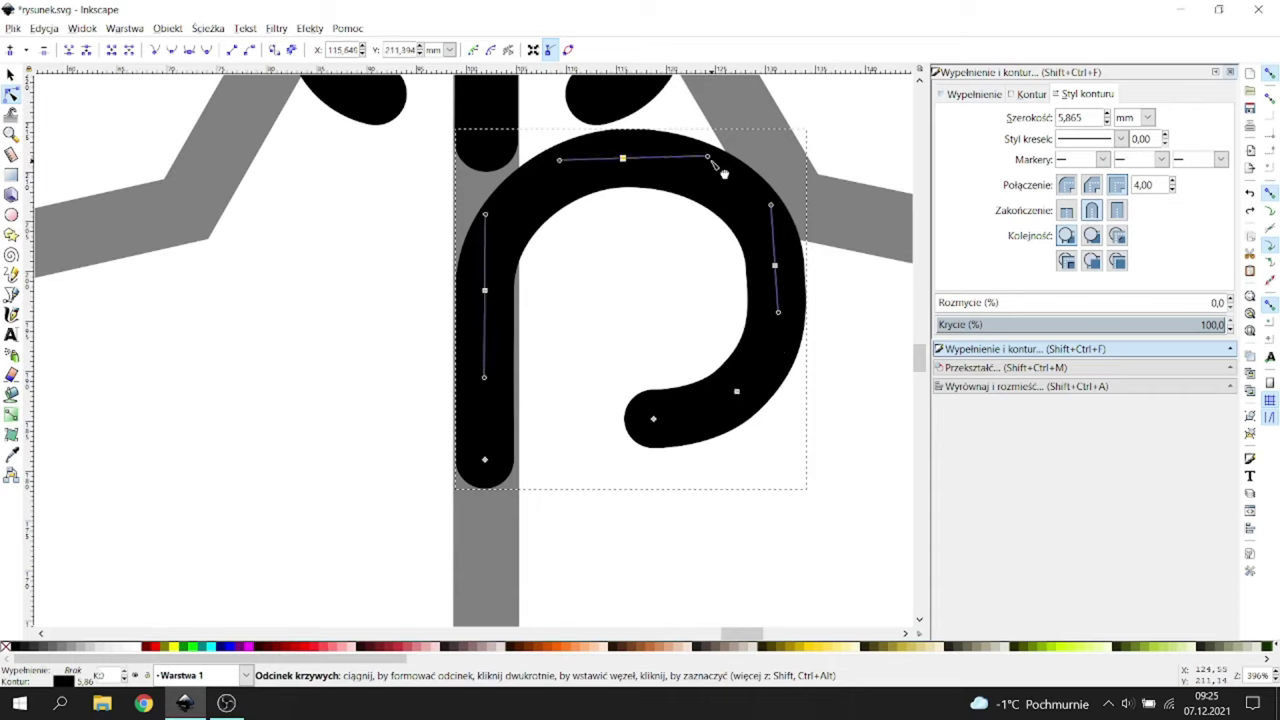
drag(707, 158, 705, 159)
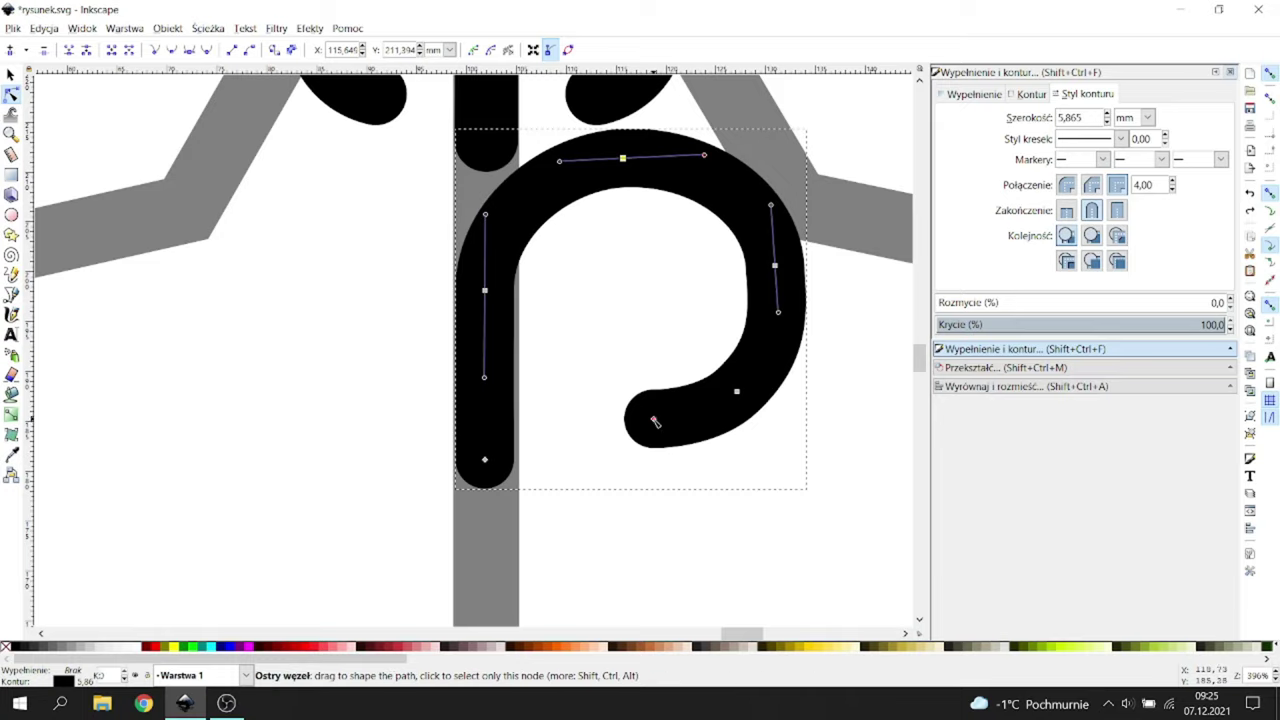
drag(653, 418, 660, 426)
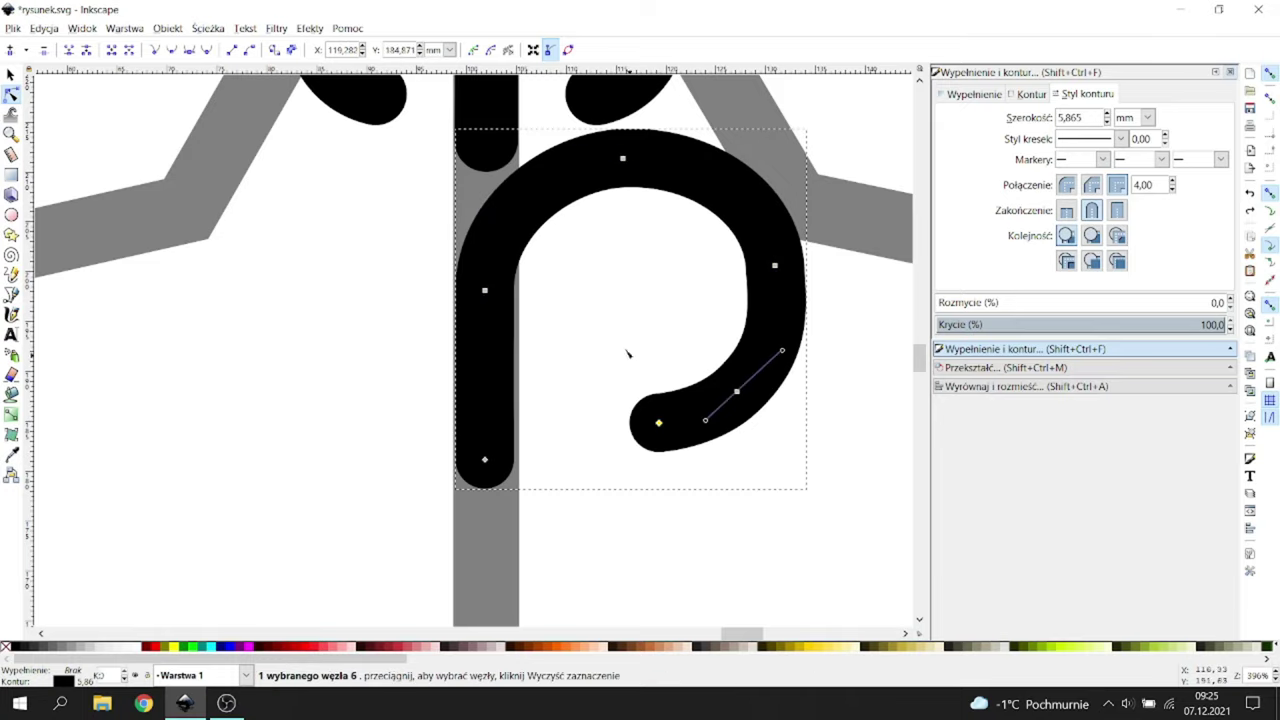
key(Escape)
Step: Convert the finished large hook's stroke to a path and select it as an object
scroll(760, 286, down, 2)
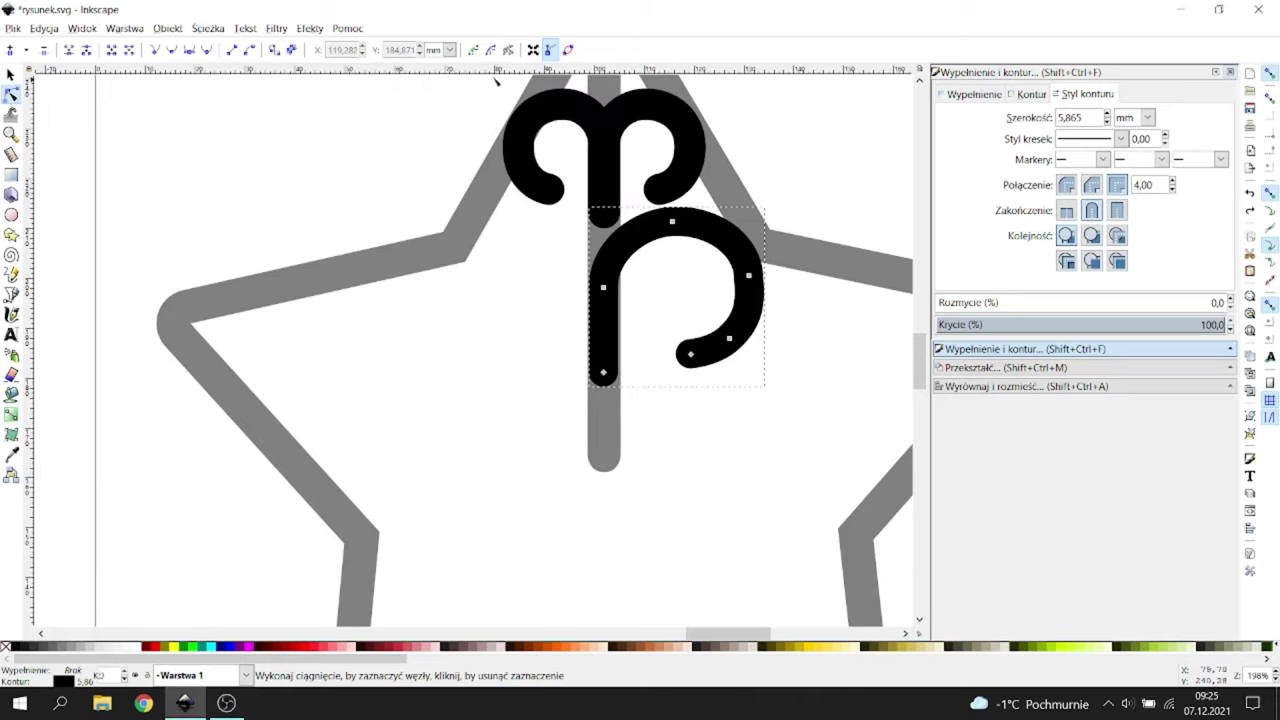
click(289, 50)
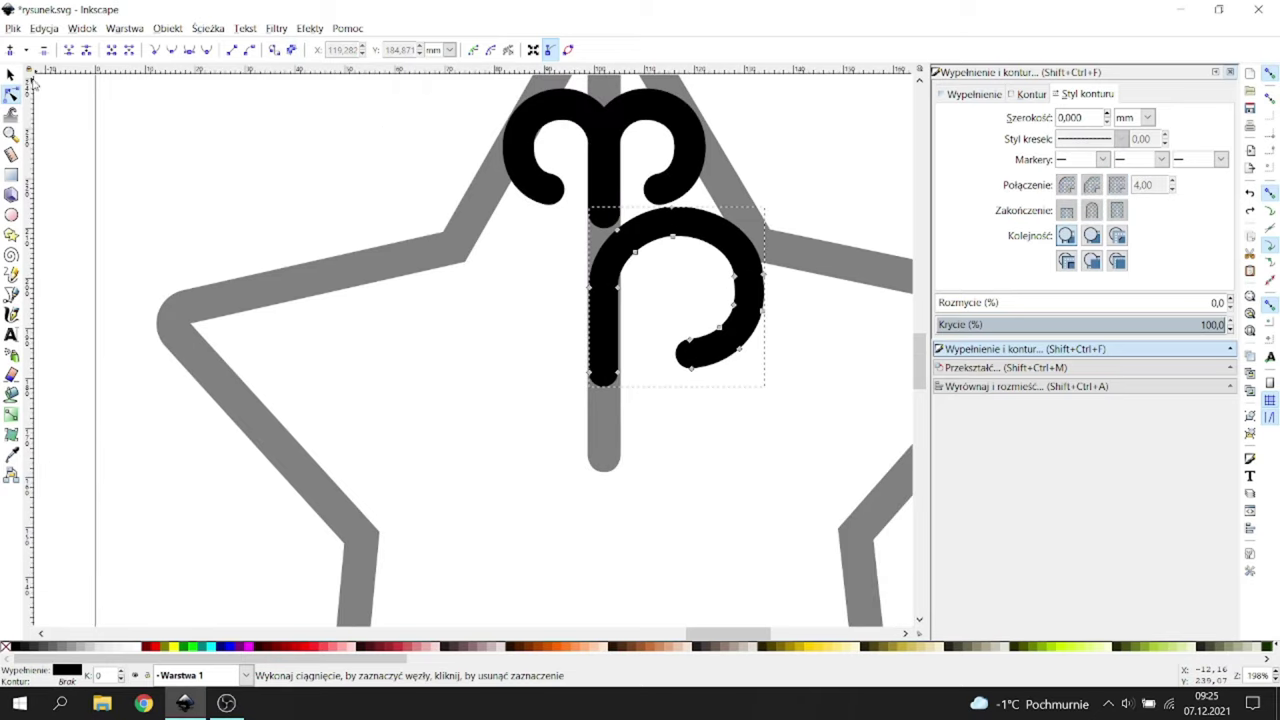
click(11, 76)
Step: Mirror a duplicate of the large hook horizontally onto the bar's left side and unite the two hooks with Union
scroll(533, 261, down, 1)
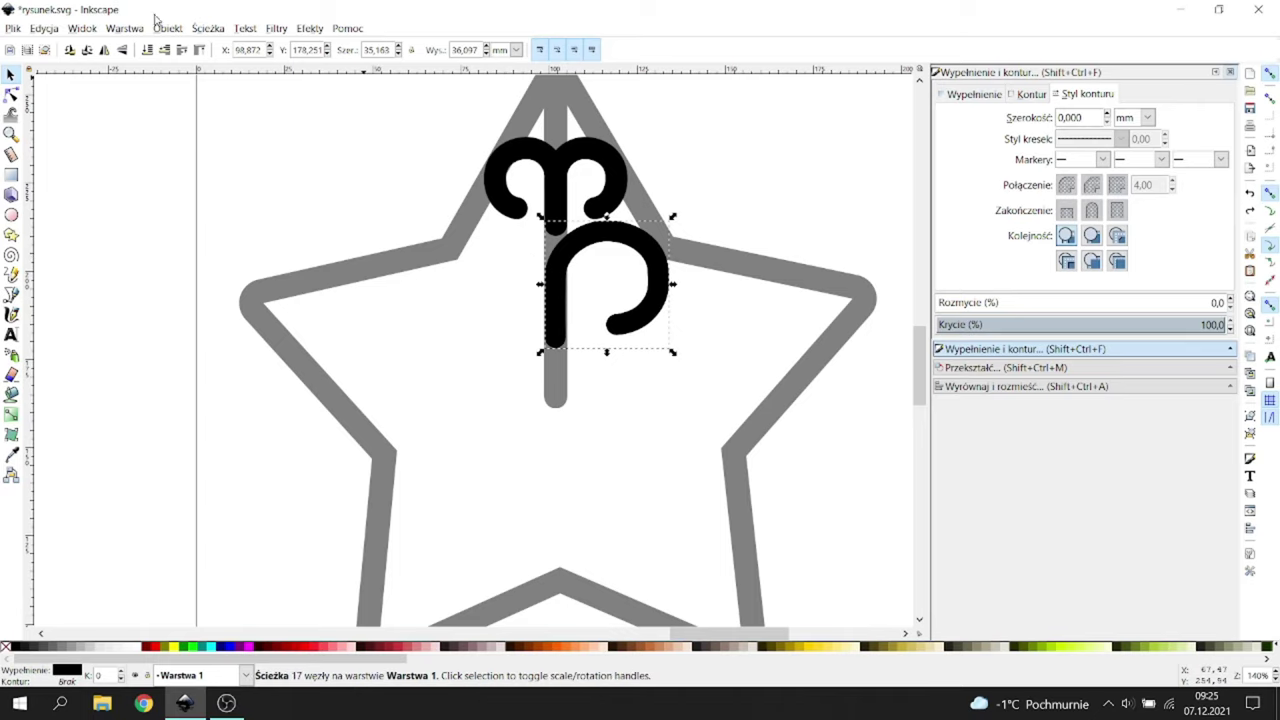
click(104, 52)
drag(655, 330, 548, 328)
shift+click(603, 240)
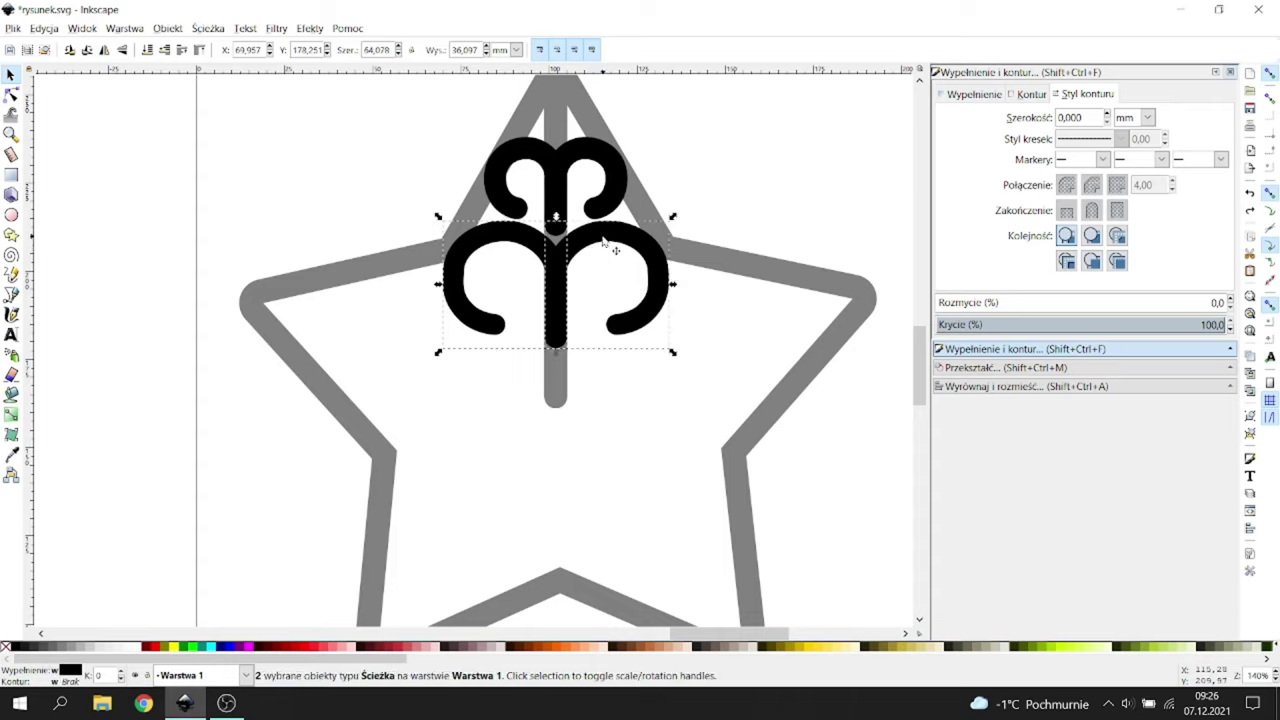
click(207, 28)
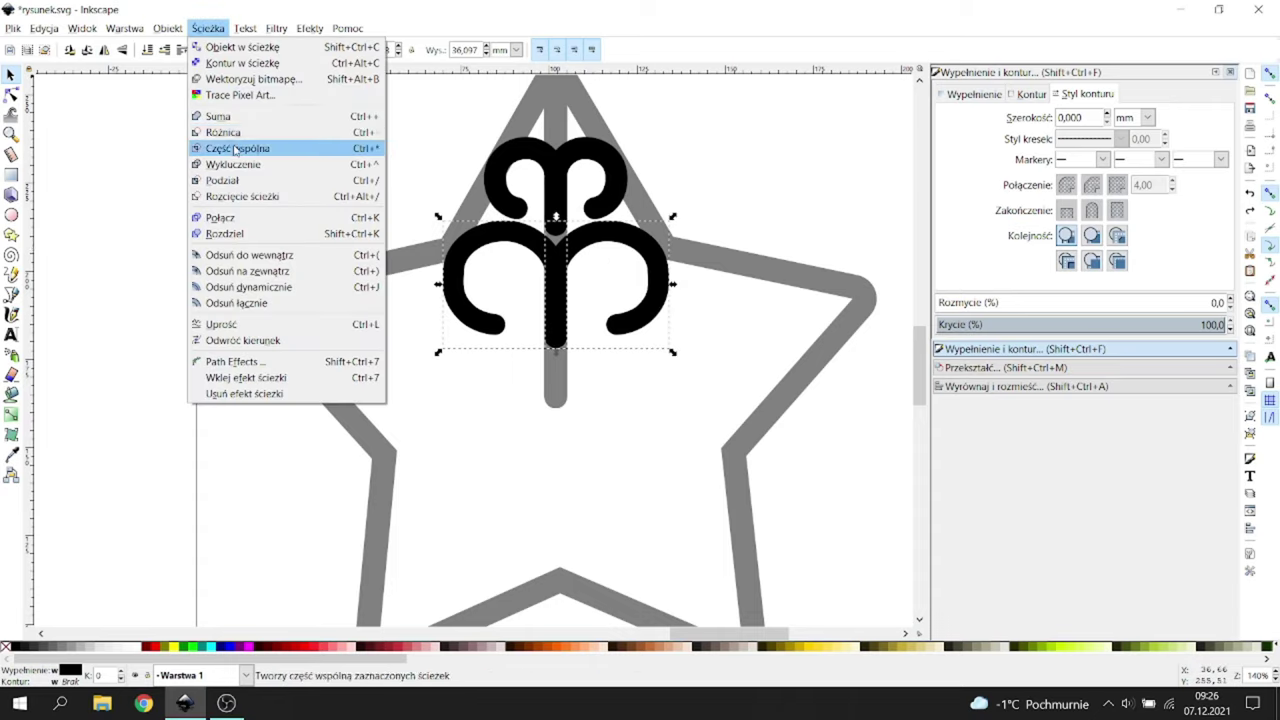
click(213, 120)
click(571, 331)
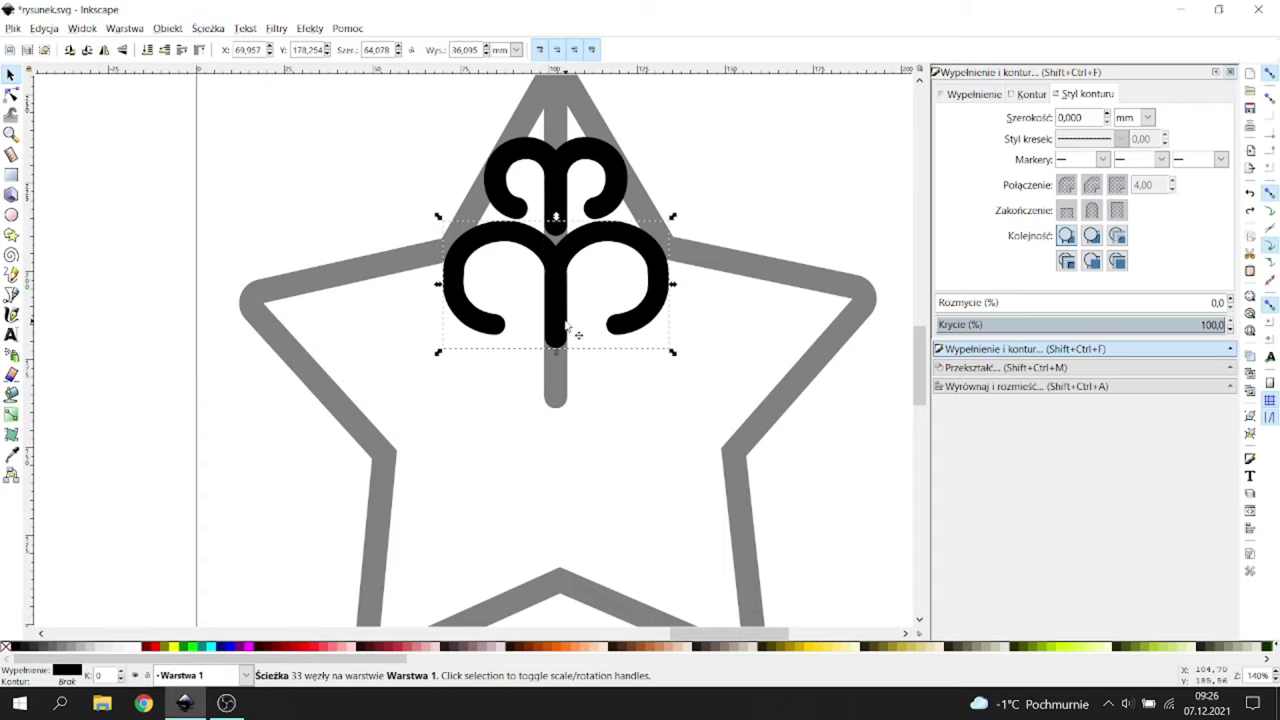
Step: Move the large double hook straight down the vertical bar, clear of the small double hook
mouse_move(563, 306)
mouse_down()
mouse_move(557, 354)
mouse_move(556, 329)
mouse_up()
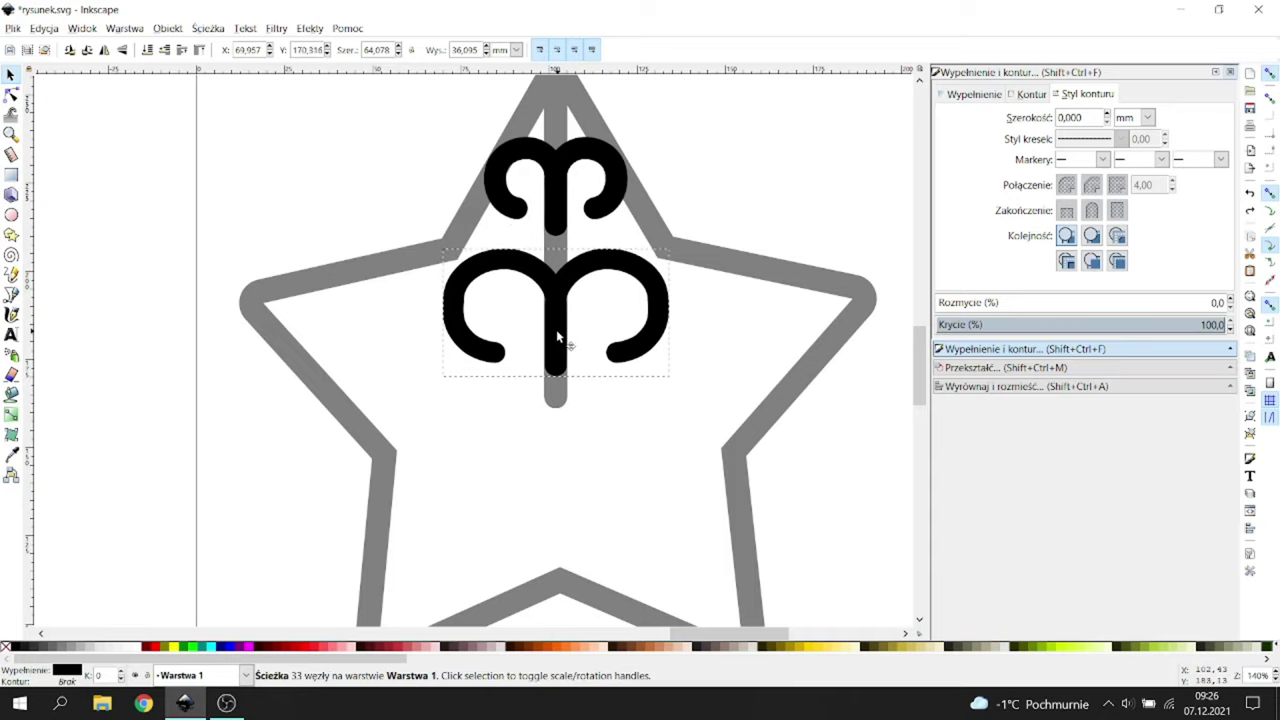
click(556, 331)
scroll(567, 345, down, 1)
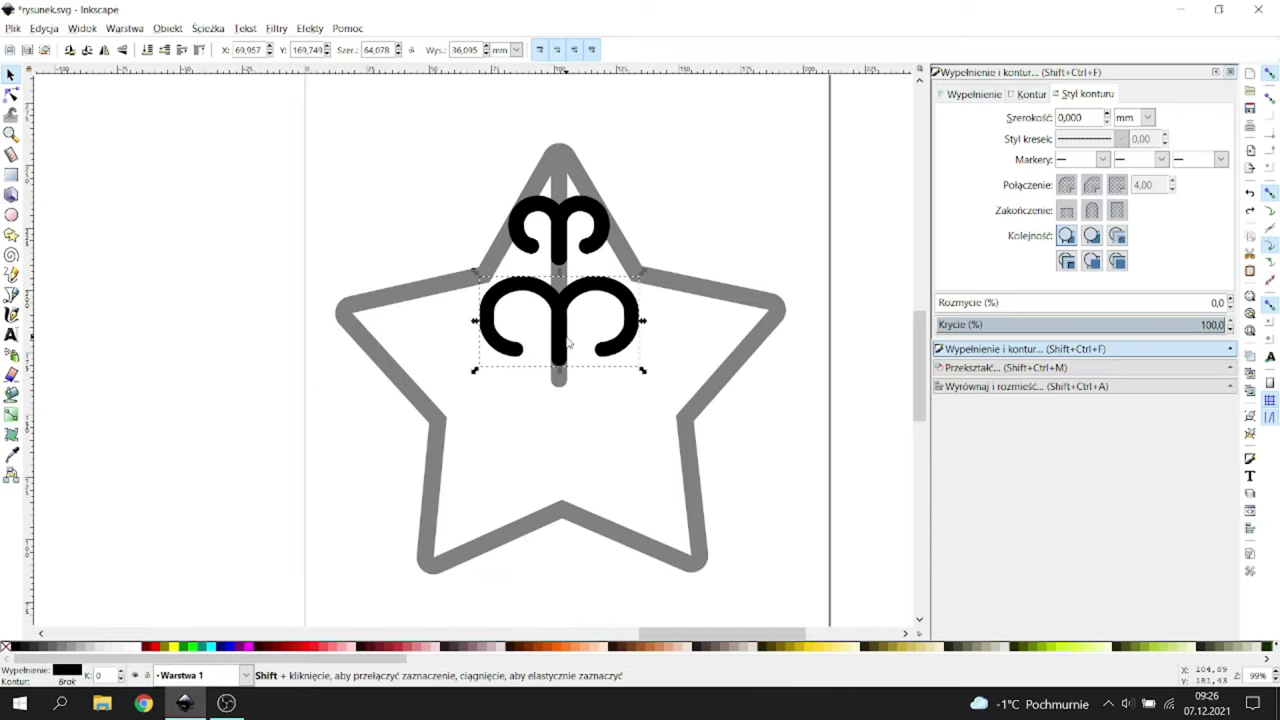
Step: Unite the vertical bar and both double hooks into one path, leaving the star frame separate
scroll(568, 343, left, 2)
click(711, 171)
drag(715, 133, 504, 399)
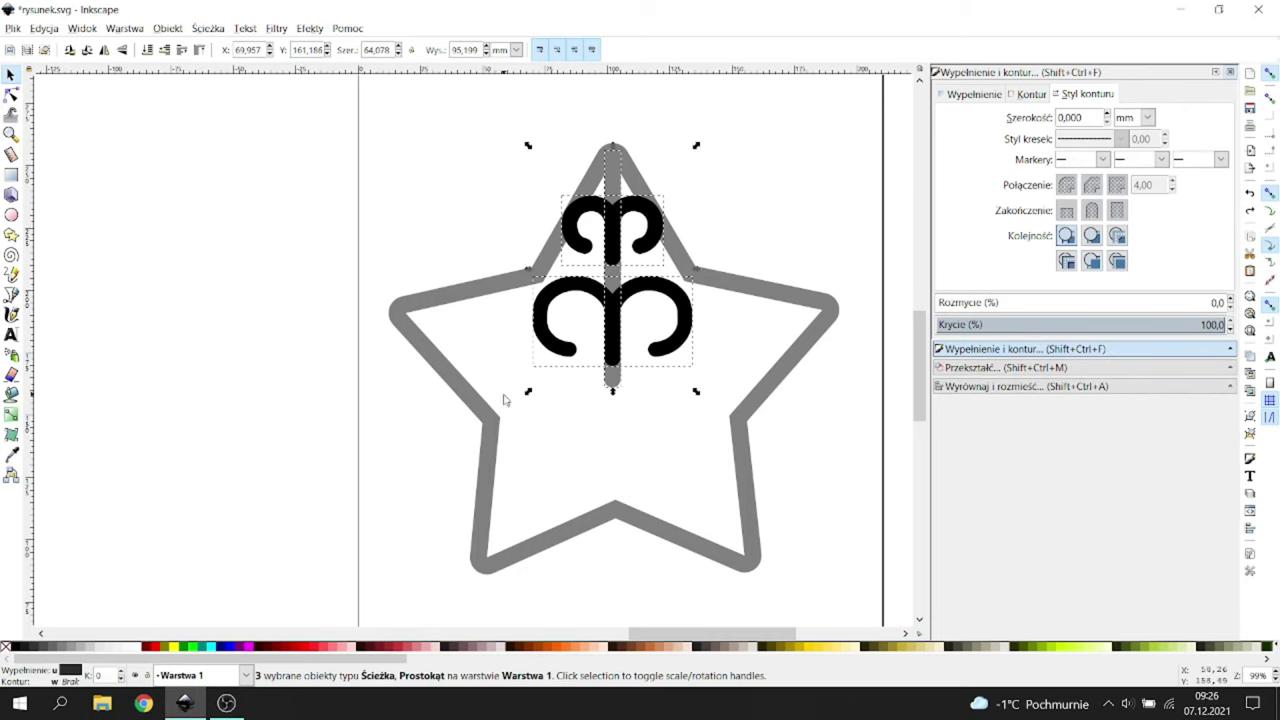
click(207, 28)
click(219, 125)
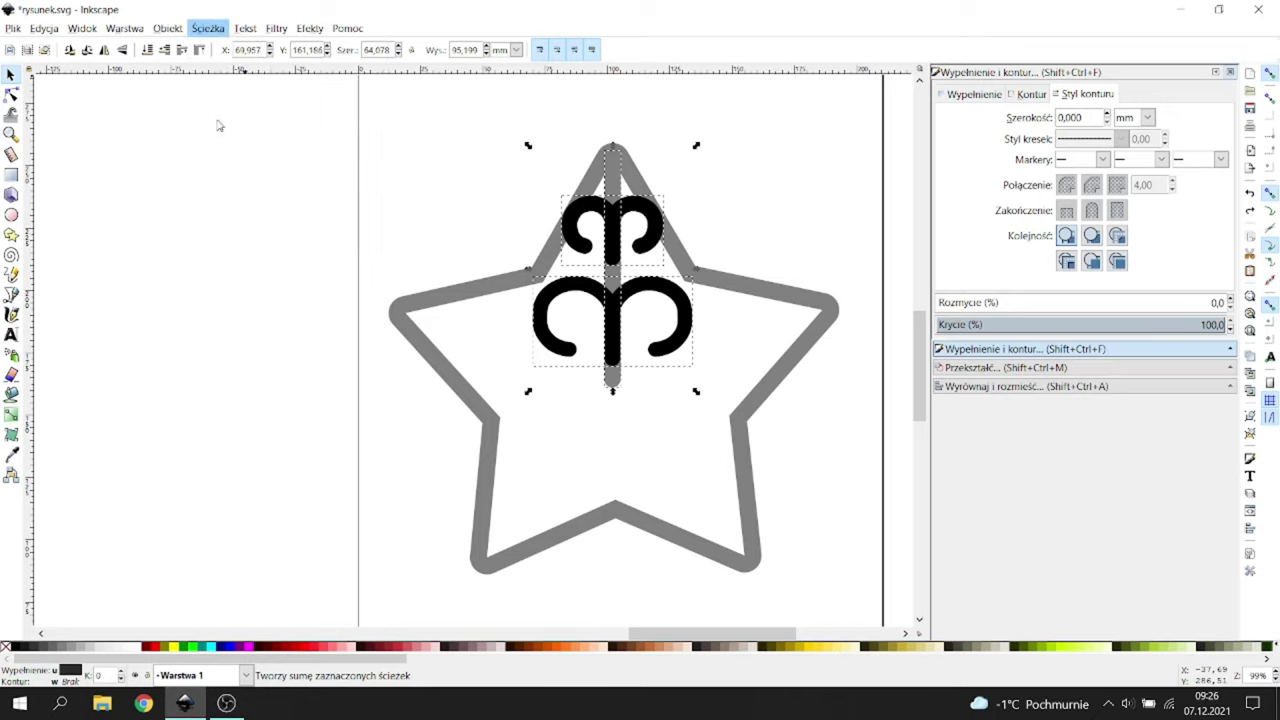
ctrl+scroll(623, 314, up, 1)
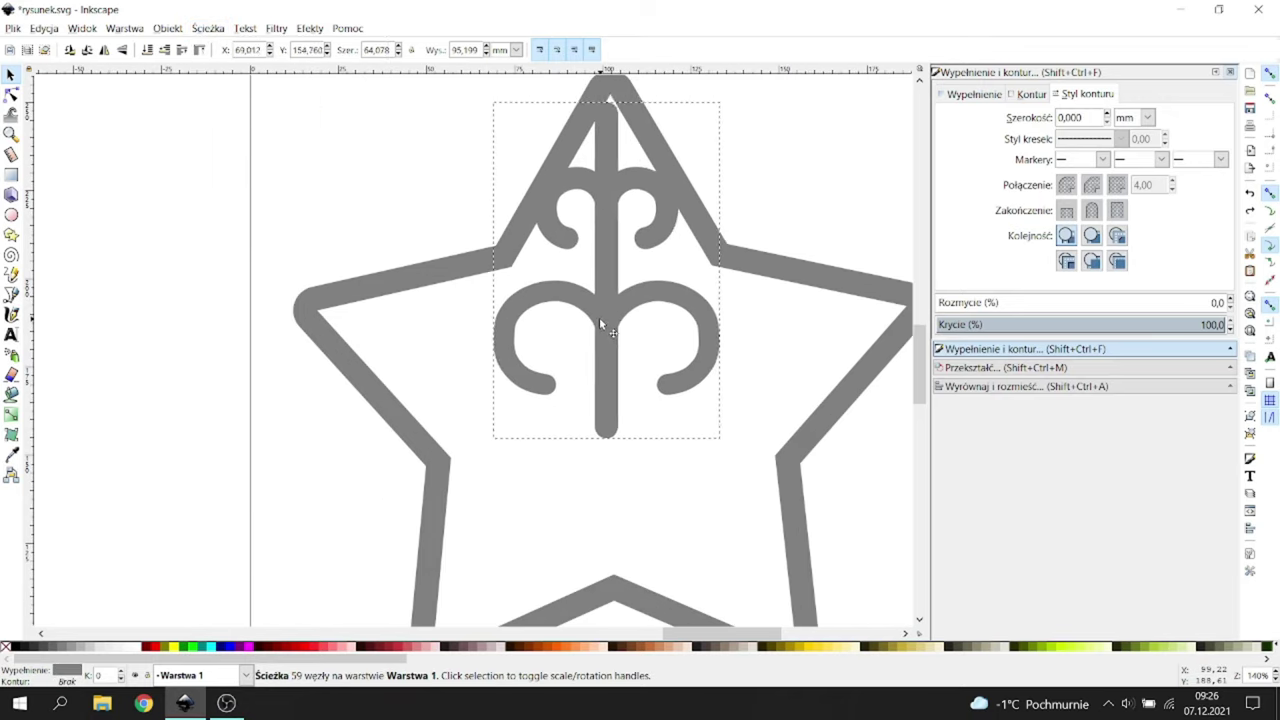
drag(599, 317, 599, 317)
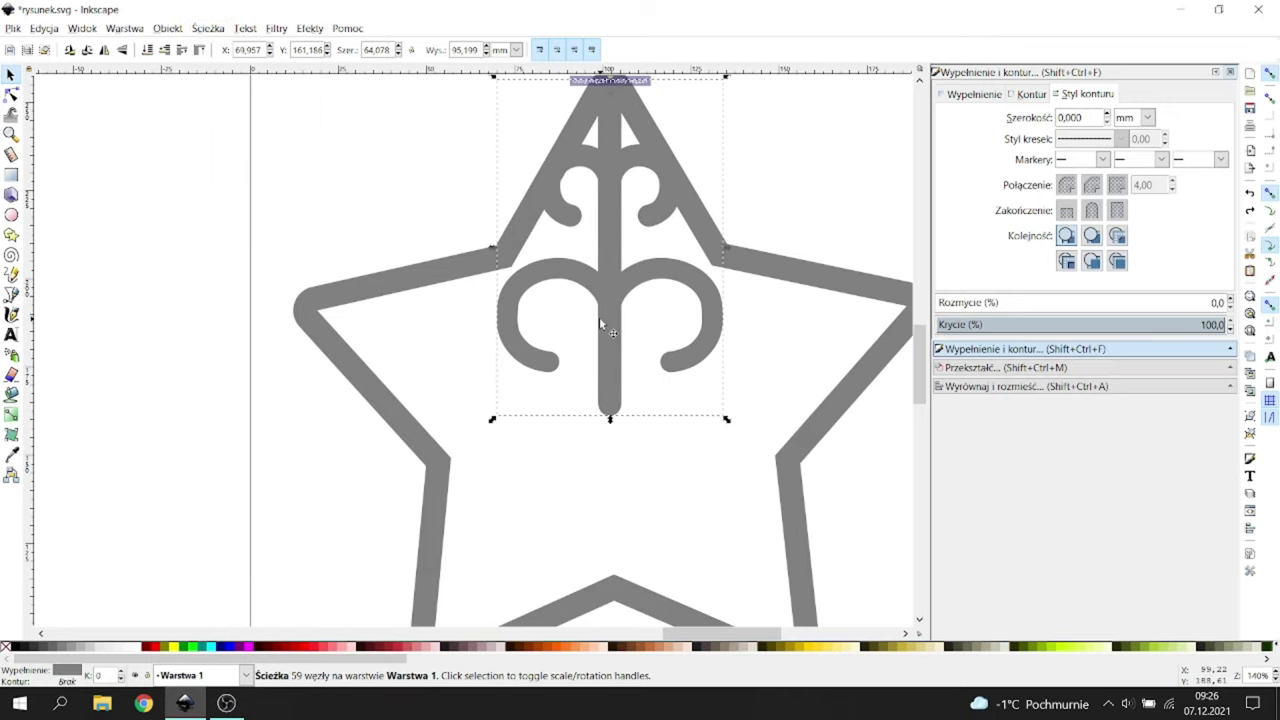
Step: Rotate a duplicate of the hook ornament by 72° and place it in the star's right arm, with its inner end at the centre
key(ctrl+shift+m)
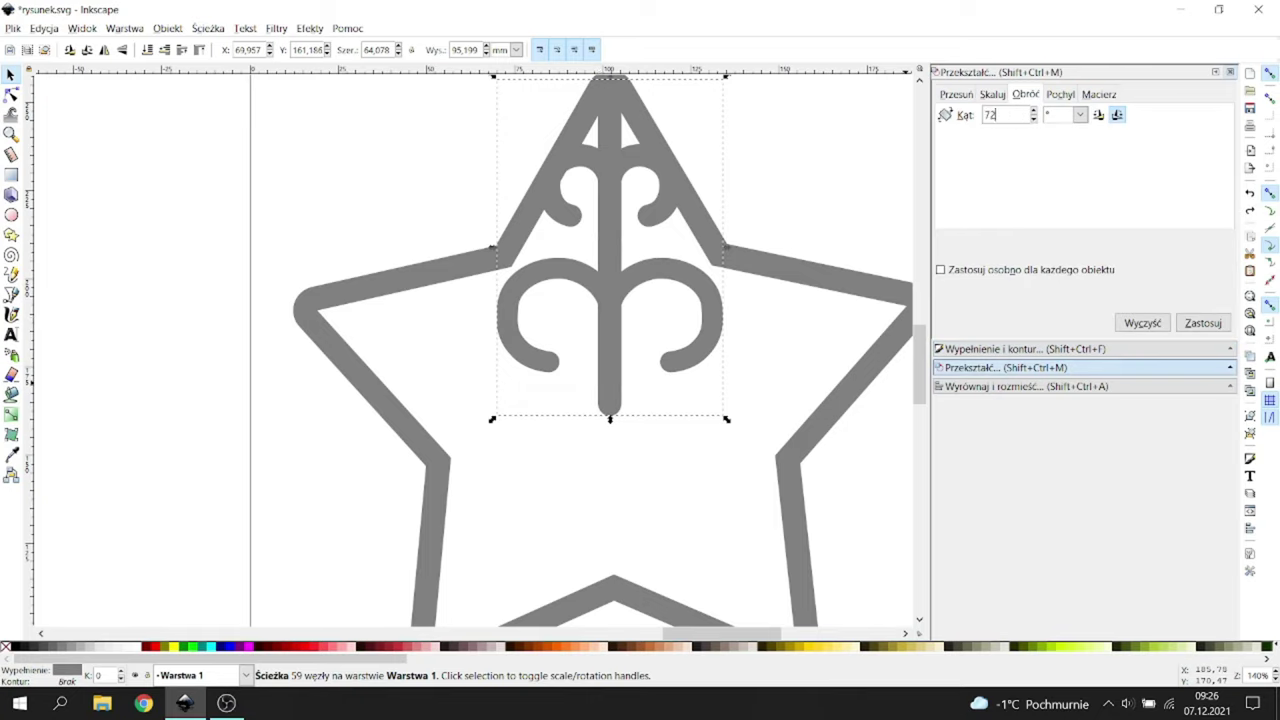
click(1201, 323)
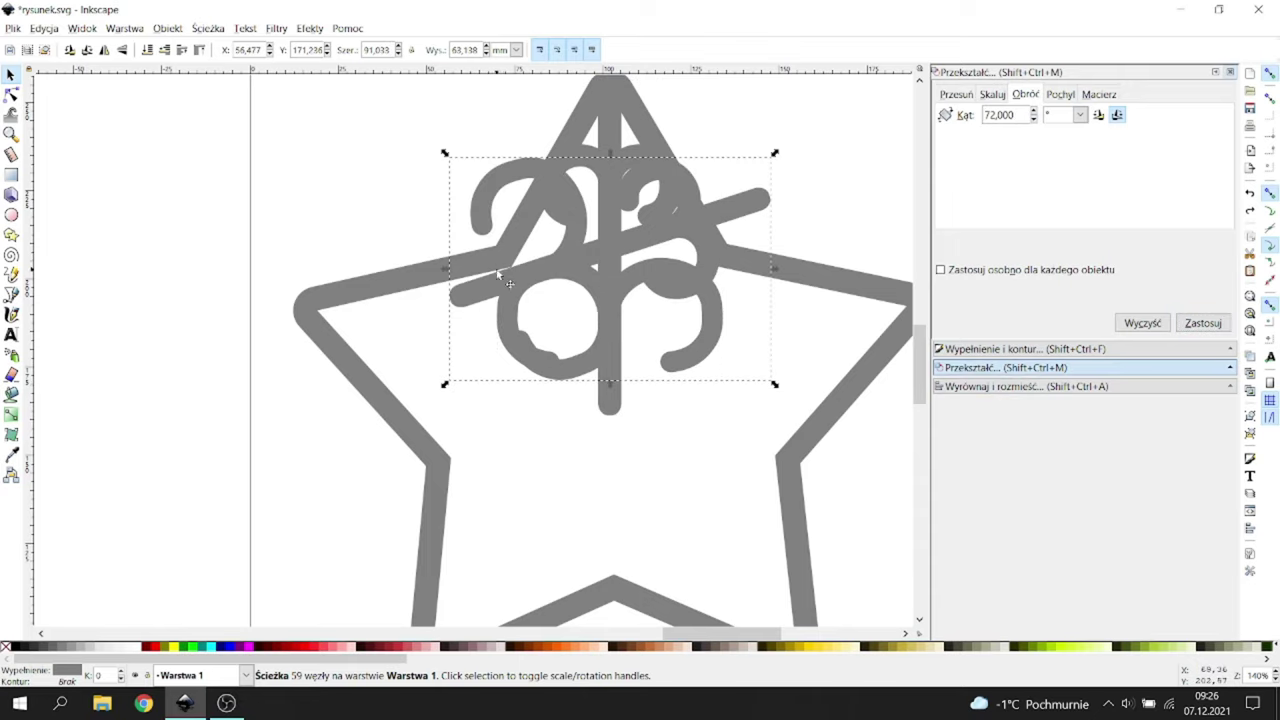
drag(497, 270, 630, 382)
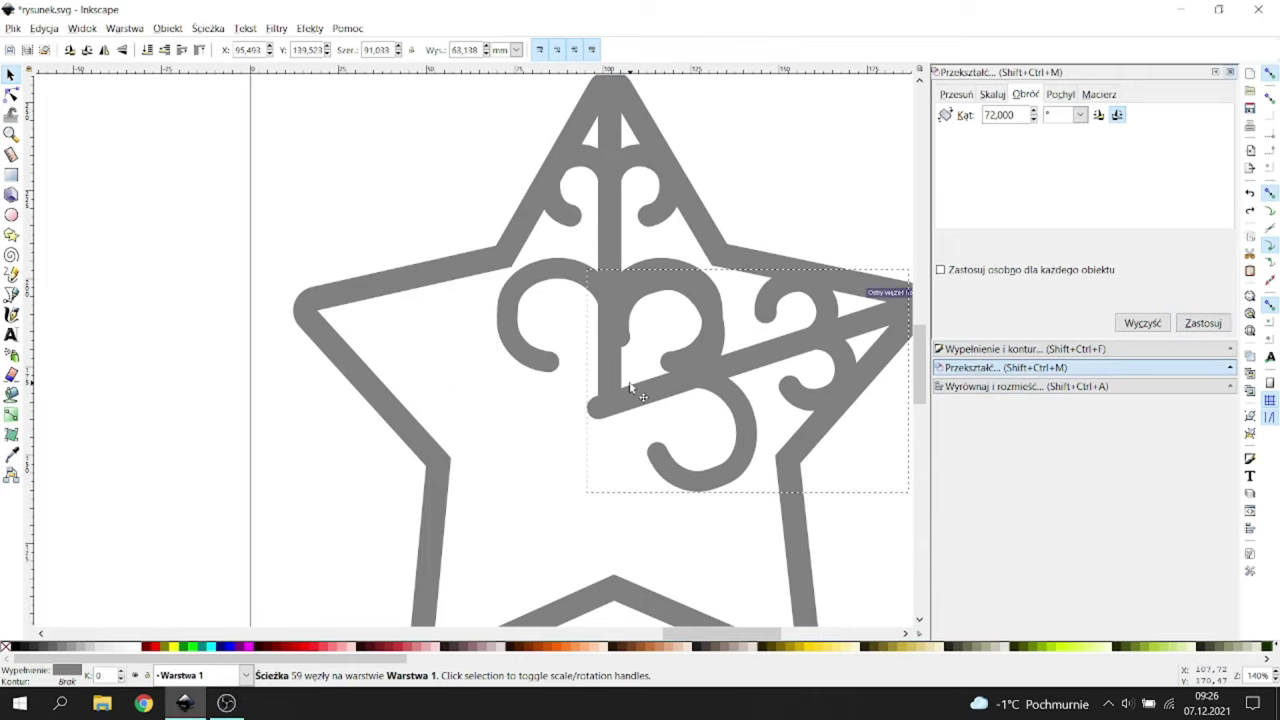
scroll(630, 380, right, 1)
scroll(627, 356, down, 2)
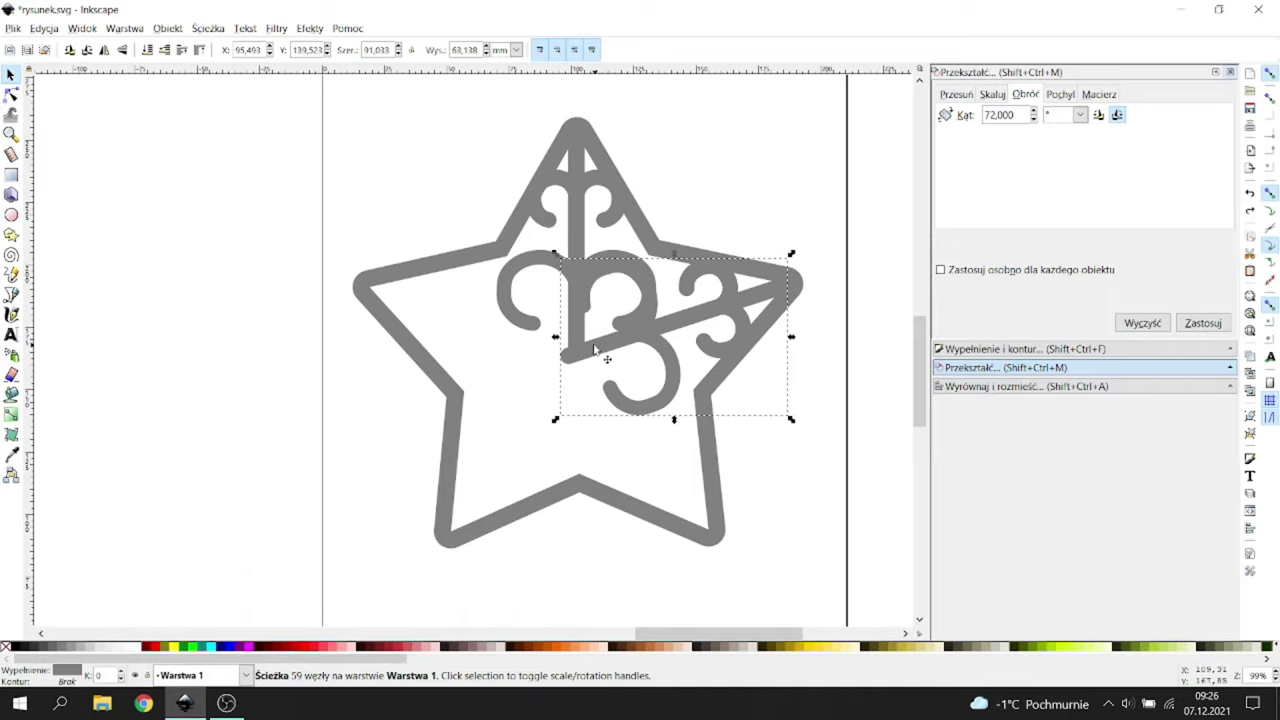
drag(588, 341, 594, 333)
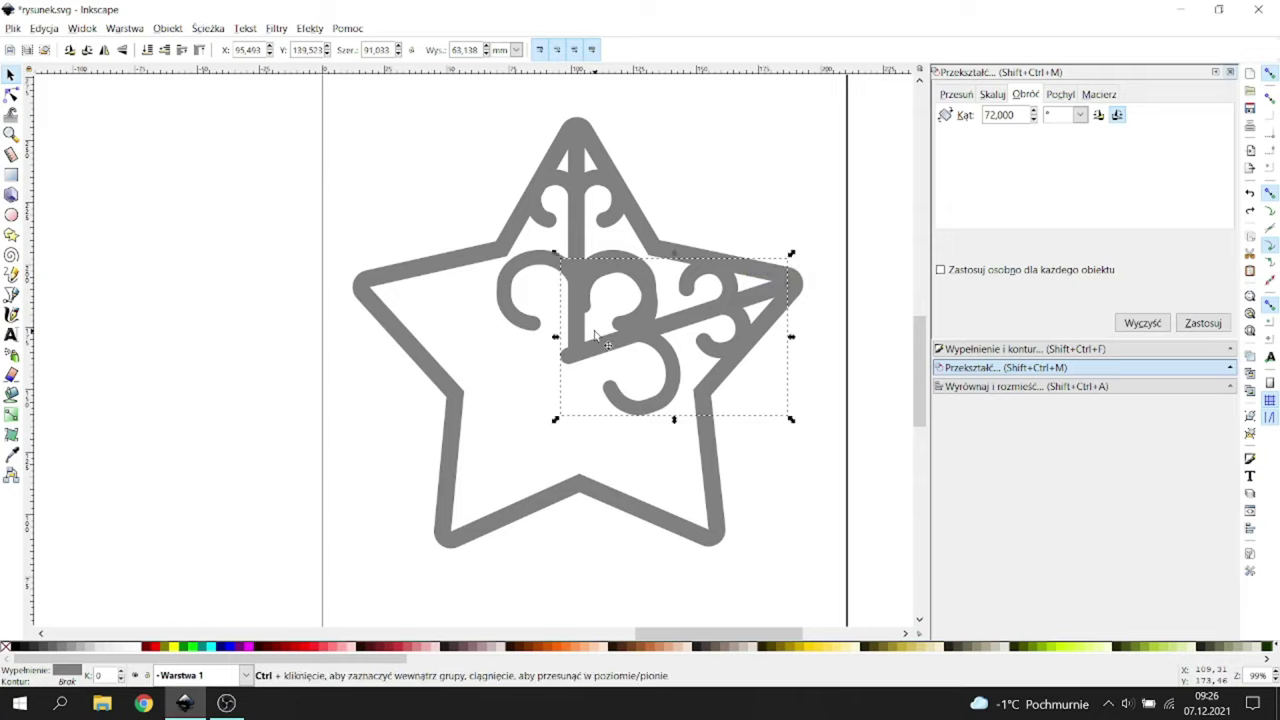
Step: Place further duplicates of the ornament, each rotated another 72°, in the star's lower right and lower left arms
click(1186, 325)
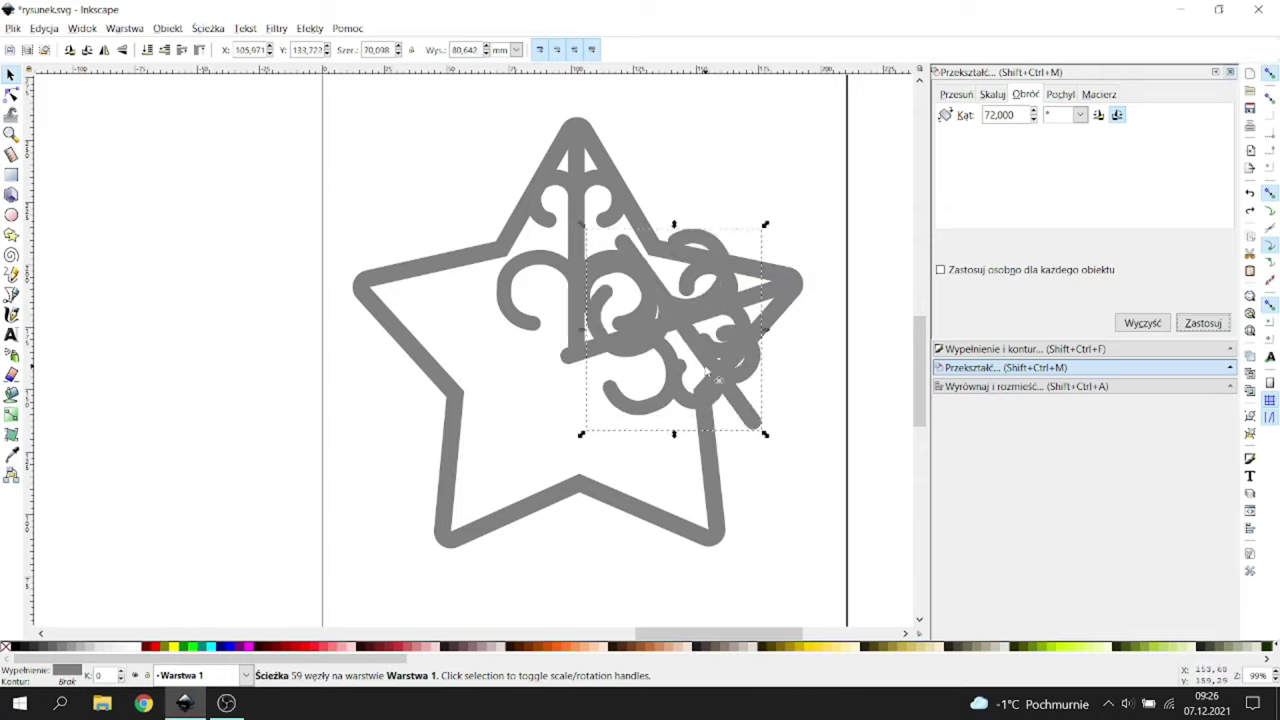
drag(705, 370, 672, 486)
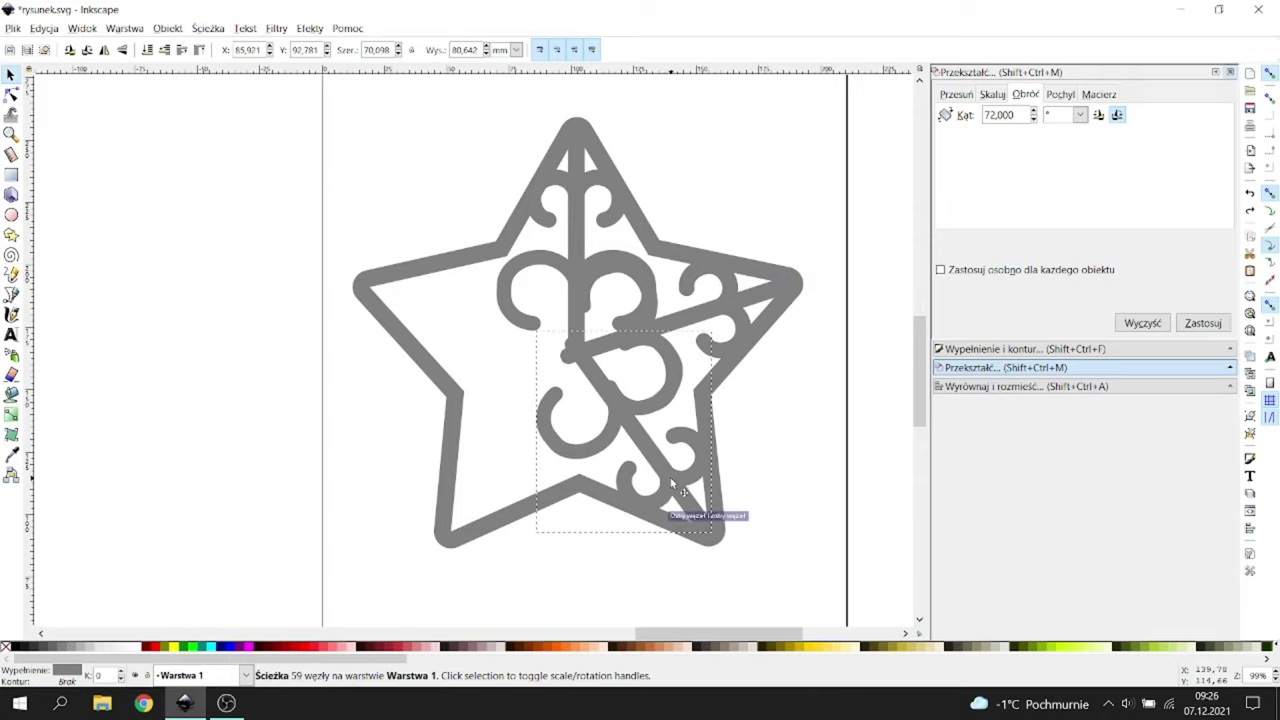
click(1182, 328)
drag(641, 418, 525, 413)
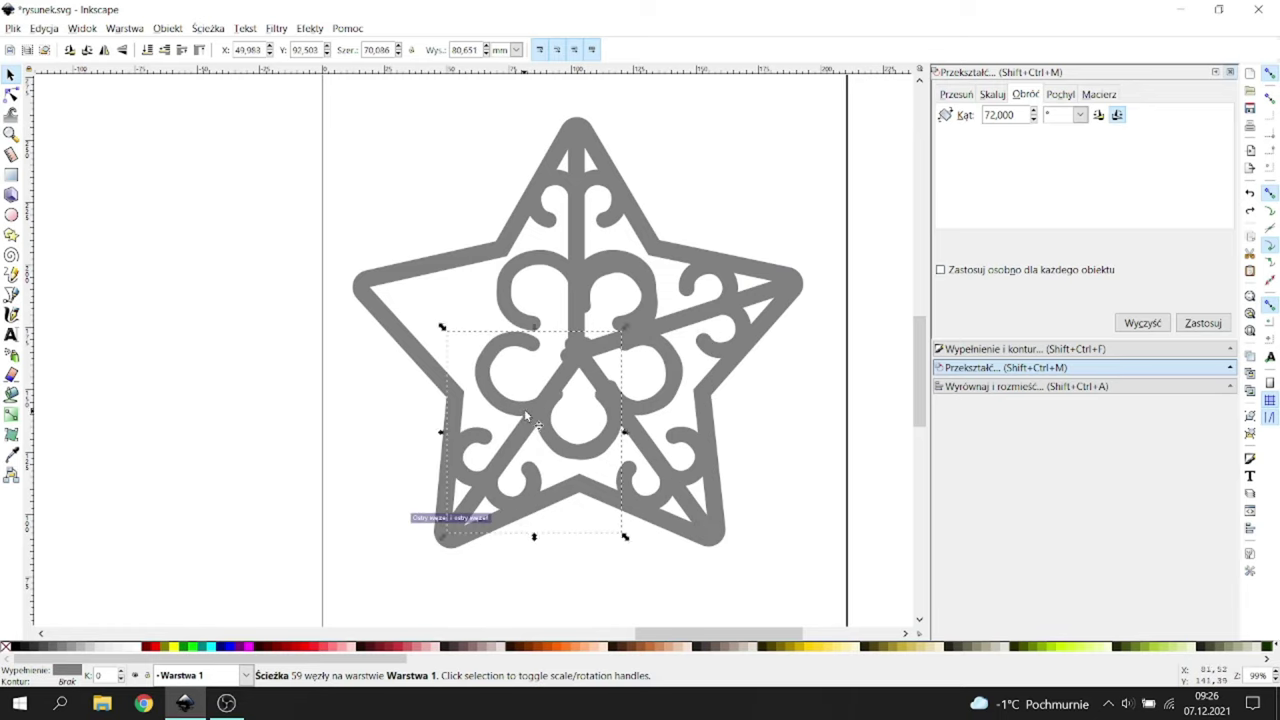
Step: Place a last duplicate rotated 72° in the star's left arm and shift the top arm's ornament slightly lower towards the centre
click(1203, 323)
drag(600, 437, 498, 322)
ctrl+scroll(520, 323, up, 1)
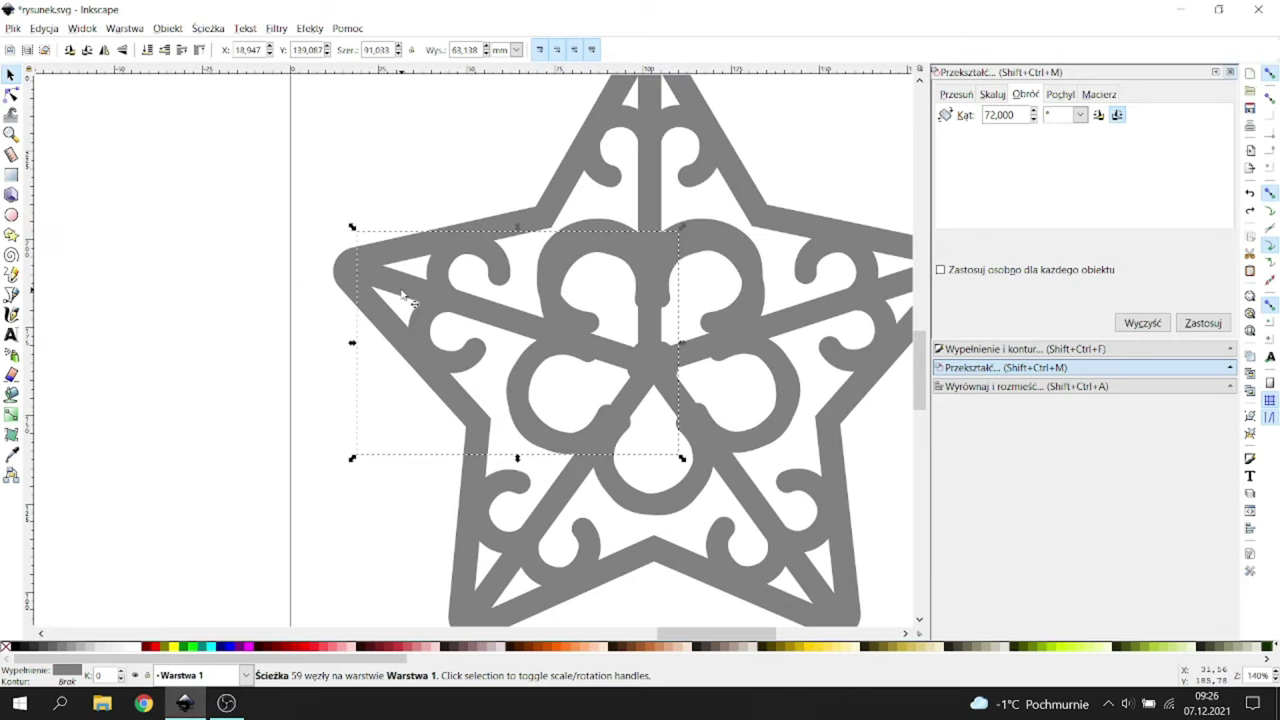
ctrl+scroll(520, 321, down, 1)
click(604, 218)
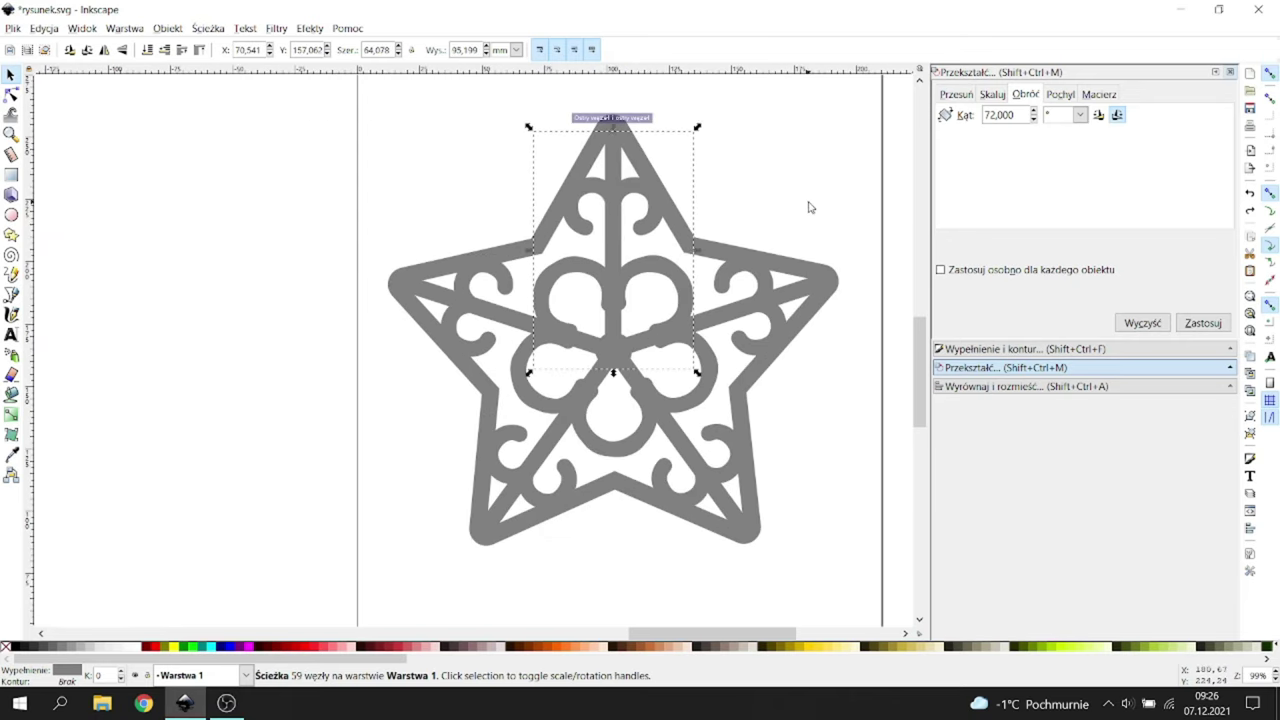
click(763, 217)
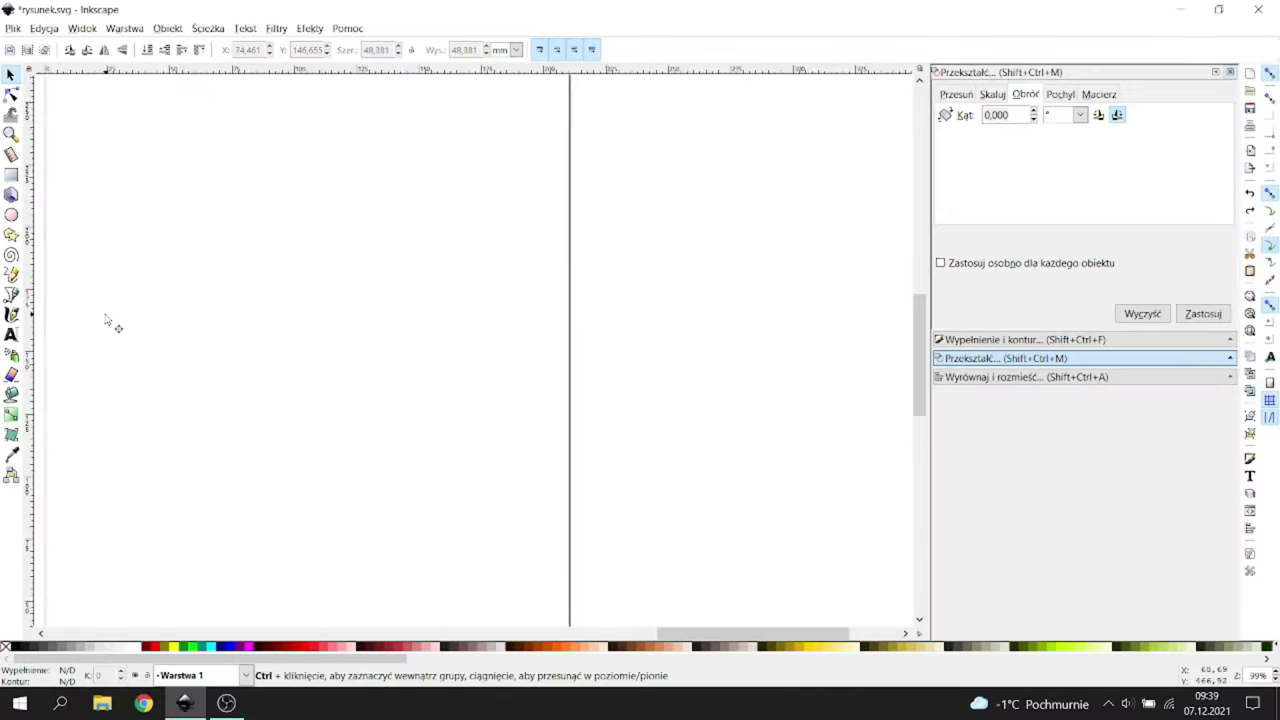
Step: Draw a square of about 48 by 48 mm on an empty area of the page
scroll(105, 318, left, 10)
scroll(421, 308, up, 1)
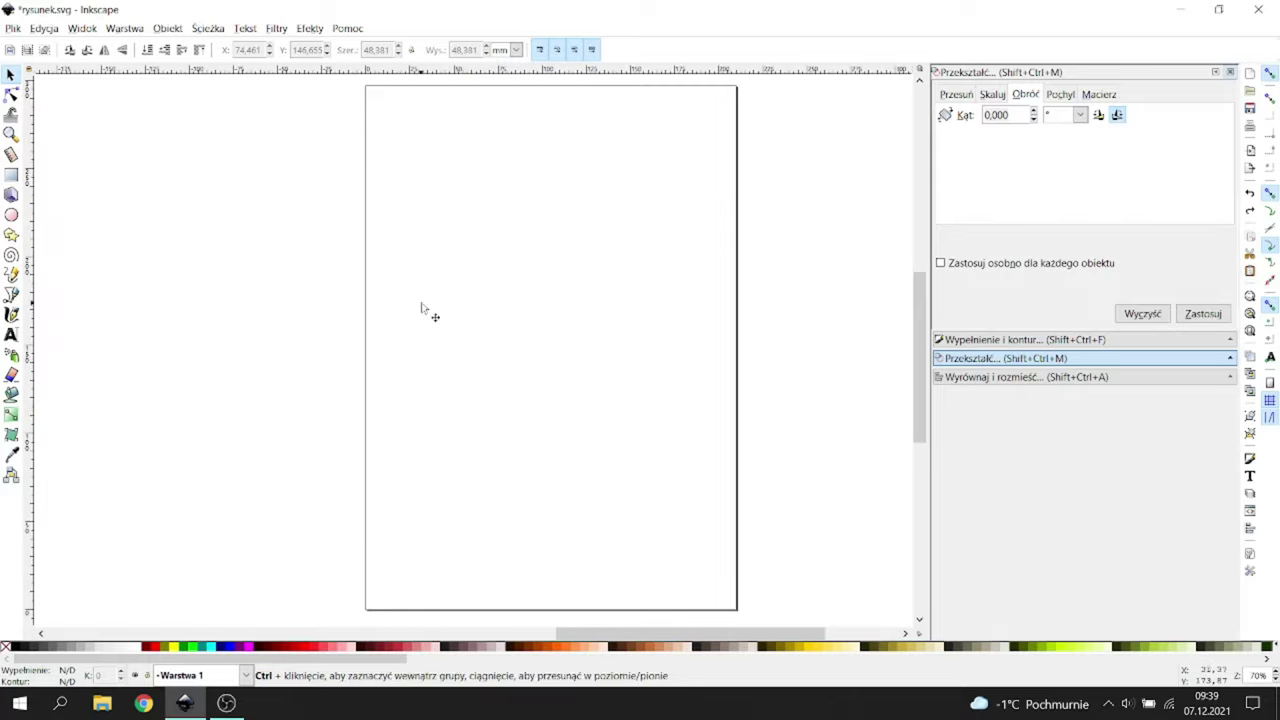
click(11, 175)
drag(528, 267, 614, 350)
ctrl+scroll(597, 327, up, 2)
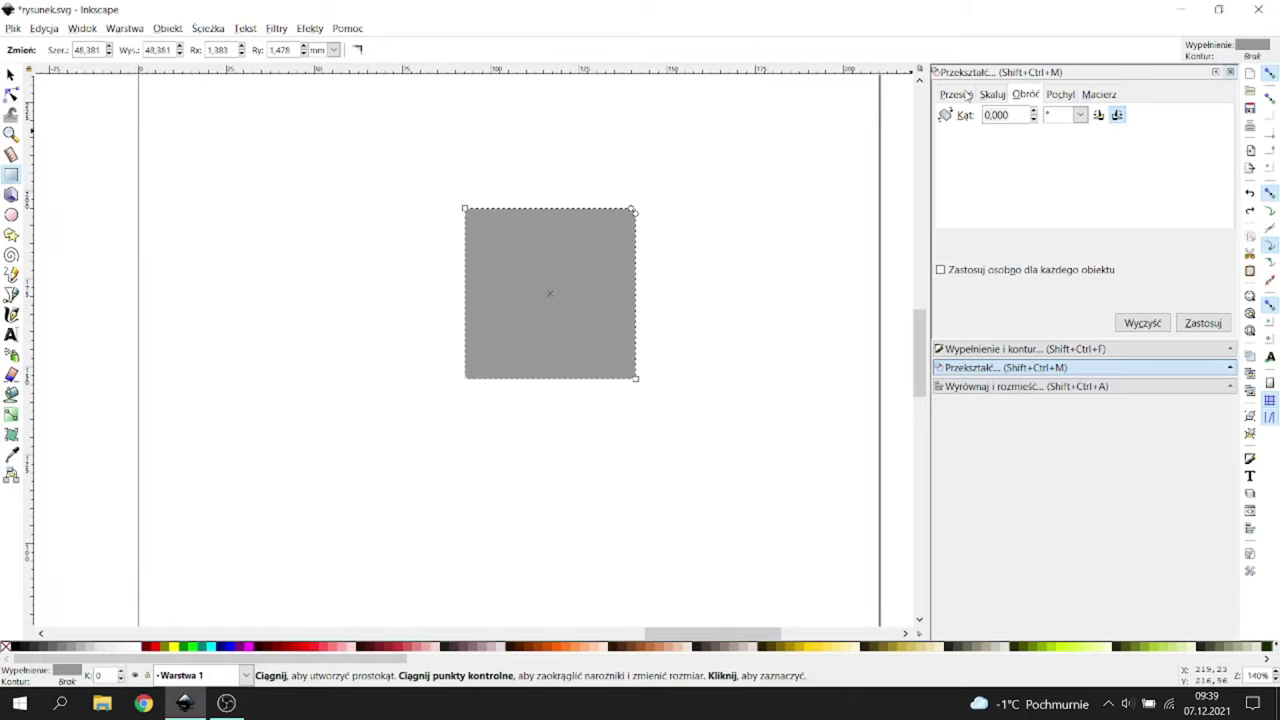
Step: Give the square a solid black stroke
key(ctrl+shift+f)
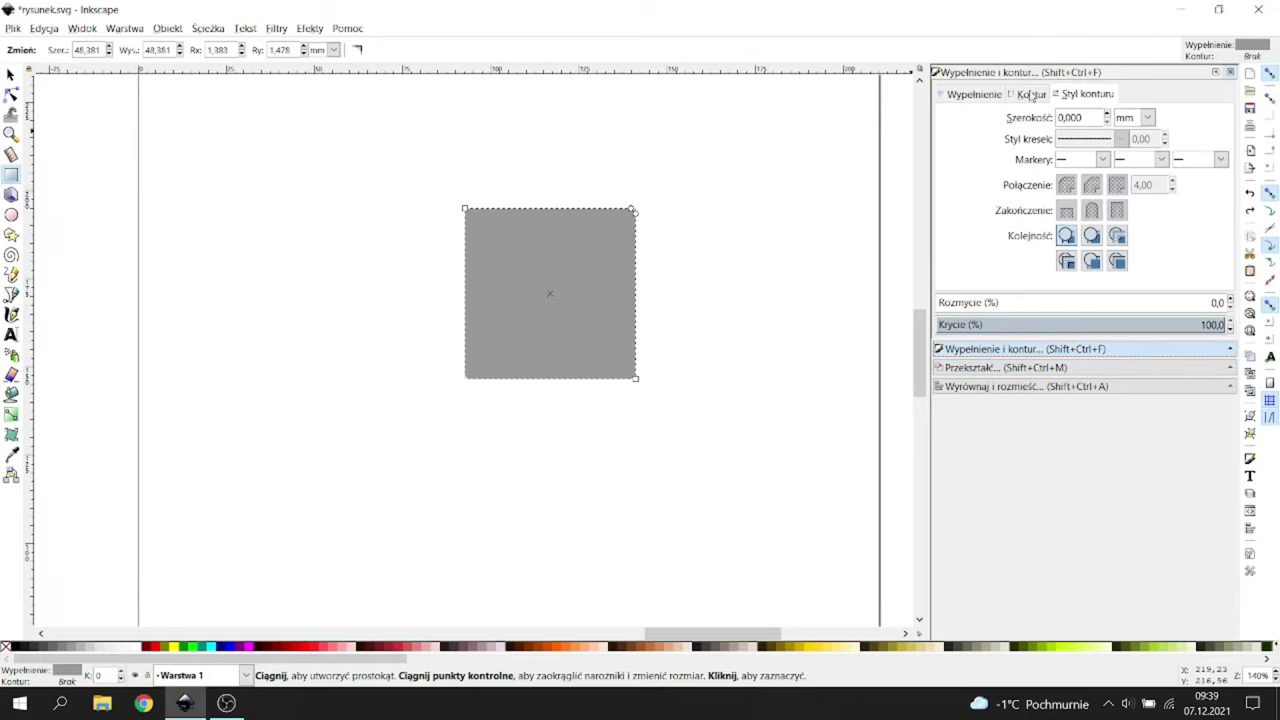
click(1031, 93)
click(969, 117)
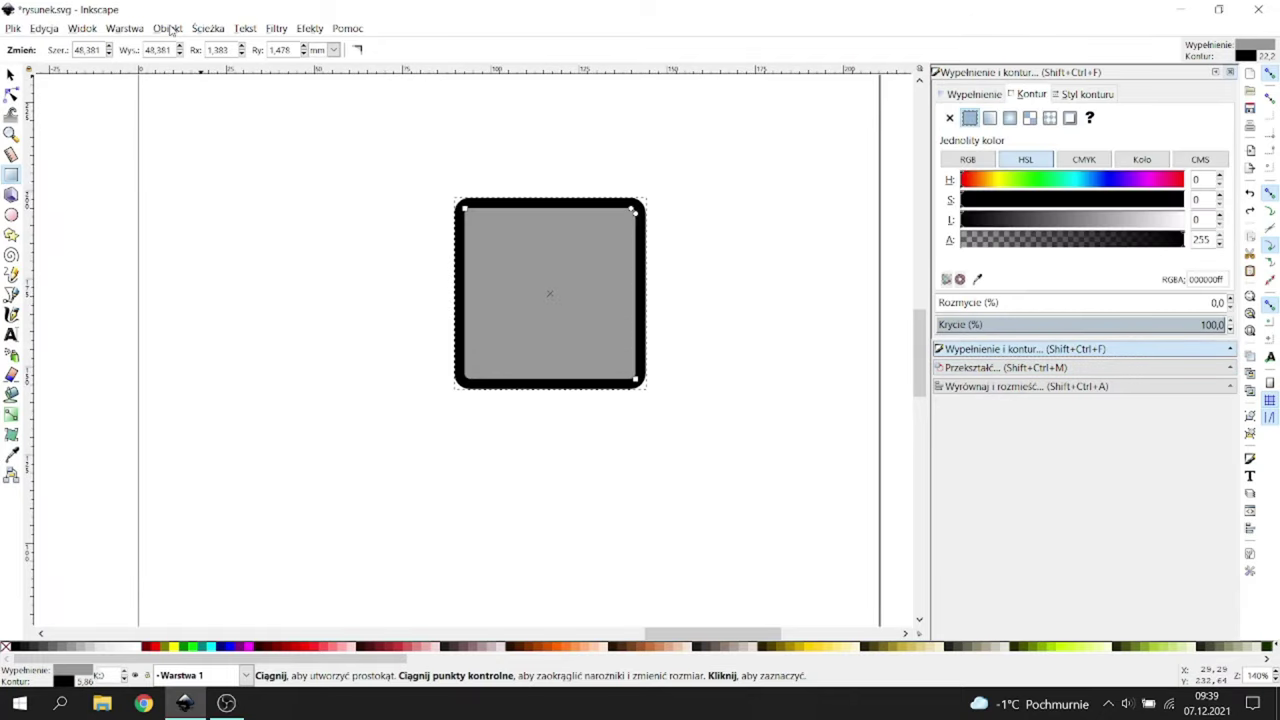
Step: Create a linked offset of the square and expand it outward into a larger rounded outline around the original
click(218, 31)
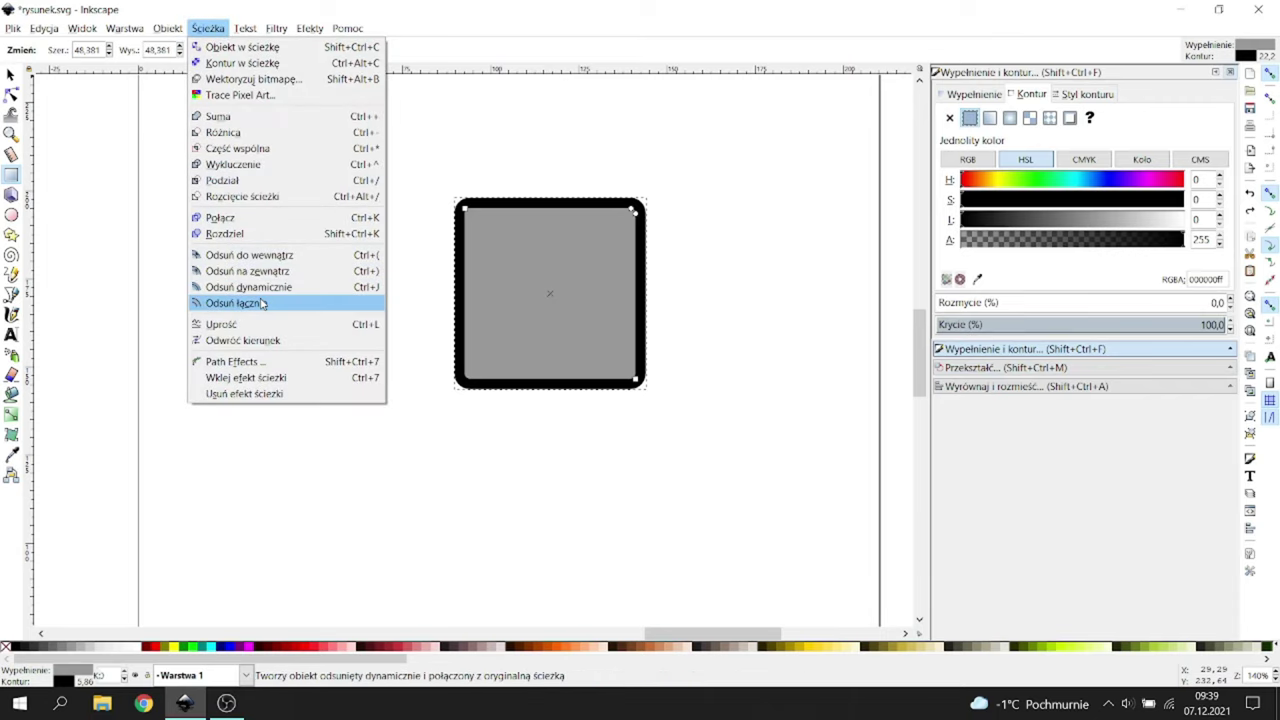
click(290, 302)
ctrl+scroll(636, 224, up, 1)
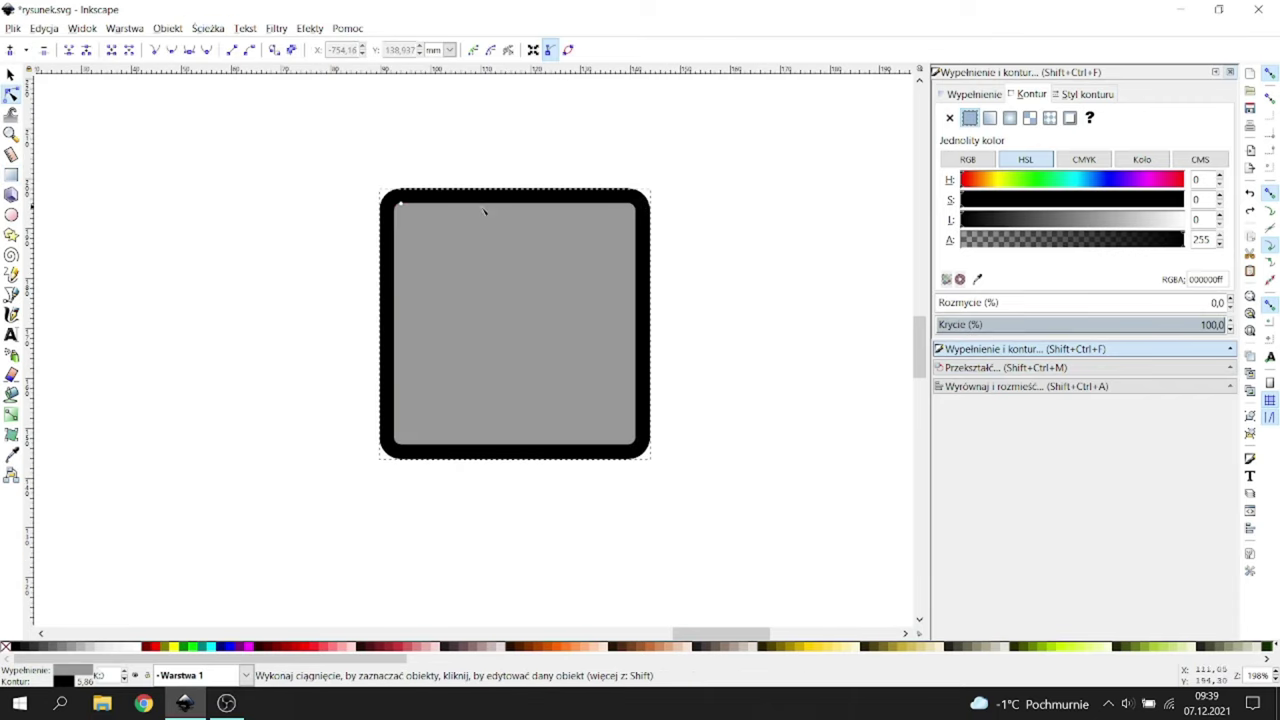
drag(401, 206, 385, 175)
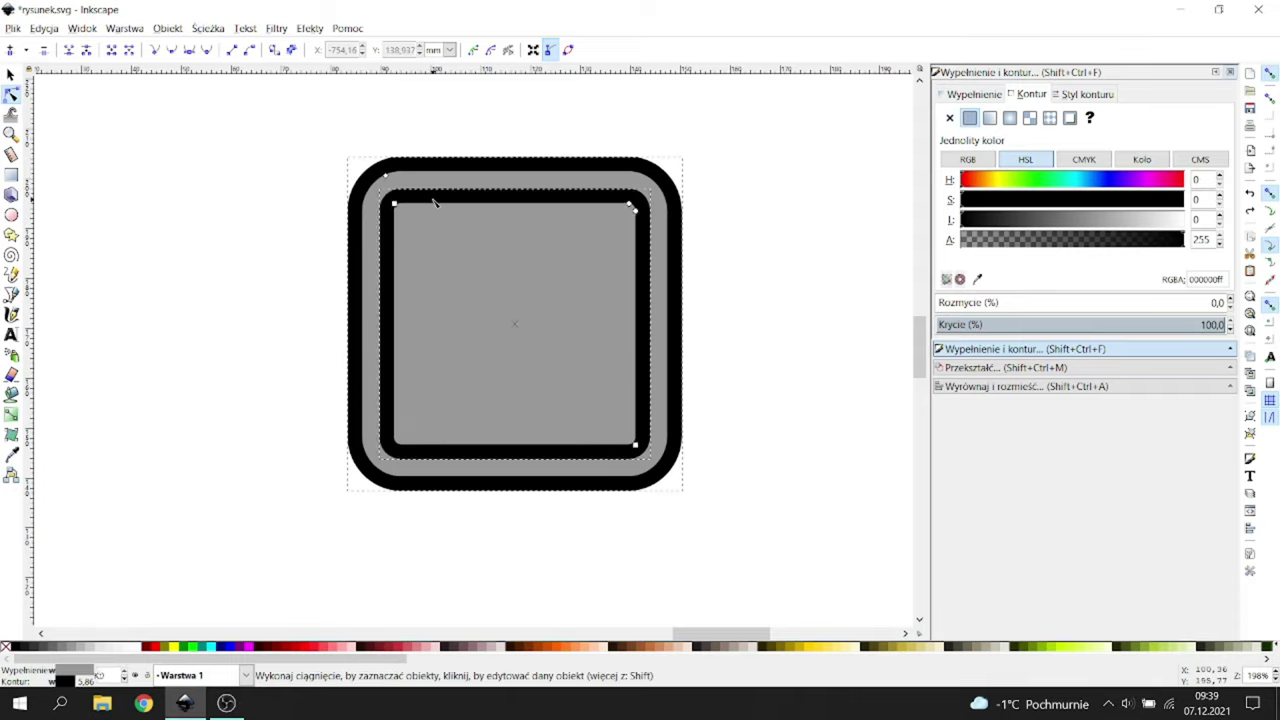
Step: Subtract the square from its expanded offset to leave a rounded square ring, and remove the ring's stroke
click(209, 28)
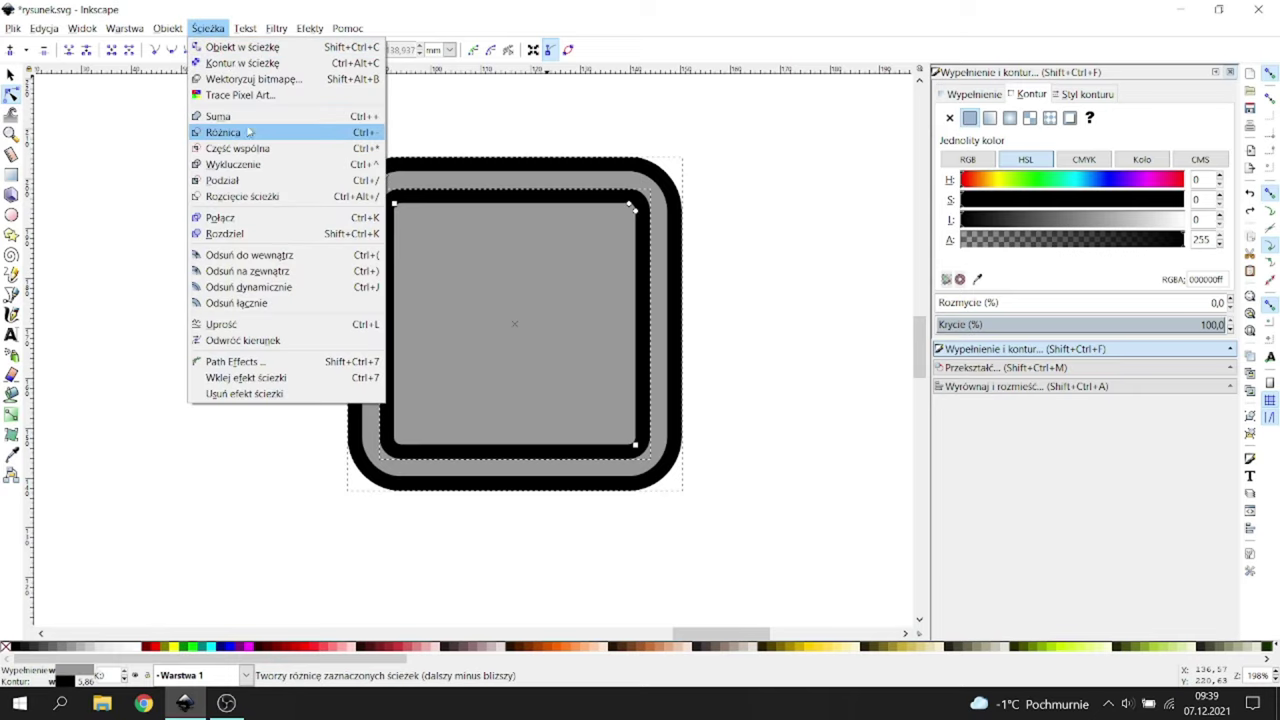
click(248, 131)
click(948, 119)
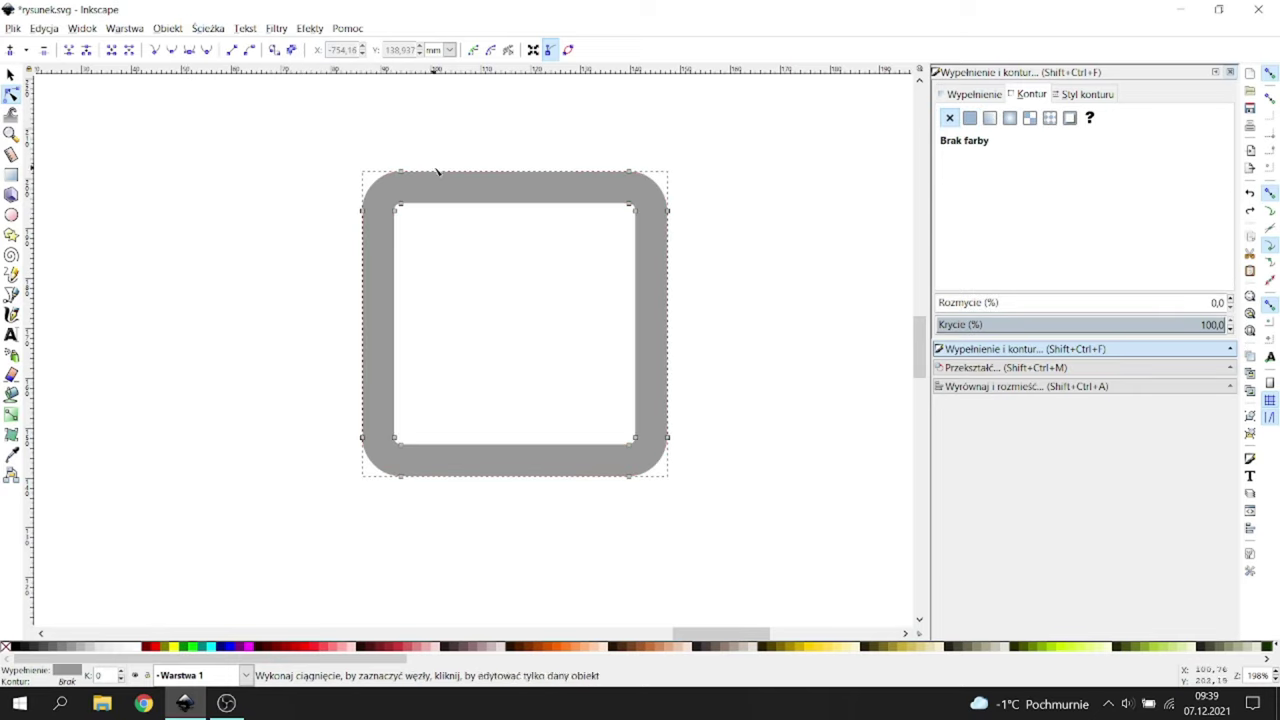
Step: Rotate the ring by 45° and squeeze it into an upright rhombus about 36 mm wide
click(10, 74)
scroll(239, 135, down, 1)
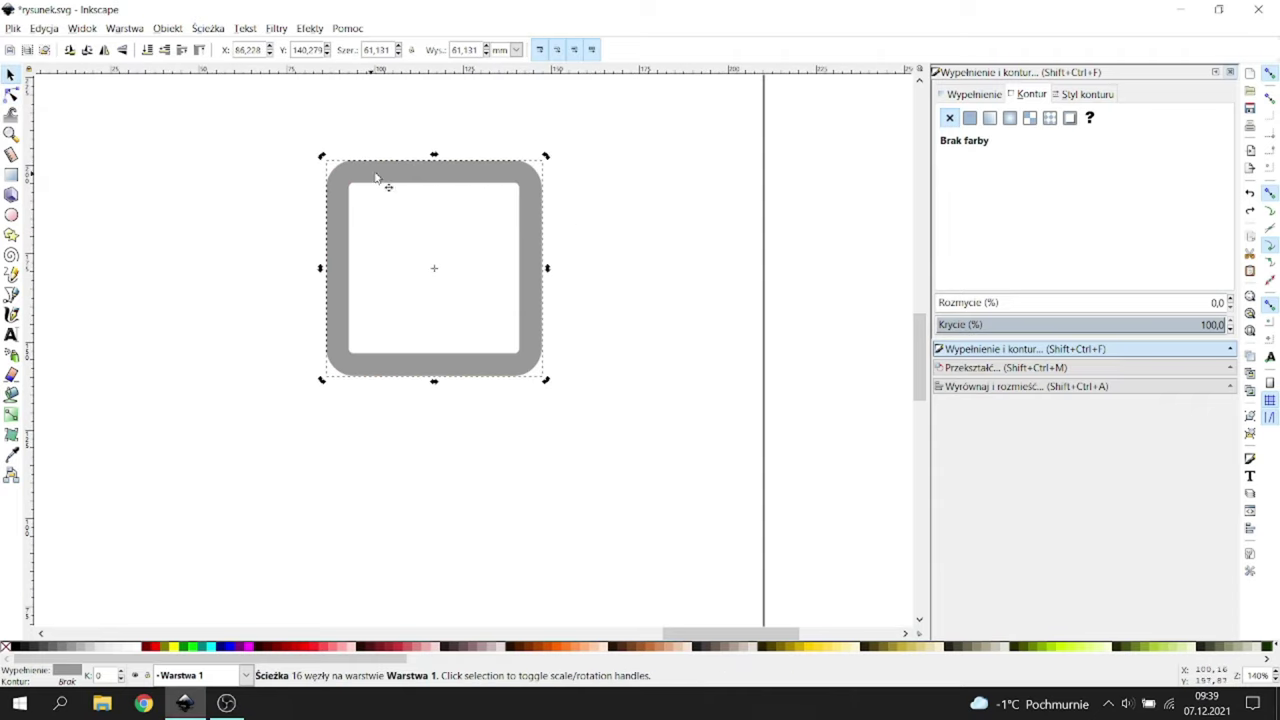
click(540, 166)
drag(546, 157, 578, 268)
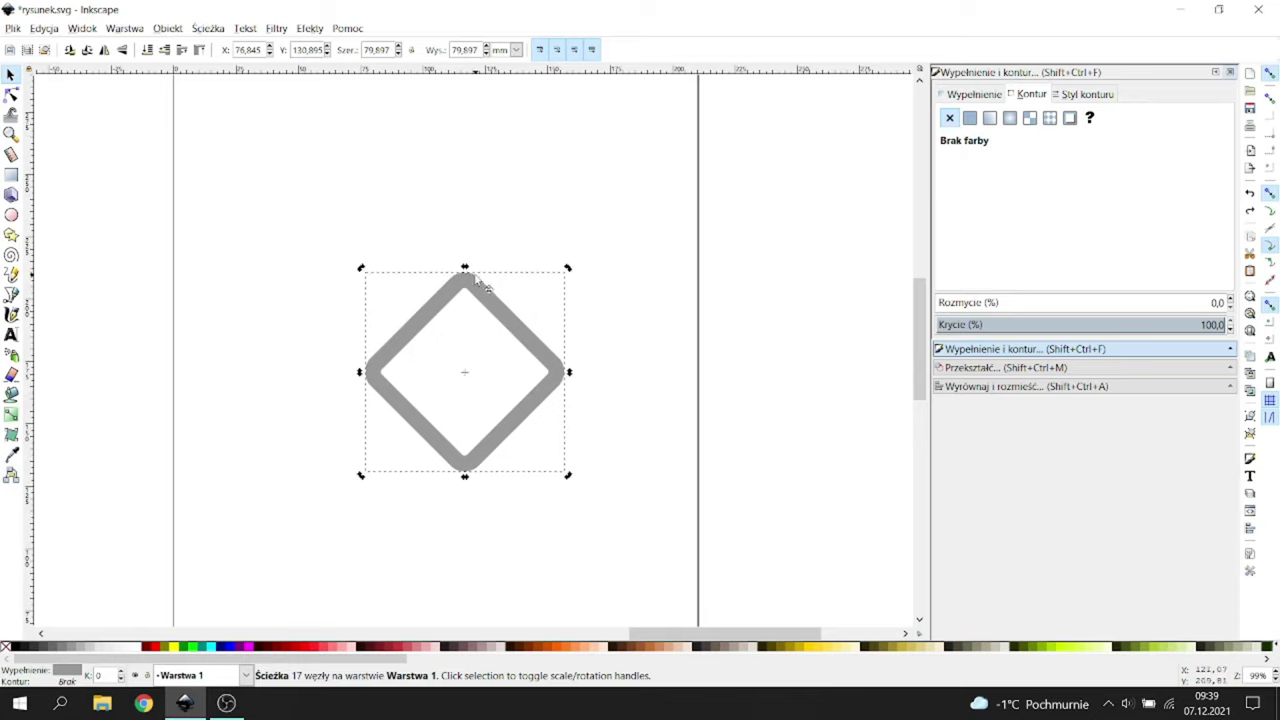
drag(464, 214, 471, 254)
ctrl+scroll(473, 197, down, 1)
drag(440, 303, 456, 336)
Step: Duplicate the rhombus, stack the two tip to tip vertically, and unite them into one path
key(ctrl+d)
ctrl+scroll(447, 323, up, 1)
ctrl+scroll(448, 325, up, 1)
key(ctrl+a)
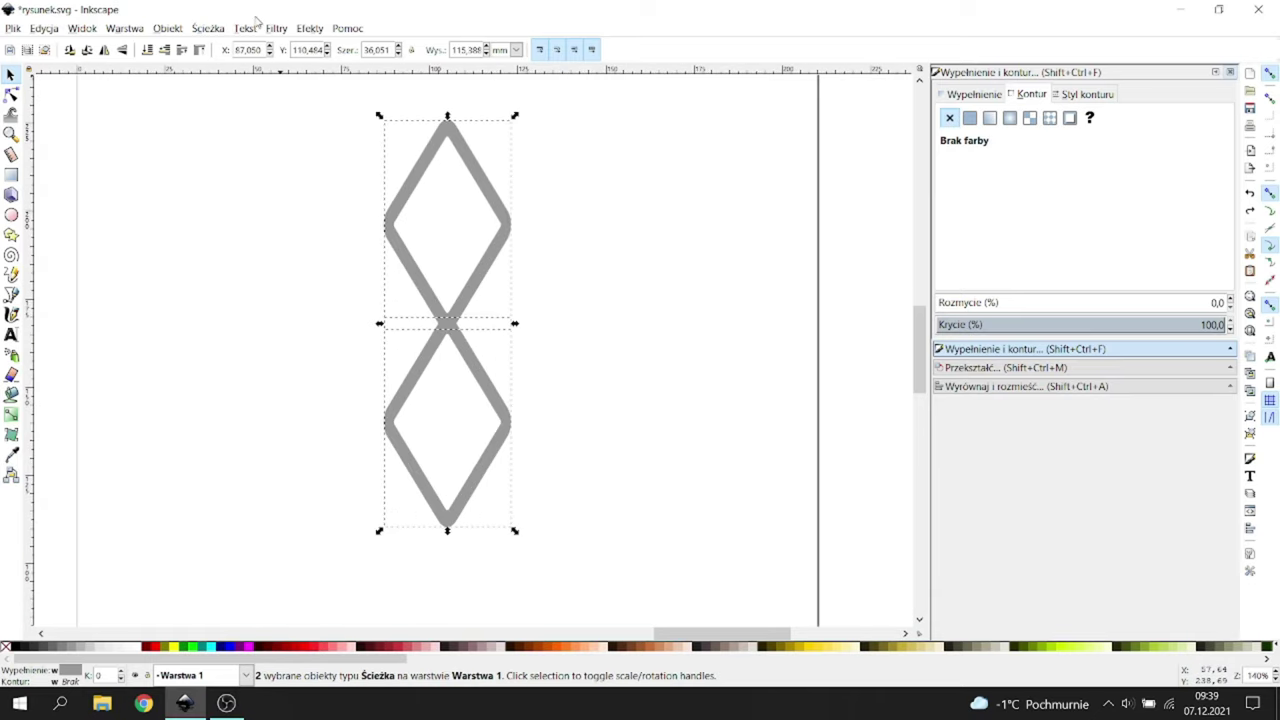
click(205, 28)
click(235, 114)
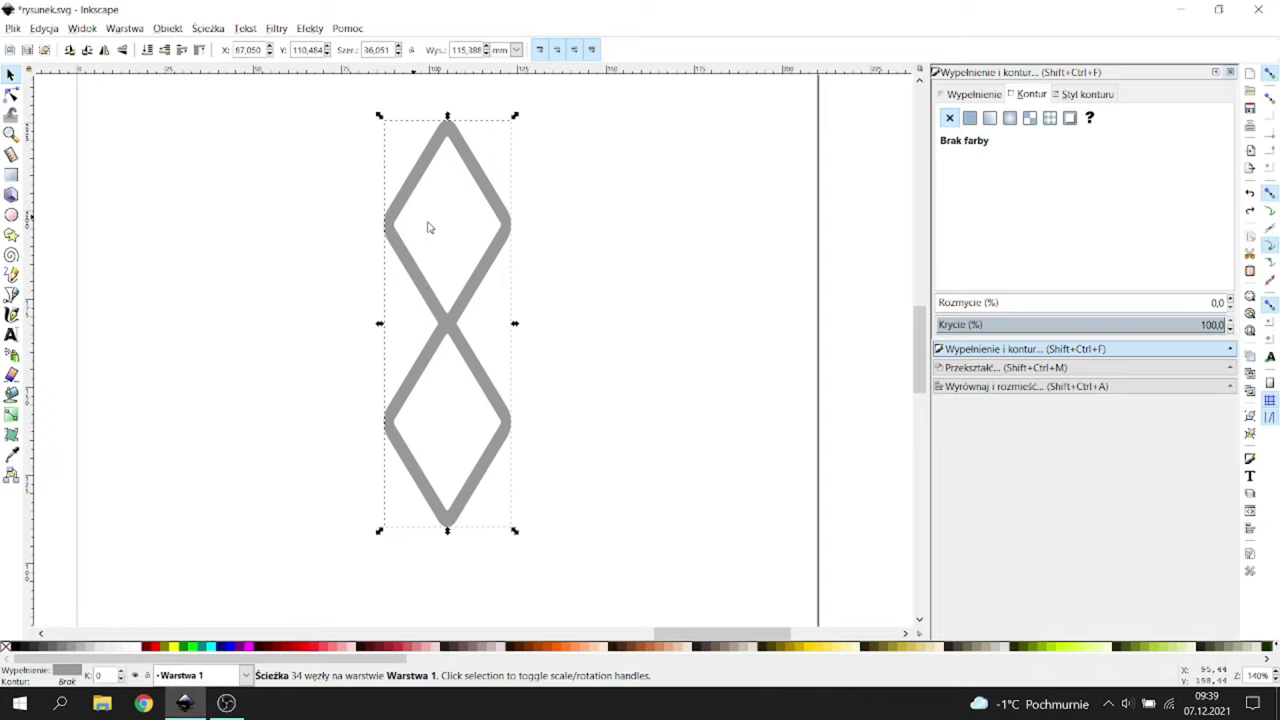
Step: Rotate the double rhombus by 60° and add two duplicates, each turned a further 60°, to form a six-pointed star
click(988, 372)
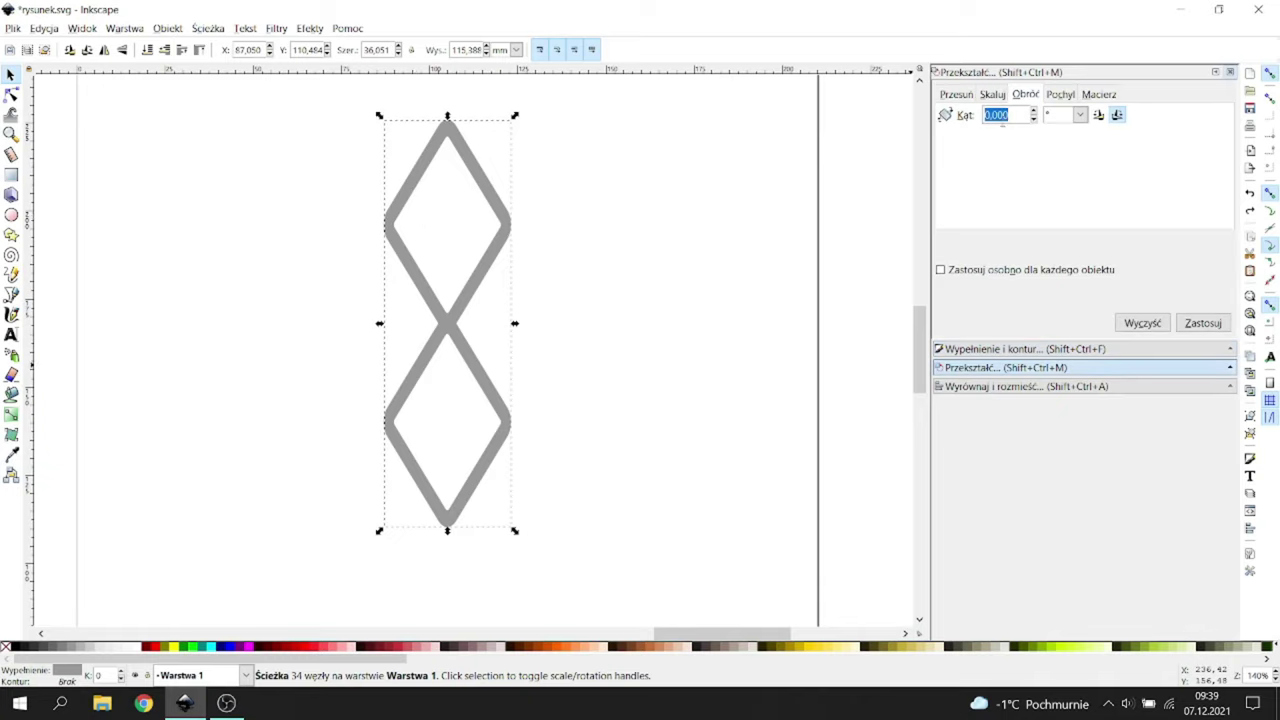
click(1196, 324)
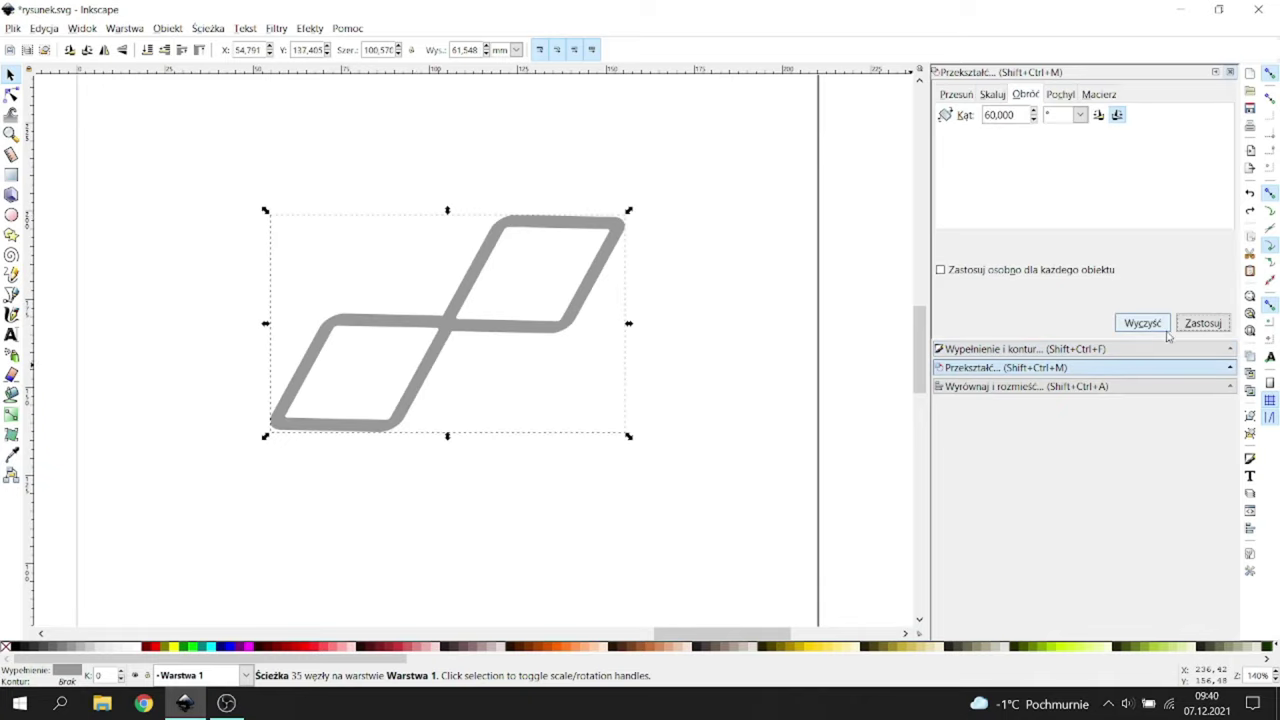
click(1197, 325)
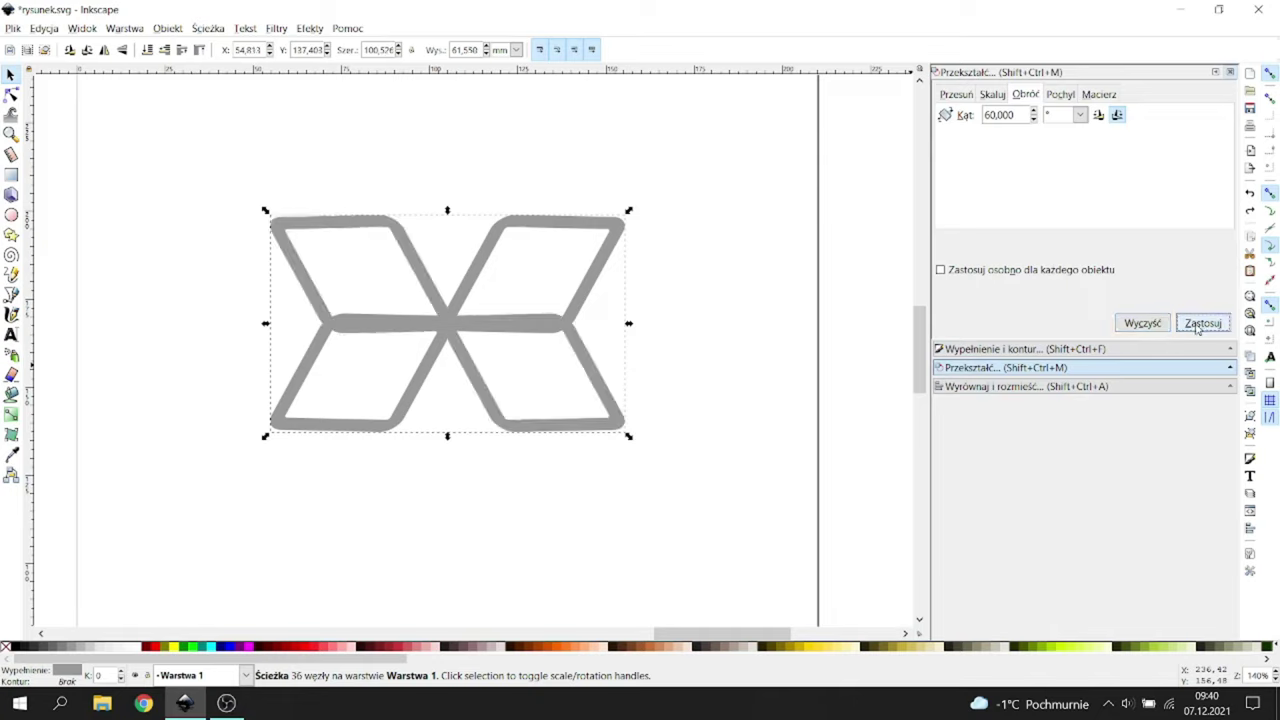
click(1197, 325)
click(760, 263)
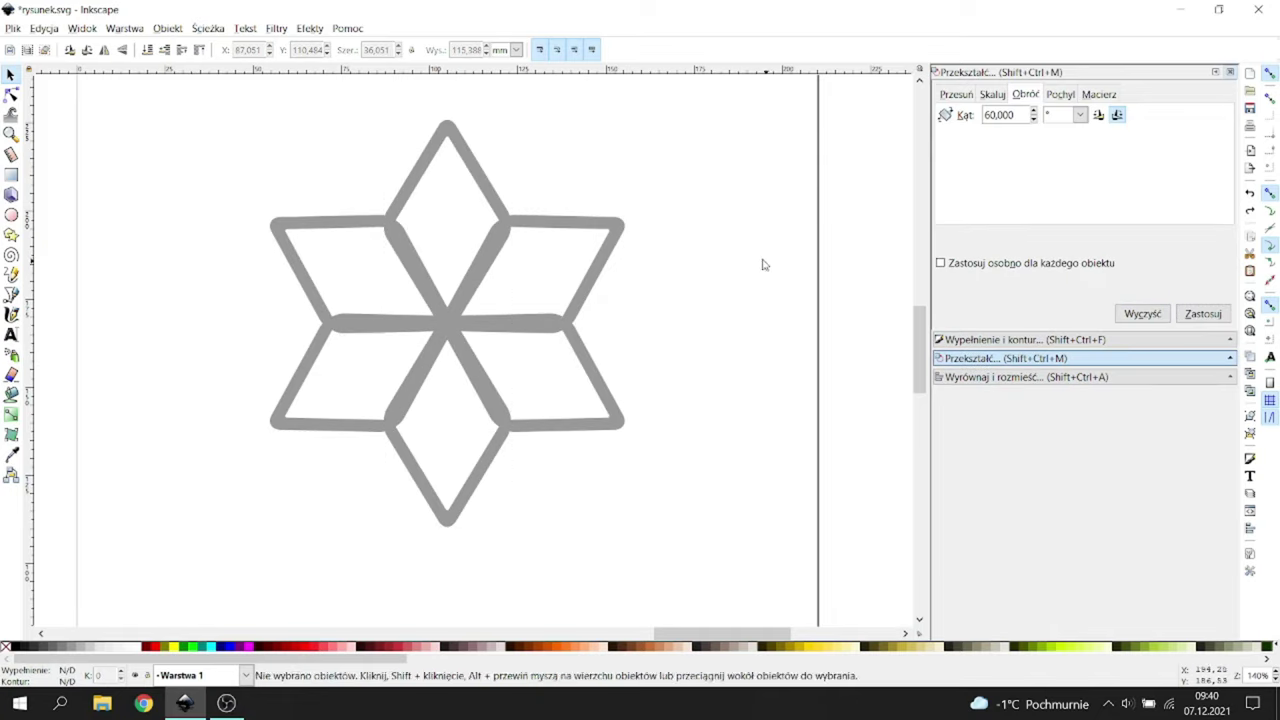
Step: Unite the star's three overlapping double rhombuses into a single path
scroll(705, 234, down, 1)
drag(722, 132, 314, 482)
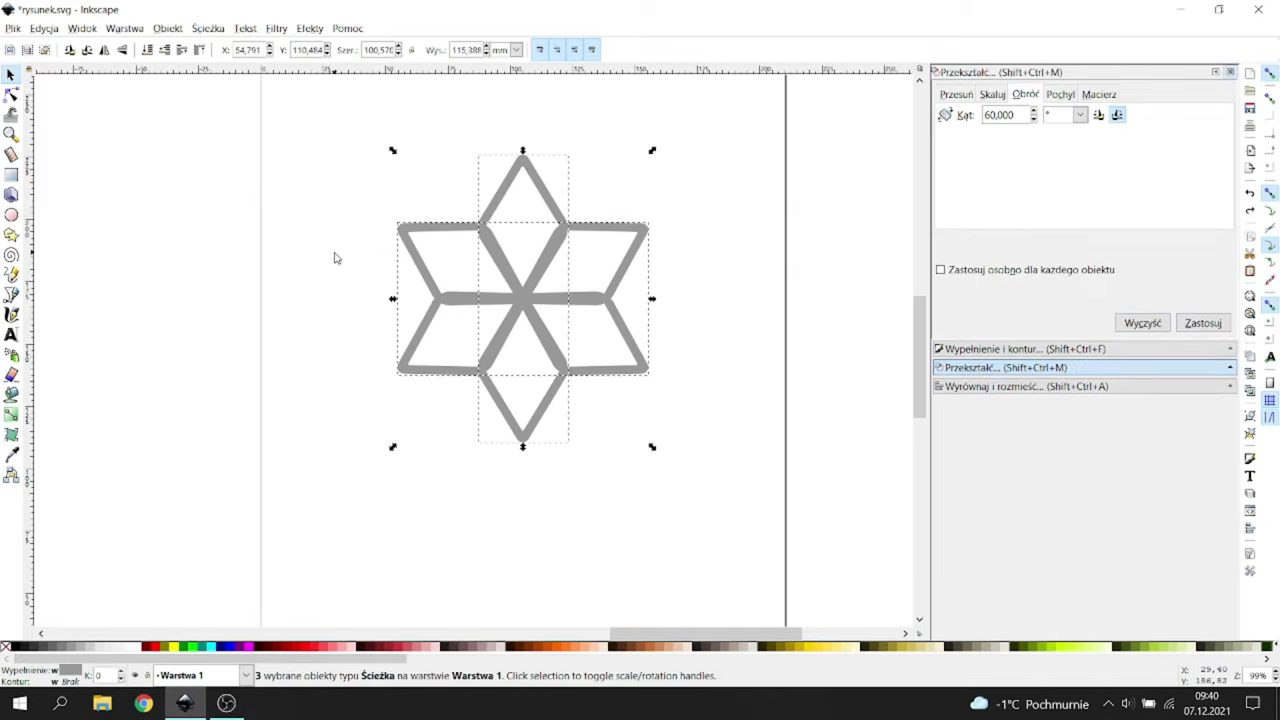
click(228, 30)
click(229, 125)
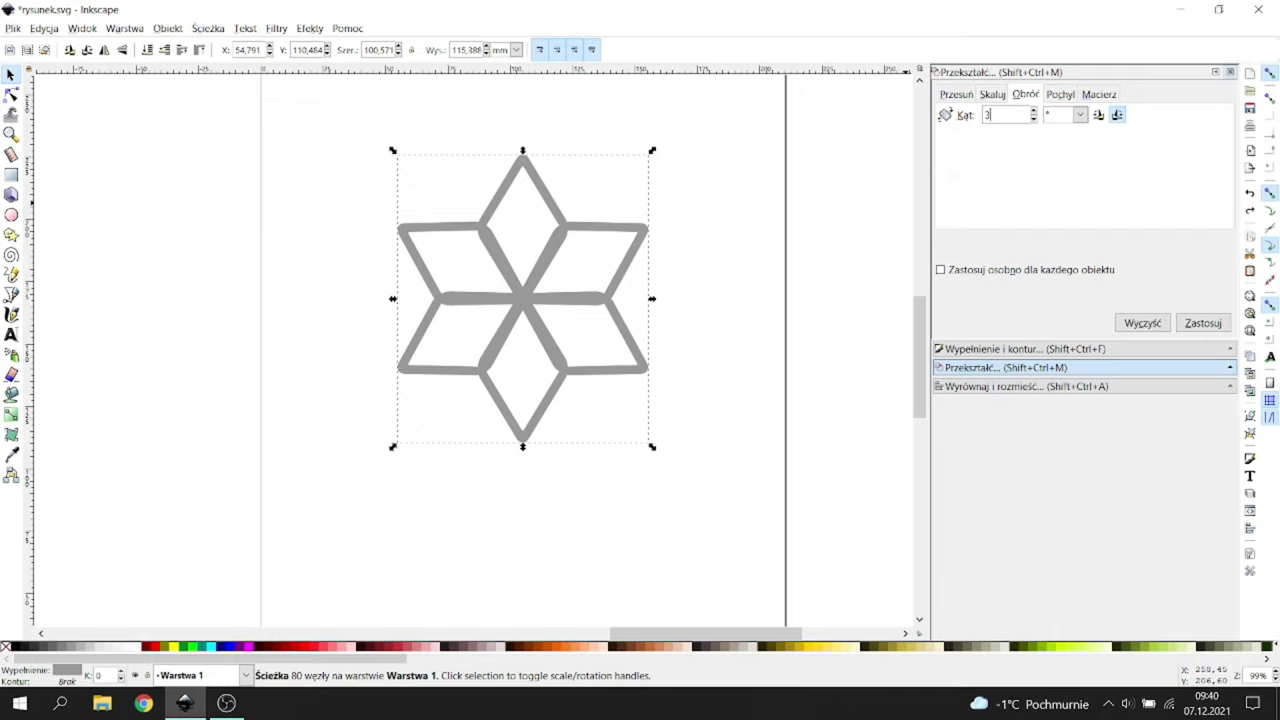
Step: Duplicate the star with a 30° rotation and unite both copies into a single twelve-pointed snowflake
click(1203, 323)
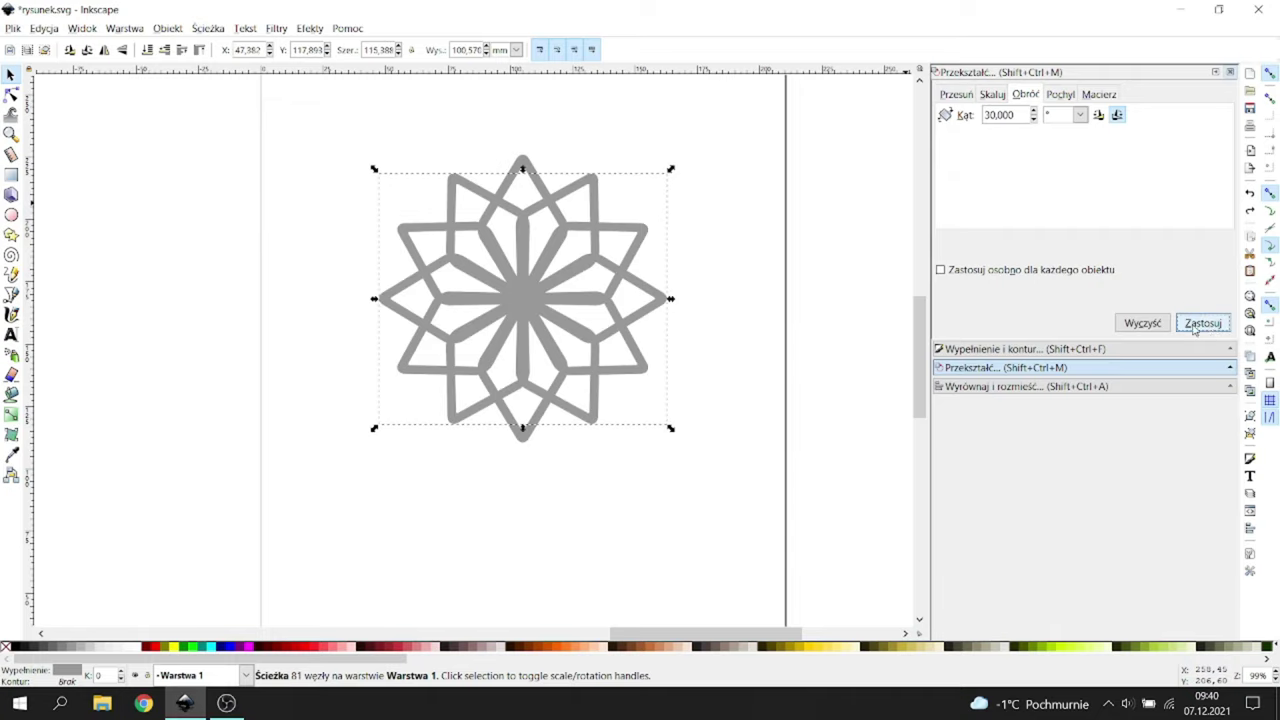
click(760, 283)
key(5)
drag(727, 181, 514, 398)
click(200, 29)
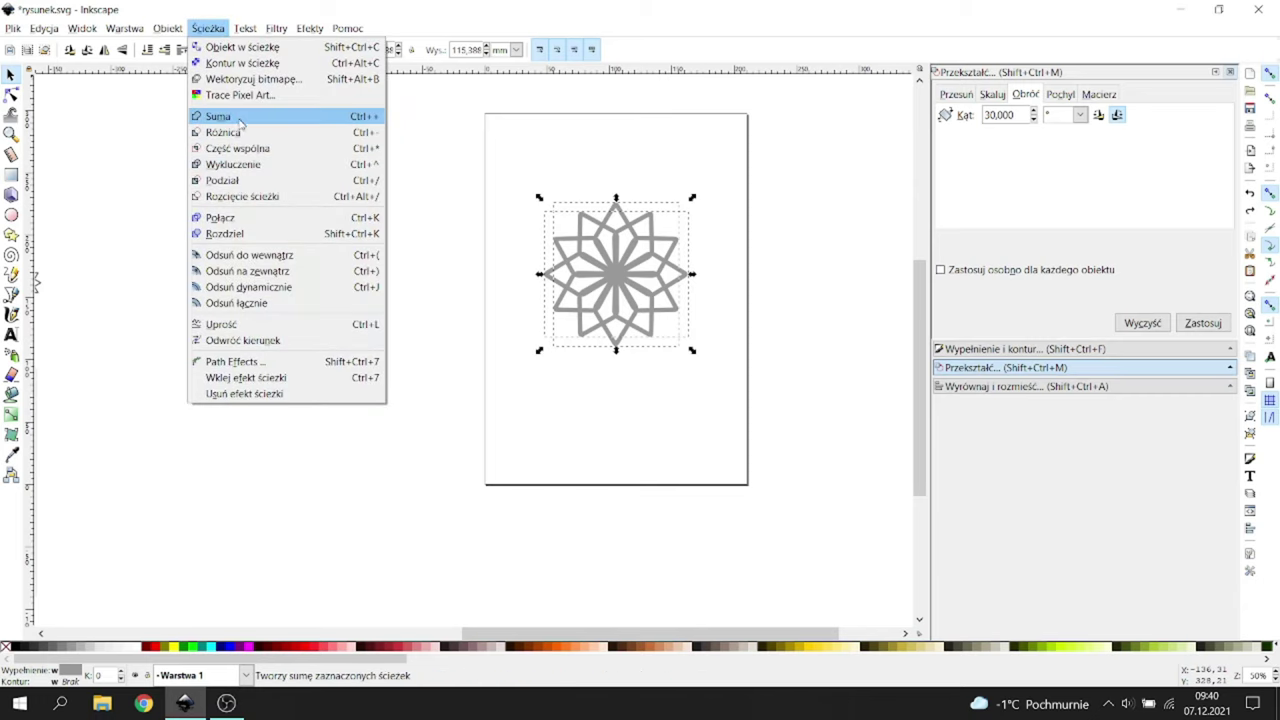
click(225, 116)
scroll(645, 255, up, 2)
scroll(642, 253, up, 1)
click(798, 198)
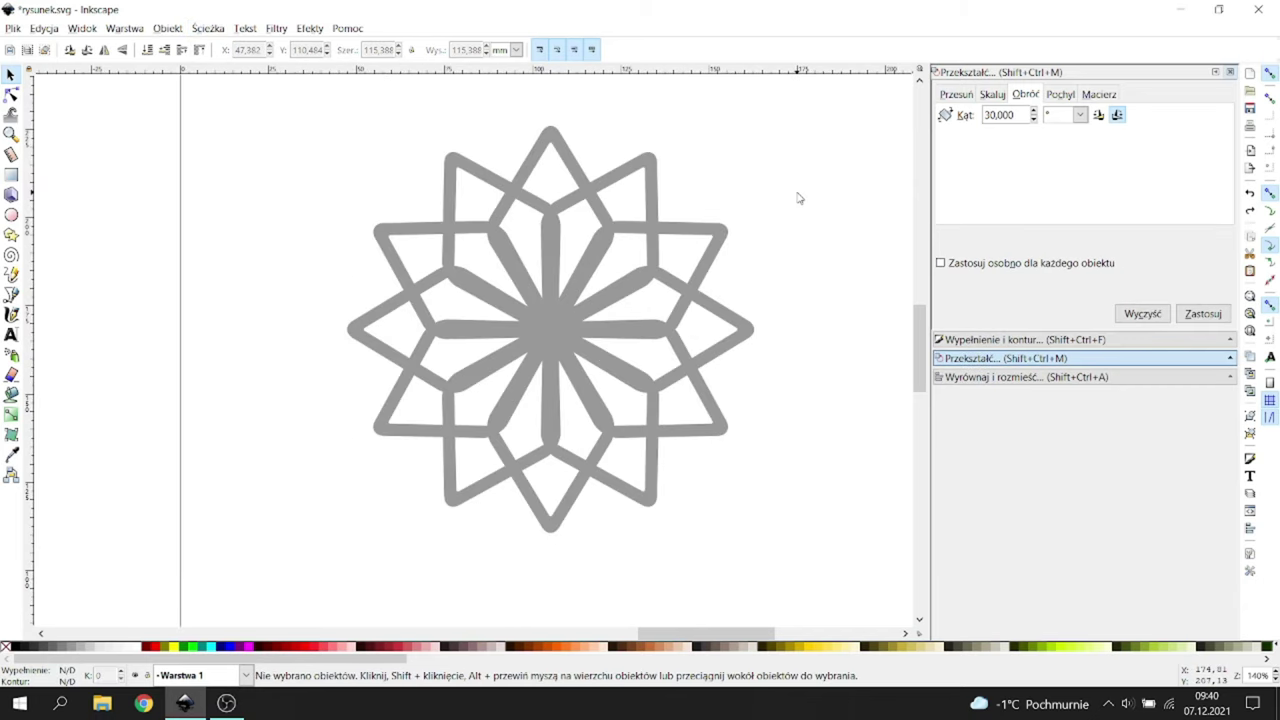
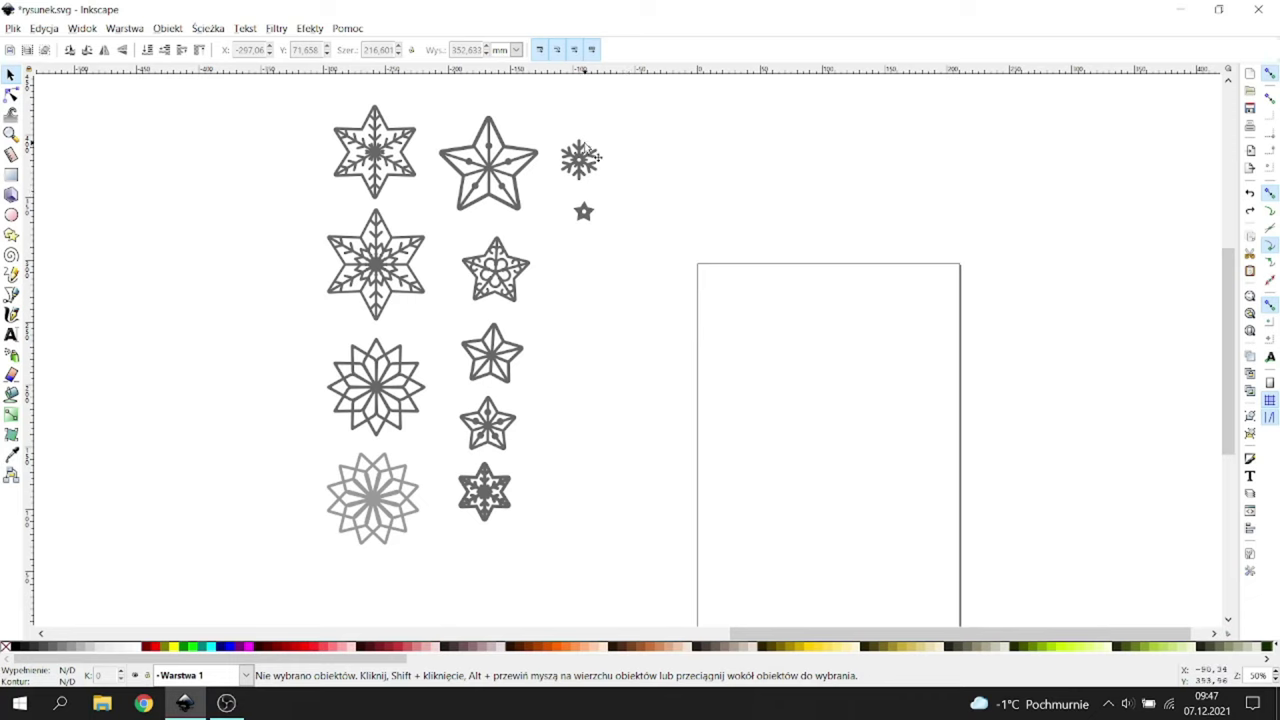
Step: Change the A4 page orientation to landscape in the document properties
click(11, 29)
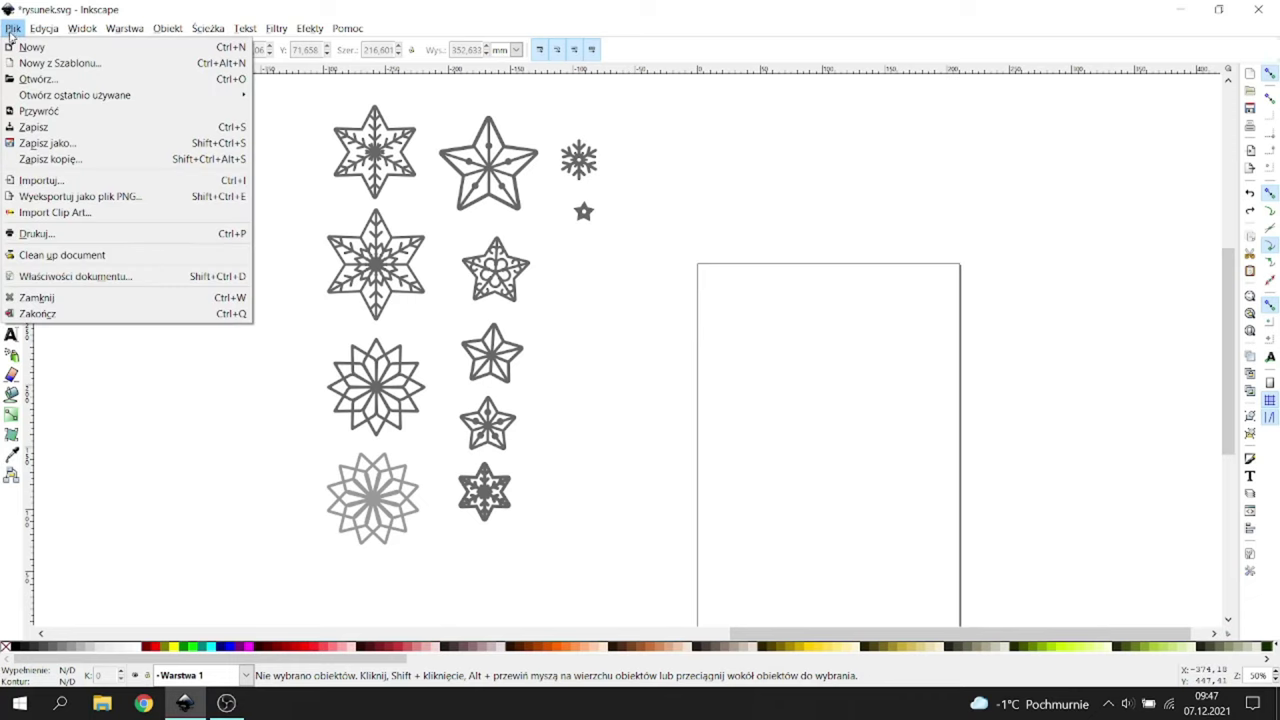
click(100, 277)
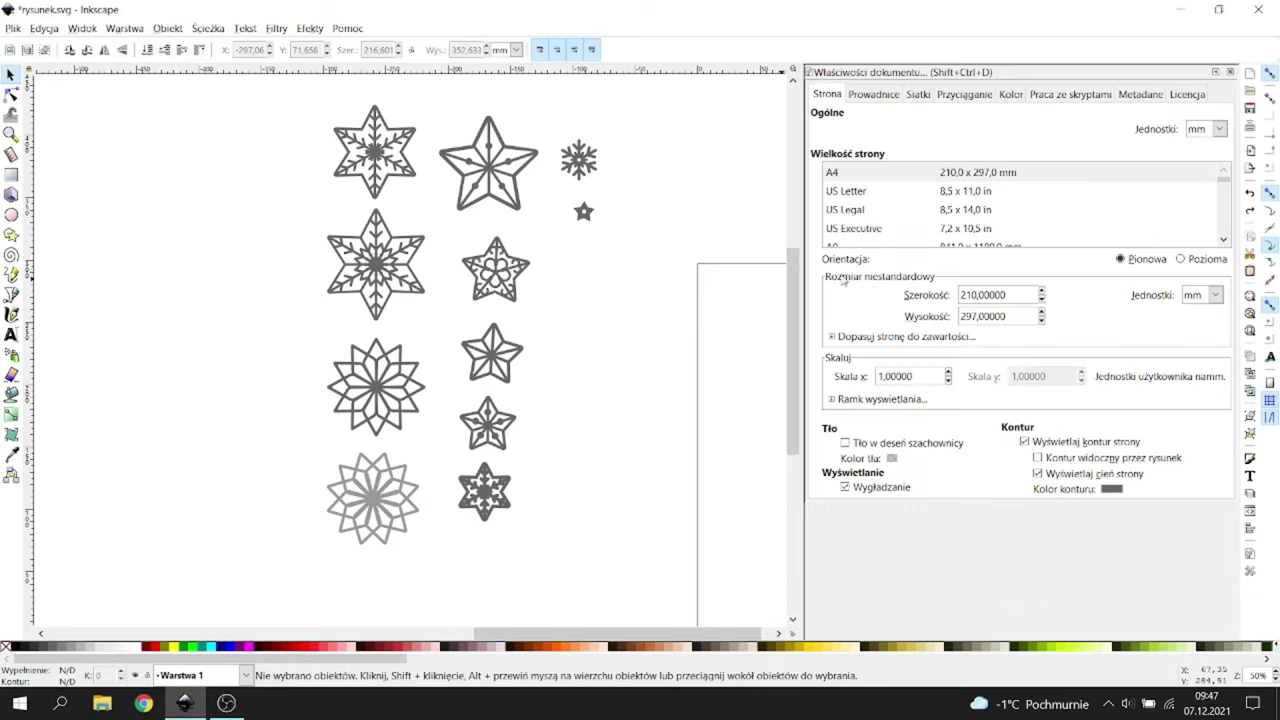
click(1182, 260)
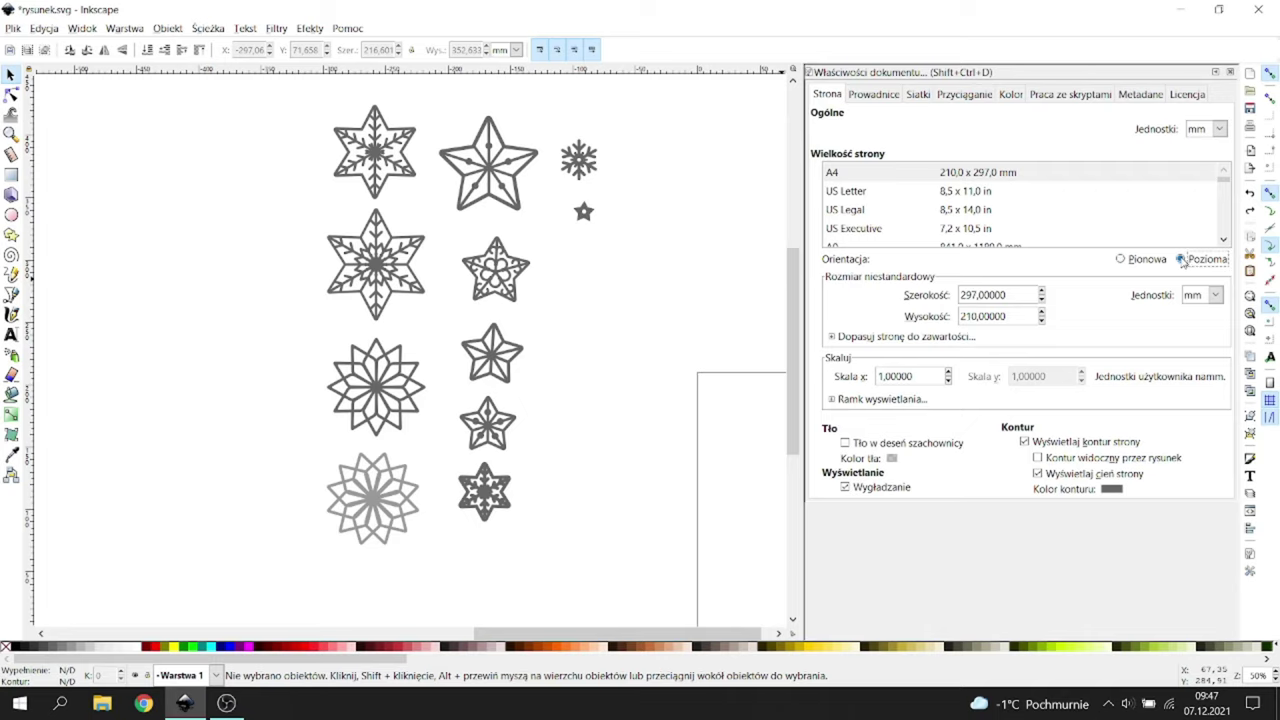
click(1231, 73)
Step: Draw a rectangle of about 278 by 194 mm that nearly fills the landscape page
scroll(846, 383, down, 2)
scroll(846, 383, right, 4)
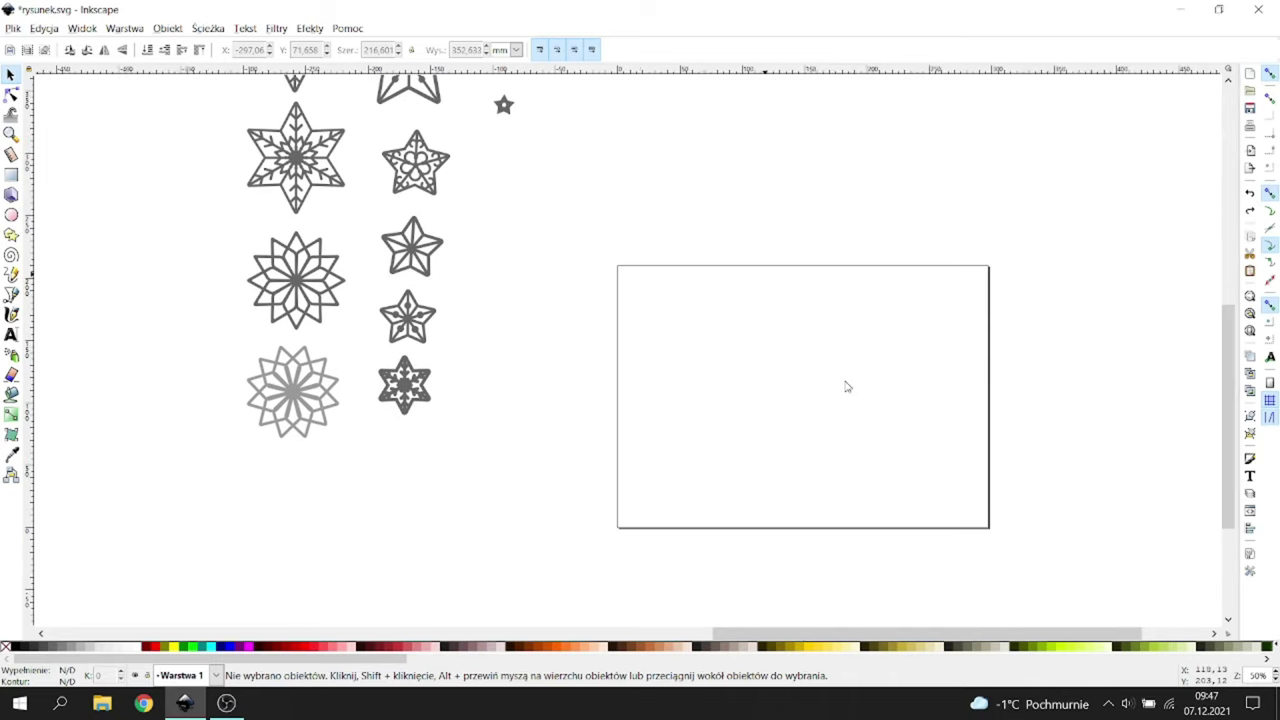
ctrl+scroll(800, 397, up, 1)
ctrl+scroll(800, 397, up, 1)
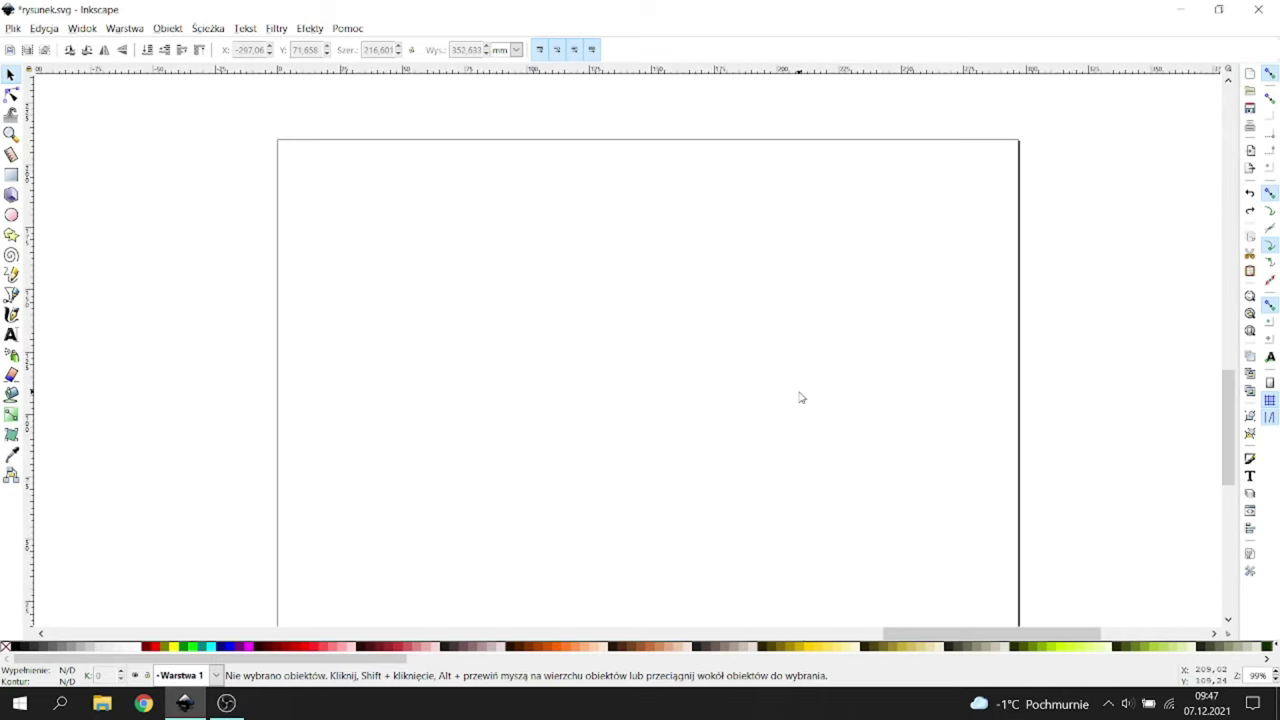
scroll(800, 397, down, 1)
click(11, 175)
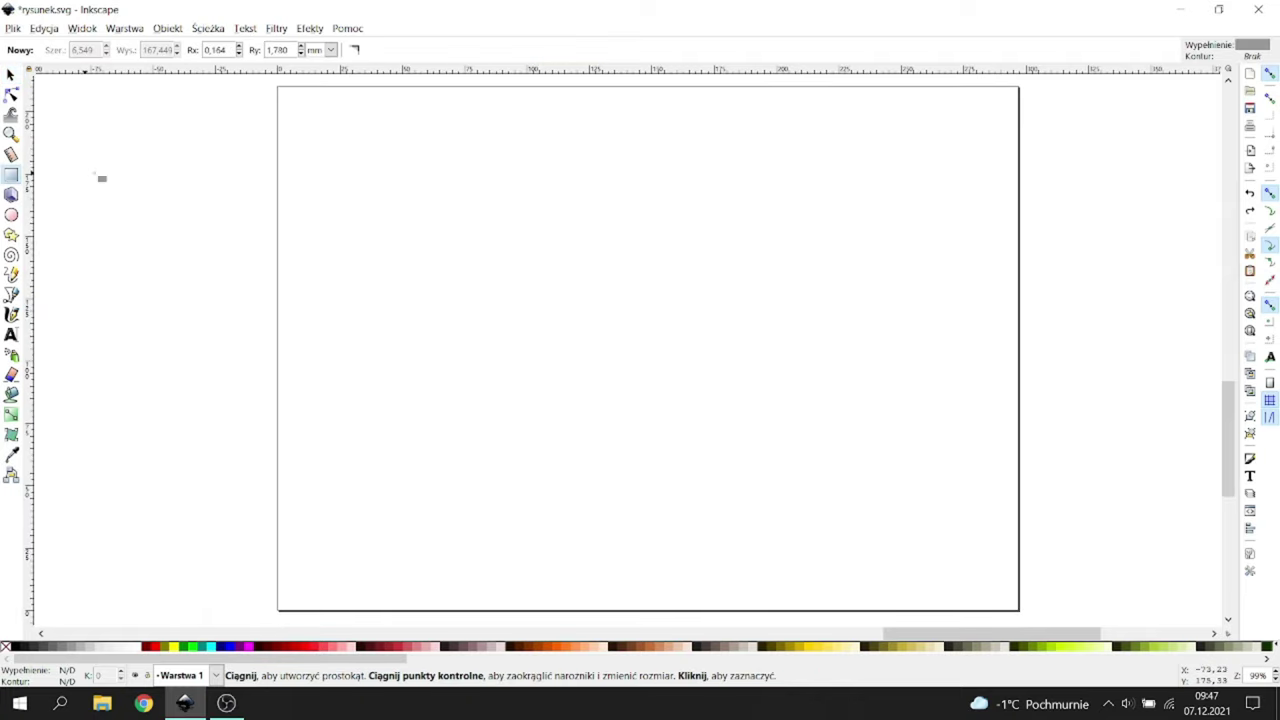
drag(299, 111, 993, 593)
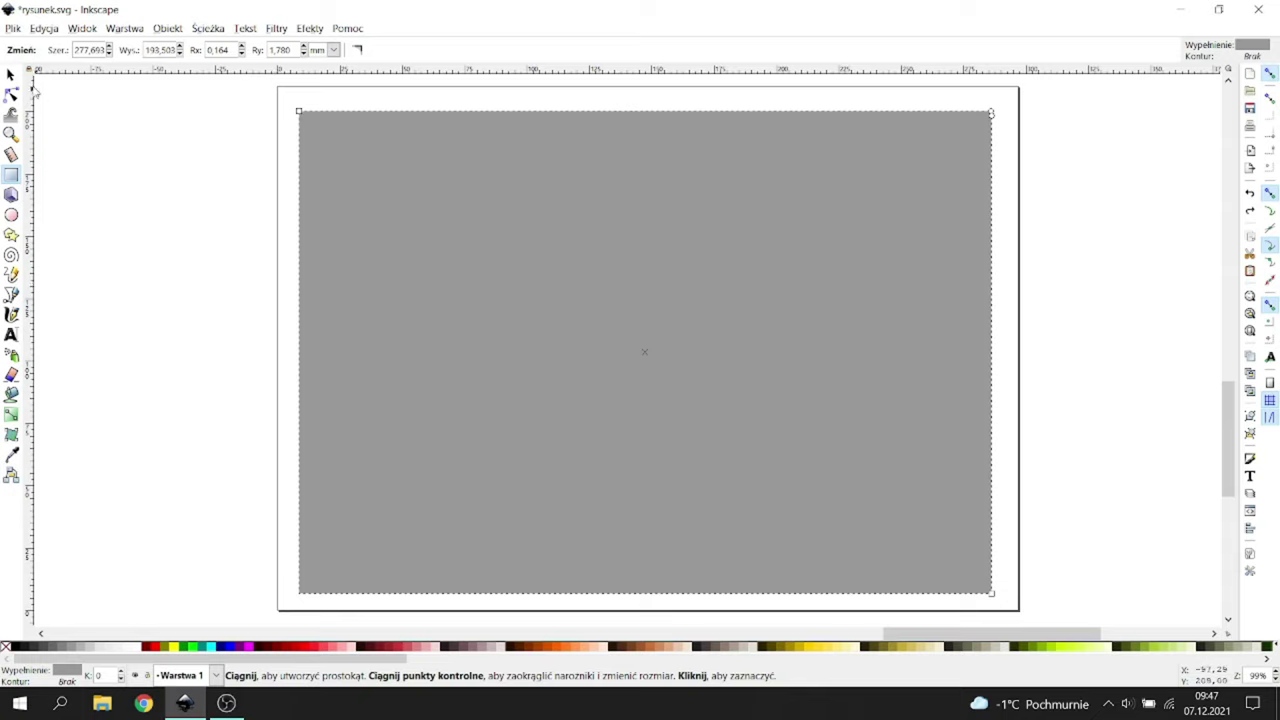
Step: Reduce the rectangle's height to about 190 mm, centre it roughly on the page, and fill it light grey
click(11, 75)
drag(644, 597, 643, 589)
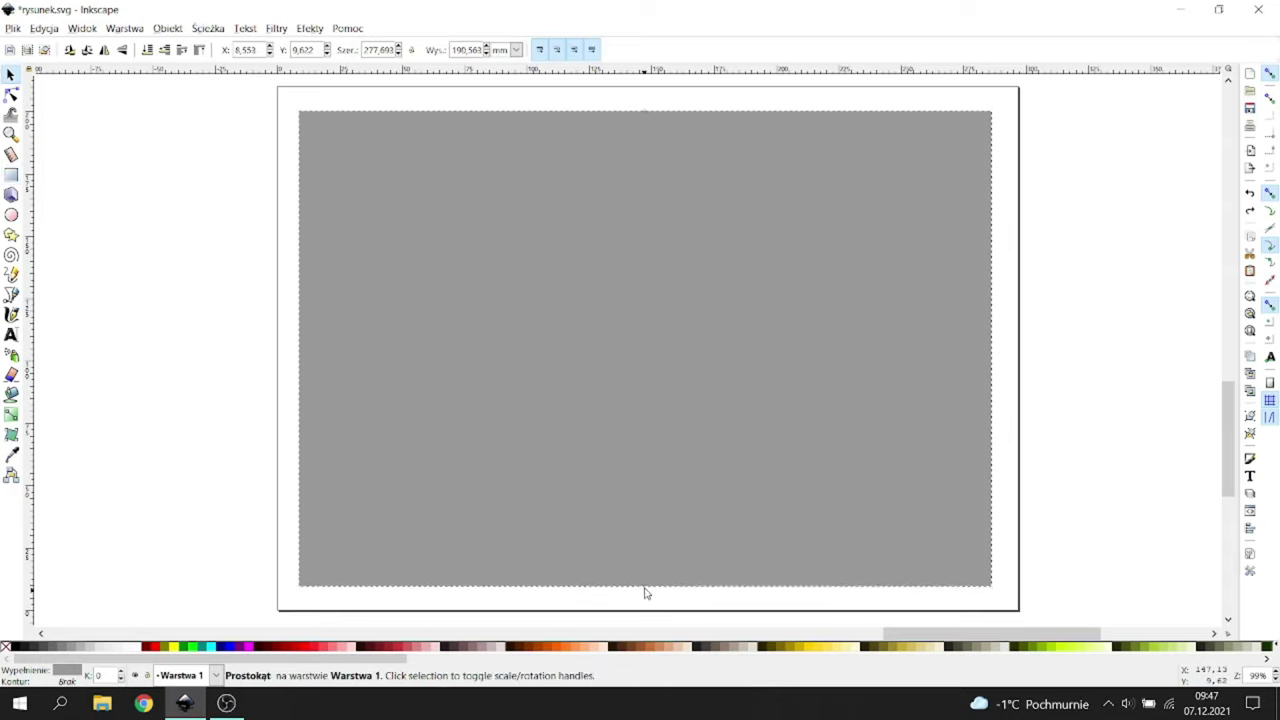
drag(617, 541, 624, 536)
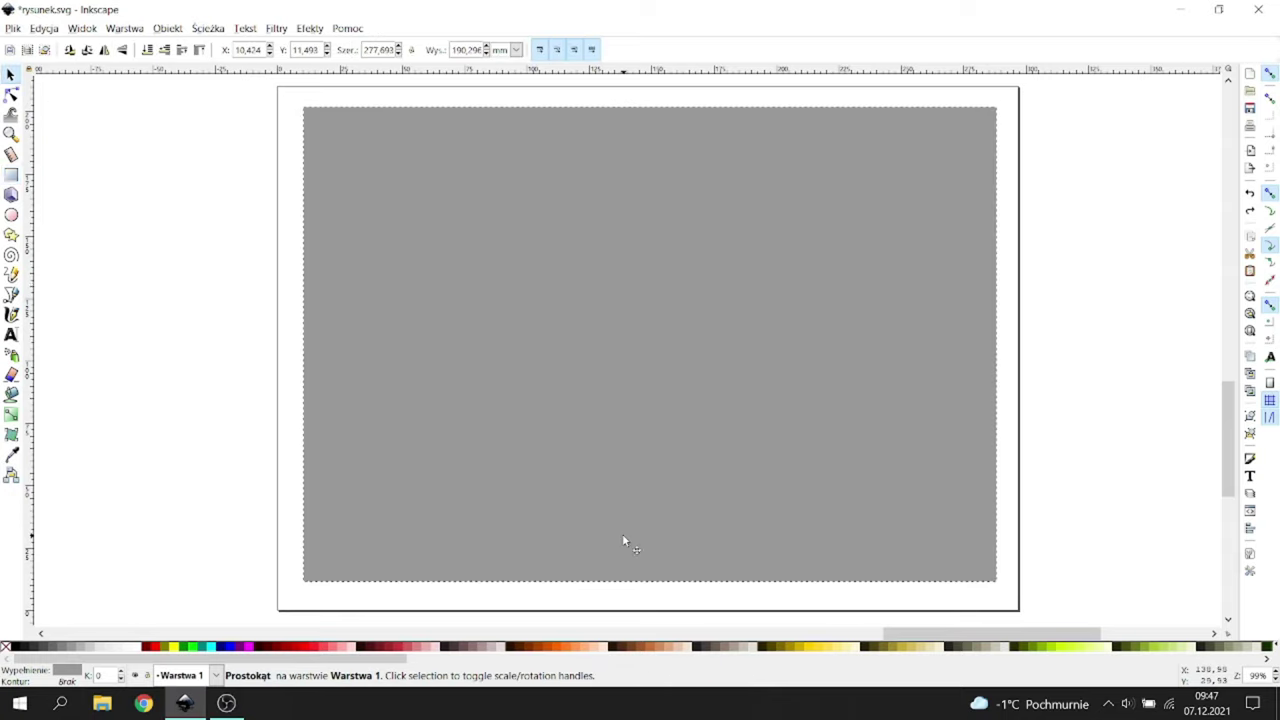
click(101, 648)
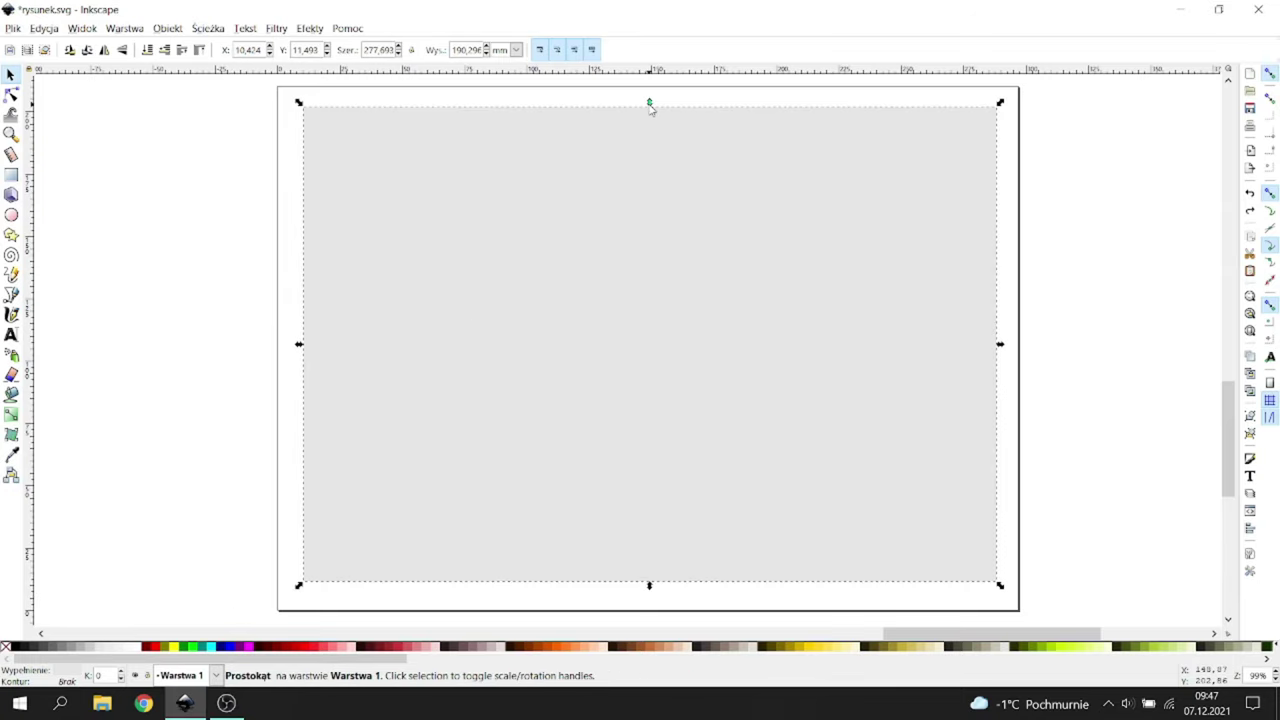
Step: Duplicate the rectangle, shrink the copy to a strip about 14 mm high along its bottom edge, and fill it dark grey
drag(649, 104, 586, 551)
click(42, 647)
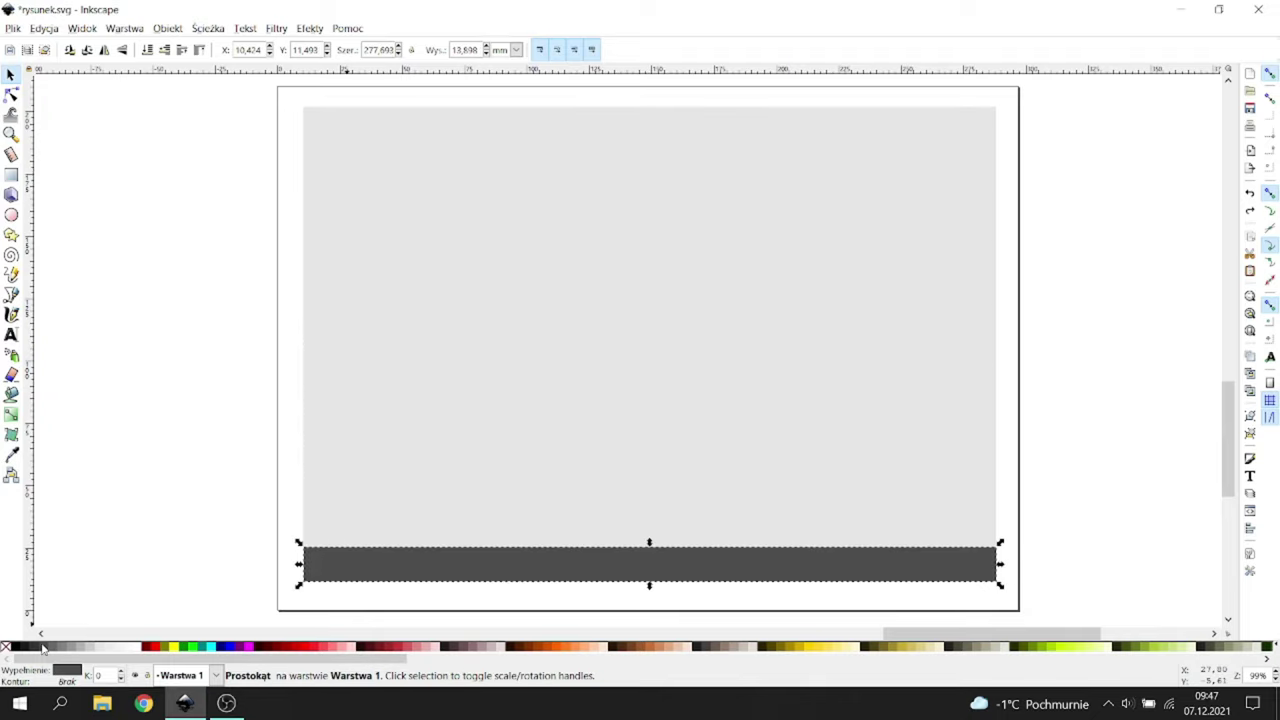
click(126, 495)
Step: Make a strip about 6 mm wide along the left edge from a raised duplicate of the light rectangle, with the bottom strip's dark grey
click(336, 567)
click(389, 431)
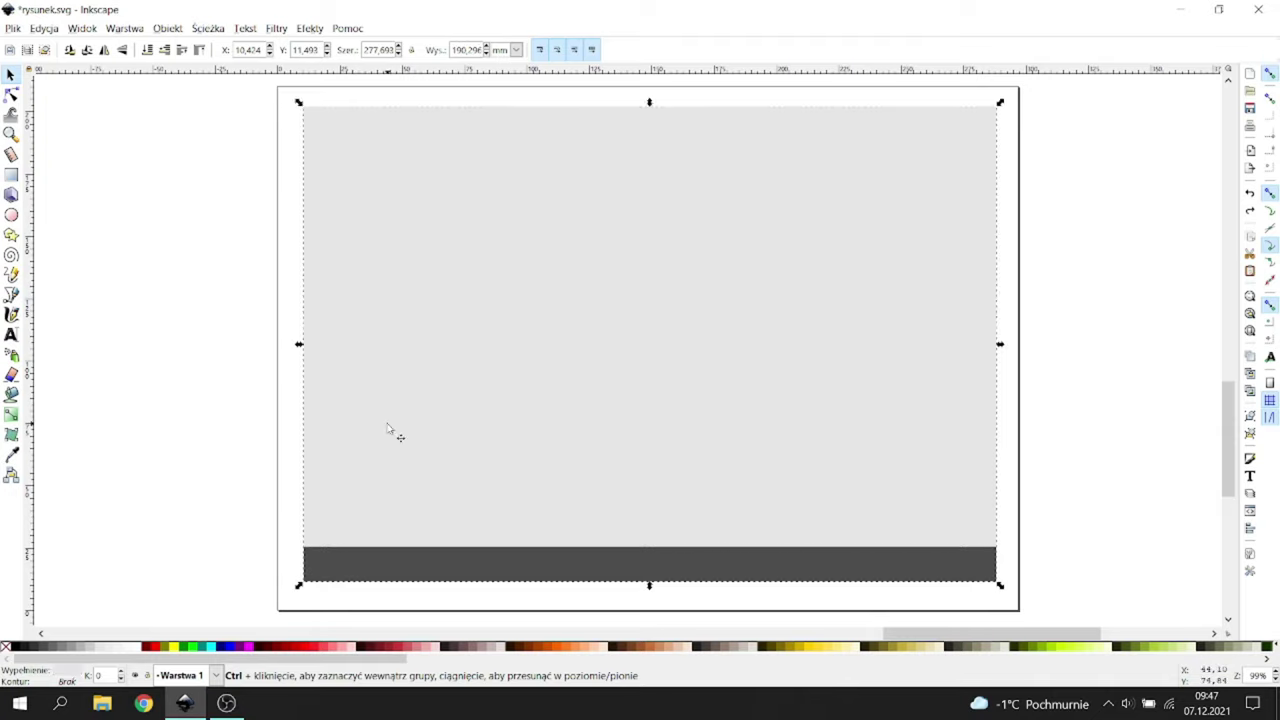
key(Home)
drag(1000, 345, 327, 370)
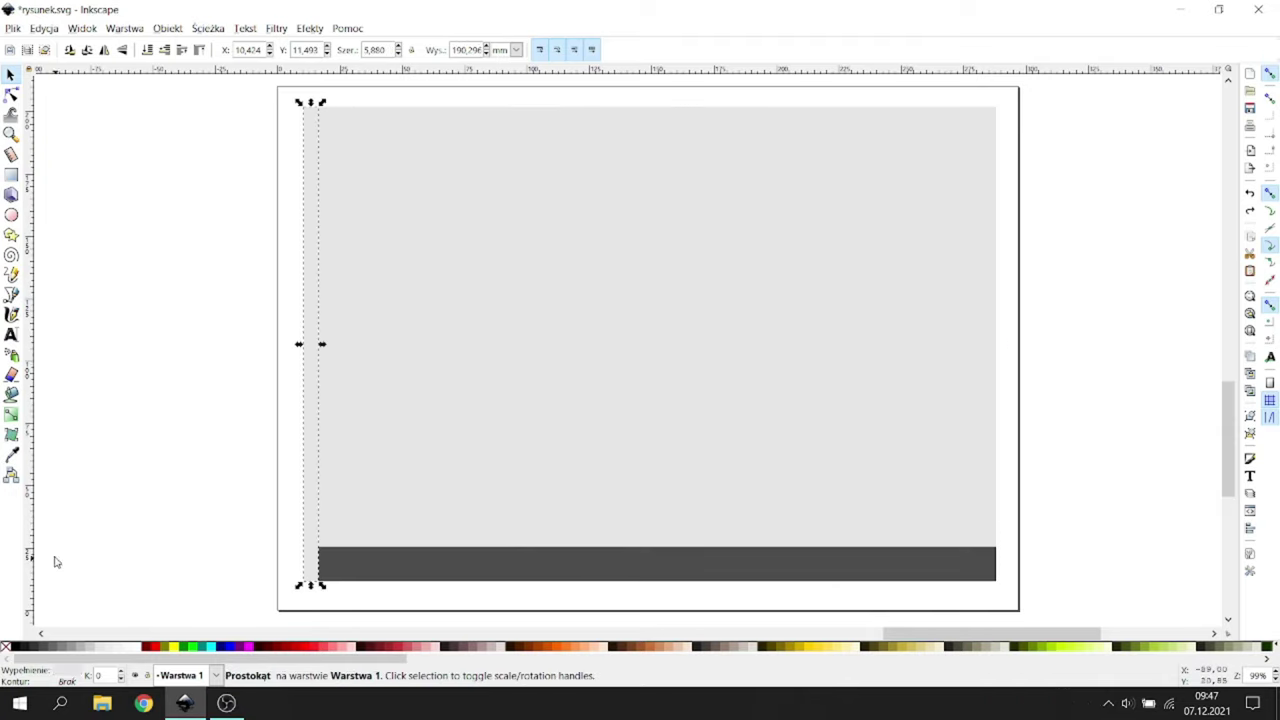
click(11, 455)
click(338, 558)
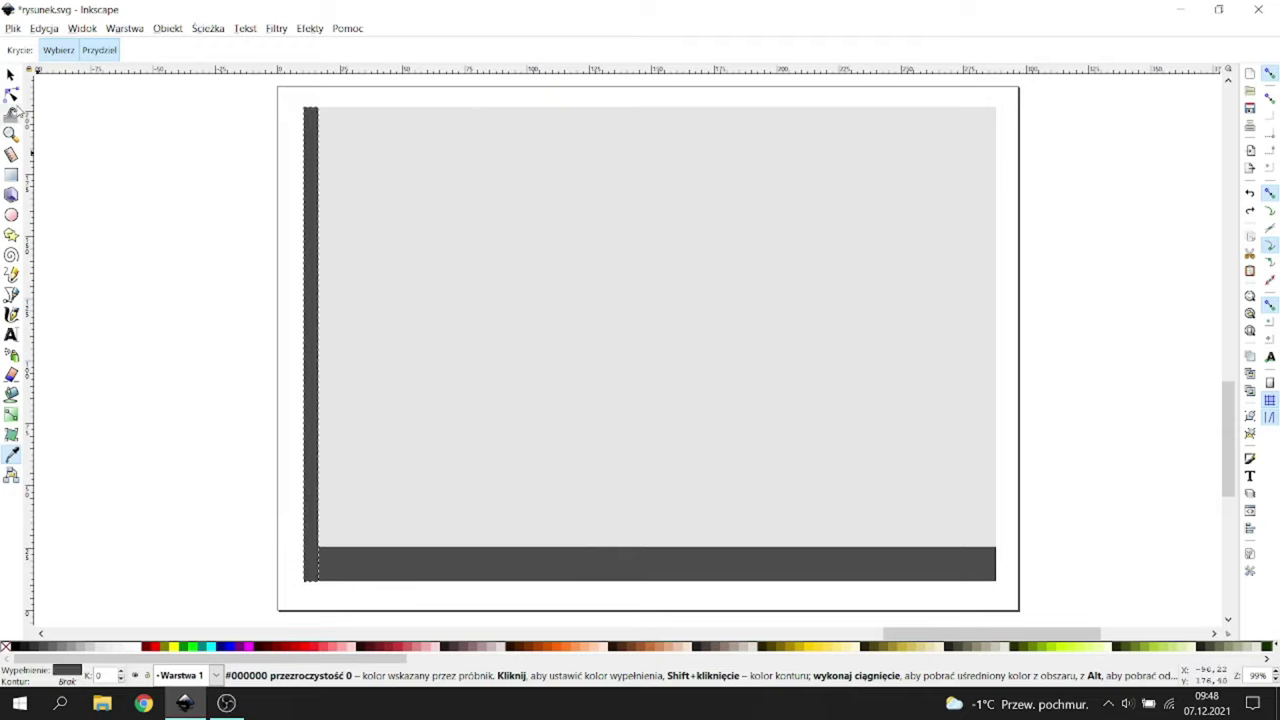
Step: Place a duplicate of the dark left strip along the rectangle's right edge, and unite both side strips with the bottom strip
click(10, 74)
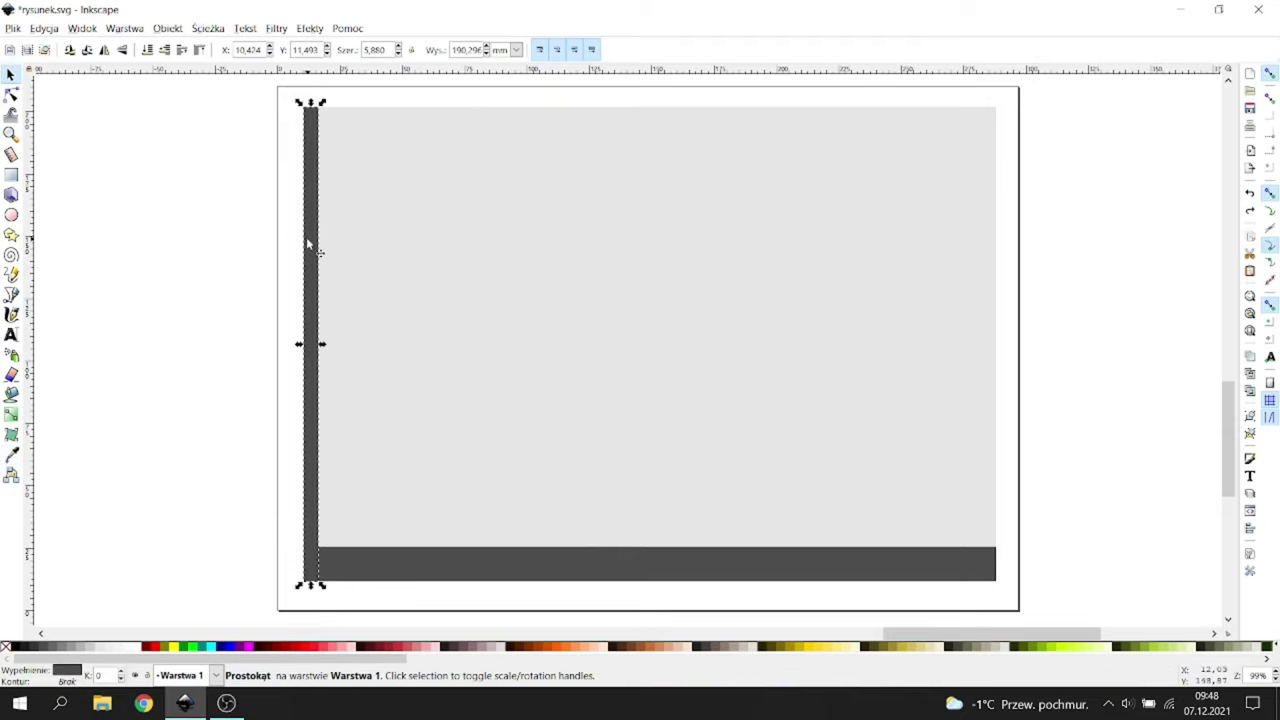
drag(307, 241, 986, 270)
shift+click(892, 578)
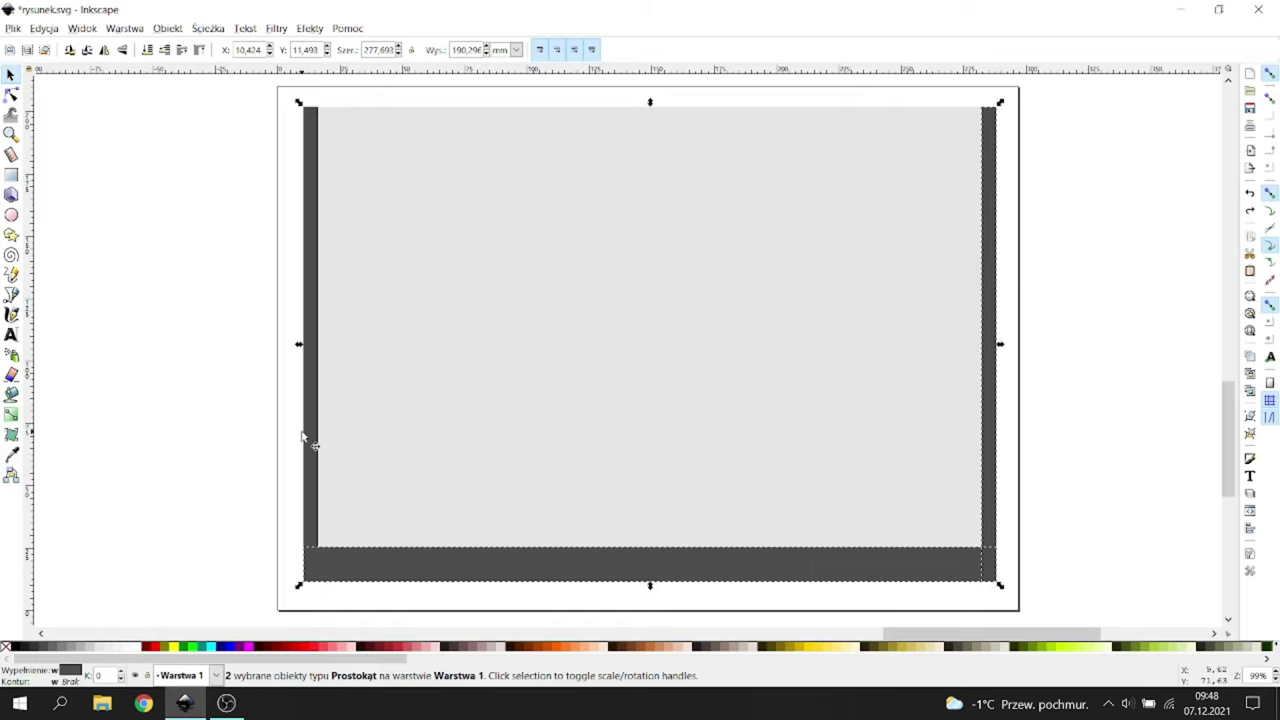
click(224, 28)
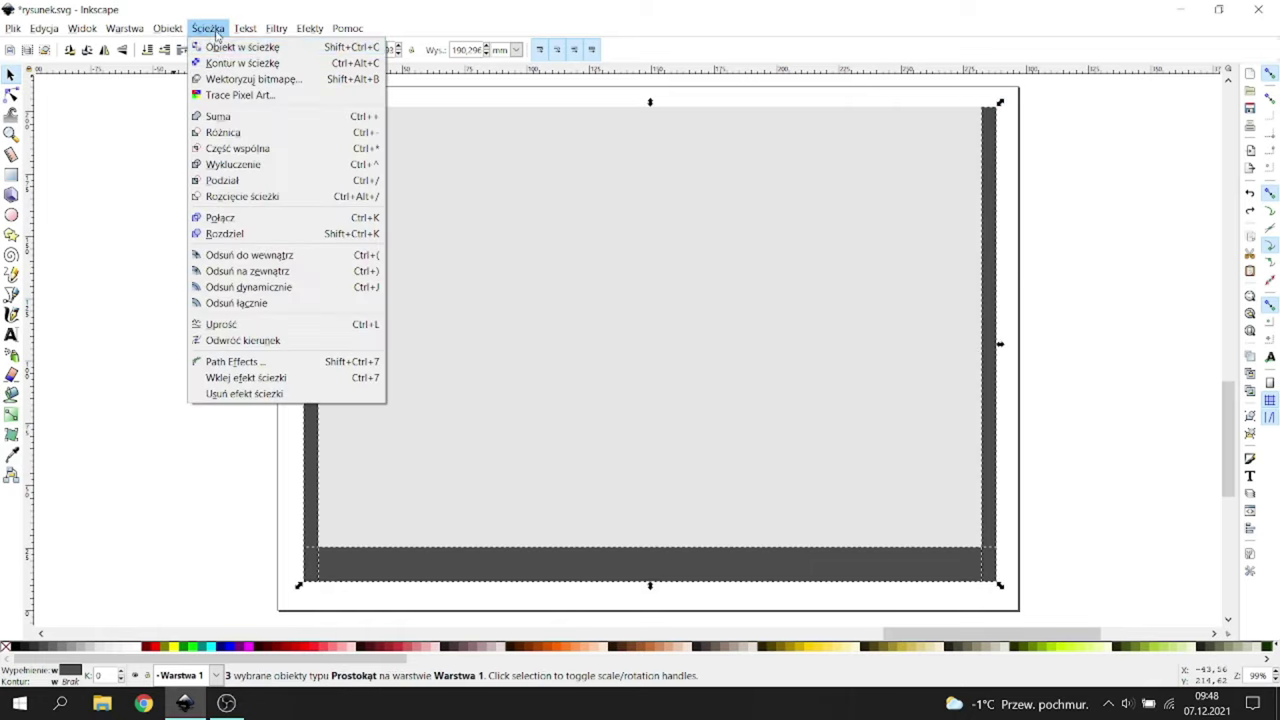
click(242, 120)
click(199, 234)
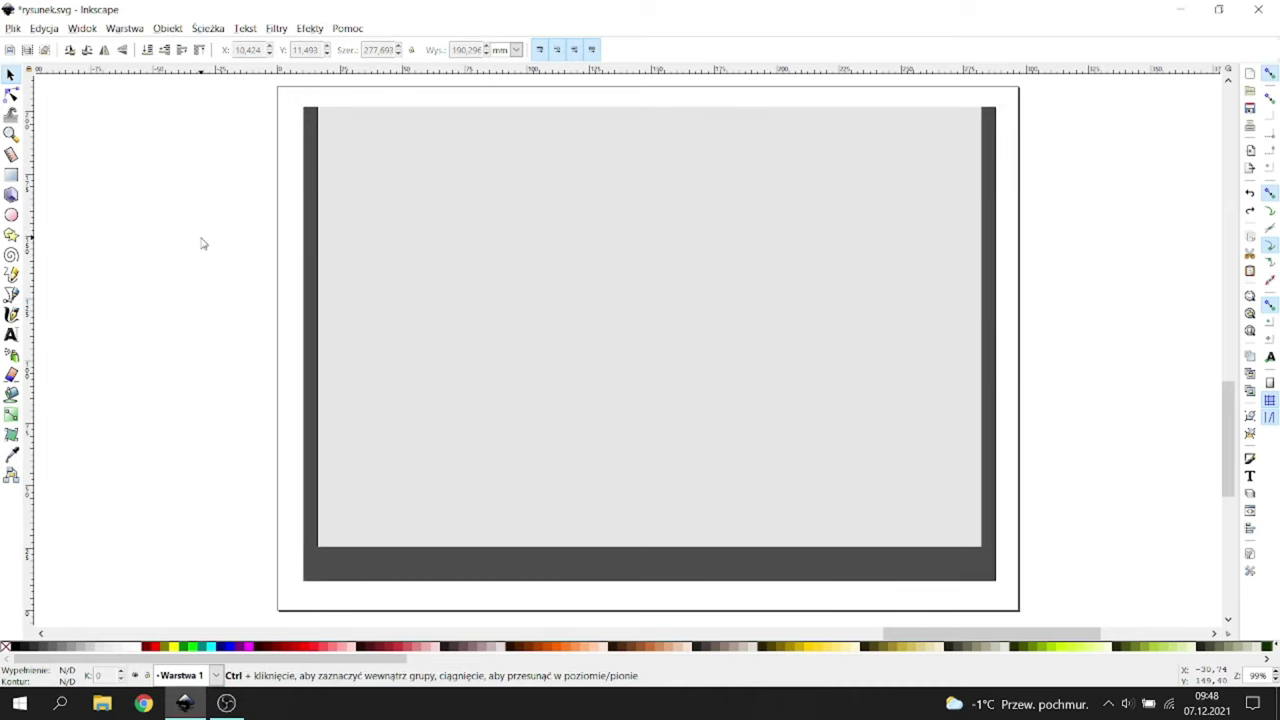
scroll(200, 240, down, 2)
scroll(200, 240, left, 3)
scroll(205, 242, down, 1)
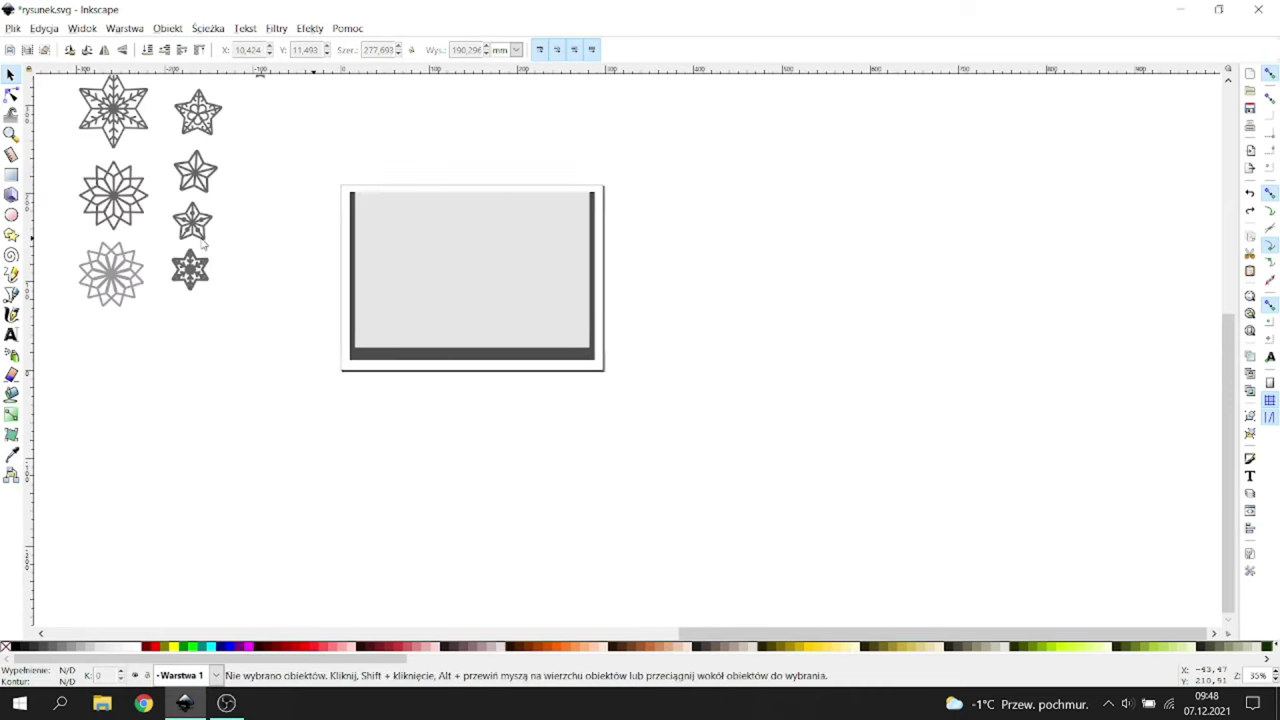
Step: Fill all eleven star and snowflake ornaments with the same dark grey and move them closer to the page
scroll(215, 238, left, 2)
scroll(230, 232, up, 3)
drag(338, 131, 76, 498)
click(42, 651)
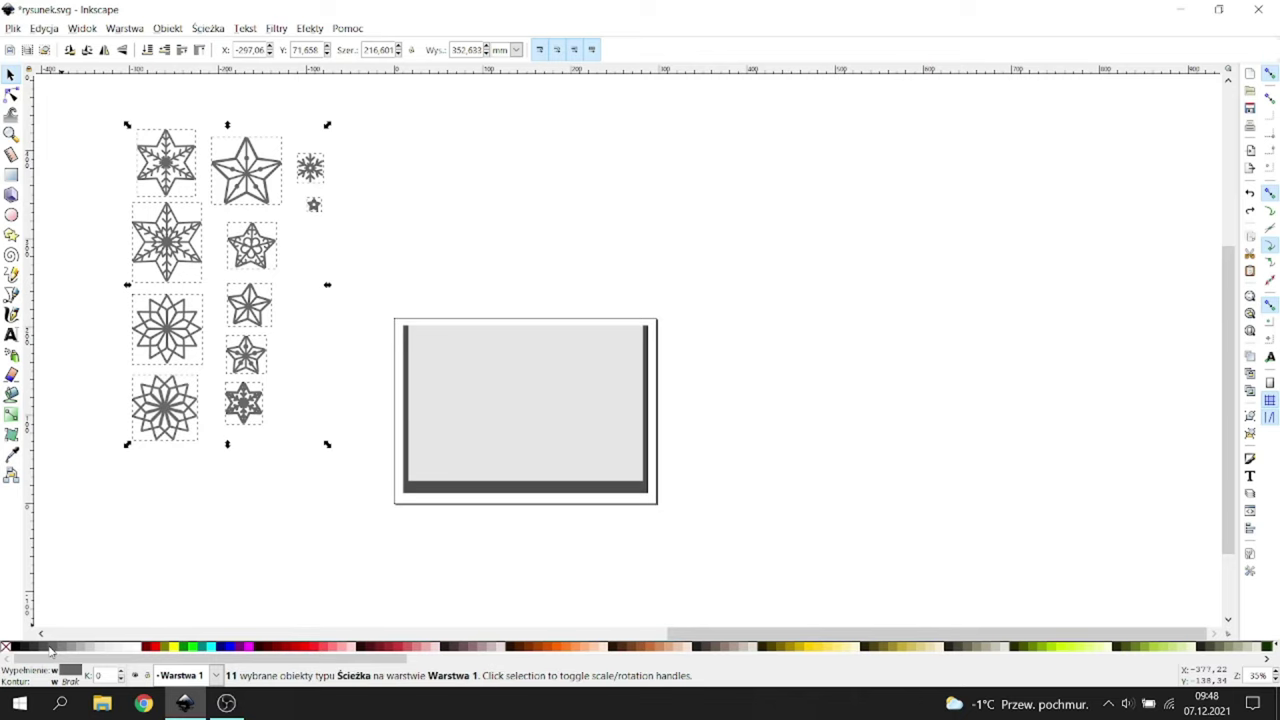
drag(230, 425, 305, 470)
click(351, 486)
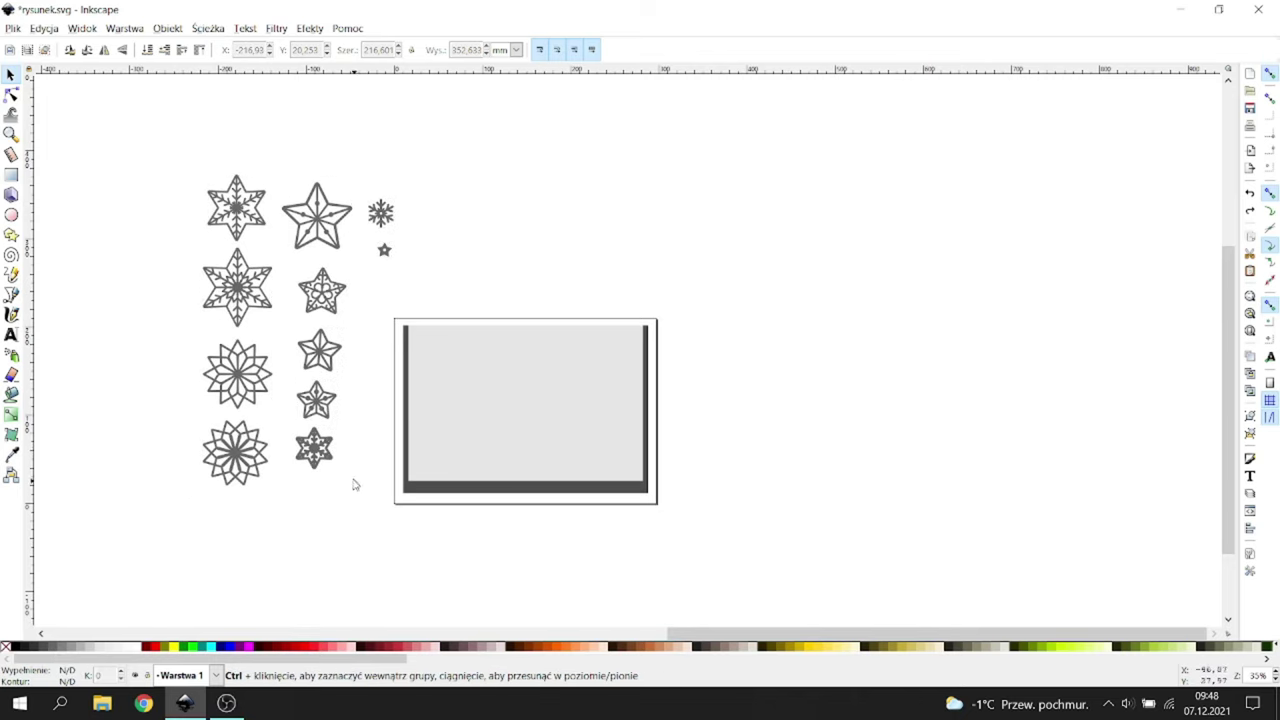
Step: Place the open flower ornament in the light rectangle's lower-right corner, and bring it and the other ornaments to the front
scroll(345, 460, up, 2)
drag(150, 350, 830, 452)
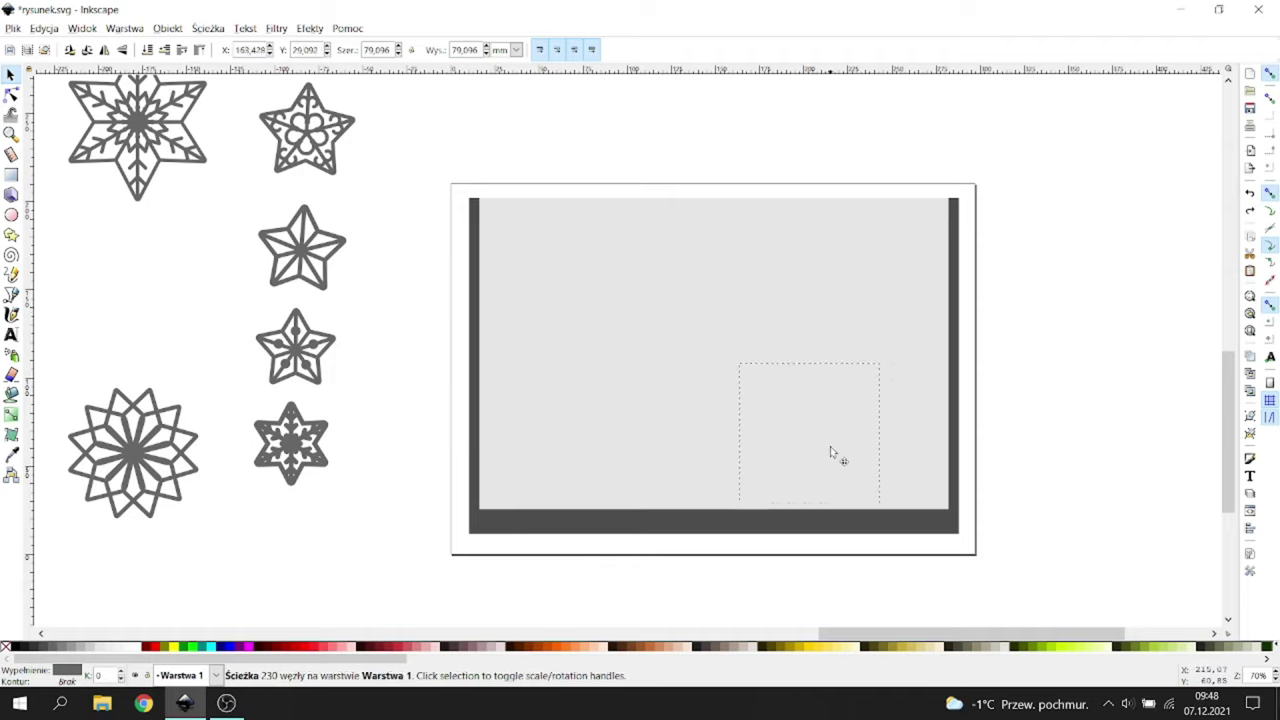
click(199, 49)
scroll(209, 400, down, 2)
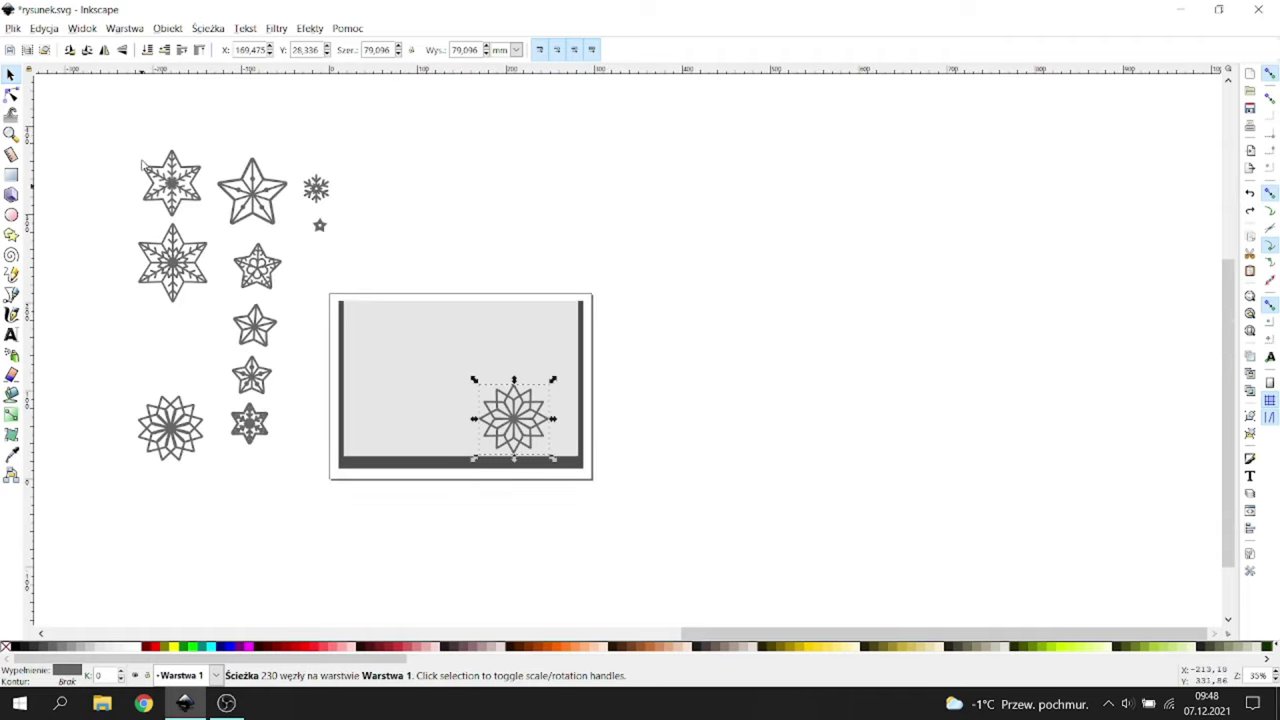
drag(109, 129, 351, 500)
Step: Arrange the other flower in the rectangle's upper-left corner, with rotated stars and snowflakes down its left side and along the bottom strip
scroll(360, 427, up, 2)
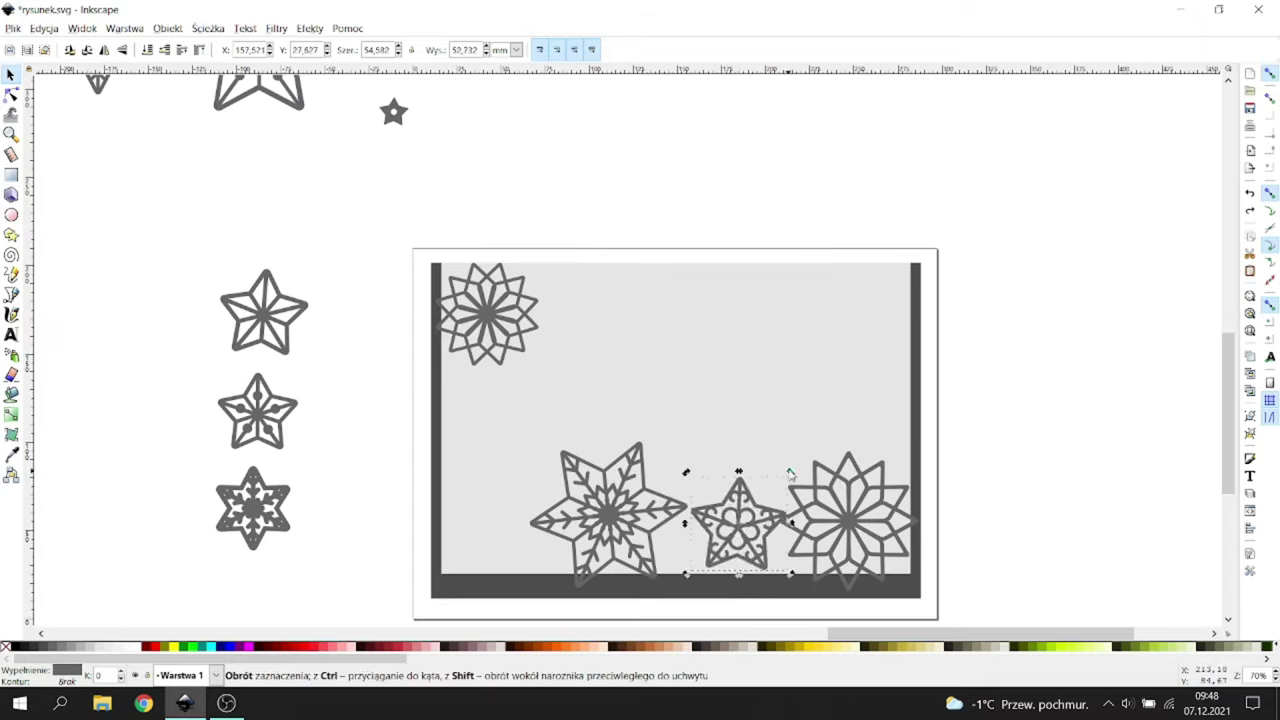
scroll(640, 420, up, 2)
drag(680, 490, 390, 380)
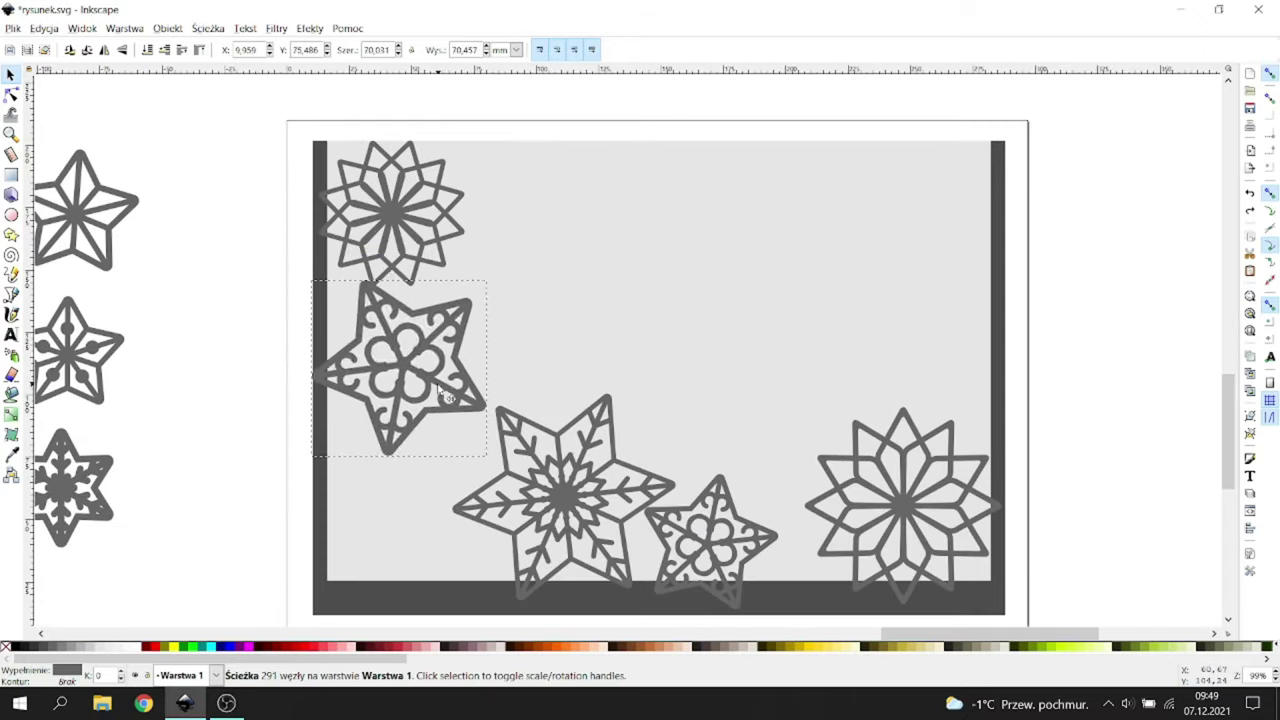
scroll(363, 462, up, 3)
scroll(363, 462, down, 3)
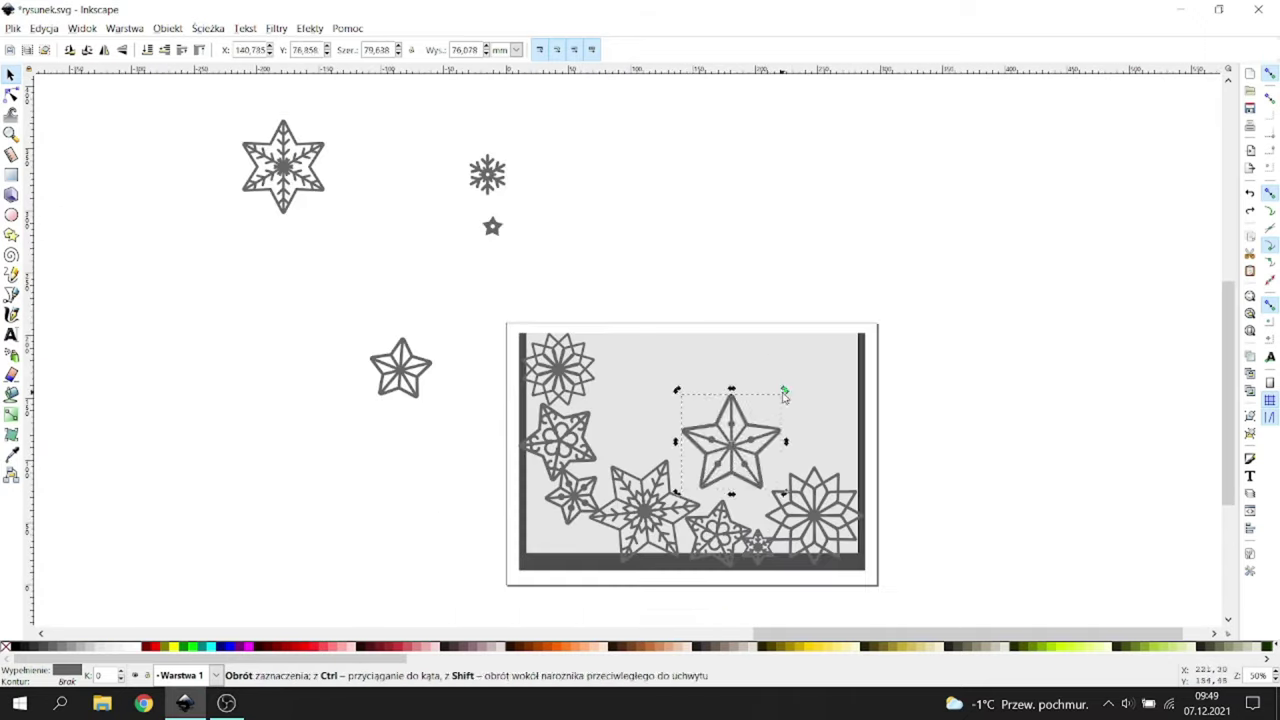
Step: Add the large dotted star, right-hand snowflake, plain star and flower-star copy, then fit a 31 by 36 mm snowflake above the bottom ornaments
scroll(737, 434, up, 2)
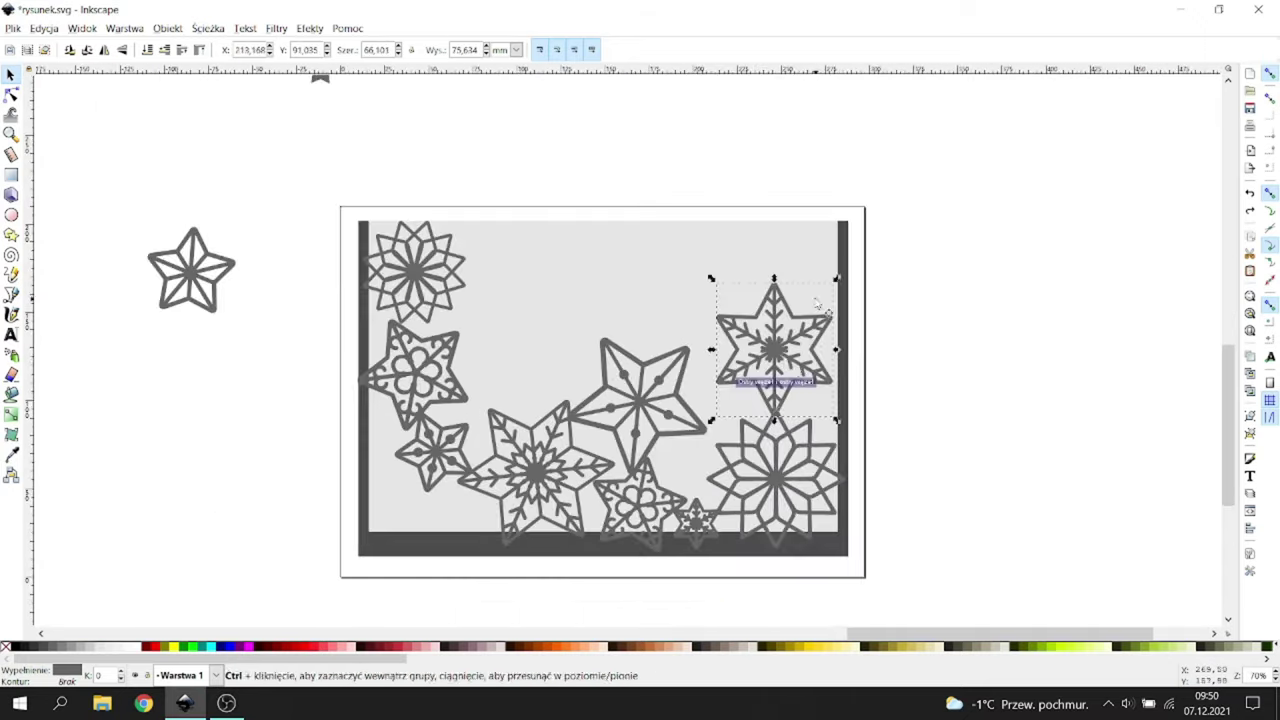
scroll(790, 330, up, 2)
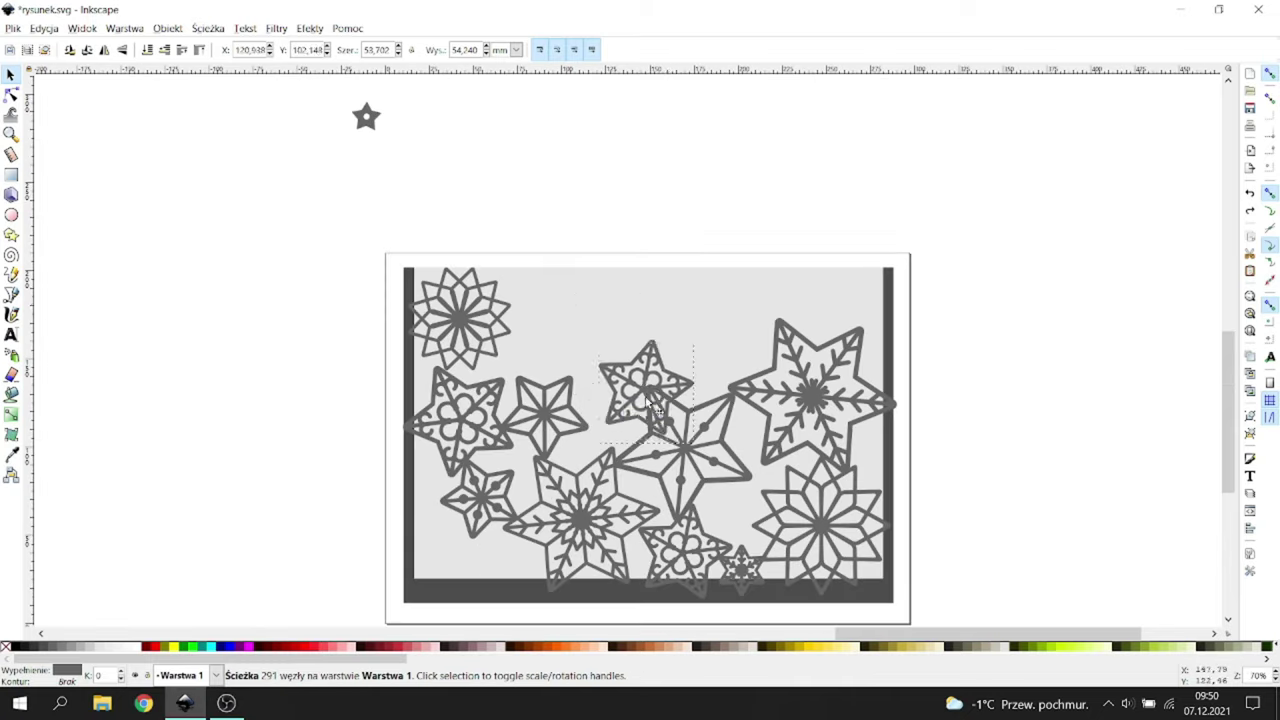
click(620, 380)
scroll(620, 380, up, 2)
scroll(620, 380, up, 1)
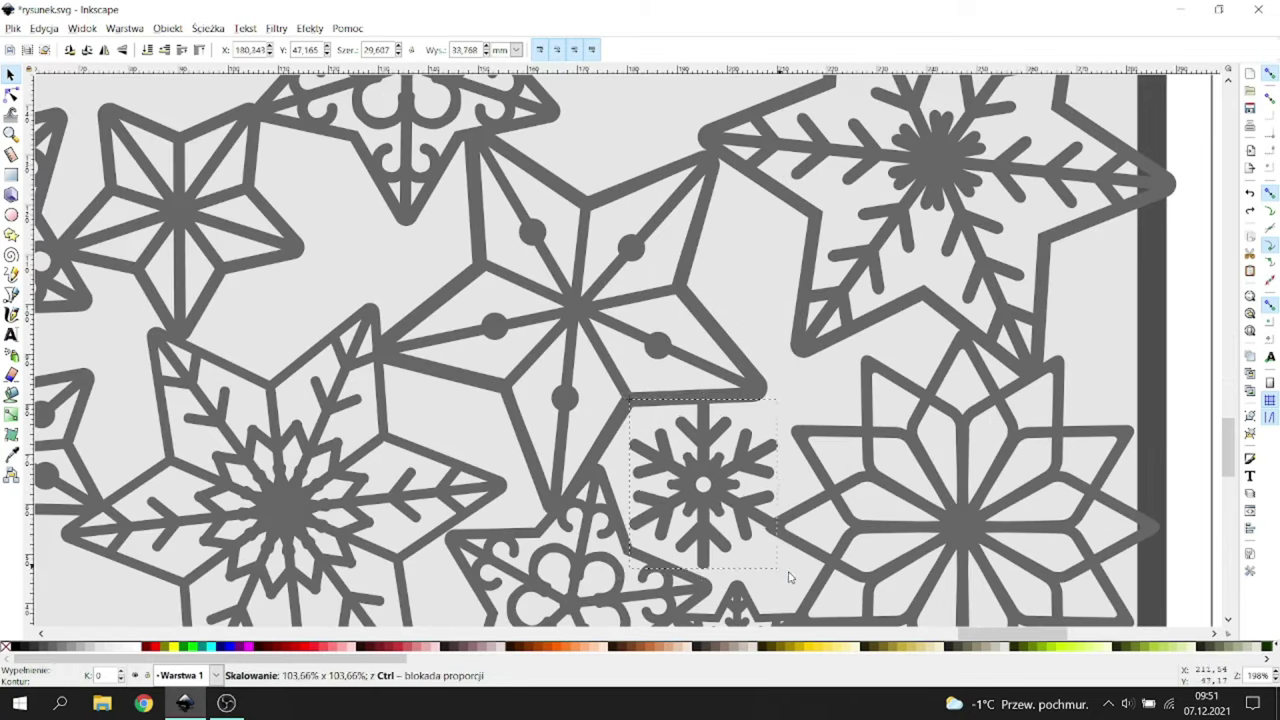
scroll(740, 540, down, 2)
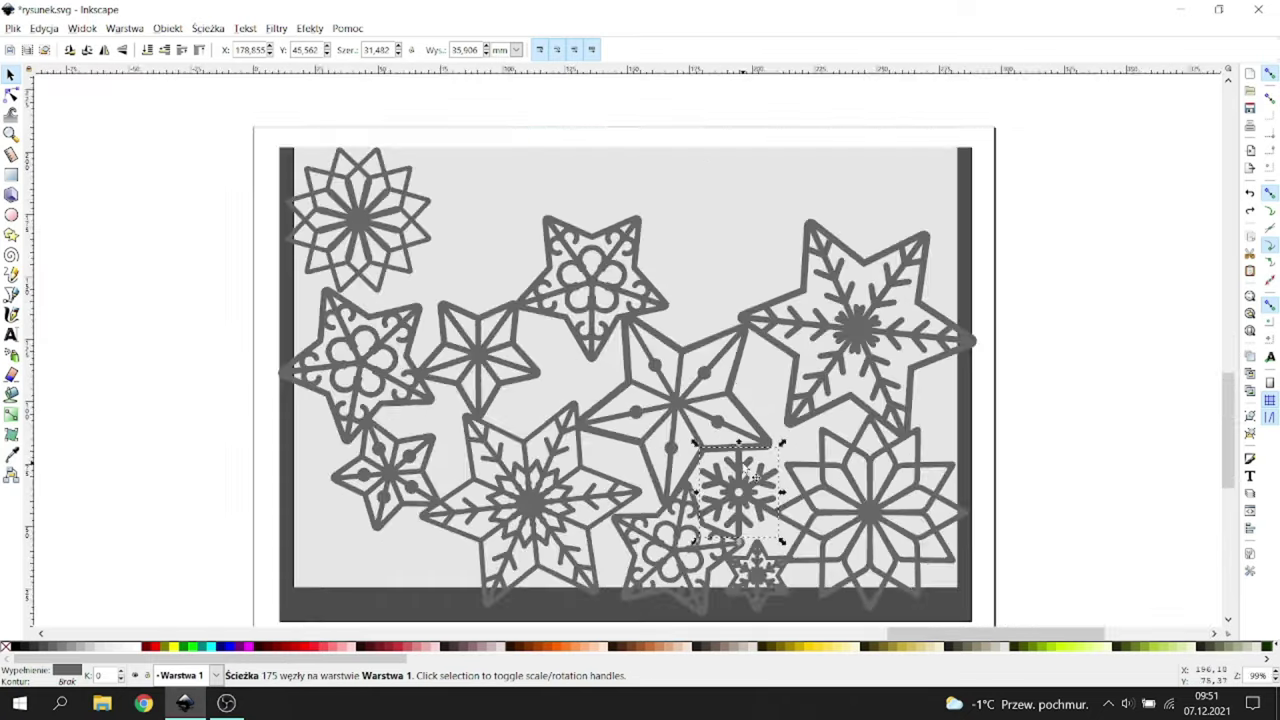
Step: Place small snowflake and six-pointed star copies at the lower left and top centre, plus a dotted star and small flower at the upper right
scroll(740, 540, up, 3)
scroll(520, 590, down, 4)
scroll(720, 330, up, 2)
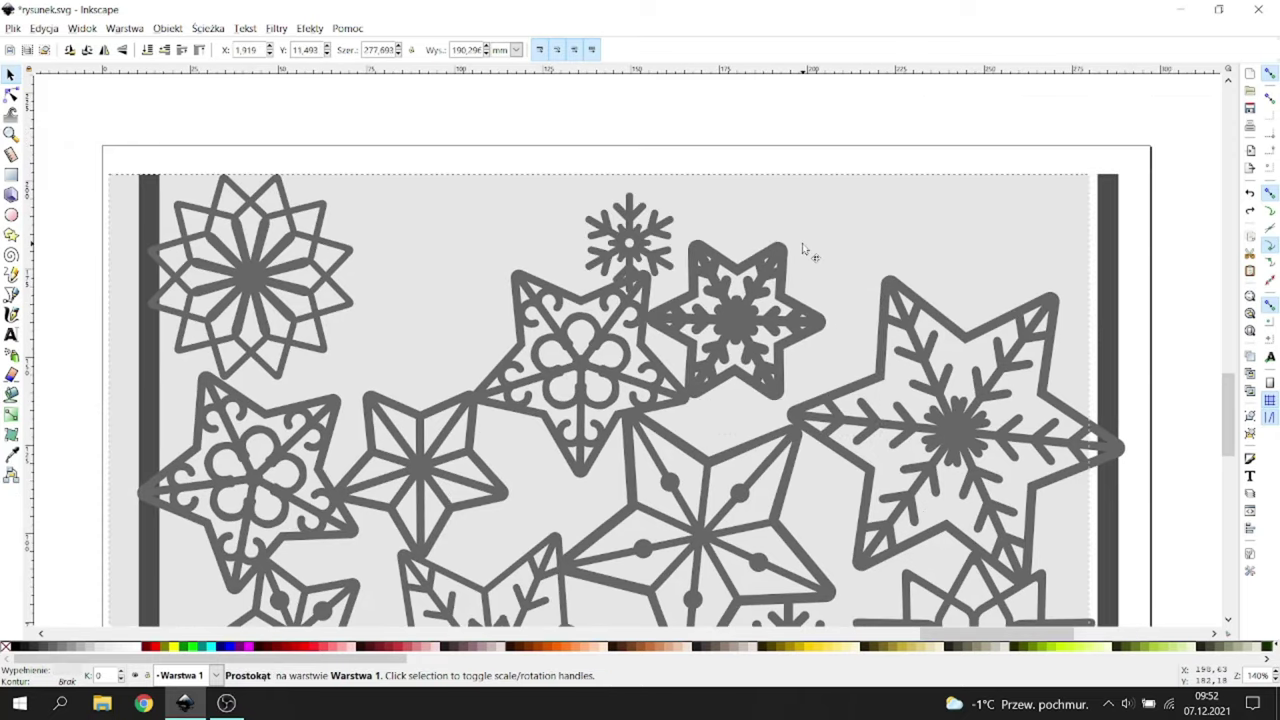
click(737, 345)
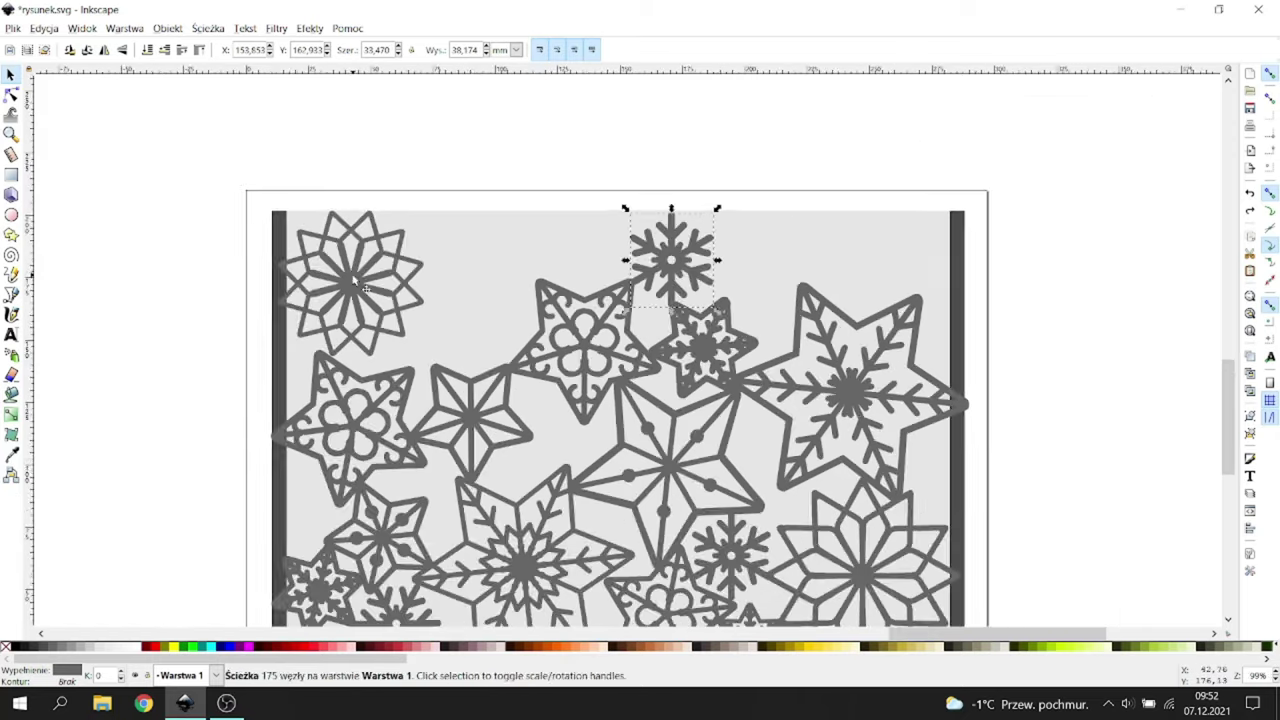
scroll(676, 362, down, 1)
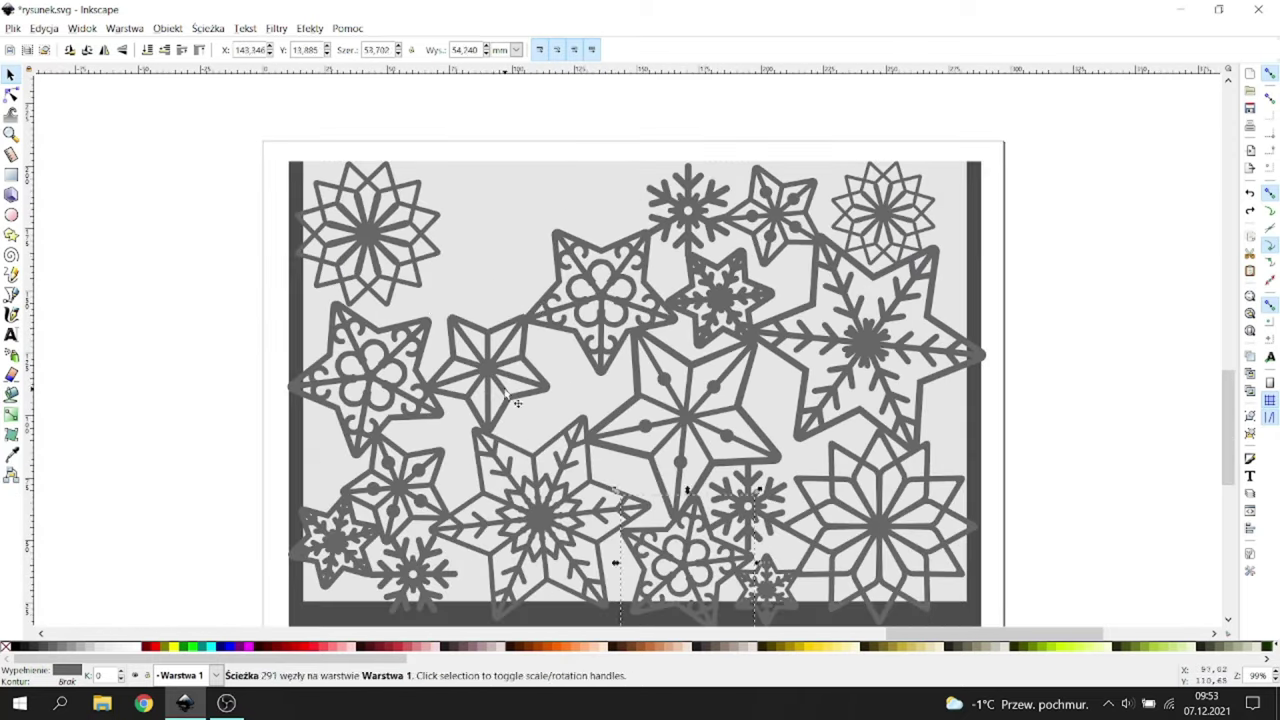
Step: Fill the upper-left gap with copies of the six-pointed star, a snowflake about 18 by 21 mm, and a rotated dotted star
scroll(600, 380, up, 3)
mouse_move(591, 386)
mouse_down()
mouse_move(605, 388)
mouse_move(598, 378)
mouse_up()
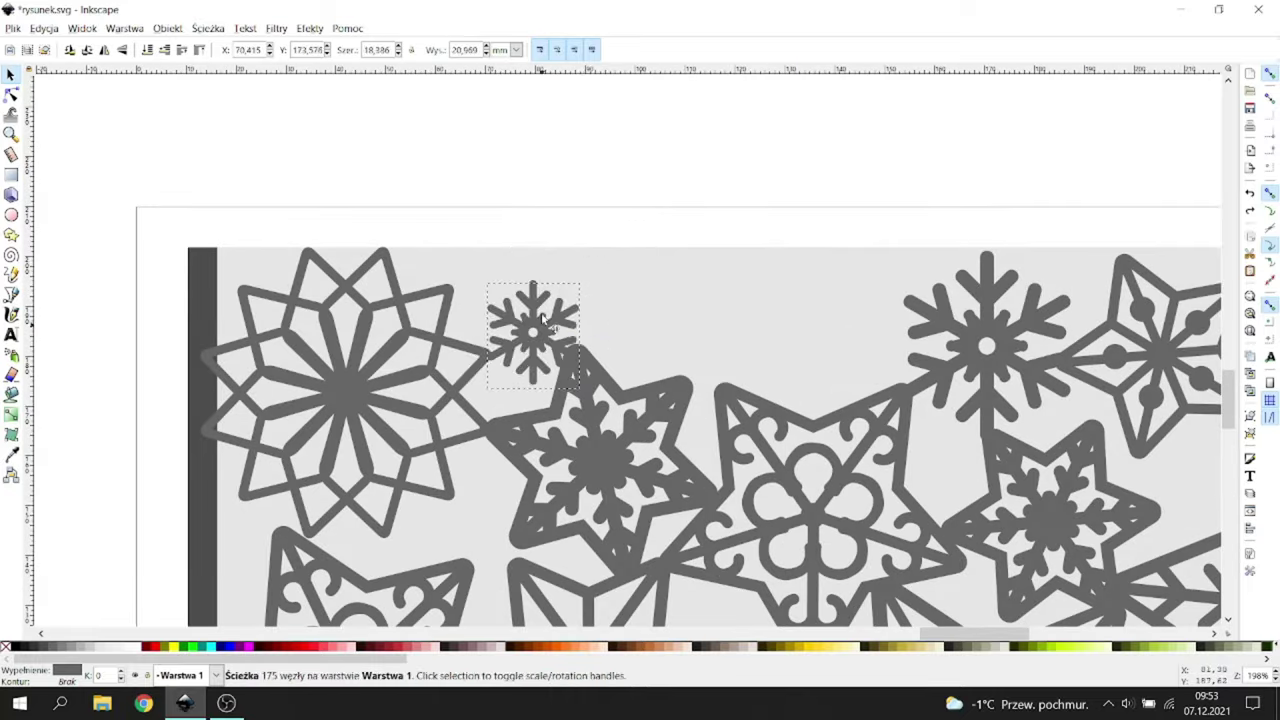
scroll(960, 520, down, 3)
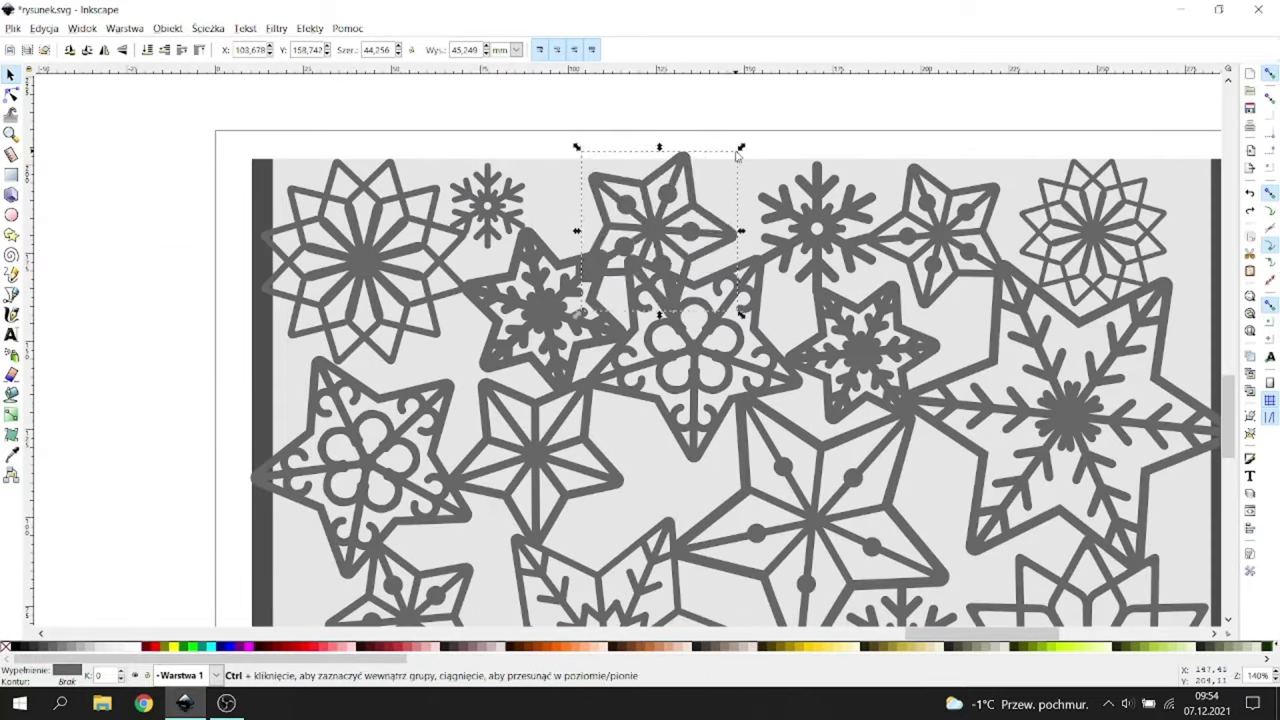
Step: Fill the remaining gaps between ornaments and beside the right strip with resized, rotated copies of the small star with a round hole
scroll(657, 170, up, 3)
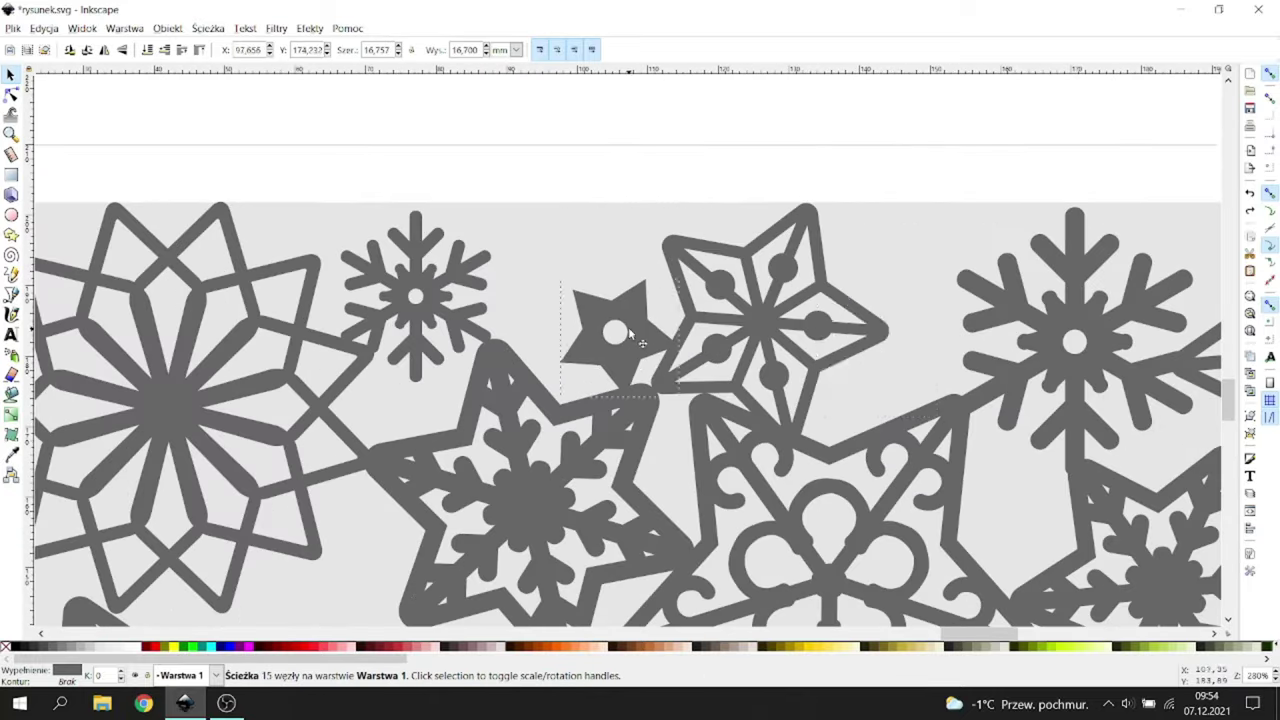
scroll(935, 228, down, 3)
click(925, 215)
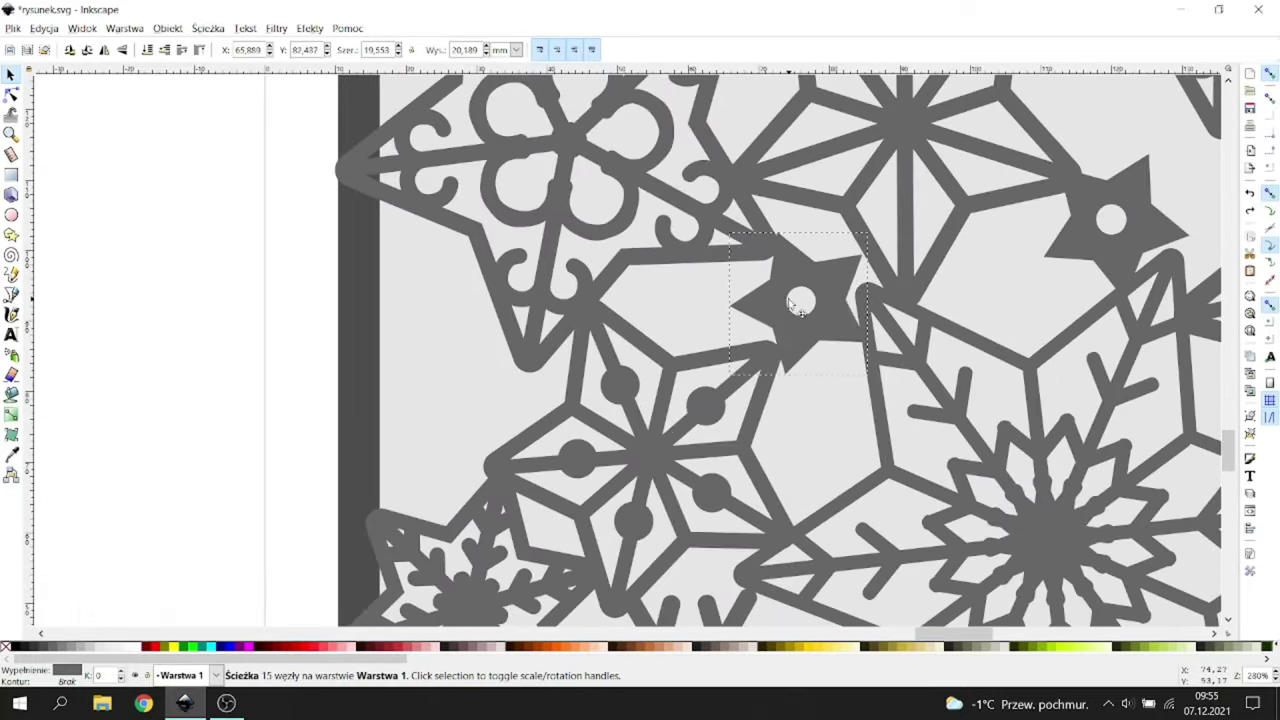
scroll(860, 370, down, 5)
scroll(860, 370, up, 5)
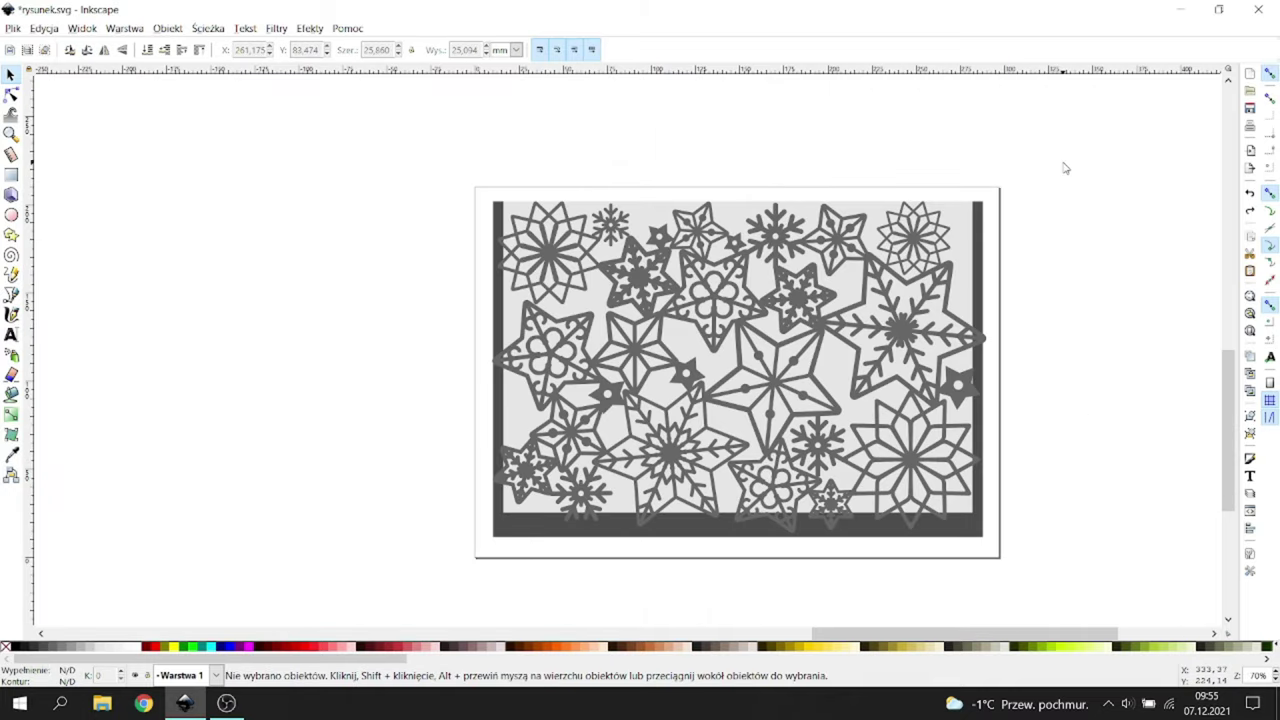
Step: Delete the light grey background rectangle and unite all ornaments with the dark frame into one path
click(960, 233)
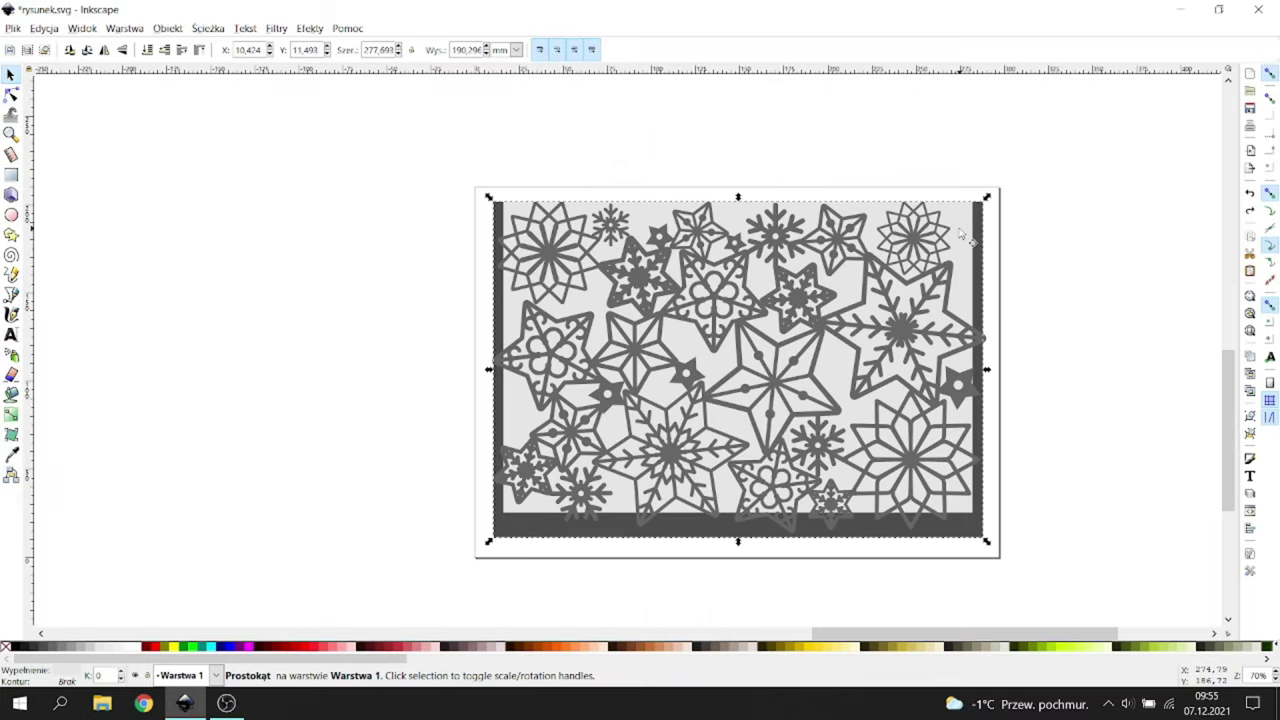
key(Delete)
drag(1066, 157, 434, 584)
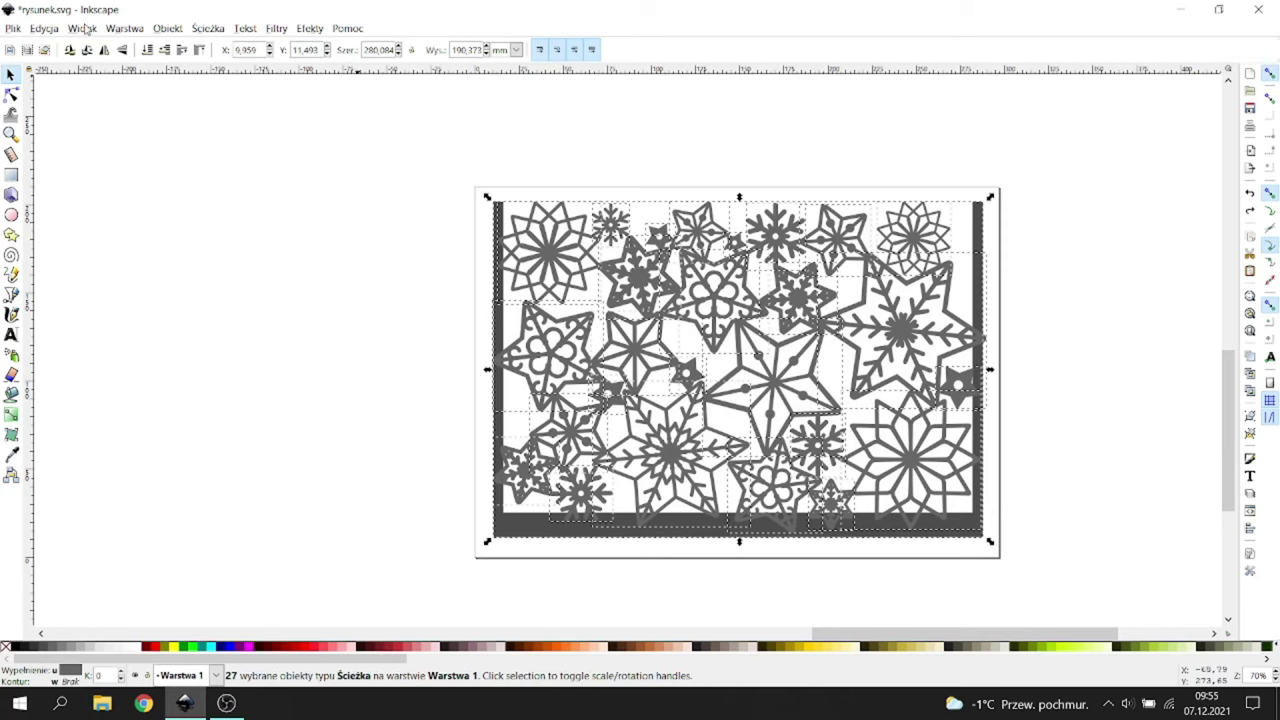
click(212, 30)
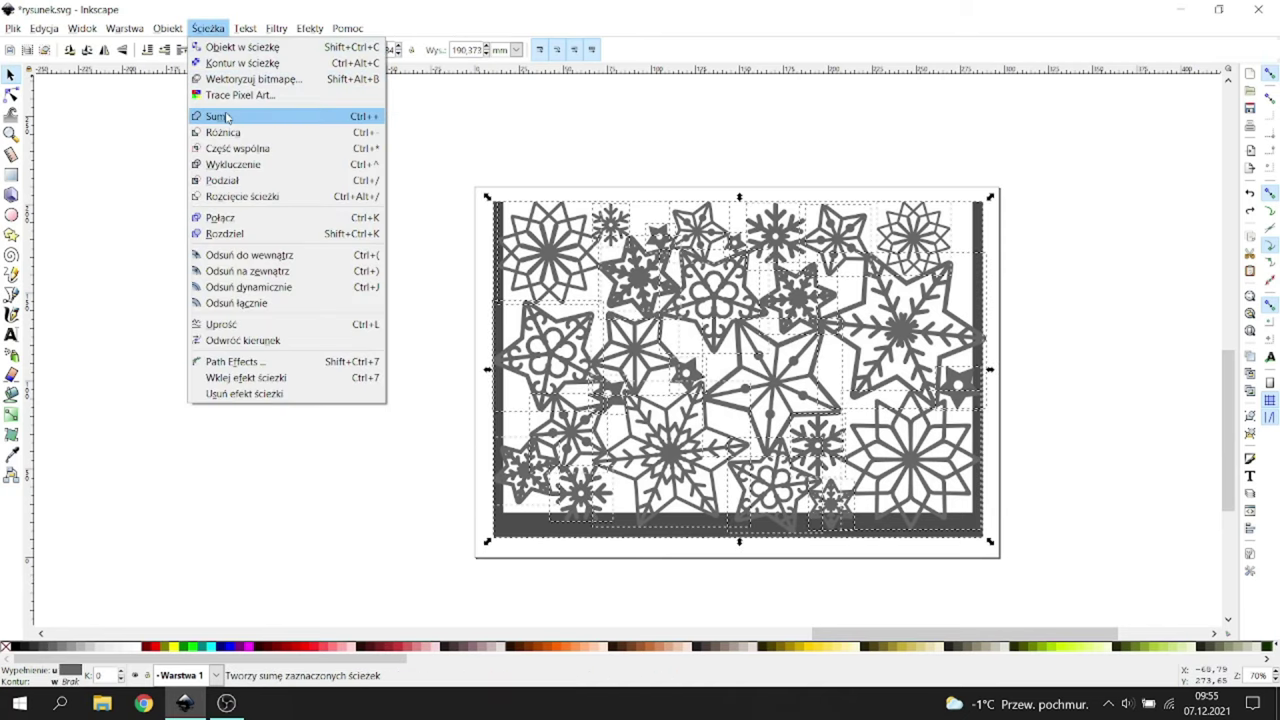
click(228, 115)
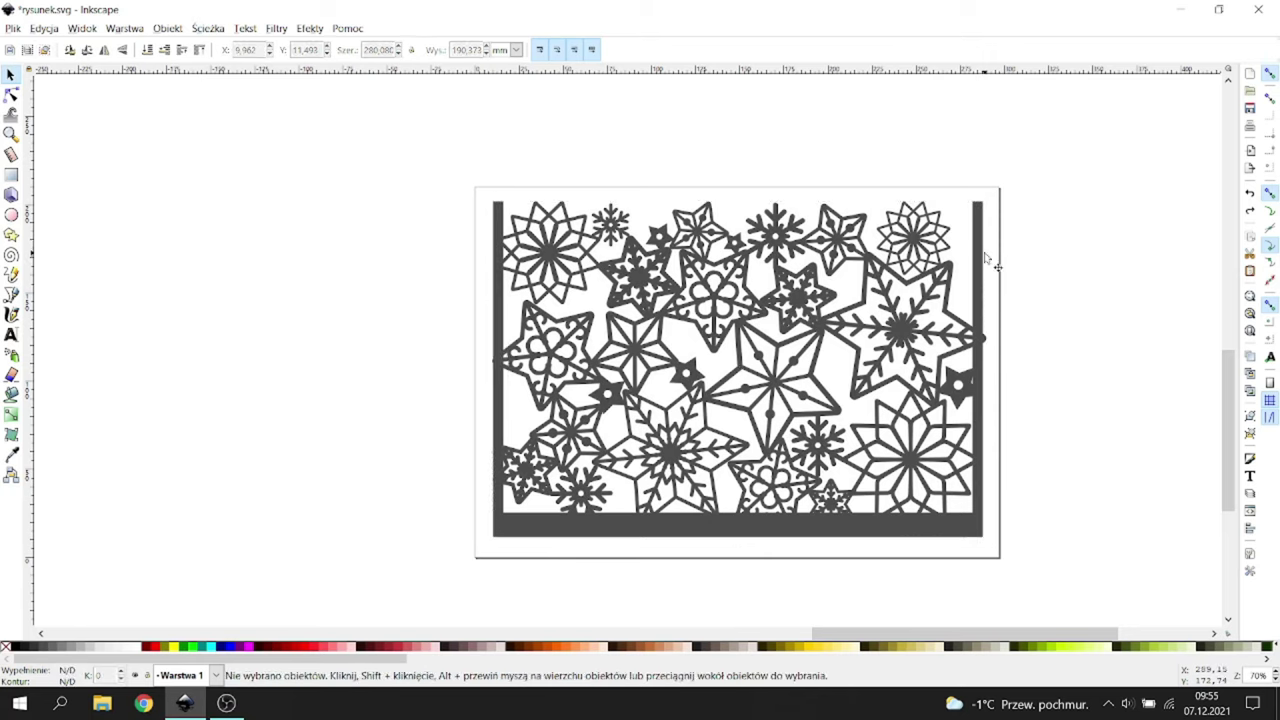
Step: Delete the nodes of the snowflake tip protruding past the frame's right edge and straighten that edge
key(n)
scroll(998, 335, up, 3)
scroll(998, 335, up, 1)
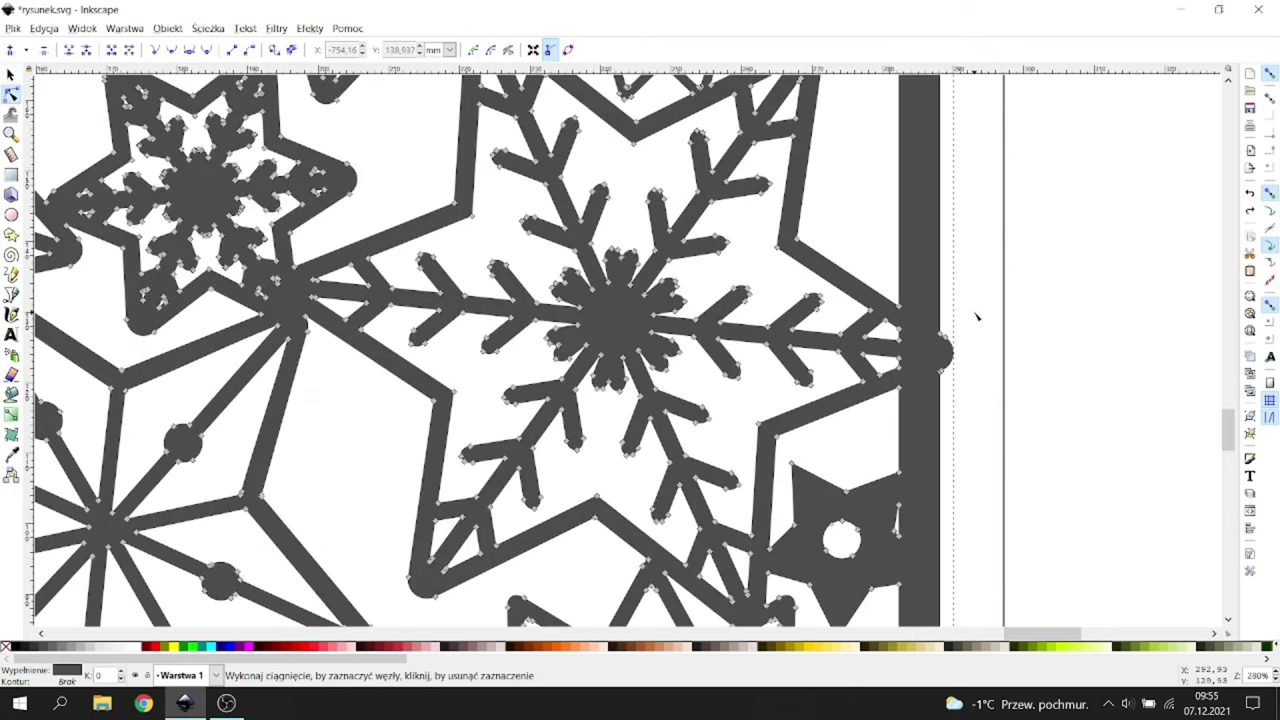
drag(975, 310, 915, 410)
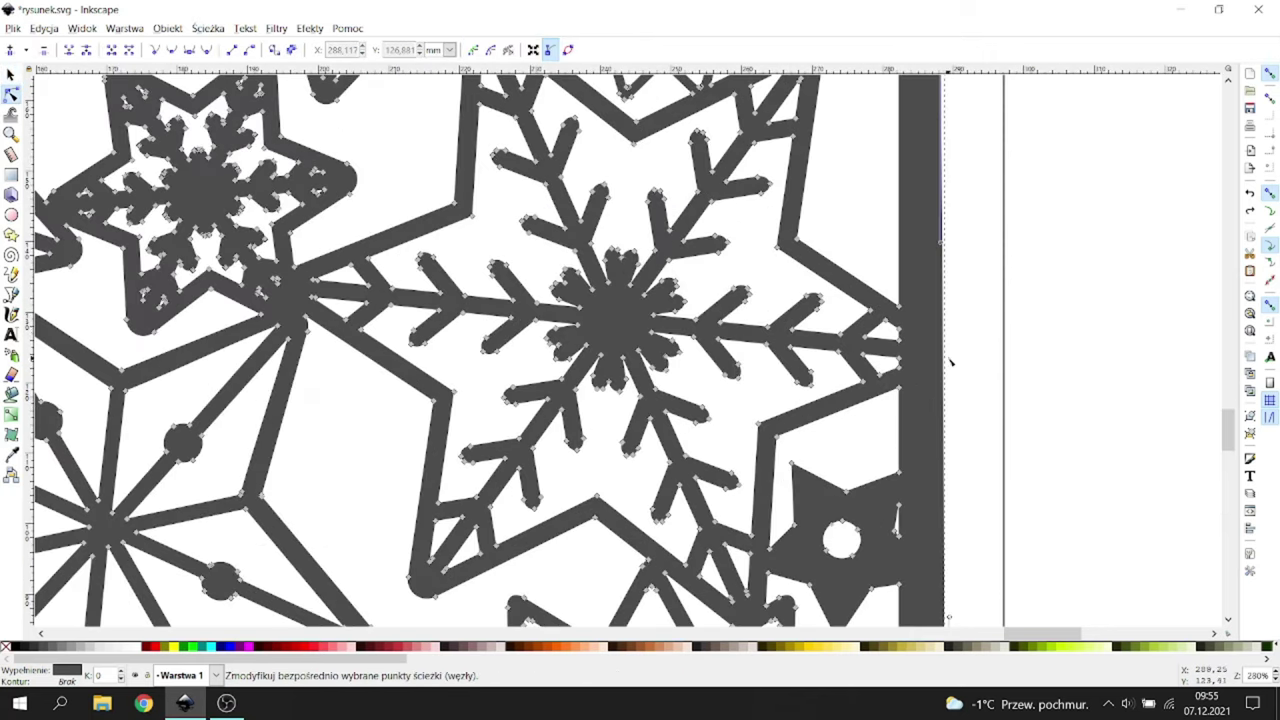
key(5)
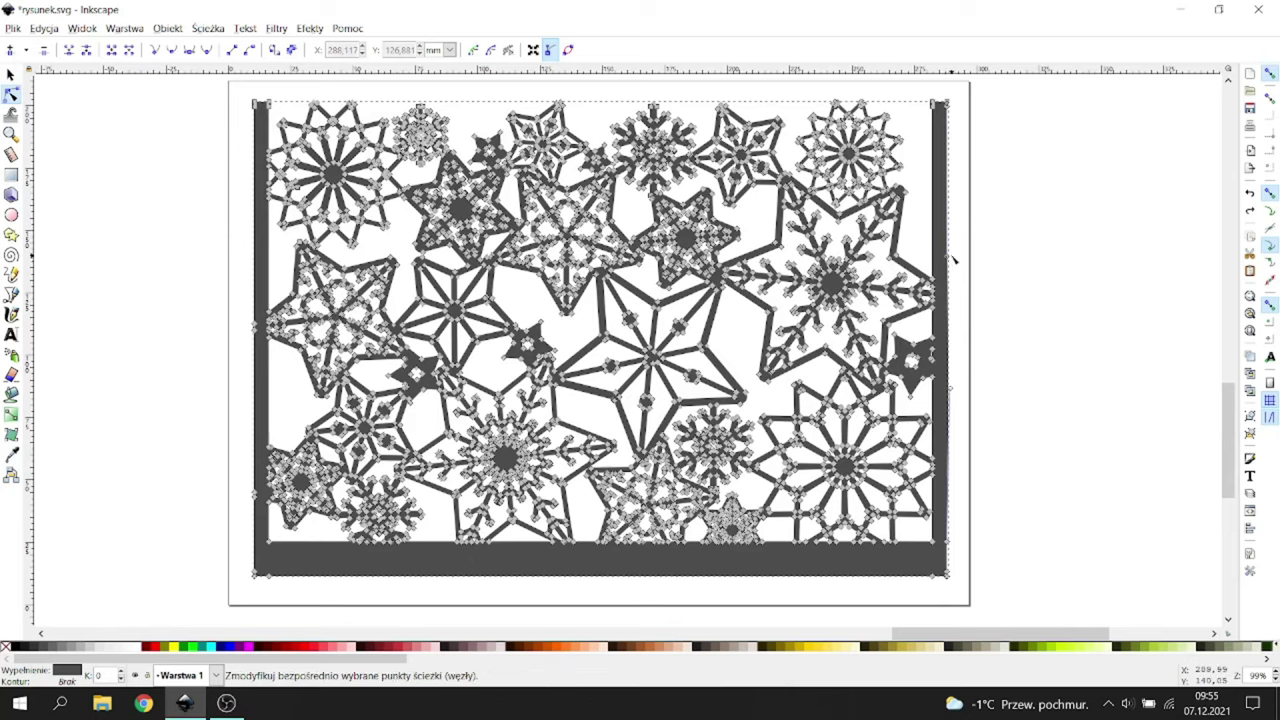
drag(949, 209, 953, 112)
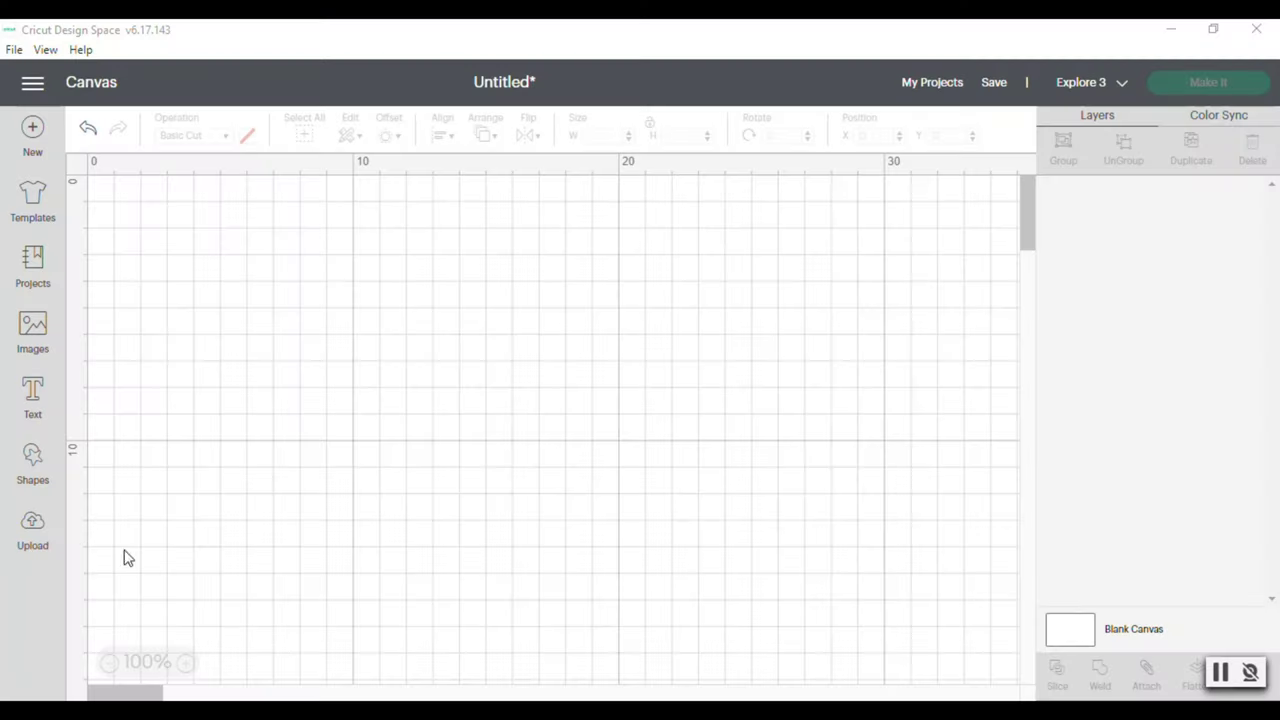
Step: In Cricut Design Space, start an image upload and open the Wzór (1) file from its desktop folder
click(36, 540)
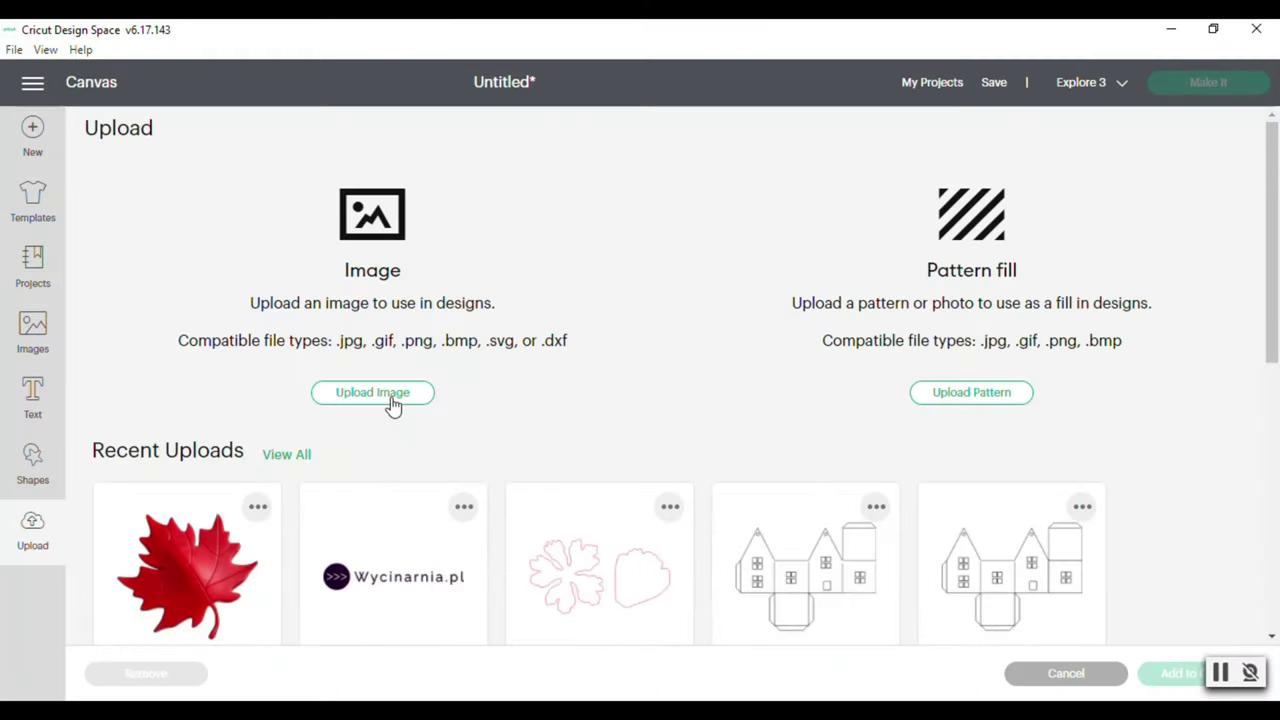
click(393, 400)
click(641, 388)
click(71, 240)
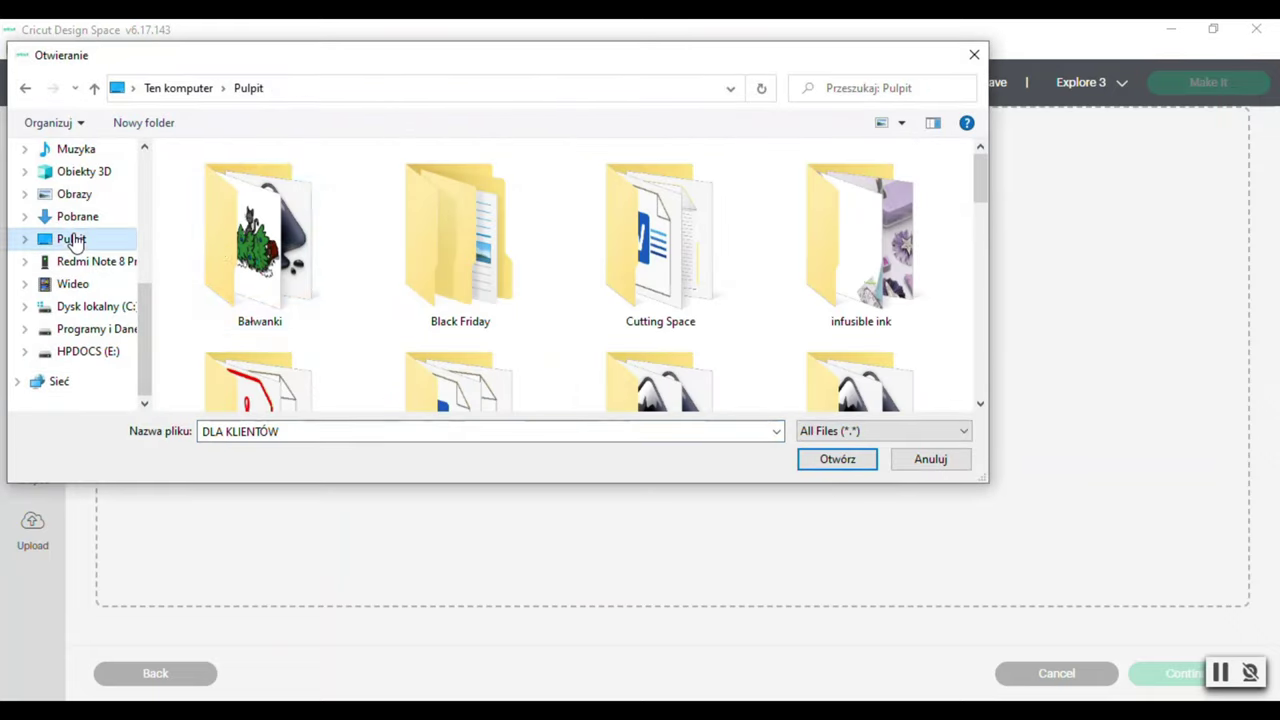
double_click(223, 250)
double_click(425, 310)
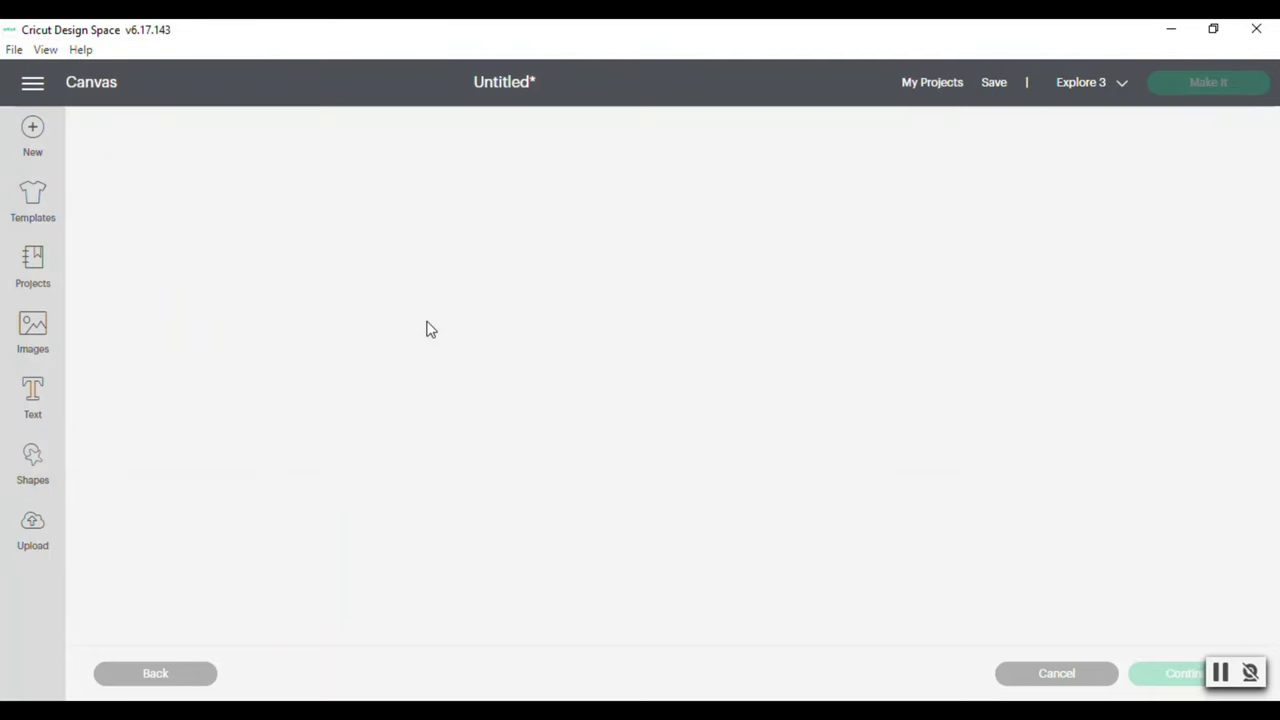
Step: Name the image Świecznik, upload it, and add it to the canvas
triple_click(1087, 178)
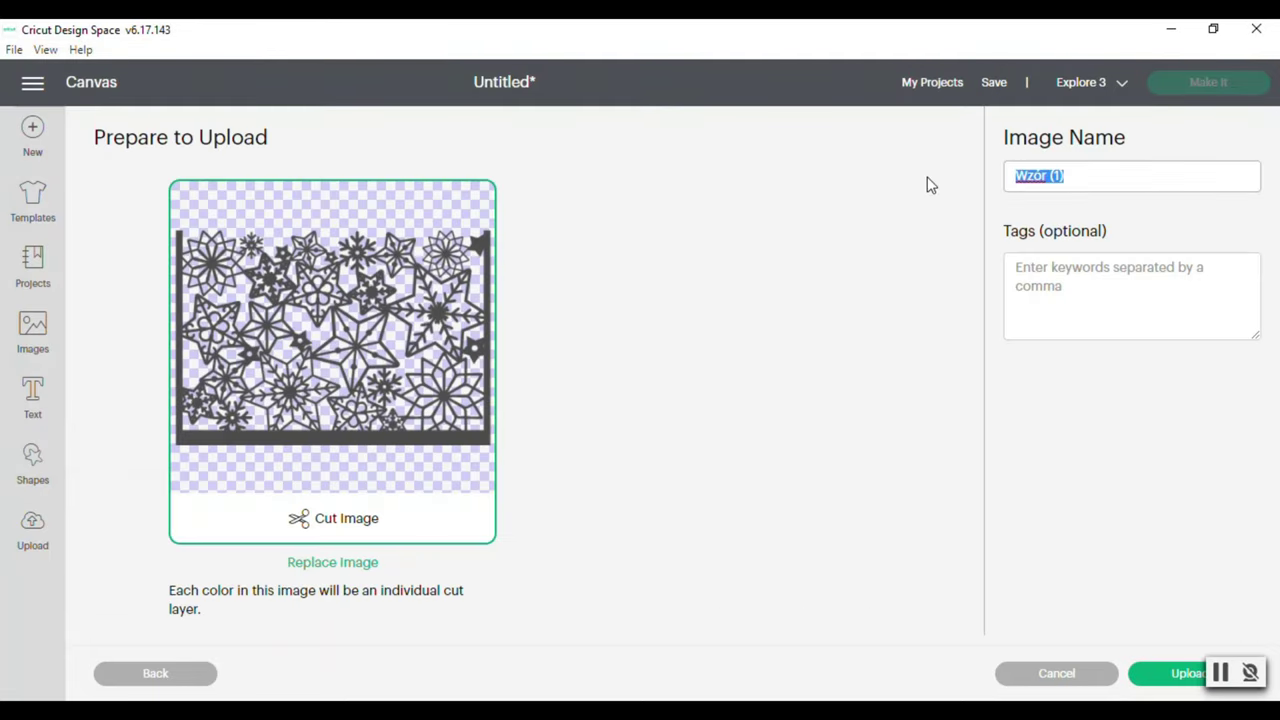
click(1165, 675)
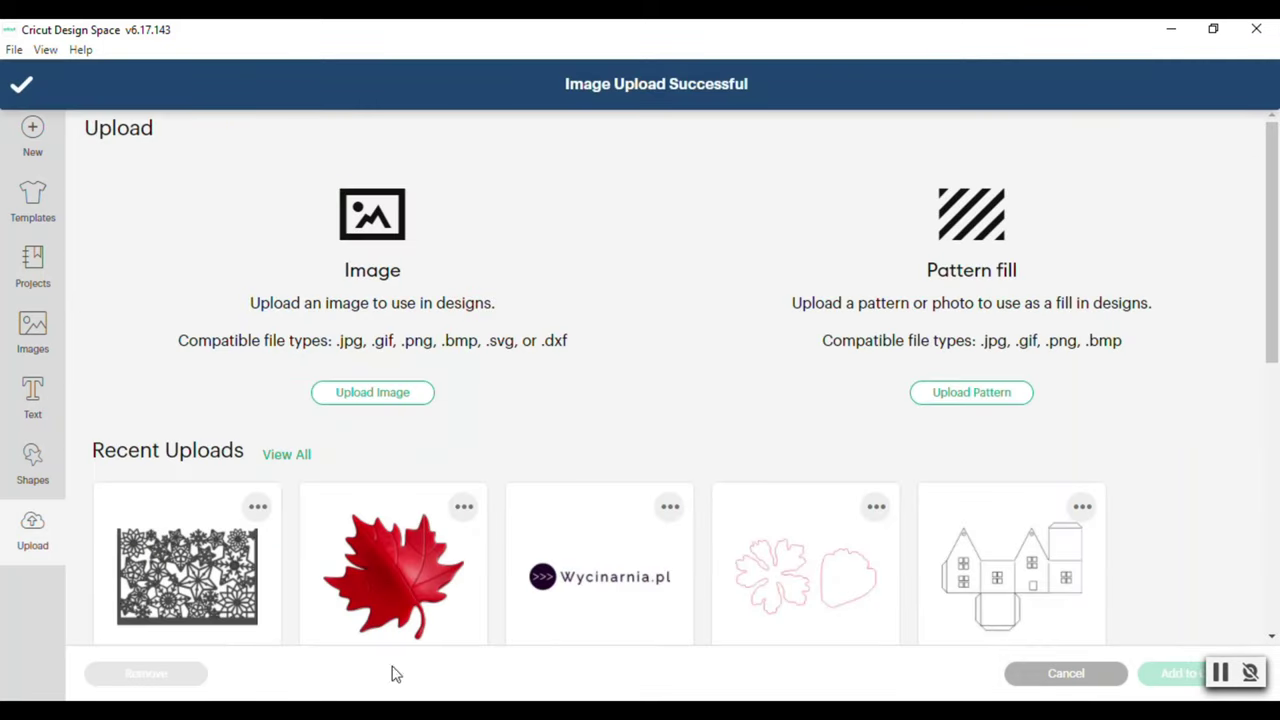
click(1186, 675)
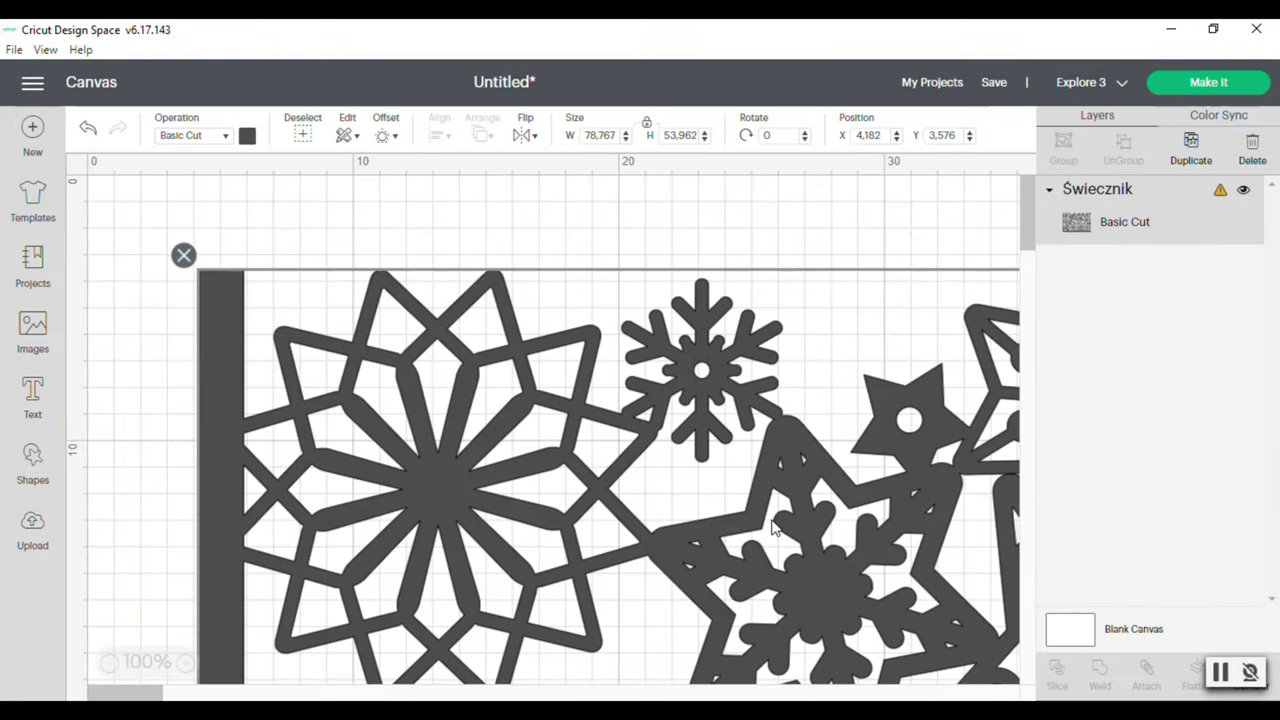
Step: Scale the pattern down proportionally to about 26.2 cm wide and 17.9 cm high
click(109, 662)
click(109, 662)
click(109, 662)
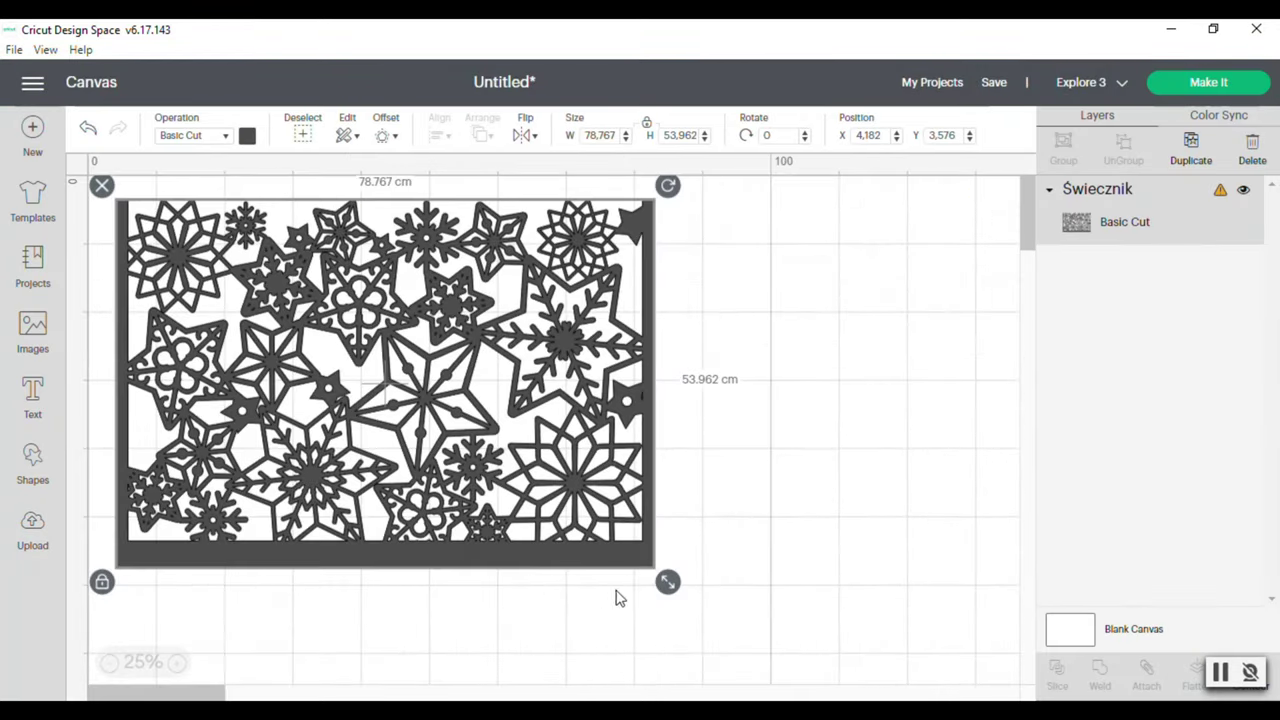
drag(669, 588, 397, 433)
drag(367, 390, 310, 337)
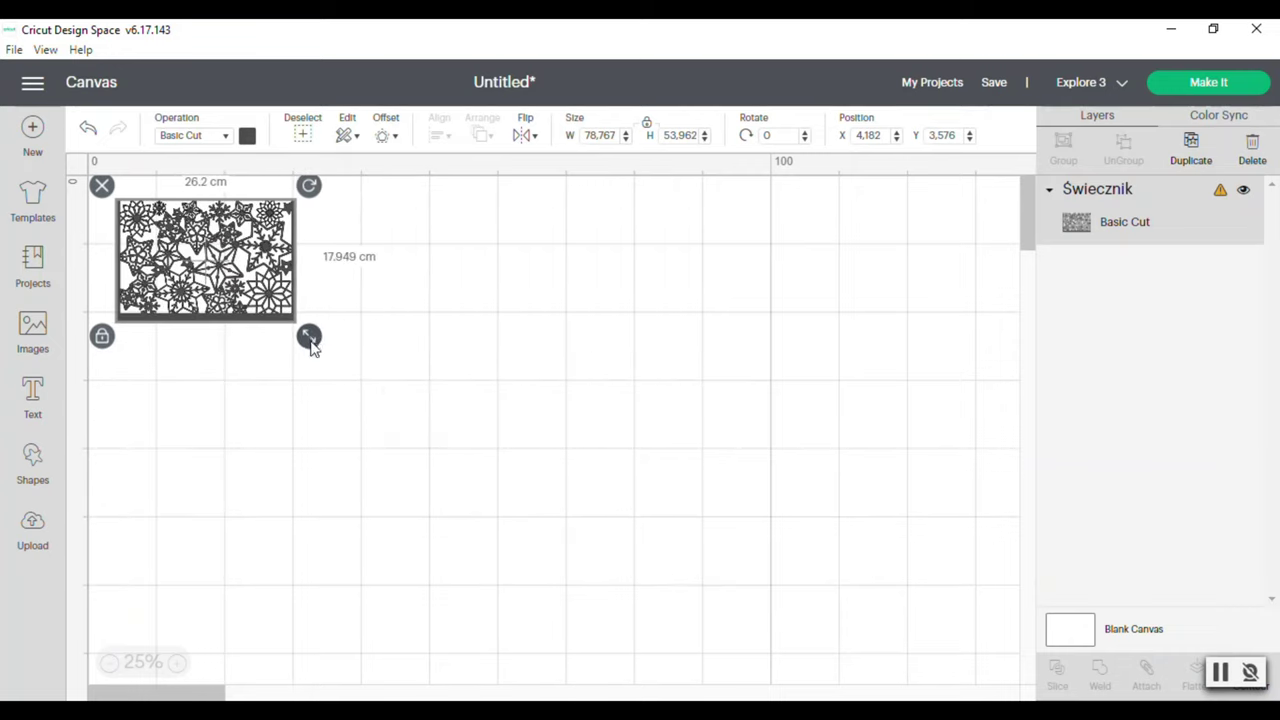
Step: Prepare the pattern for cutting with the material loaded on a mat and continue to the machine setup
click(176, 663)
click(176, 663)
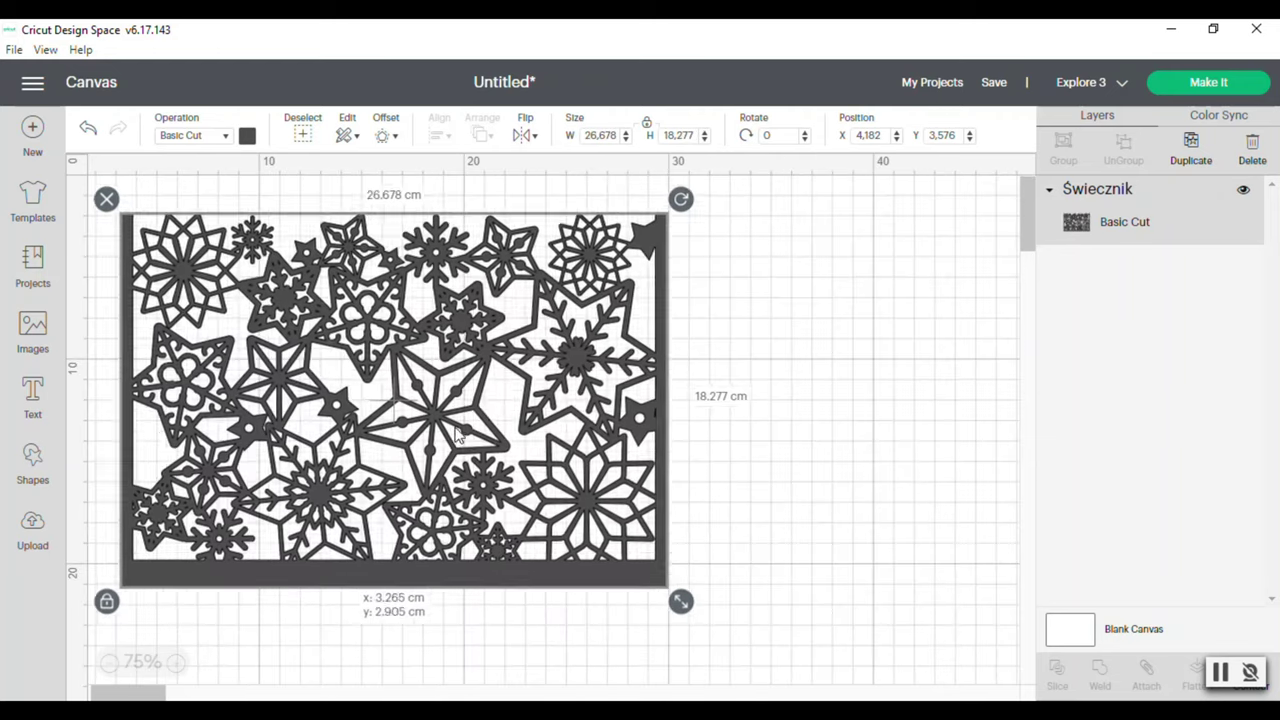
click(1210, 83)
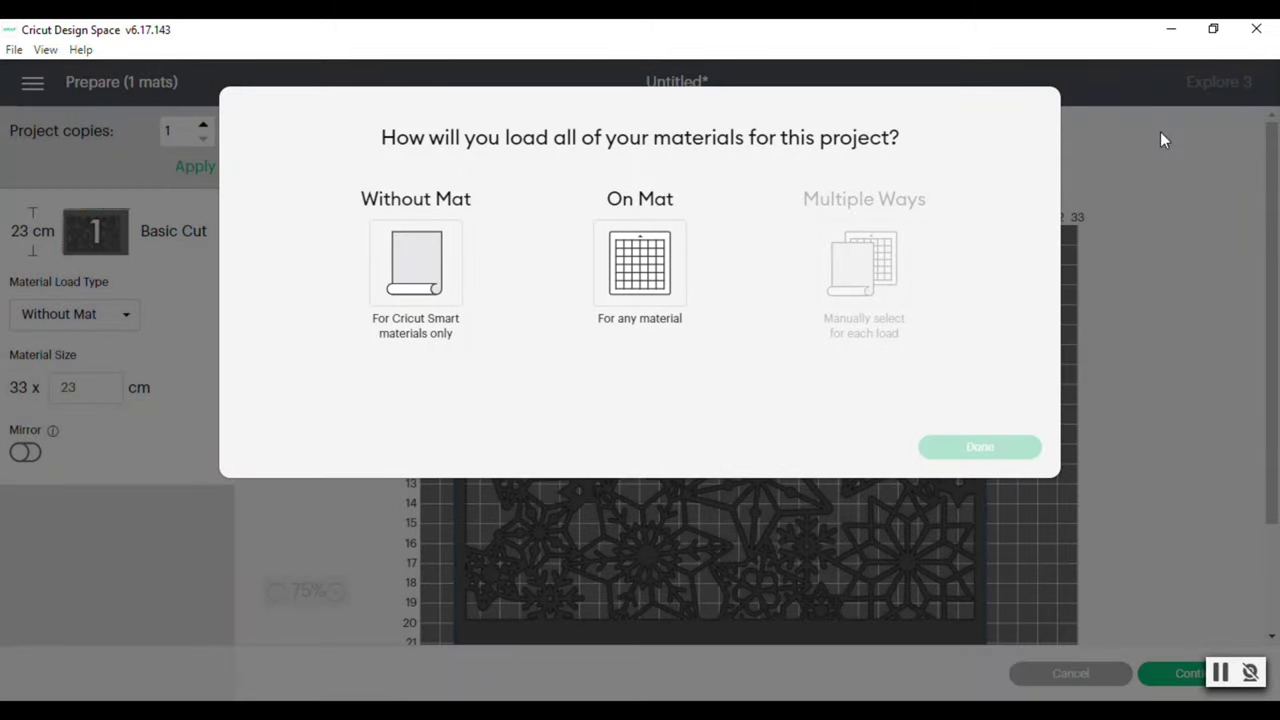
click(945, 448)
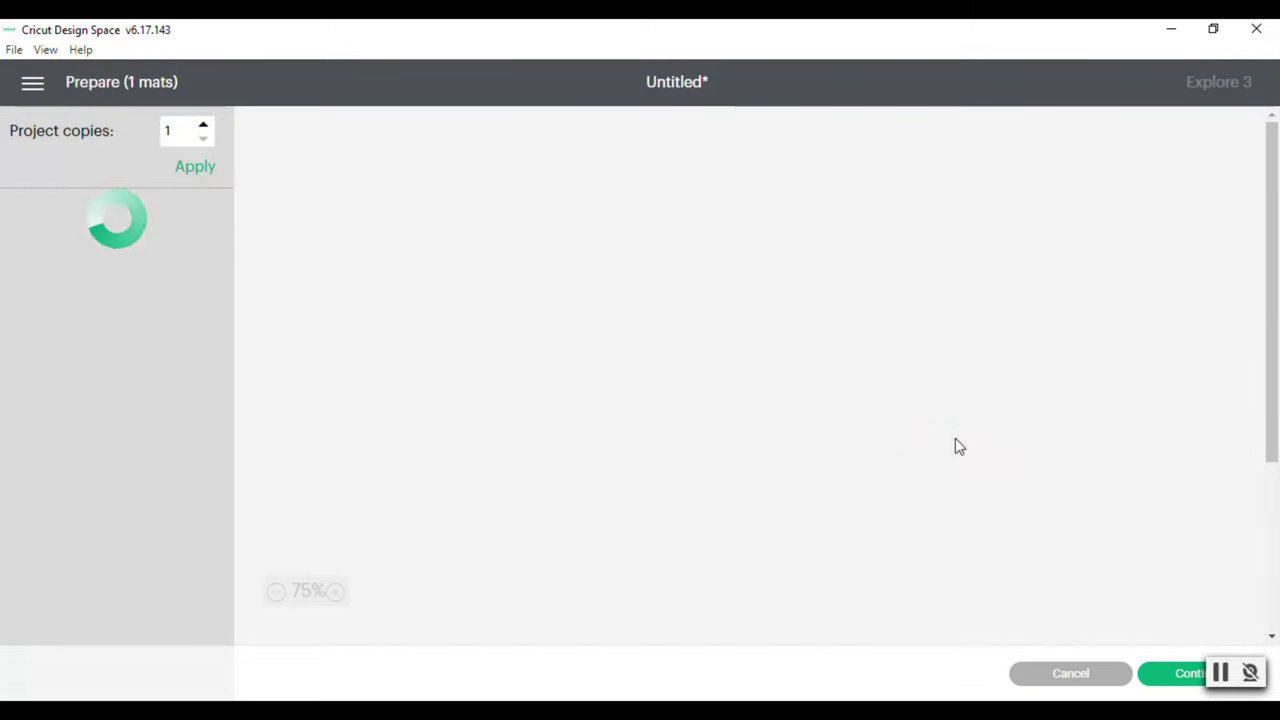
click(1174, 675)
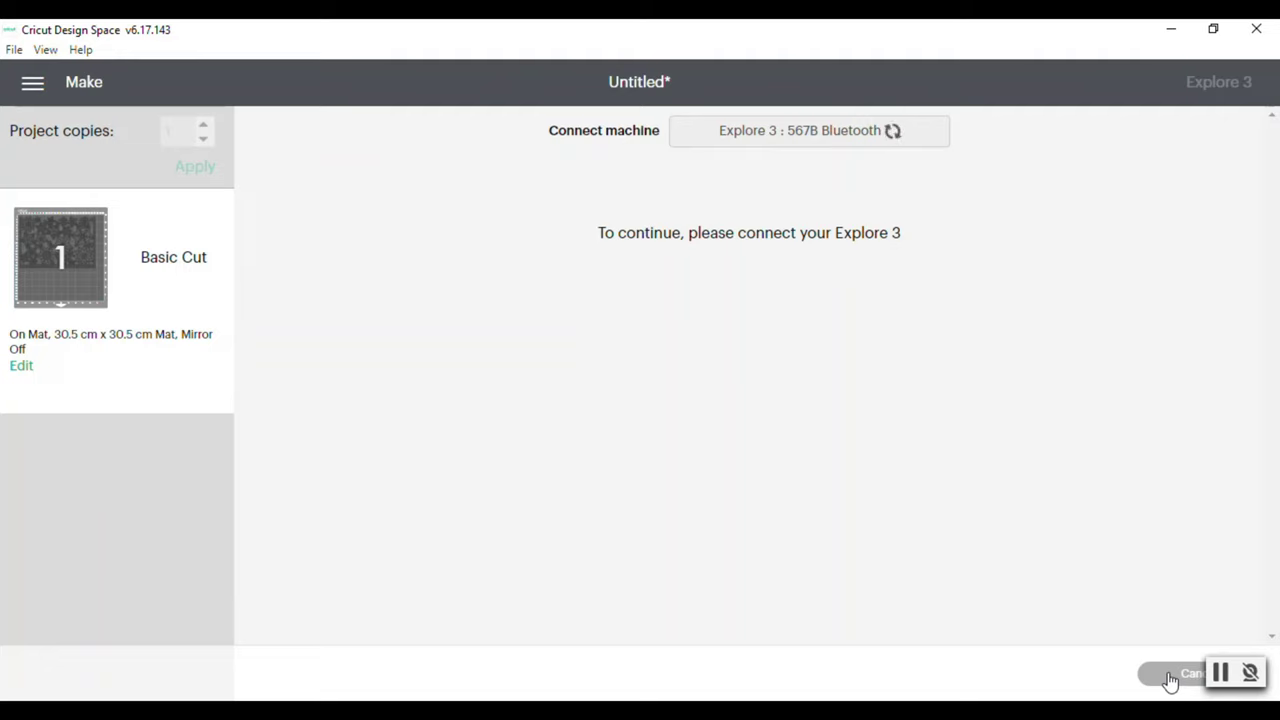
Step: Set the base material to Heavy Watercolor Paper – 140 lbs (300 gsm) and the cutting pressure to More
click(365, 355)
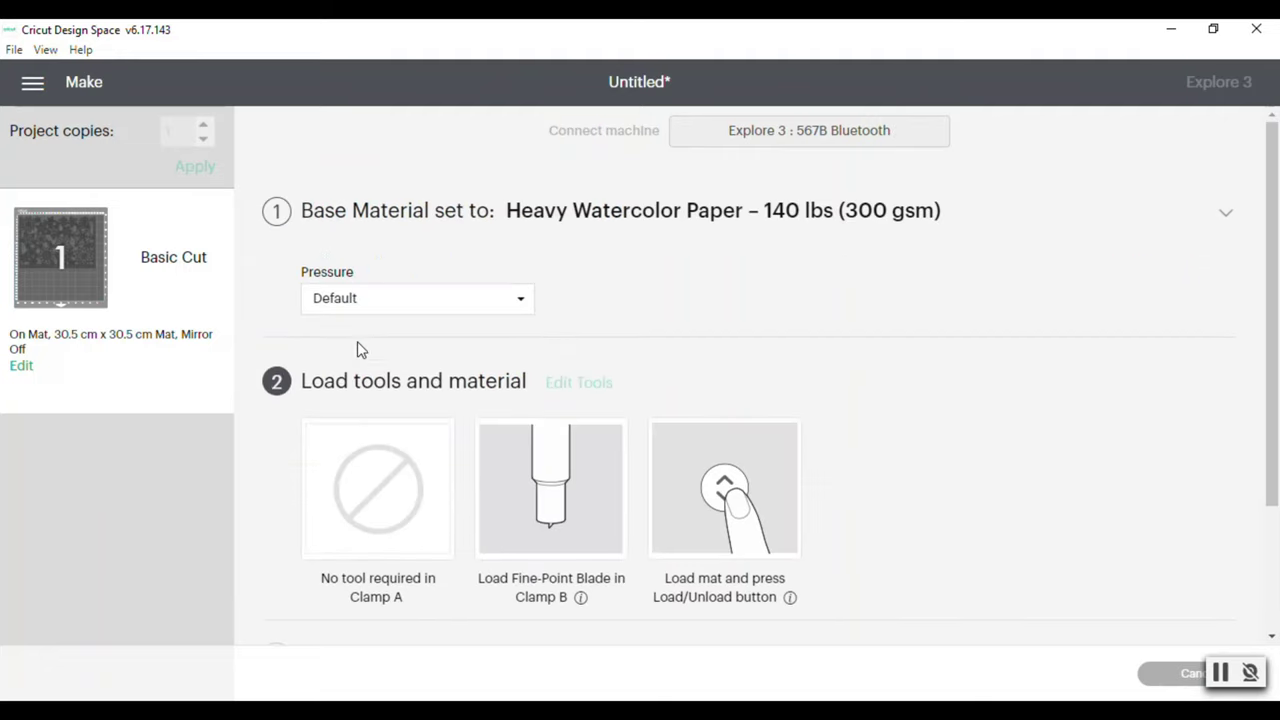
click(370, 302)
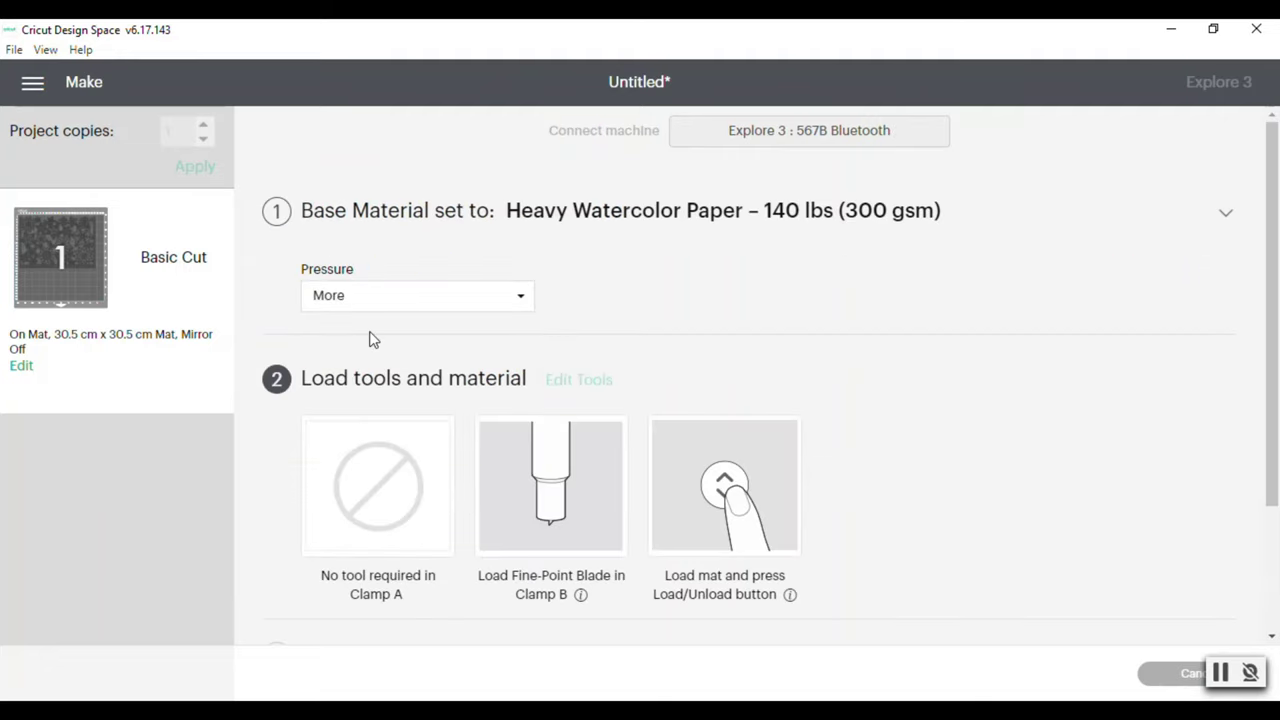
scroll(670, 512, down, 3)
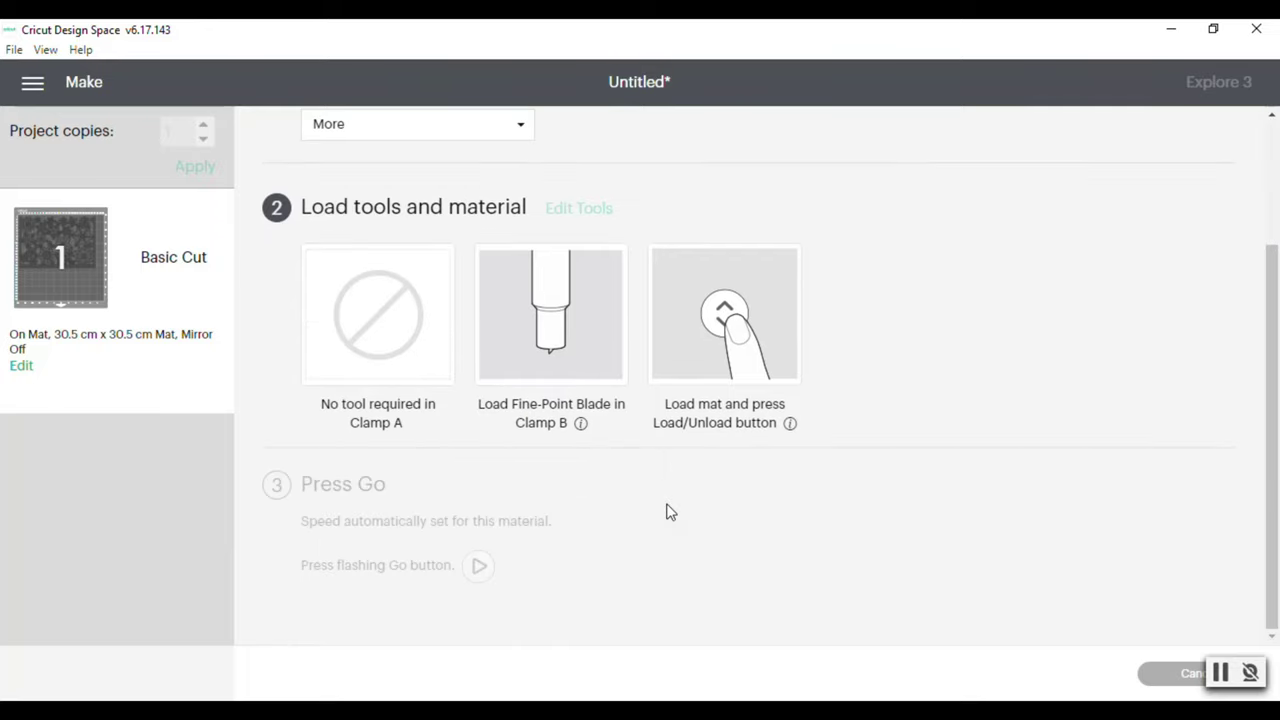